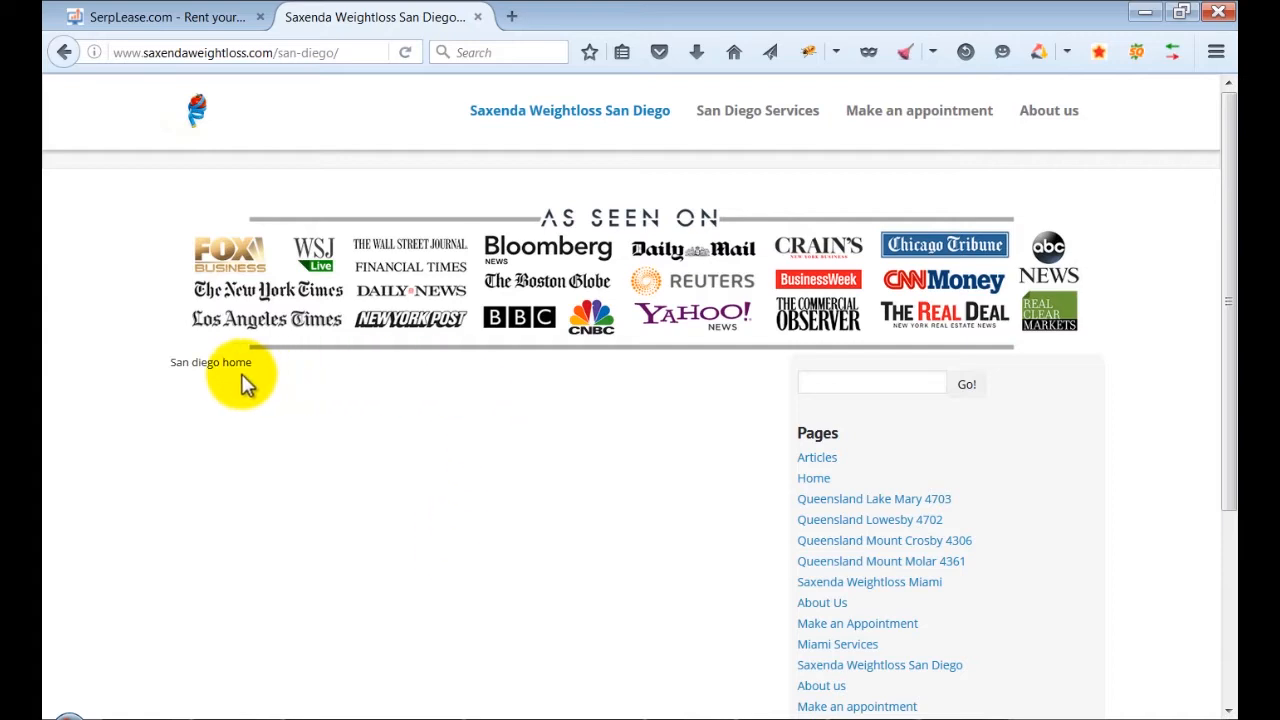
Switch to the SERPLease site and open the RentMe funnel setup of the Saxenda San Diego asset.
click(182, 22)
click(247, 183)
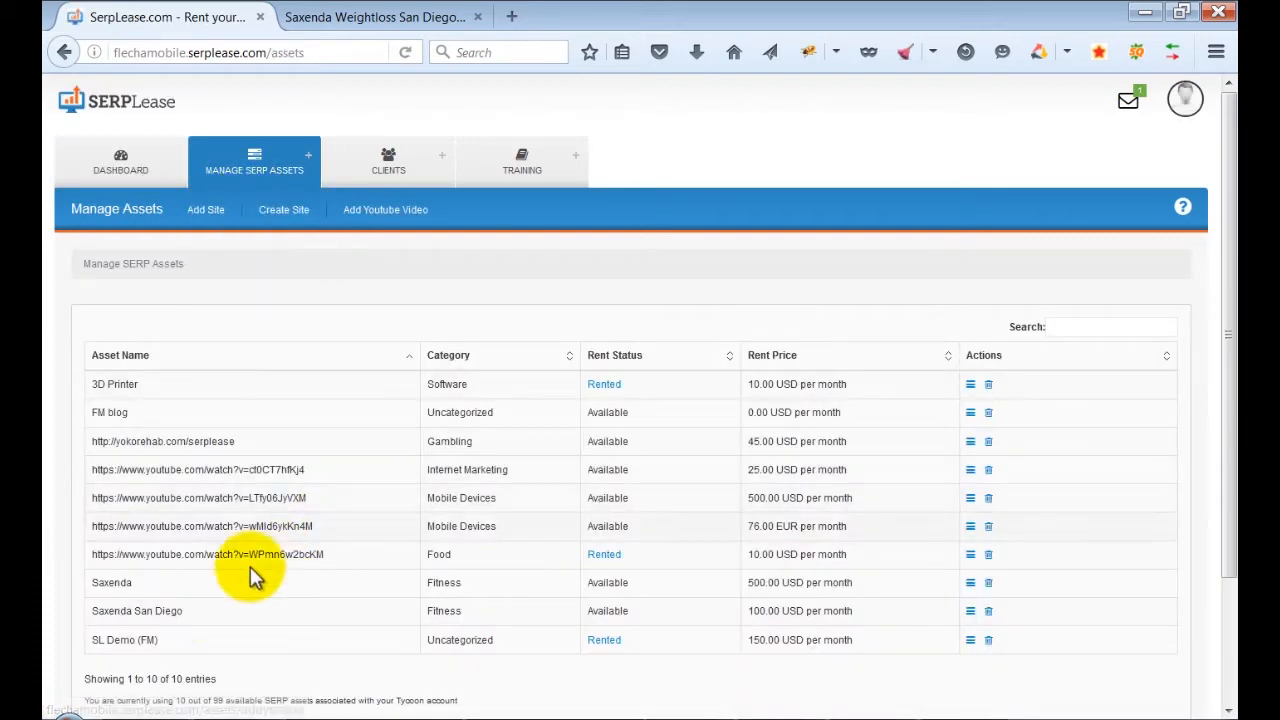
click(970, 612)
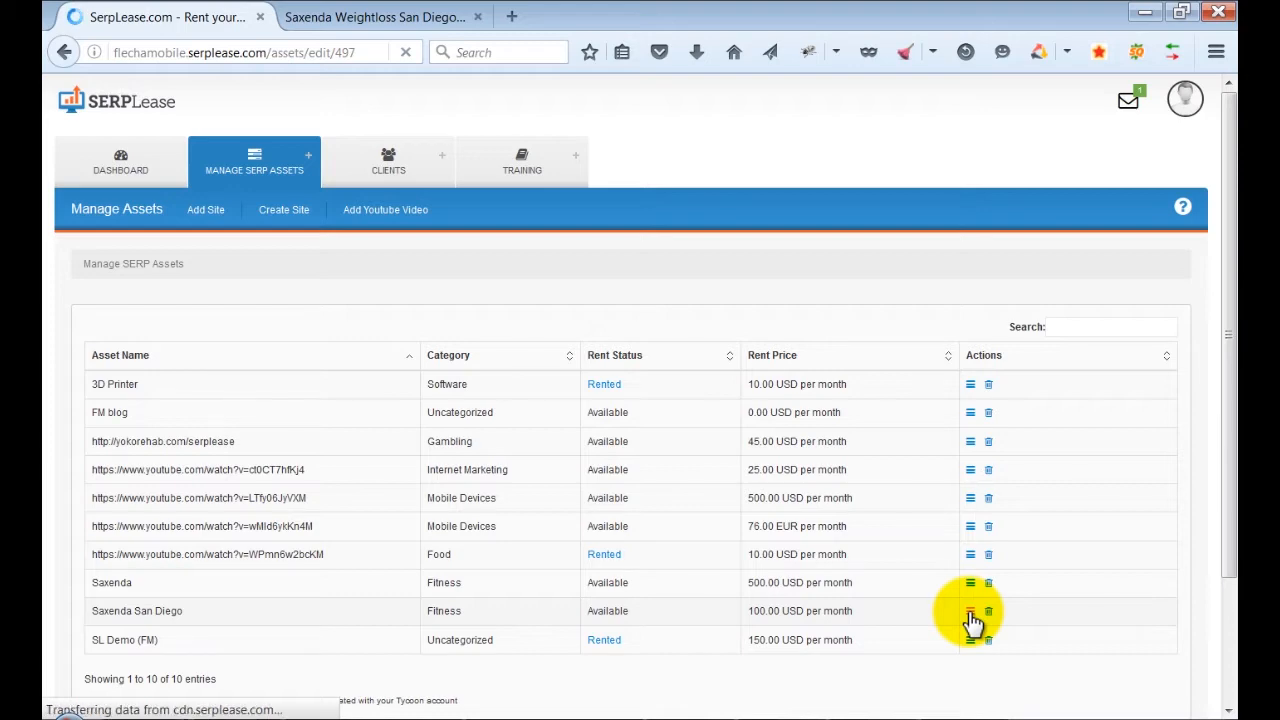
scroll(463, 466, down, 2)
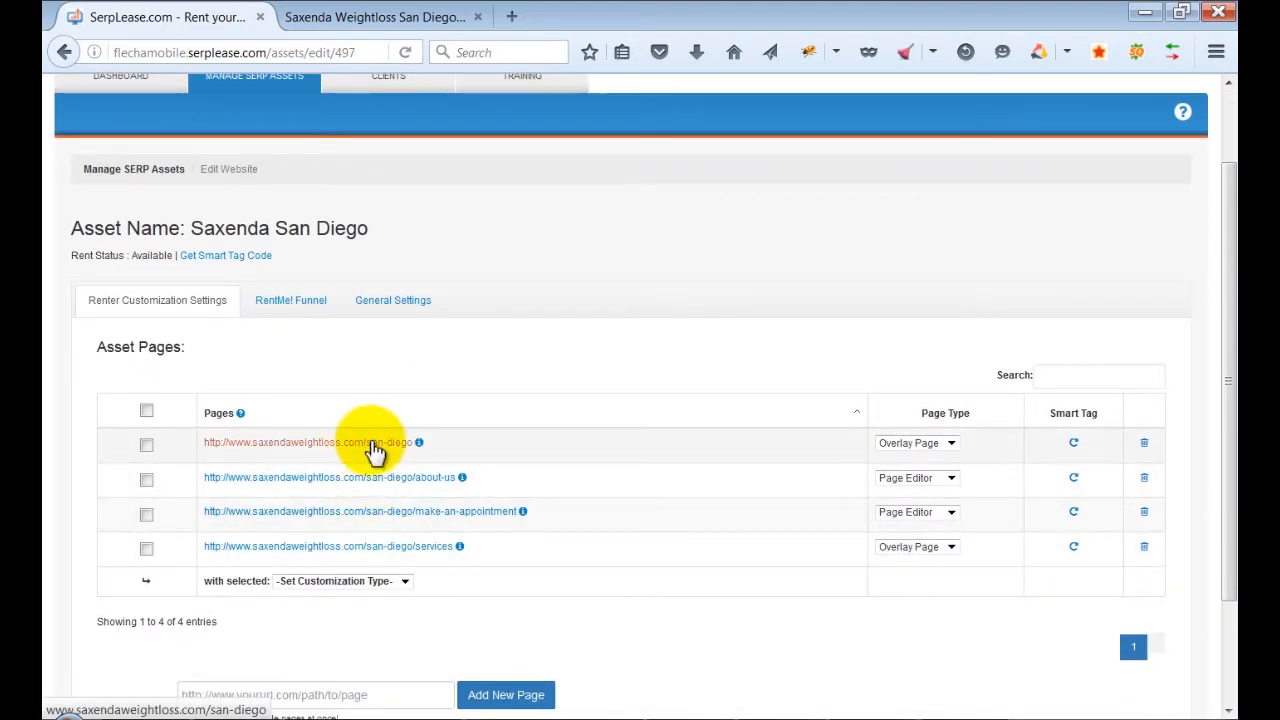
scroll(345, 385, up, 2)
click(298, 397)
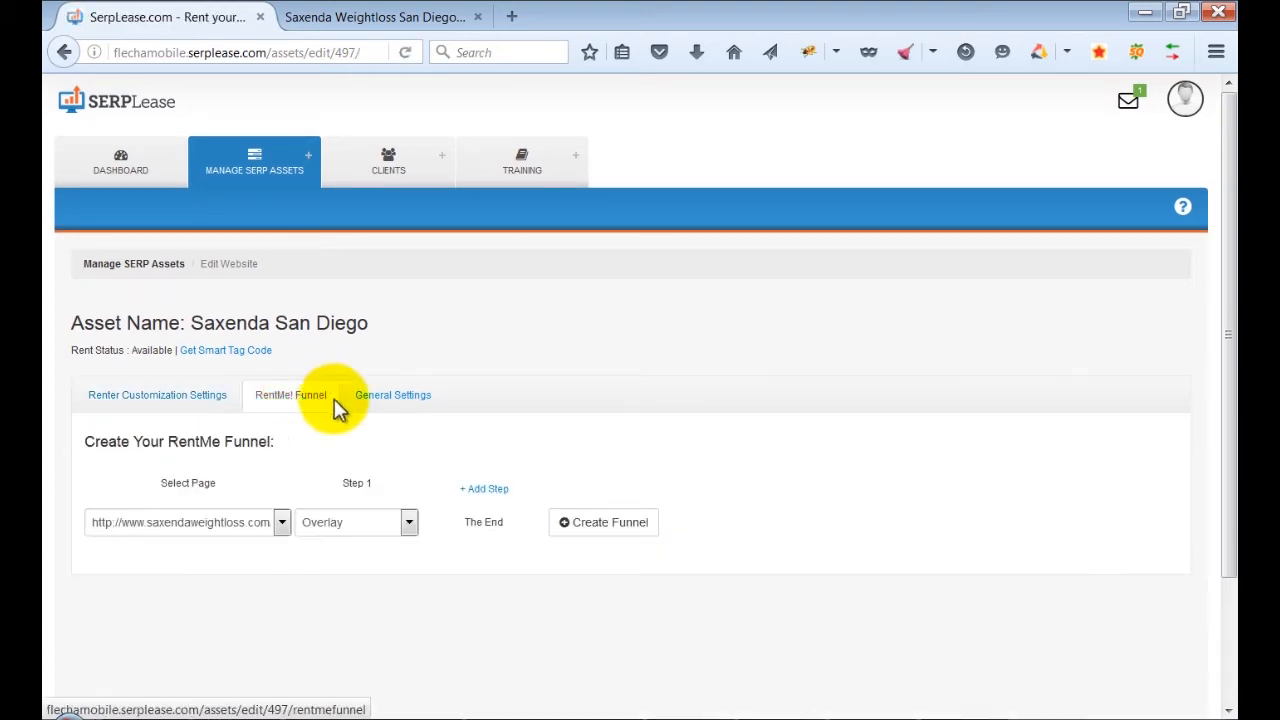
click(281, 527)
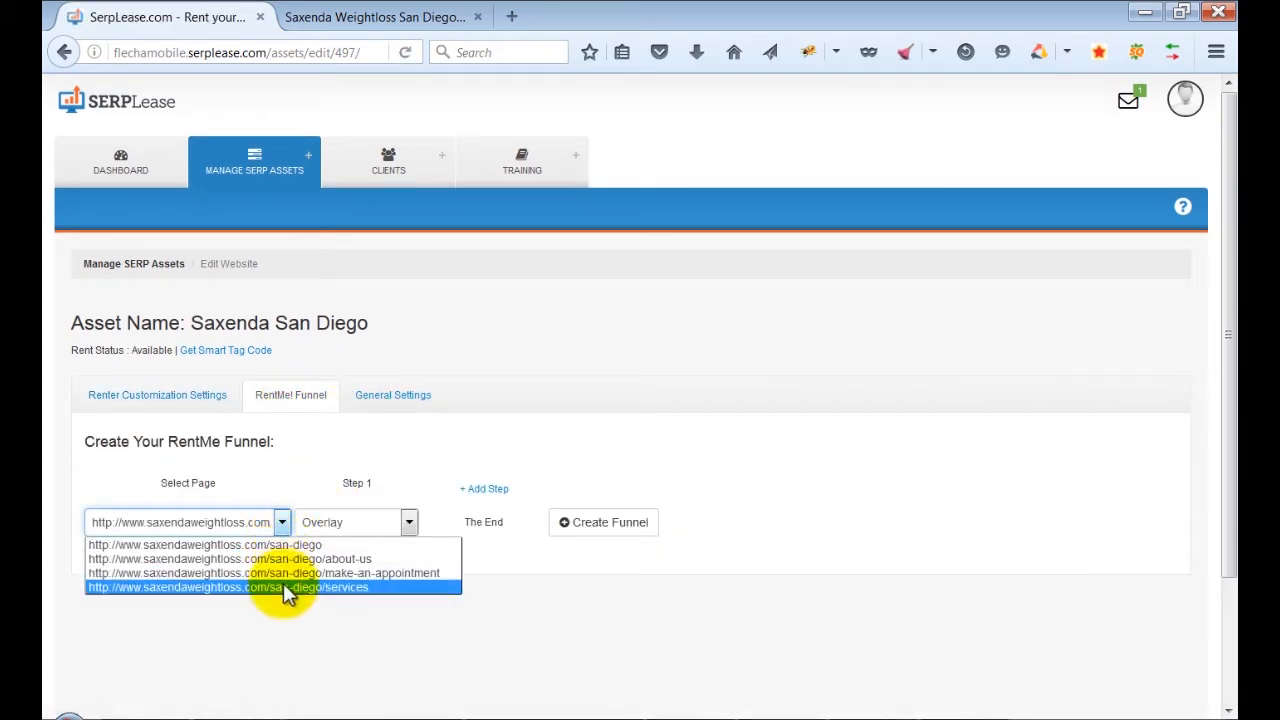
click(294, 546)
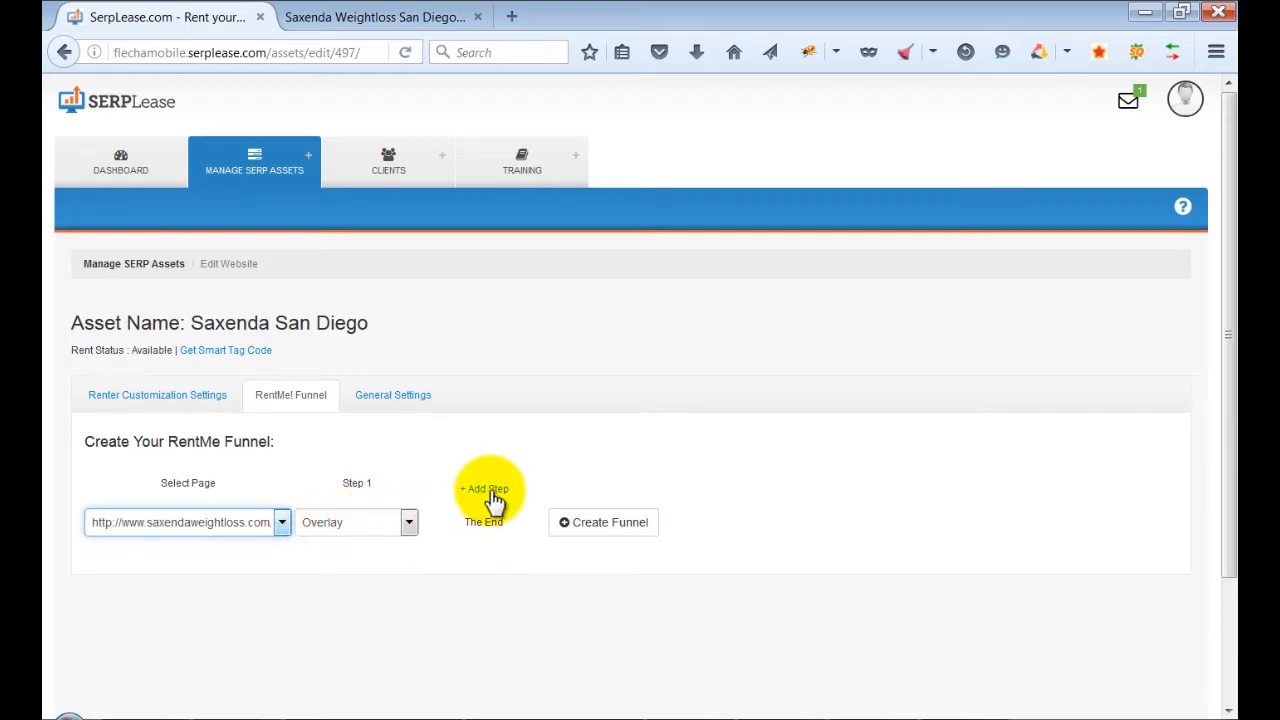
click(380, 525)
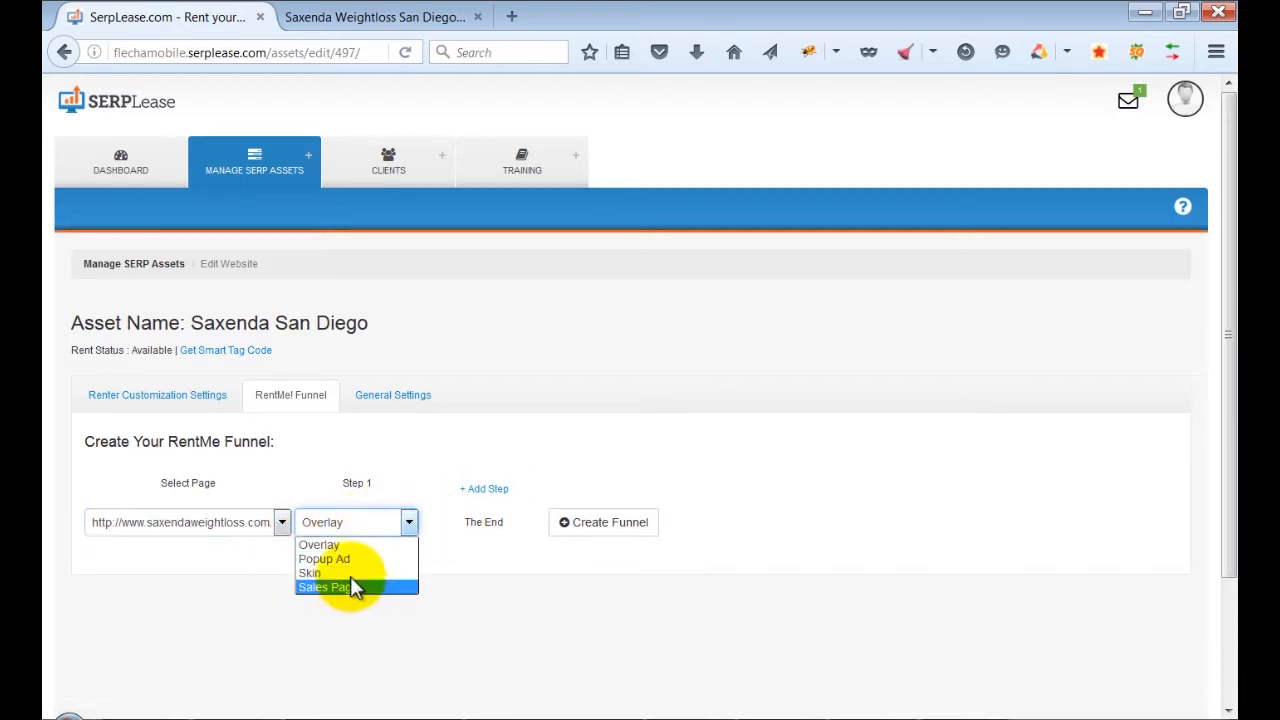
click(352, 545)
click(484, 488)
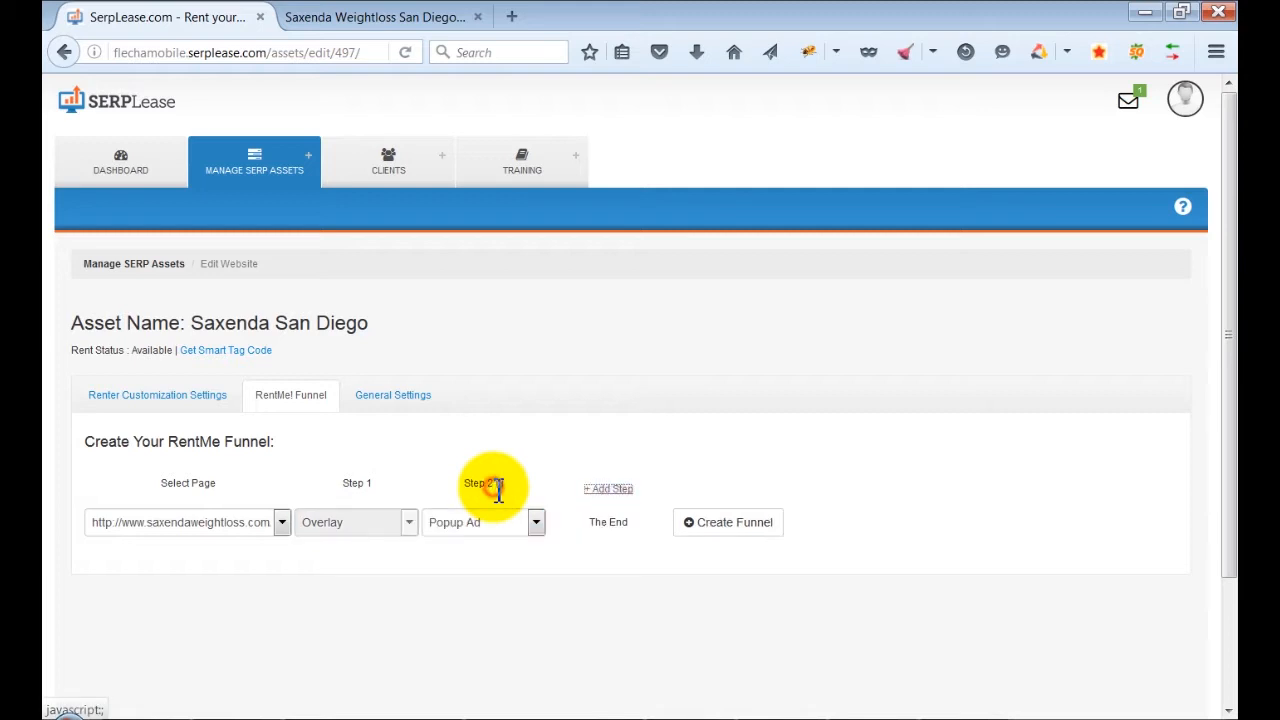
click(538, 522)
click(466, 562)
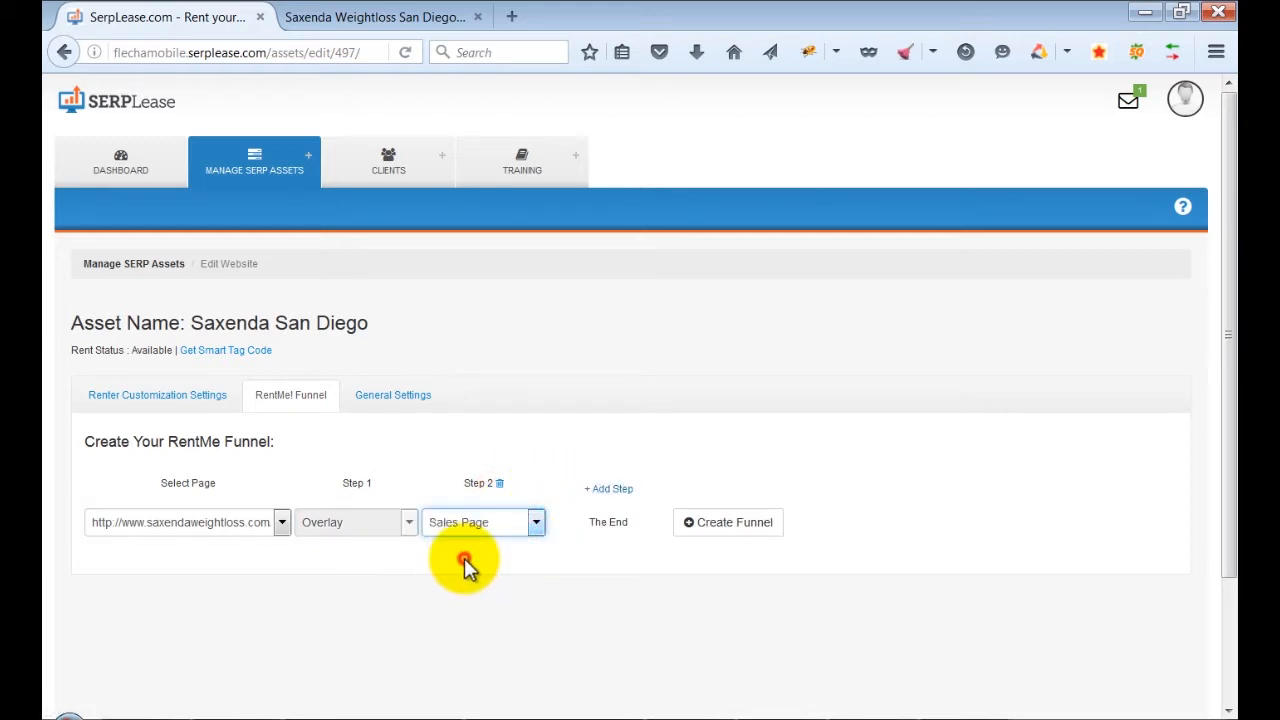
click(500, 484)
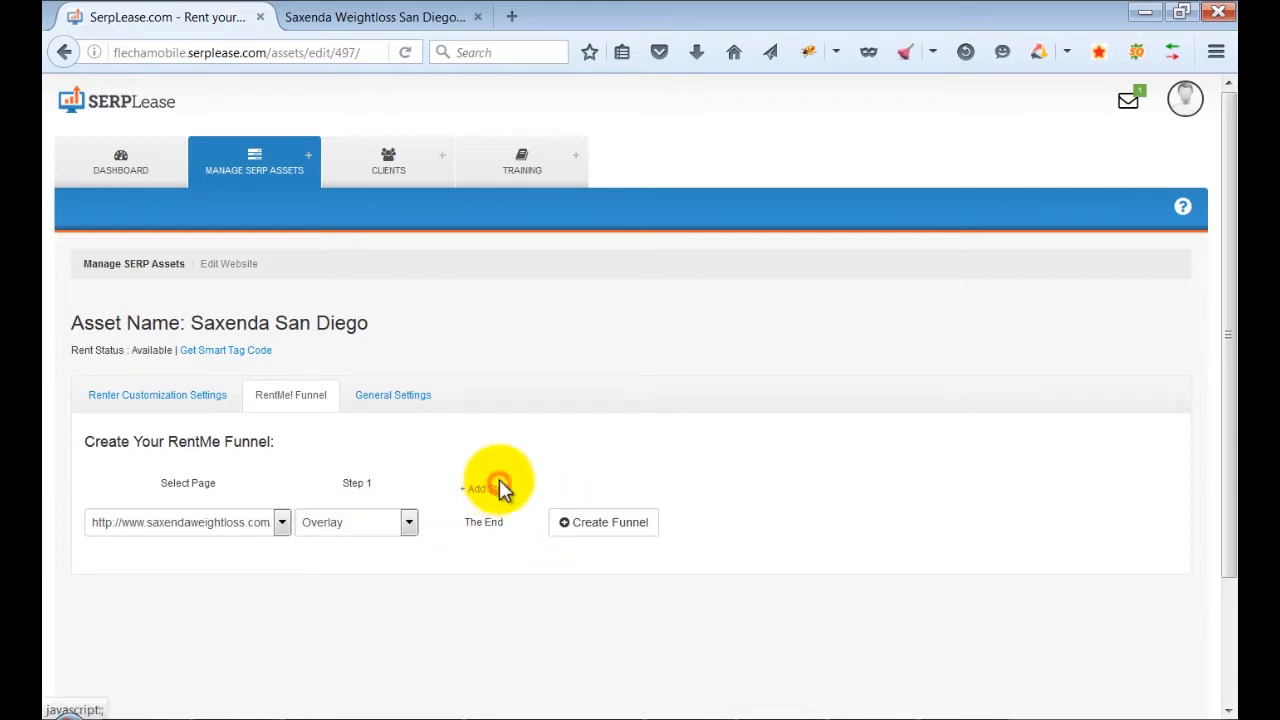
Add a Popup Ad as step 2 and a Sales Page as step 3, and create the funnel.
click(486, 490)
click(503, 522)
click(490, 545)
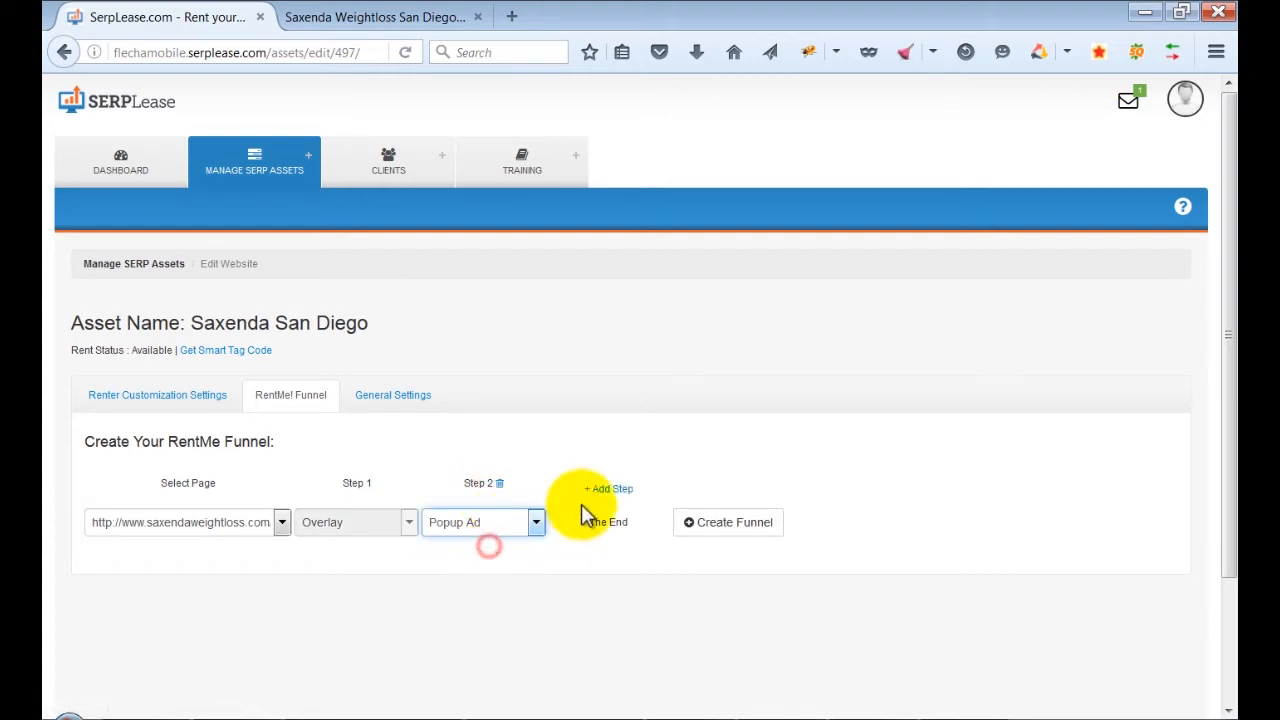
click(606, 488)
click(634, 524)
click(696, 458)
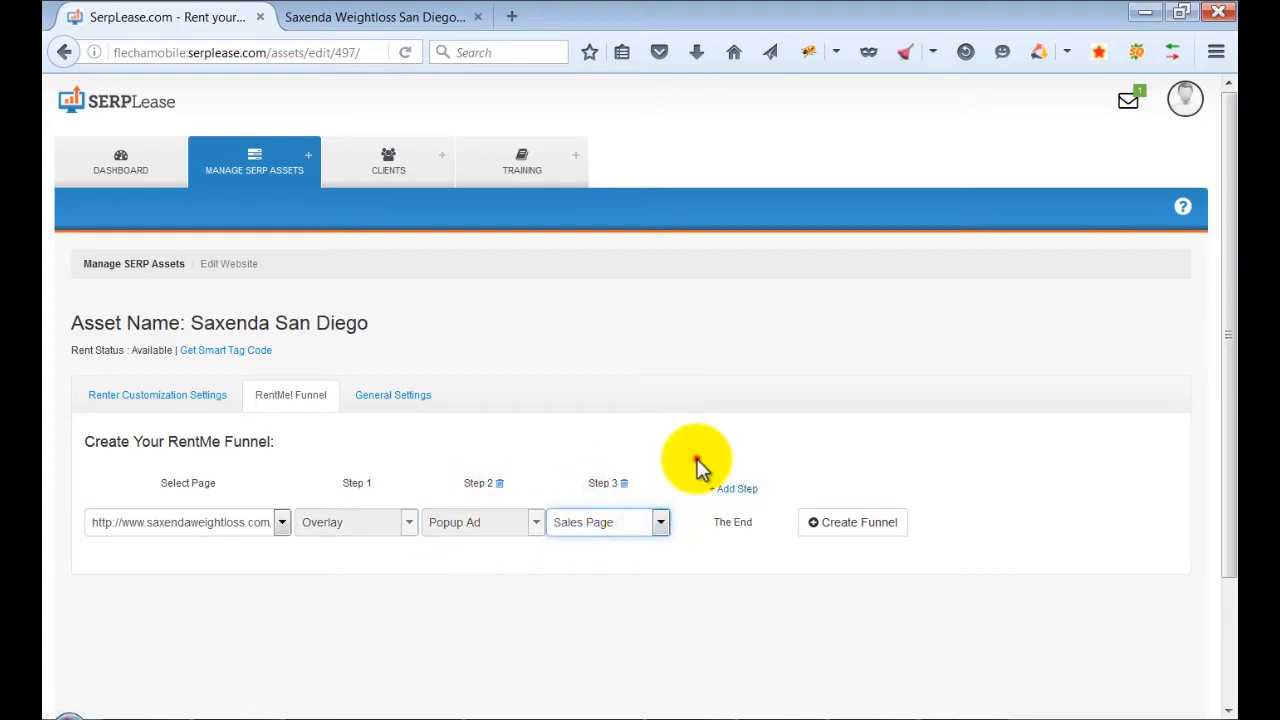
click(862, 525)
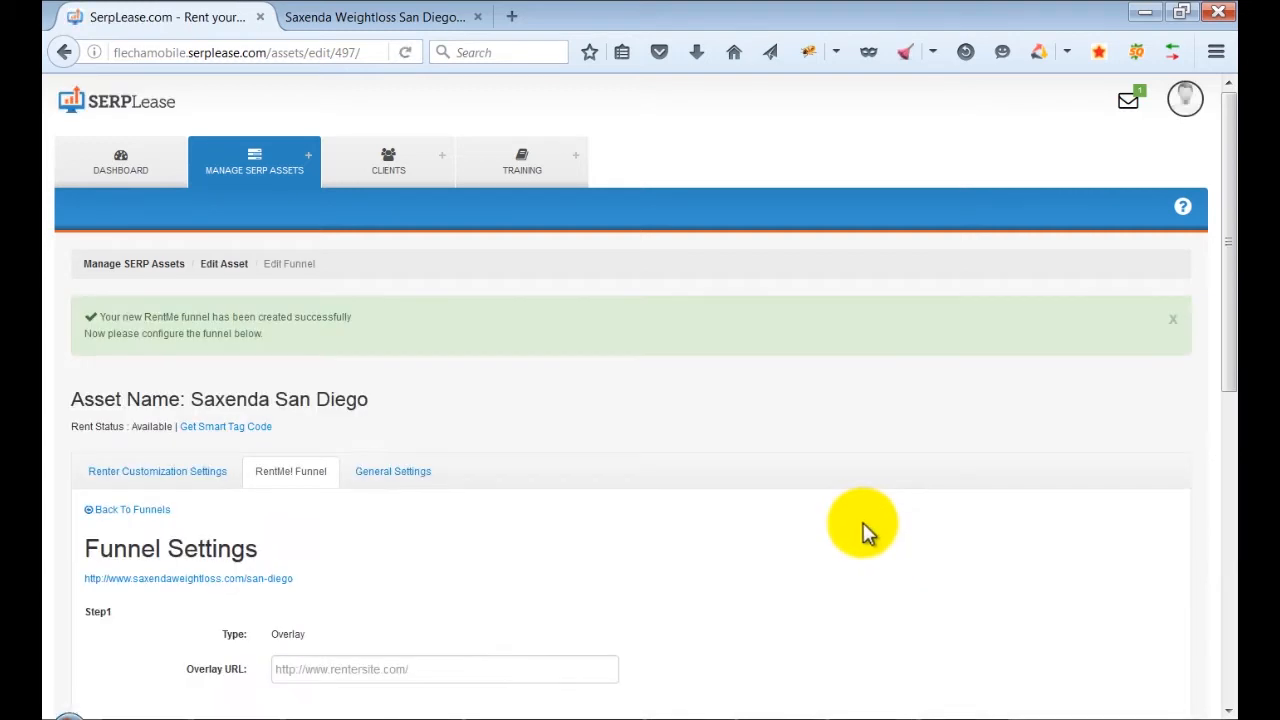
scroll(618, 530, down, 5)
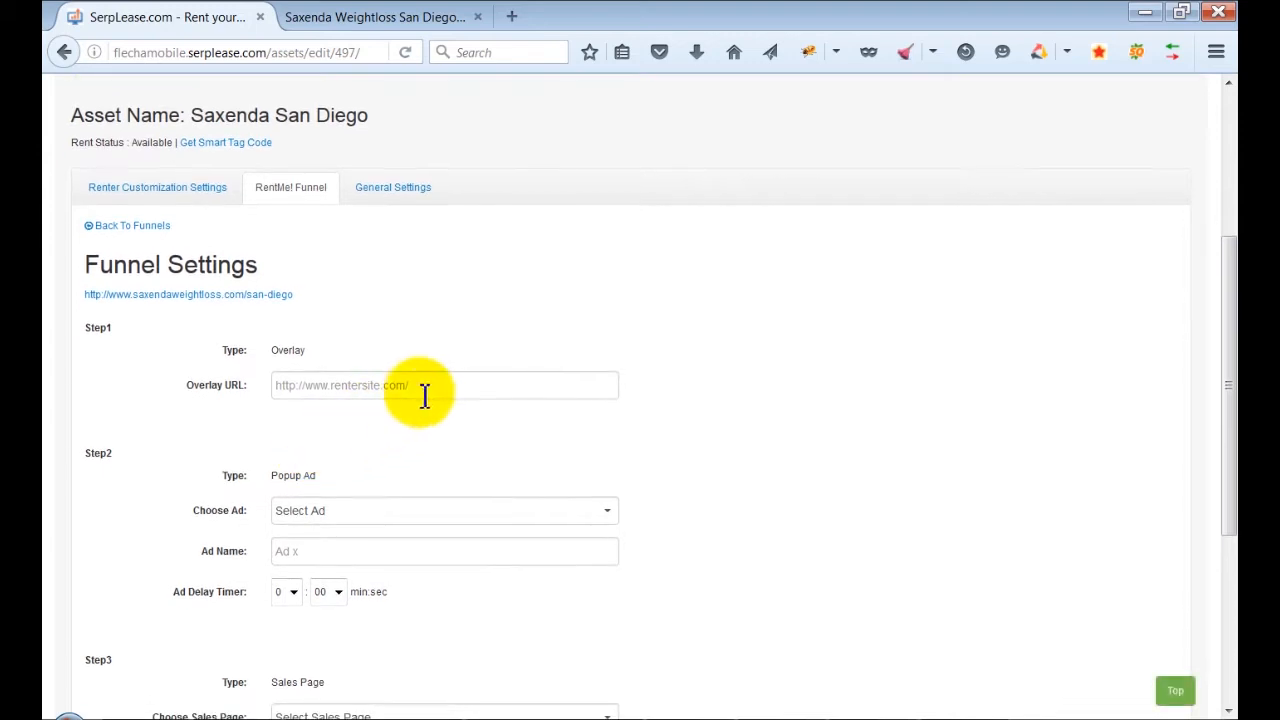
click(438, 390)
text(http://www)
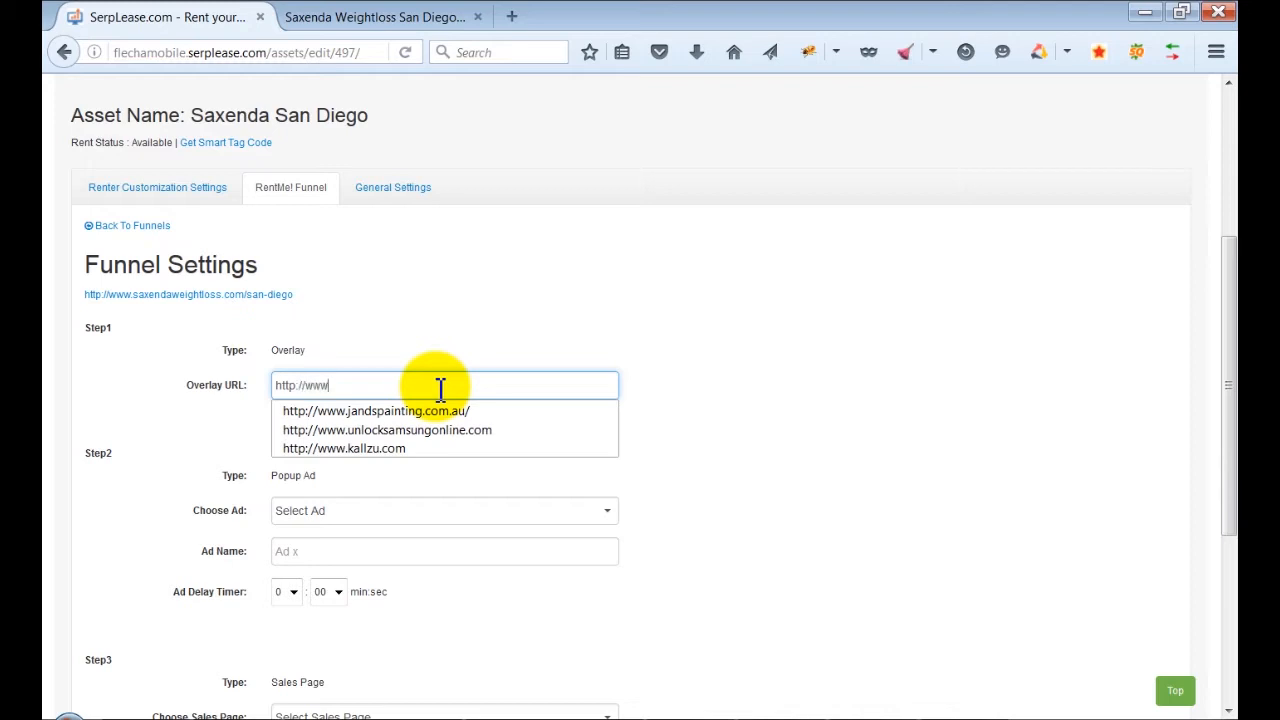
text(.flechamobile.com)
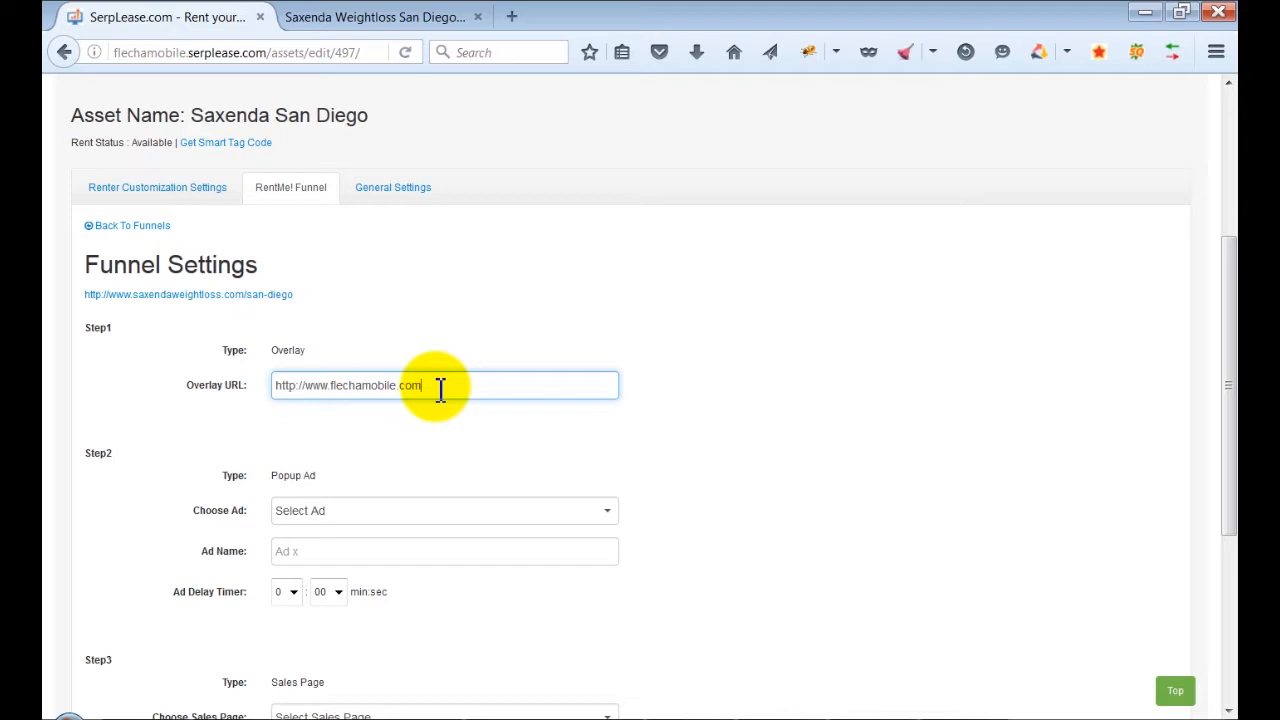
click(464, 448)
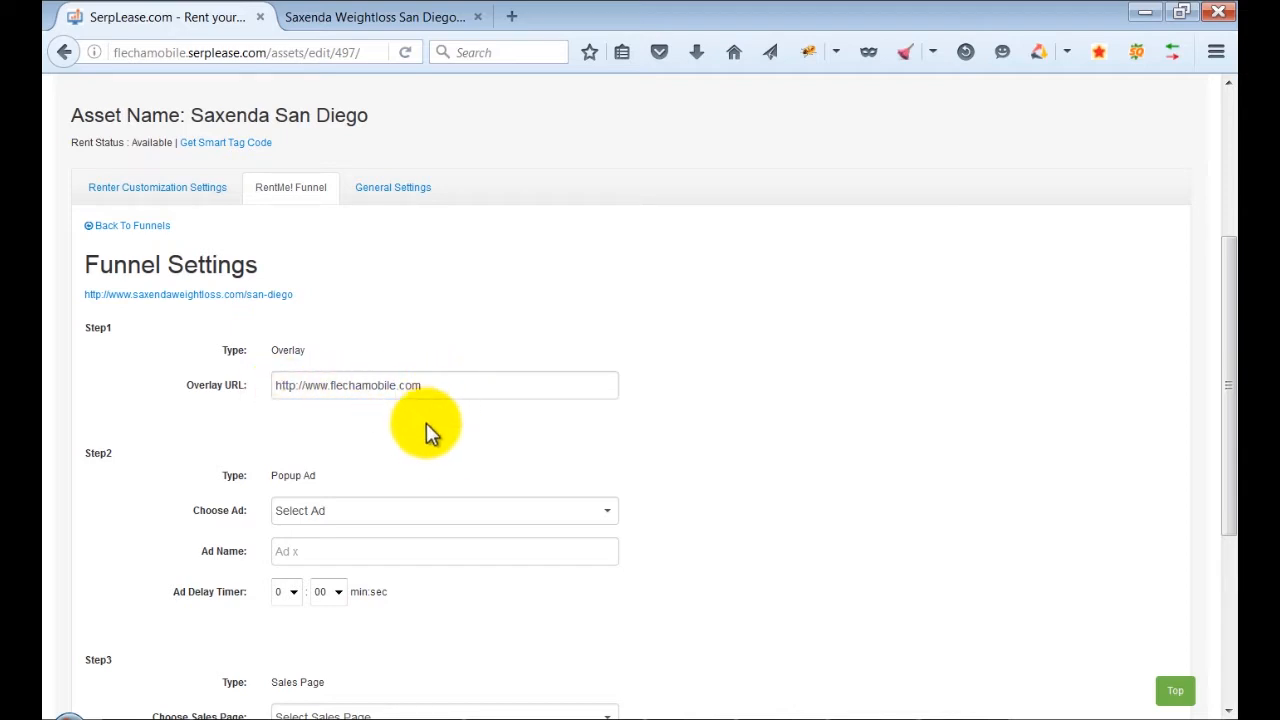
Choose the existing "quickstart example" as the popup ad and "High converting Video sales" as the sales page.
scroll(426, 421, down, 1)
click(425, 428)
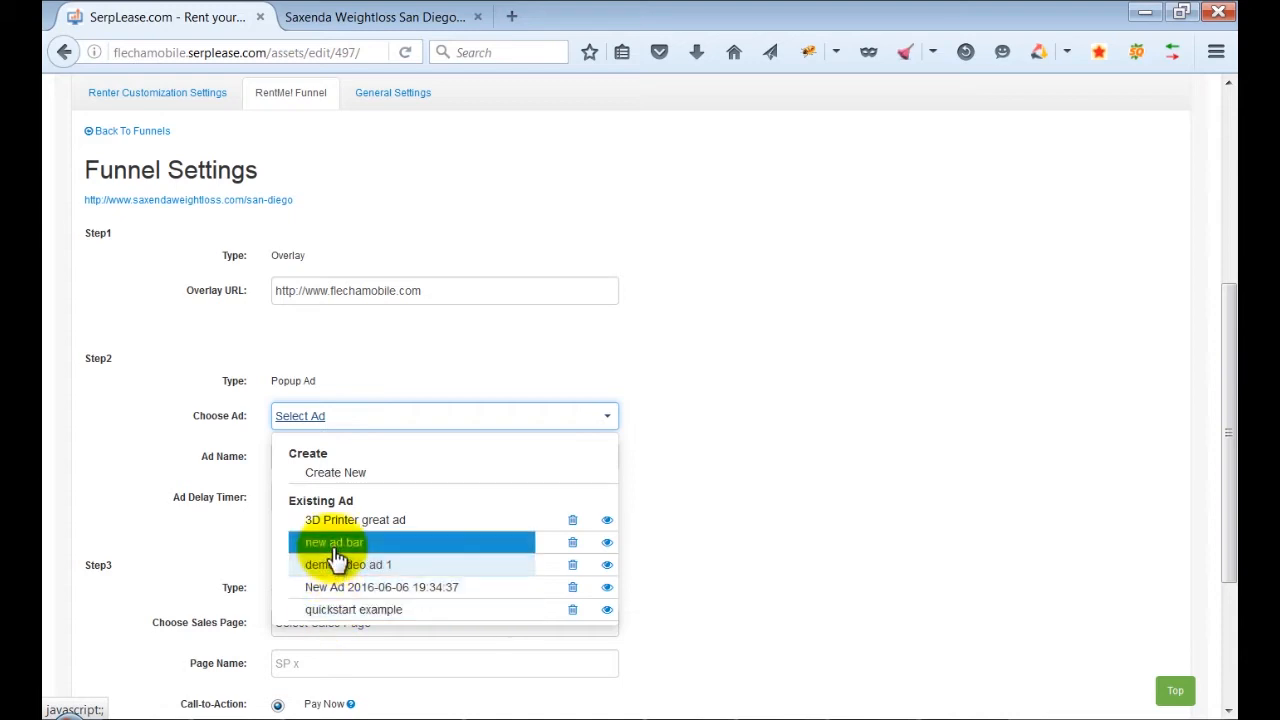
click(335, 609)
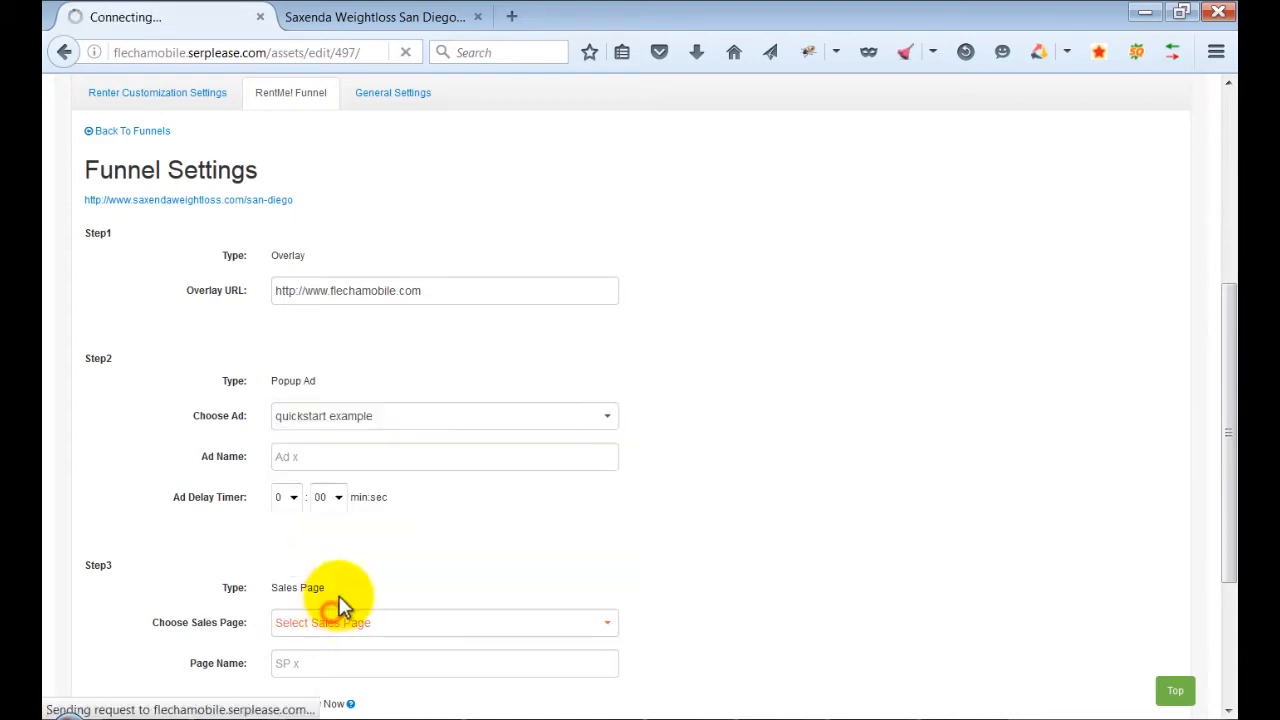
scroll(445, 550, down, 4)
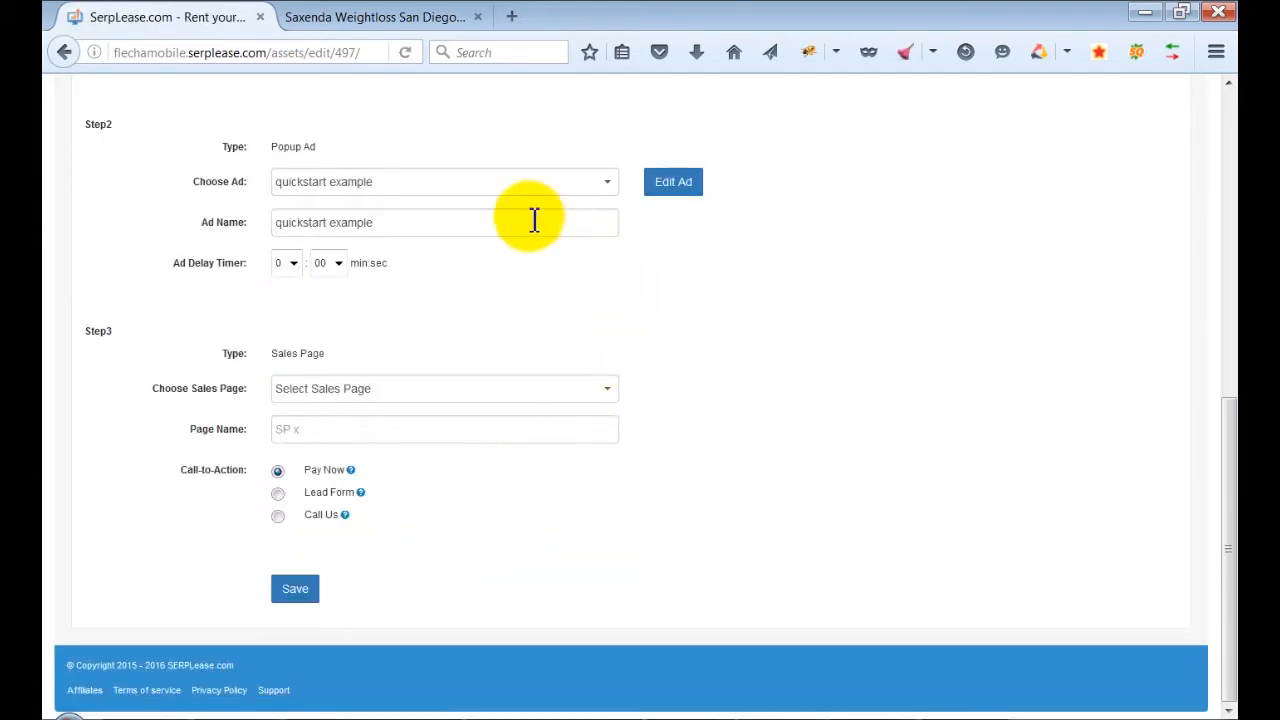
click(350, 392)
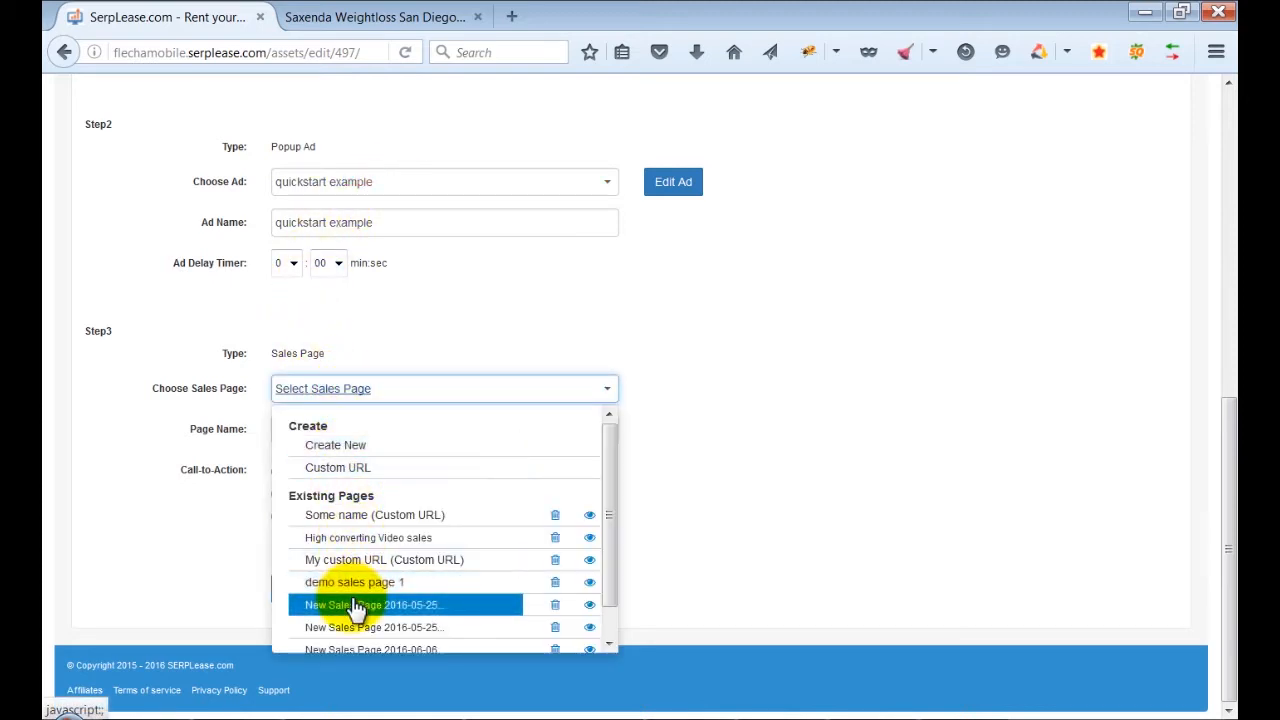
click(368, 540)
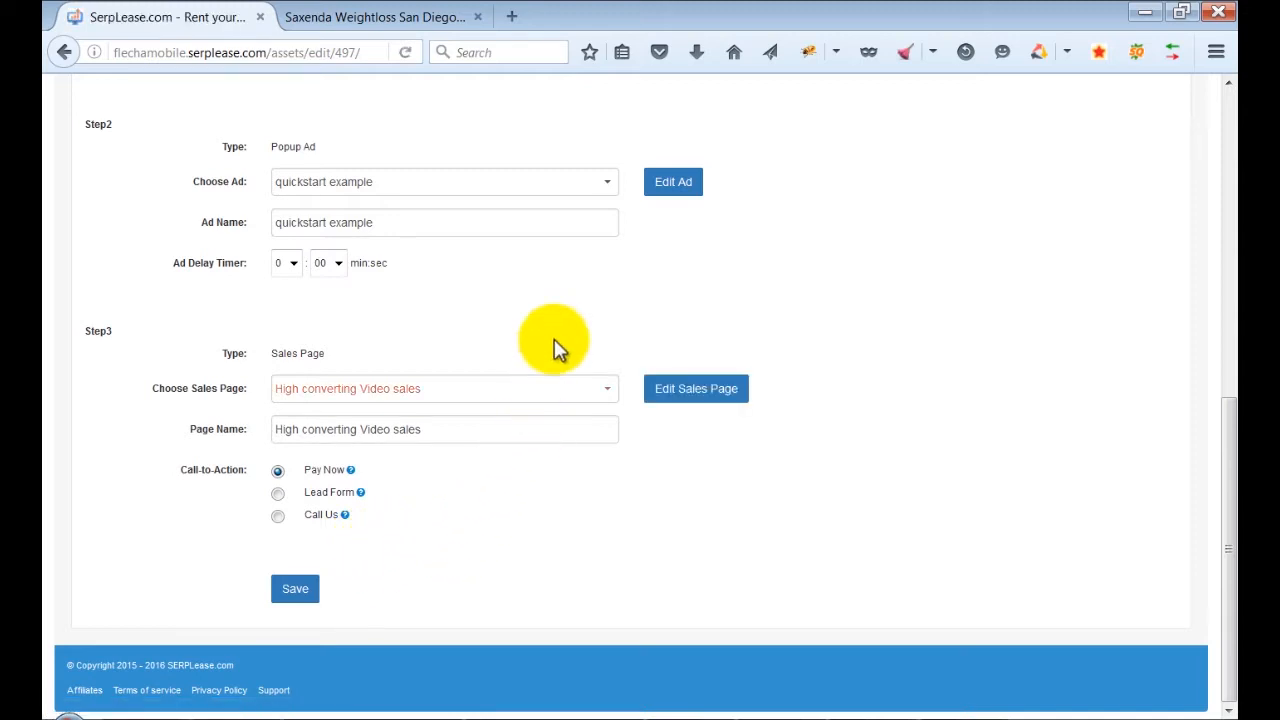
Set the popup ad's delay timer to 0:08 and the sales page's call-to-action to Lead Form, and save the funnel.
click(329, 264)
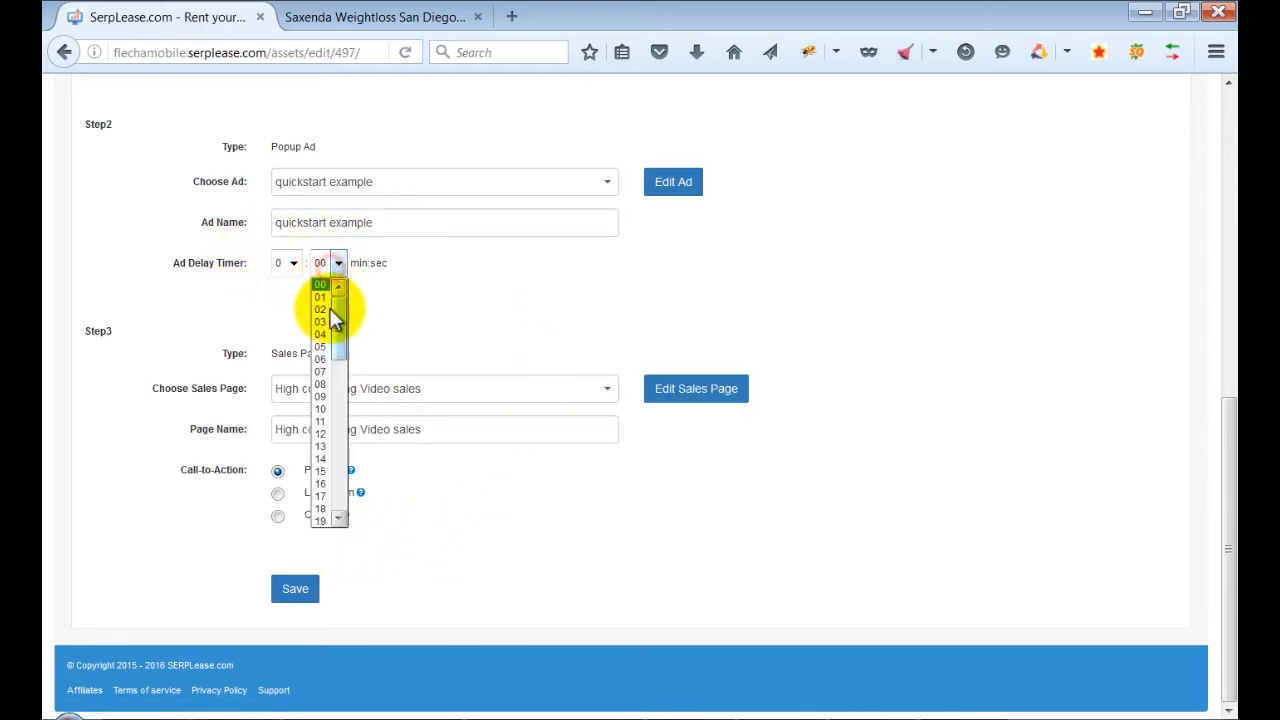
click(322, 385)
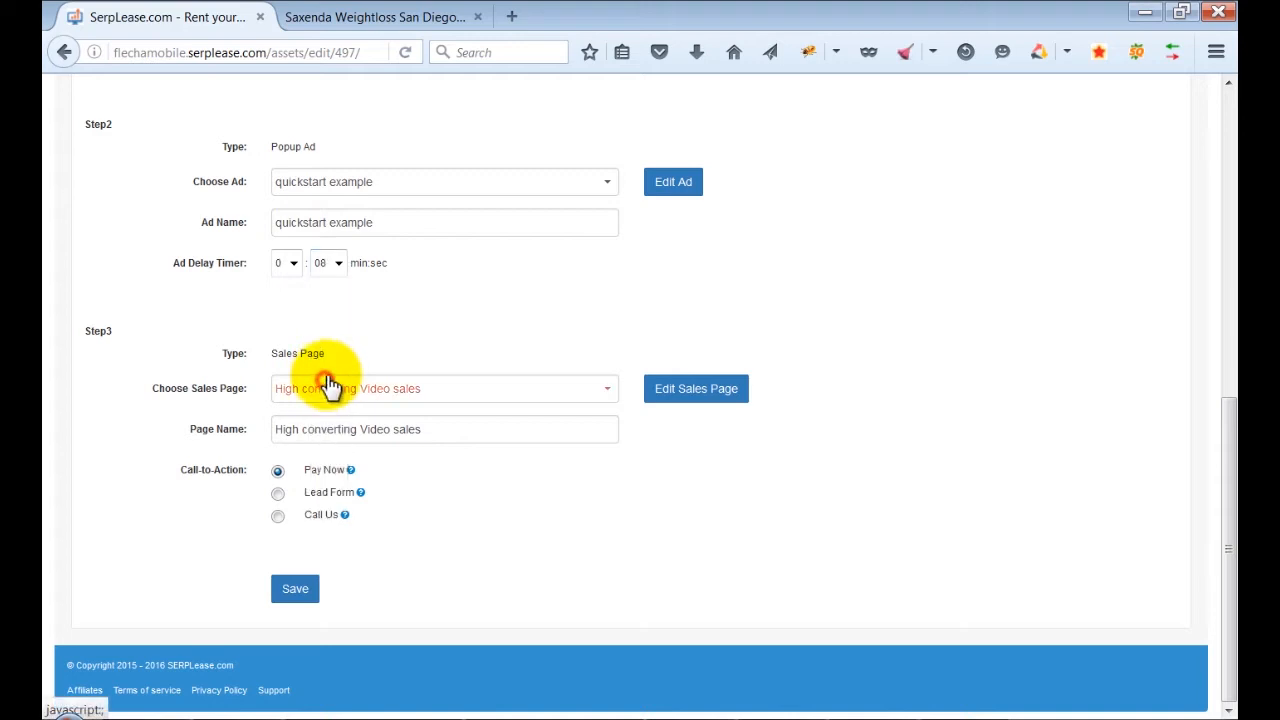
click(350, 470)
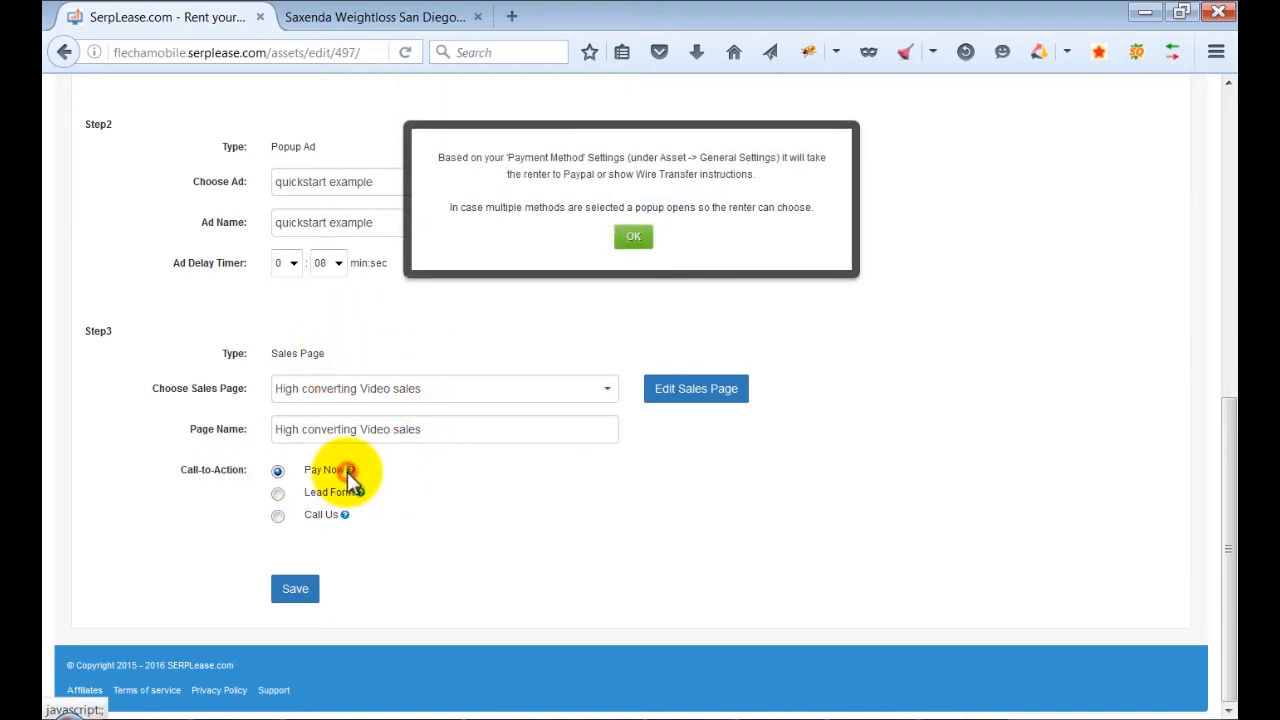
click(638, 242)
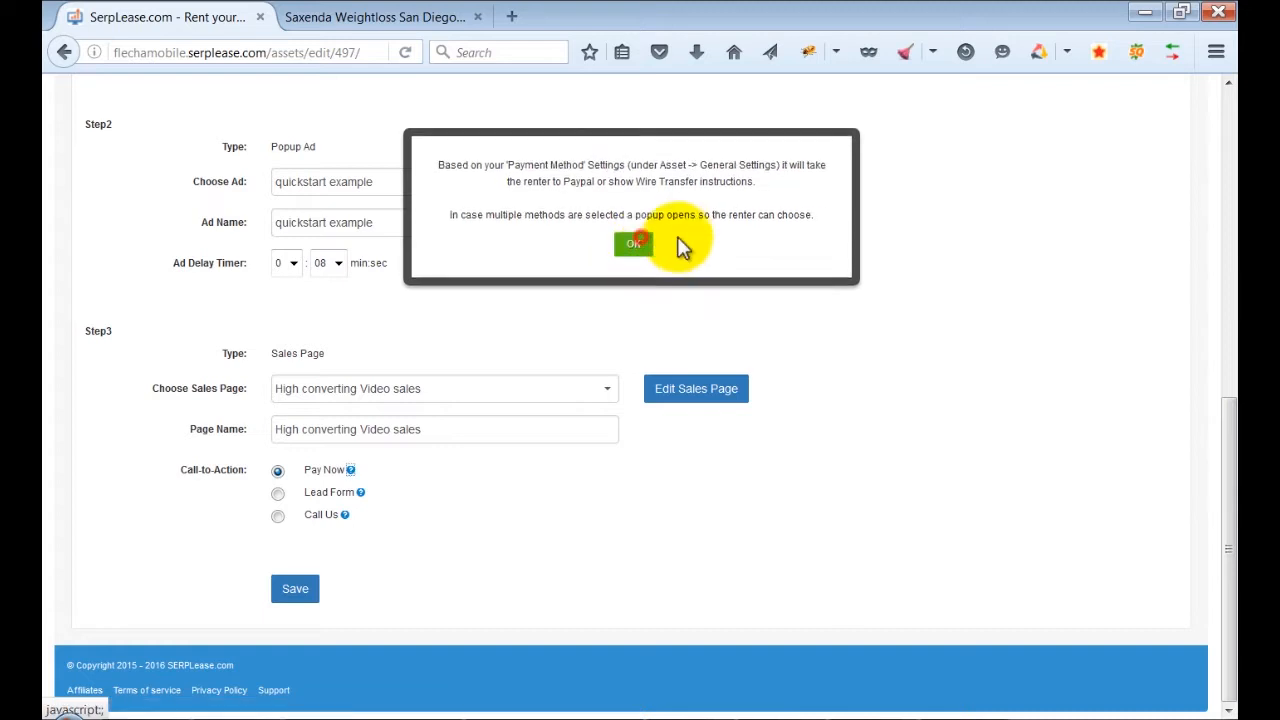
click(278, 514)
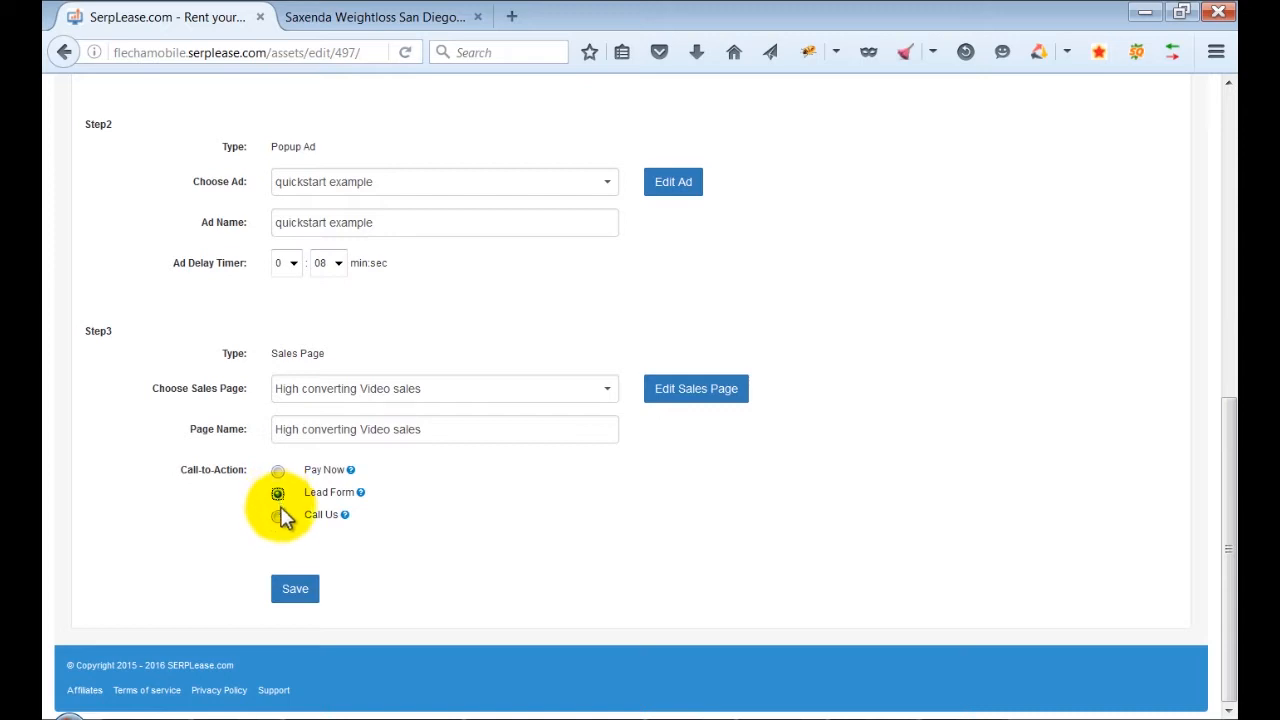
click(295, 589)
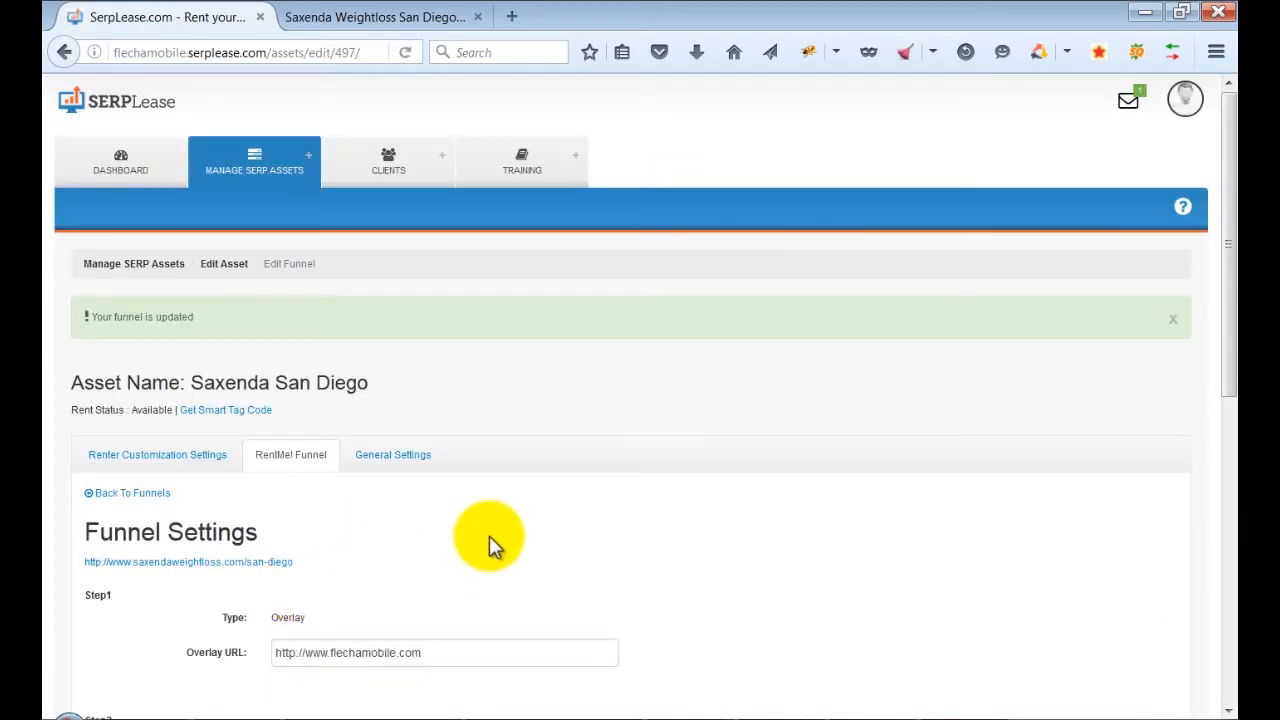
Create a new popup ad for funnel step 2 and open it in the ad builder.
scroll(491, 538, down, 5)
click(527, 308)
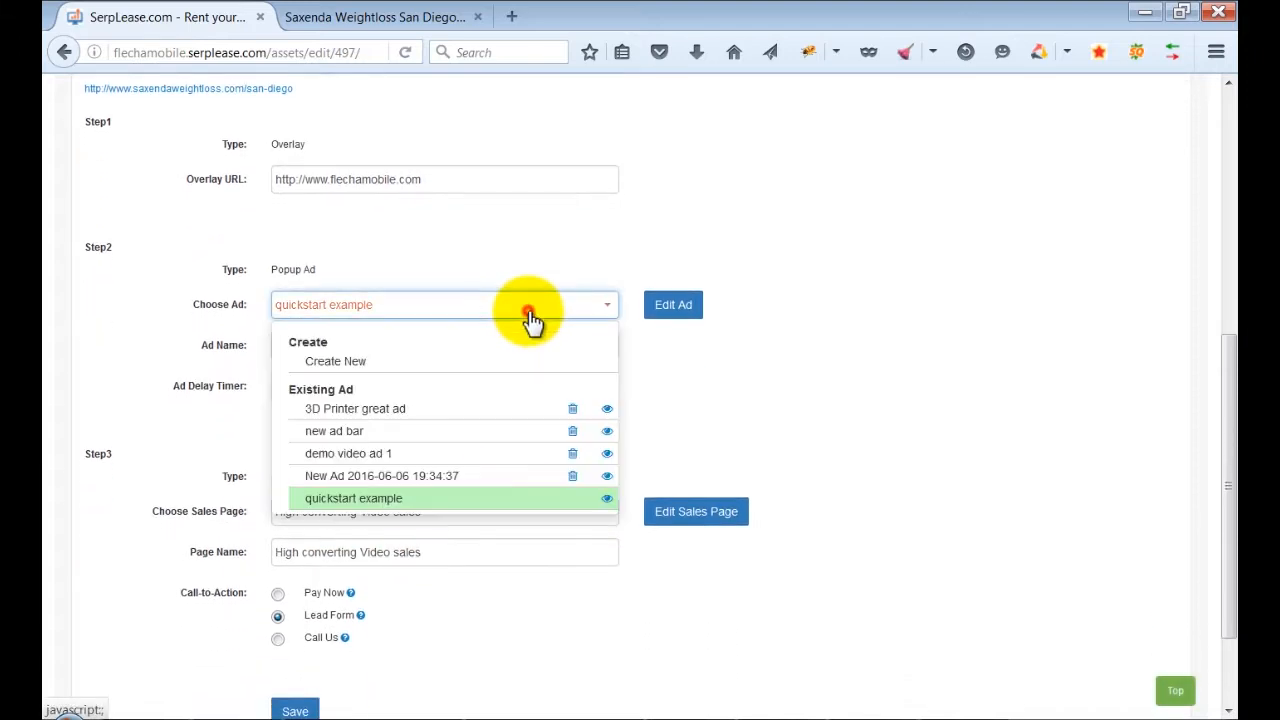
click(340, 362)
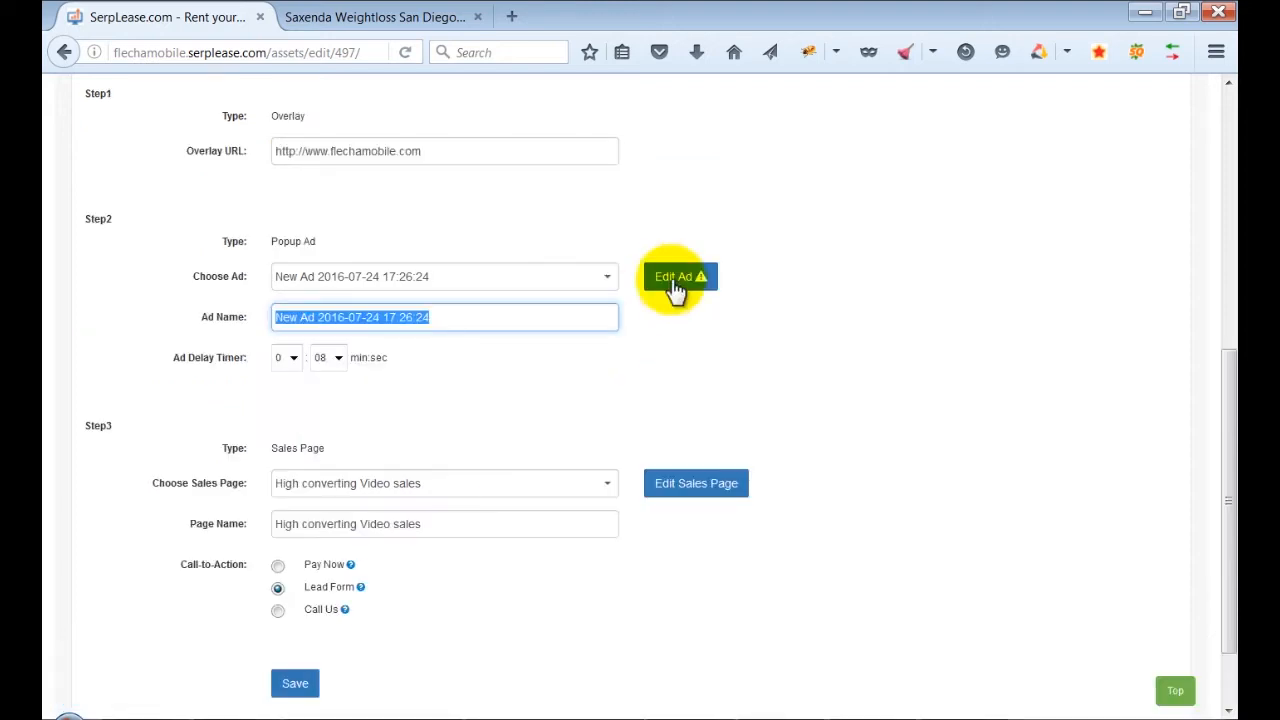
click(674, 275)
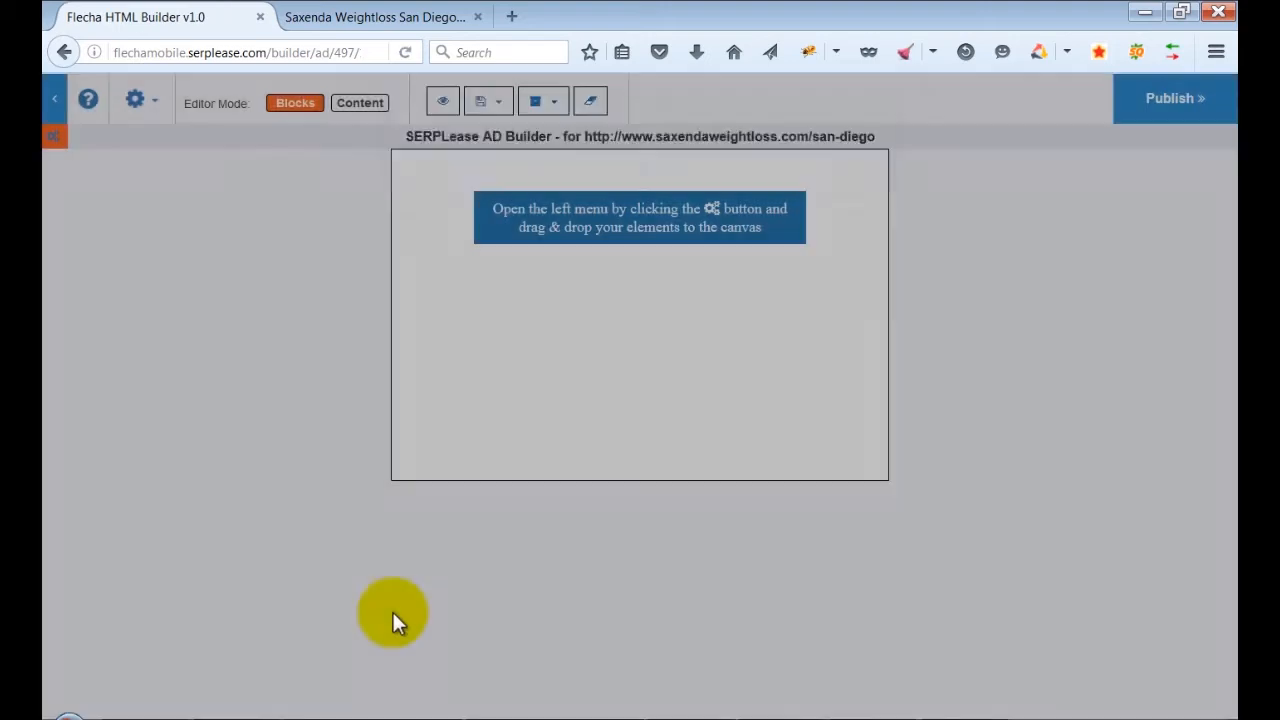
Put the "Rent This Site!" template with the NO and YES buttons on the ad canvas.
click(54, 137)
click(62, 149)
click(80, 177)
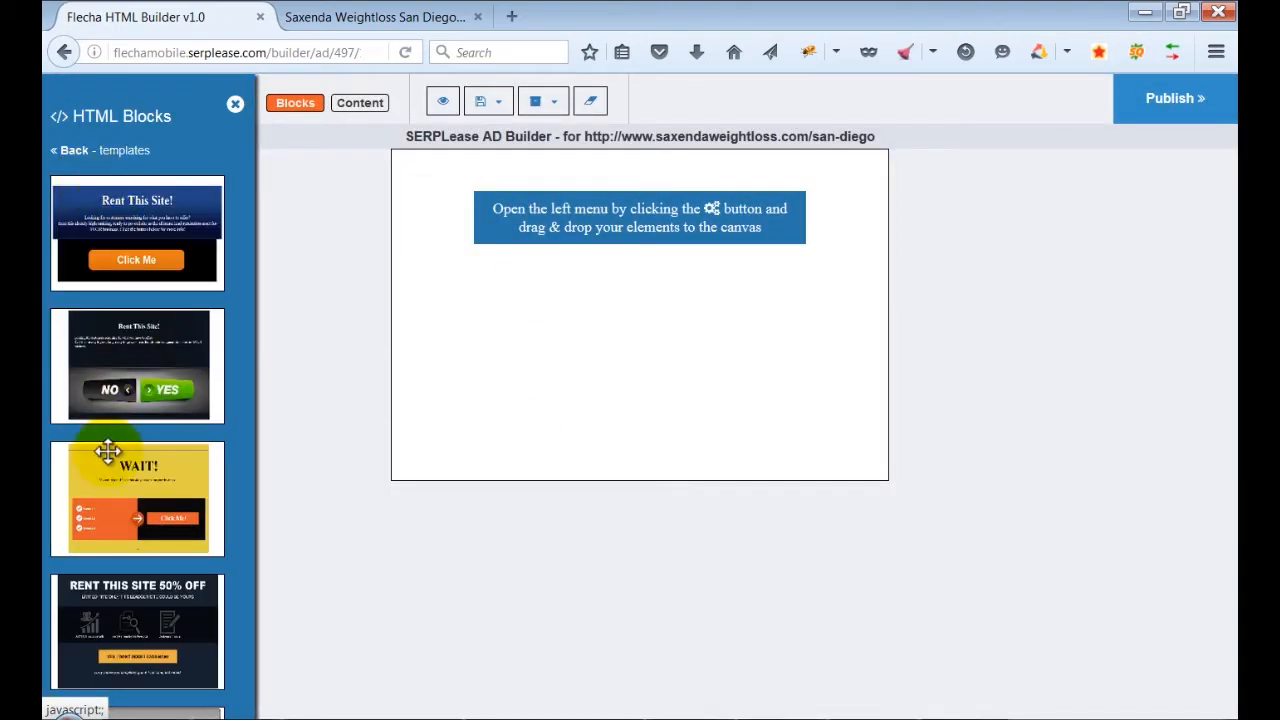
click(124, 338)
Change the ad's heading to "This site is for rent!" in content editing mode and save it.
click(360, 103)
click(566, 215)
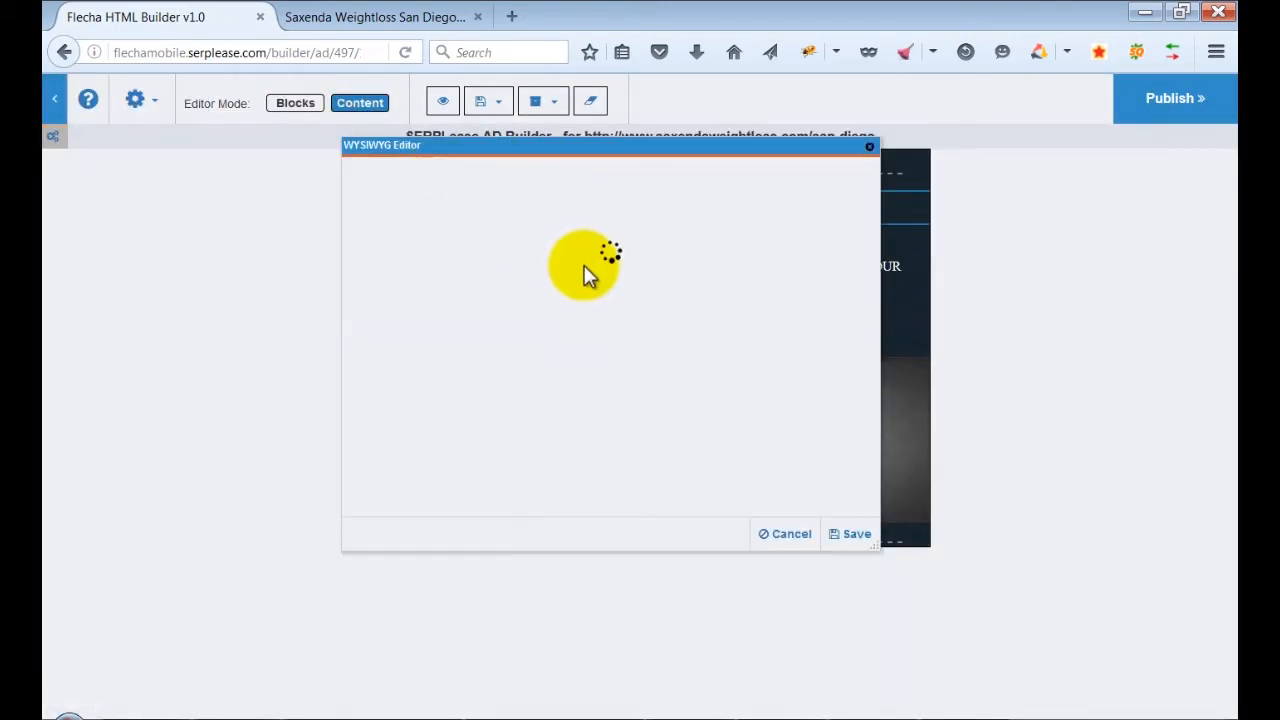
triple_click(491, 249)
text(This site is fr)
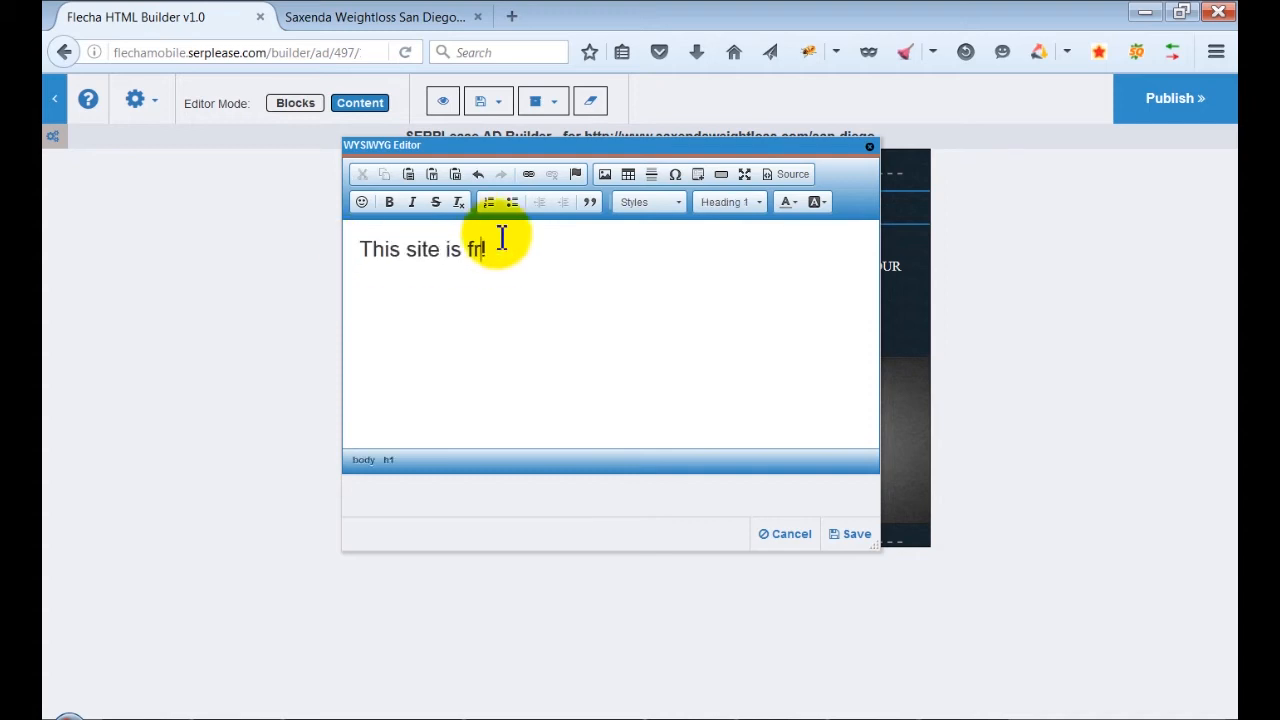
click(850, 533)
Set the font size of the ad's description paragraph to 18px and save the style.
click(488, 276)
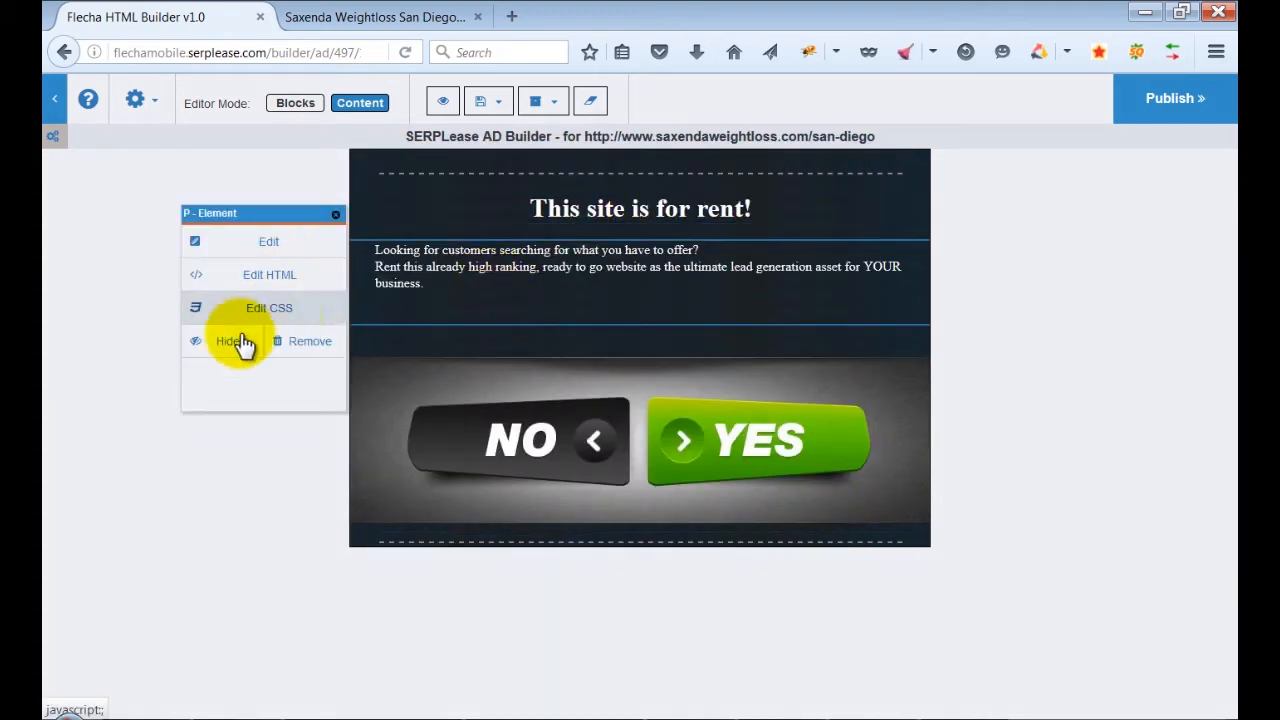
click(240, 342)
click(284, 276)
click(370, 301)
text(18)
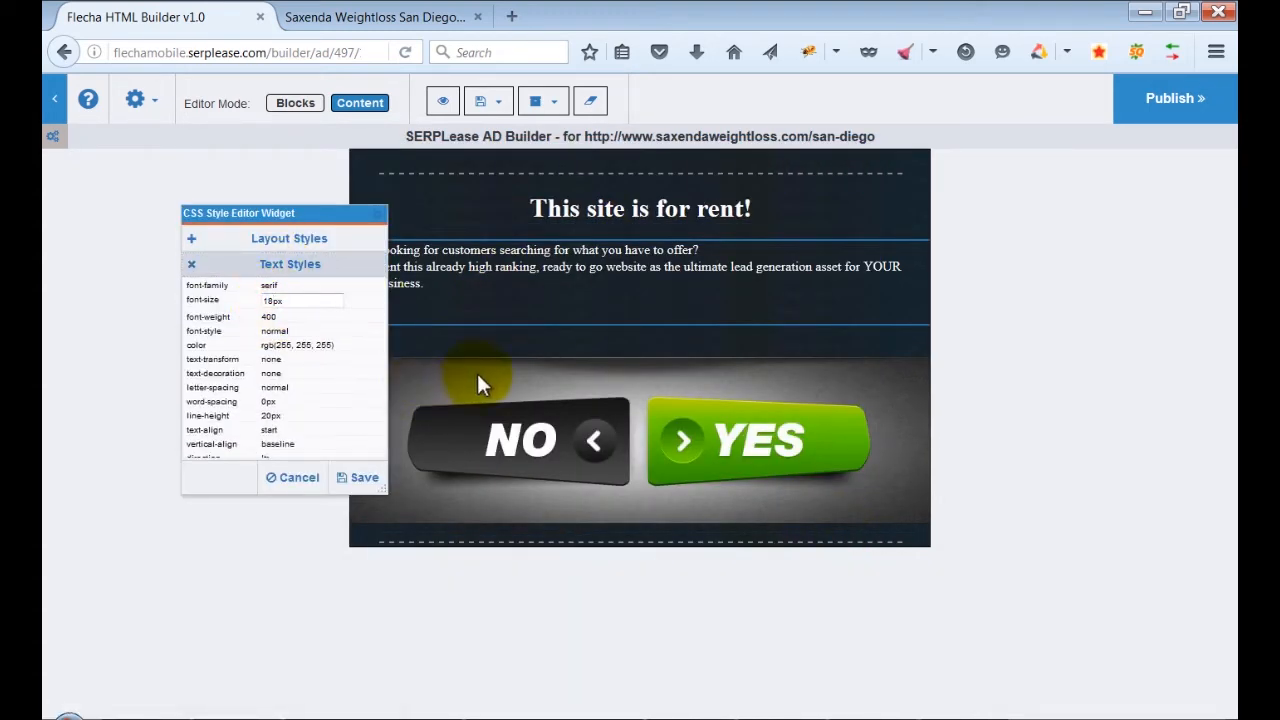
key(Return)
click(360, 477)
Open the HTML code of the ad's description paragraph for editing.
click(400, 262)
click(294, 263)
click(396, 290)
Add a test line beginning "Edit anything, CSS," above the paragraph text and delete it again.
key(Return)
key(Up)
text(Ei)
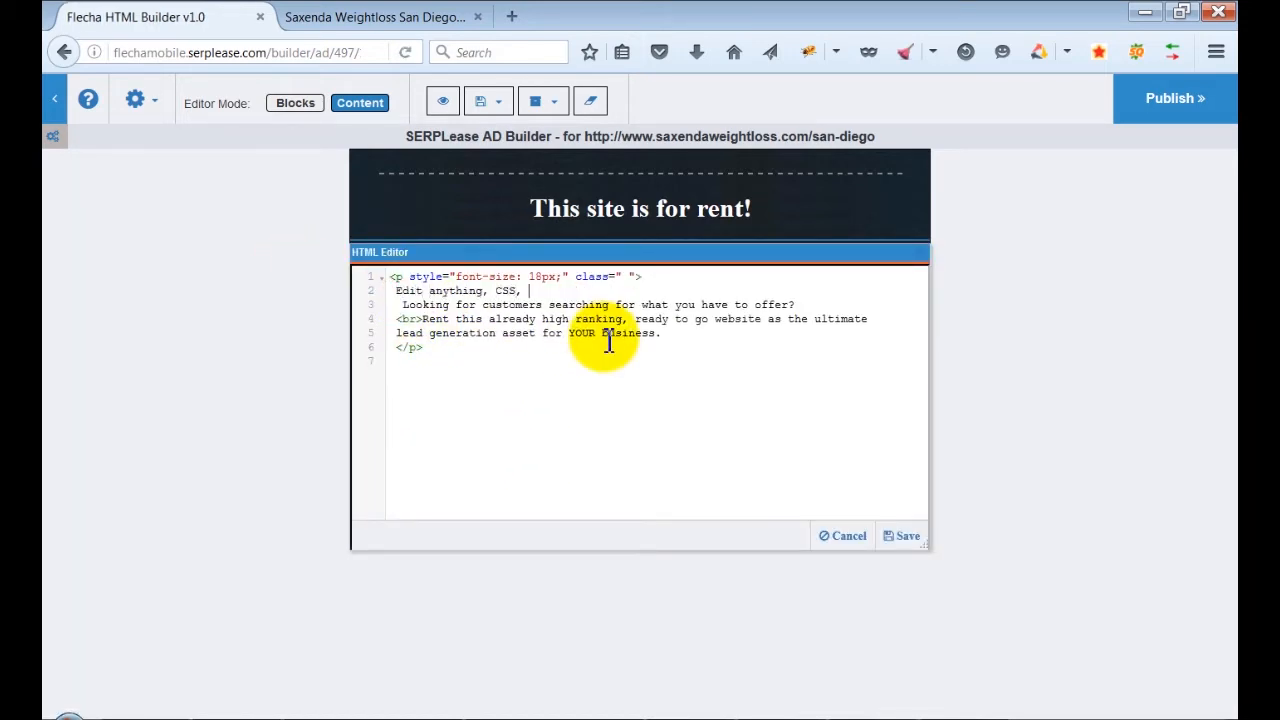
drag(800, 290, 385, 291)
key(BackSpace)
key(BackSpace)
Replace "for what you have to offer" in the description with "for dietician services" and save the HTML.
drag(791, 290, 615, 290)
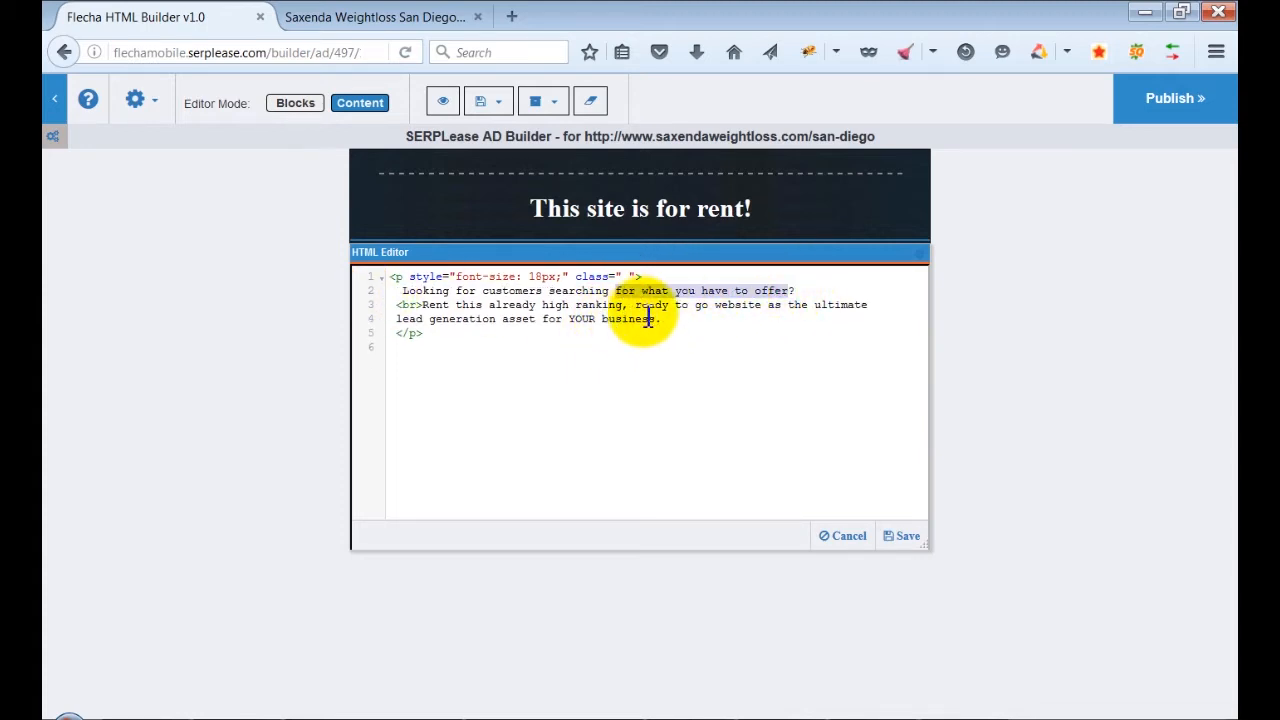
text(for dietician)
click(901, 535)
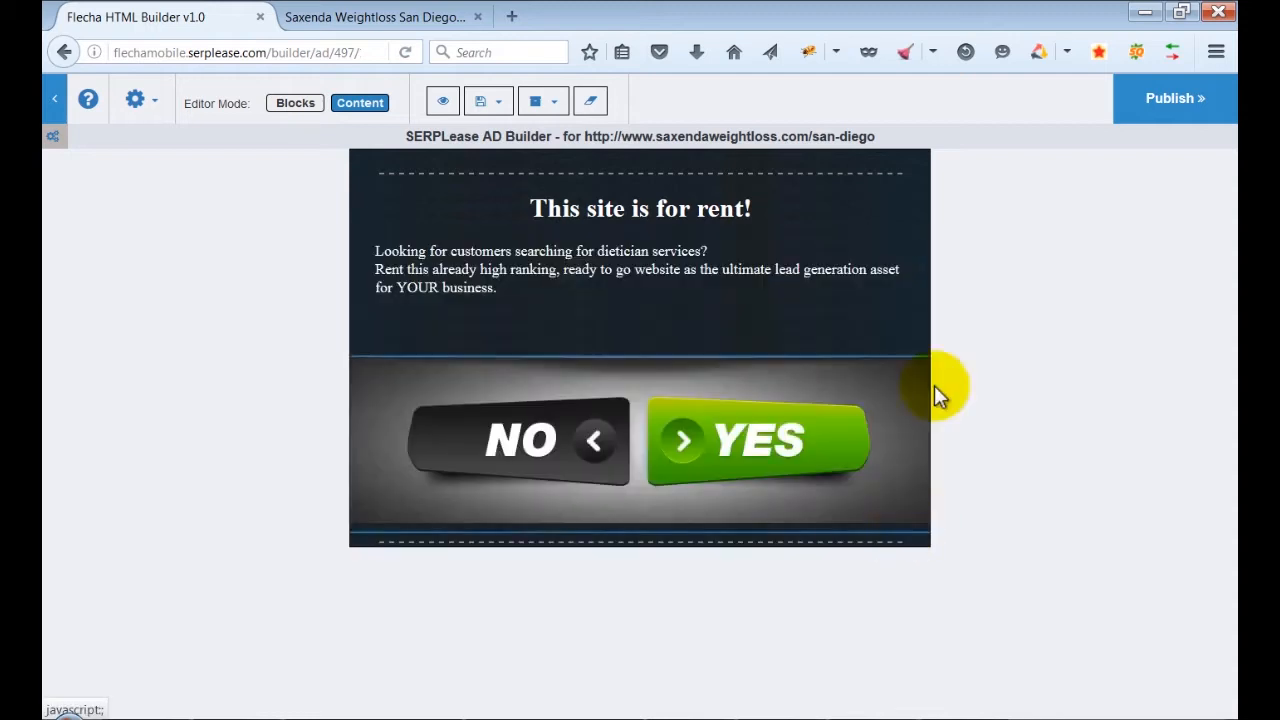
Try to save the ad and preview it in a separate tab.
click(498, 103)
click(507, 131)
click(443, 101)
click(1166, 86)
click(995, 127)
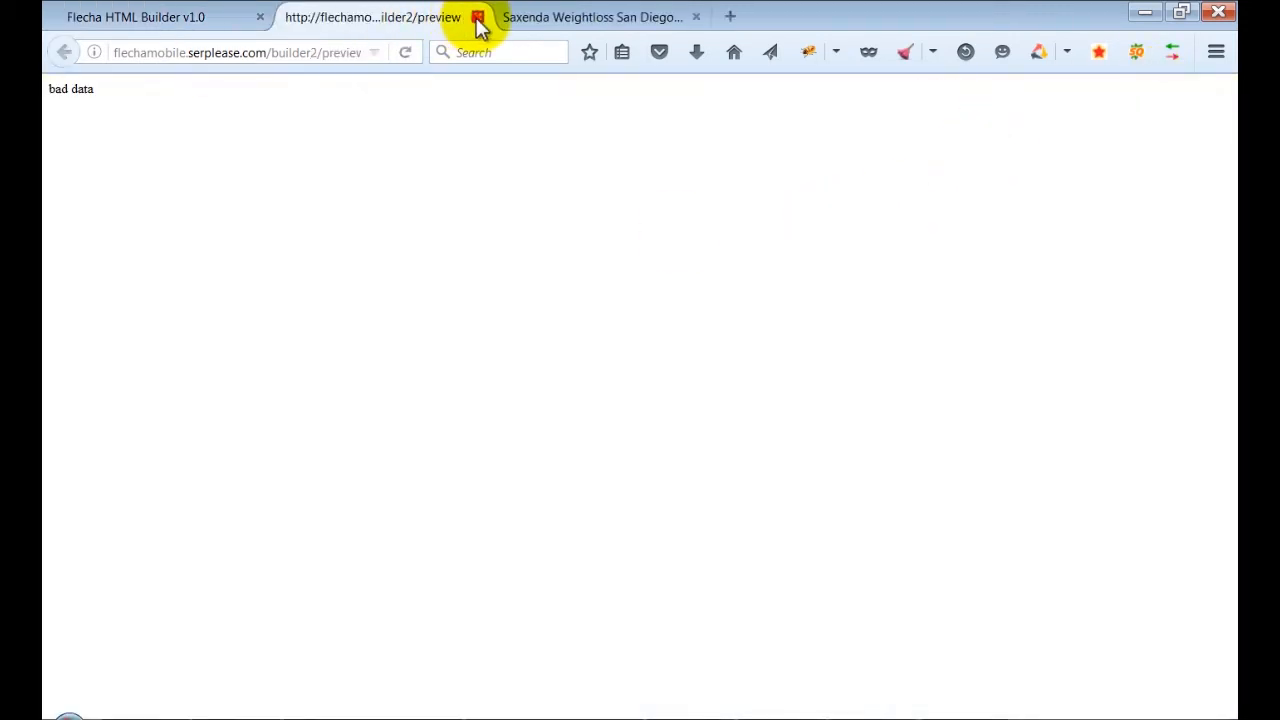
click(476, 18)
Save the ad, check its preview in a separate tab and close the preview.
click(498, 103)
click(491, 133)
click(443, 101)
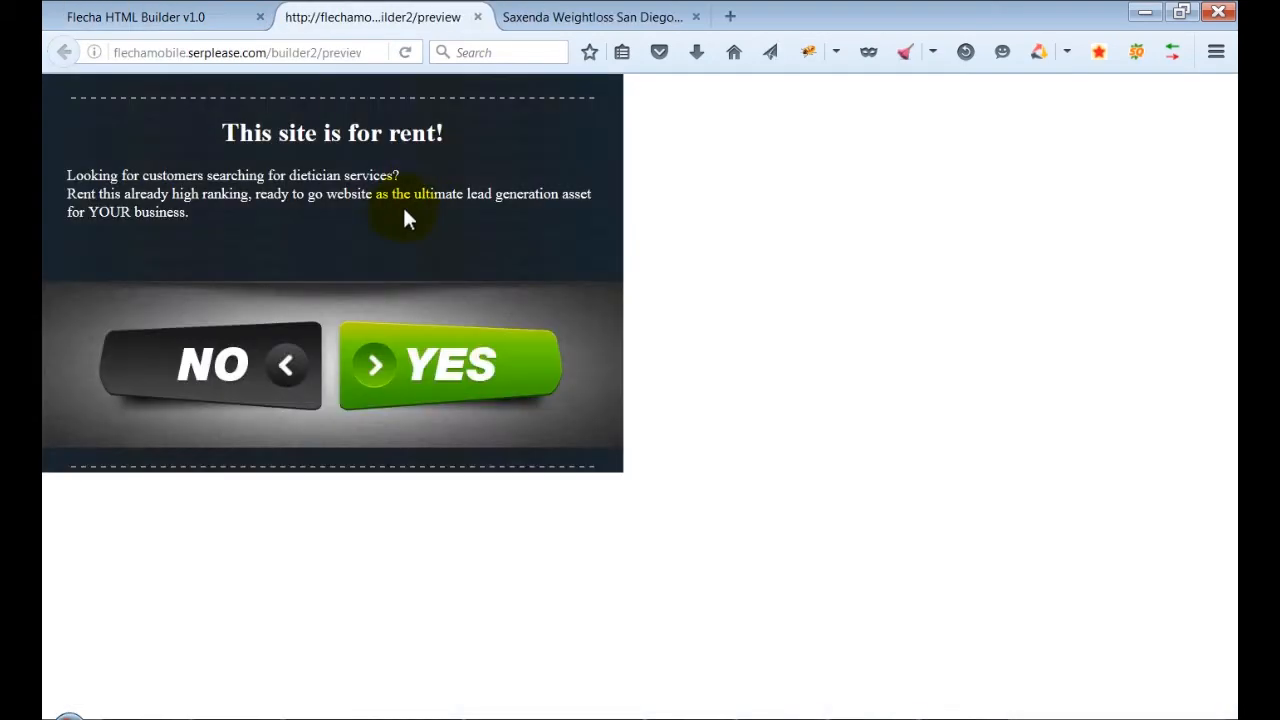
key(ctrl+w)
Examine the ad's page settings and its canvas size and position settings, and close both without changes.
click(135, 99)
click(170, 134)
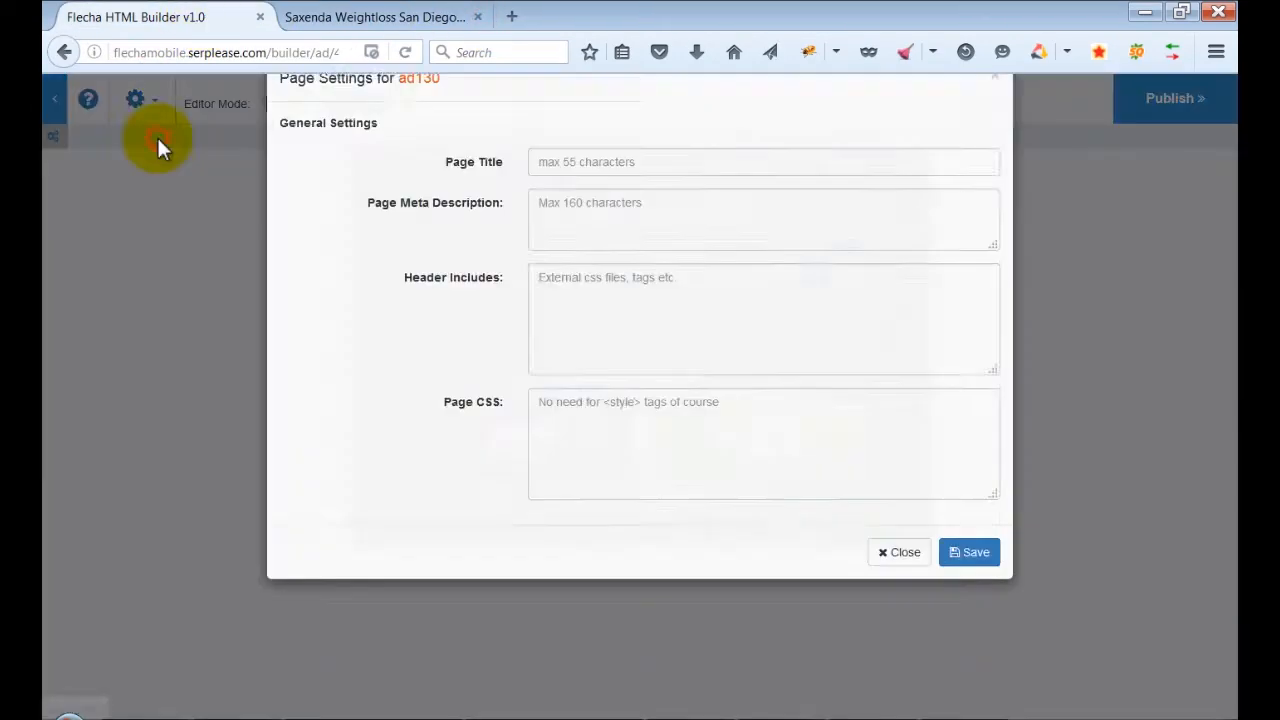
click(897, 597)
click(135, 99)
click(186, 160)
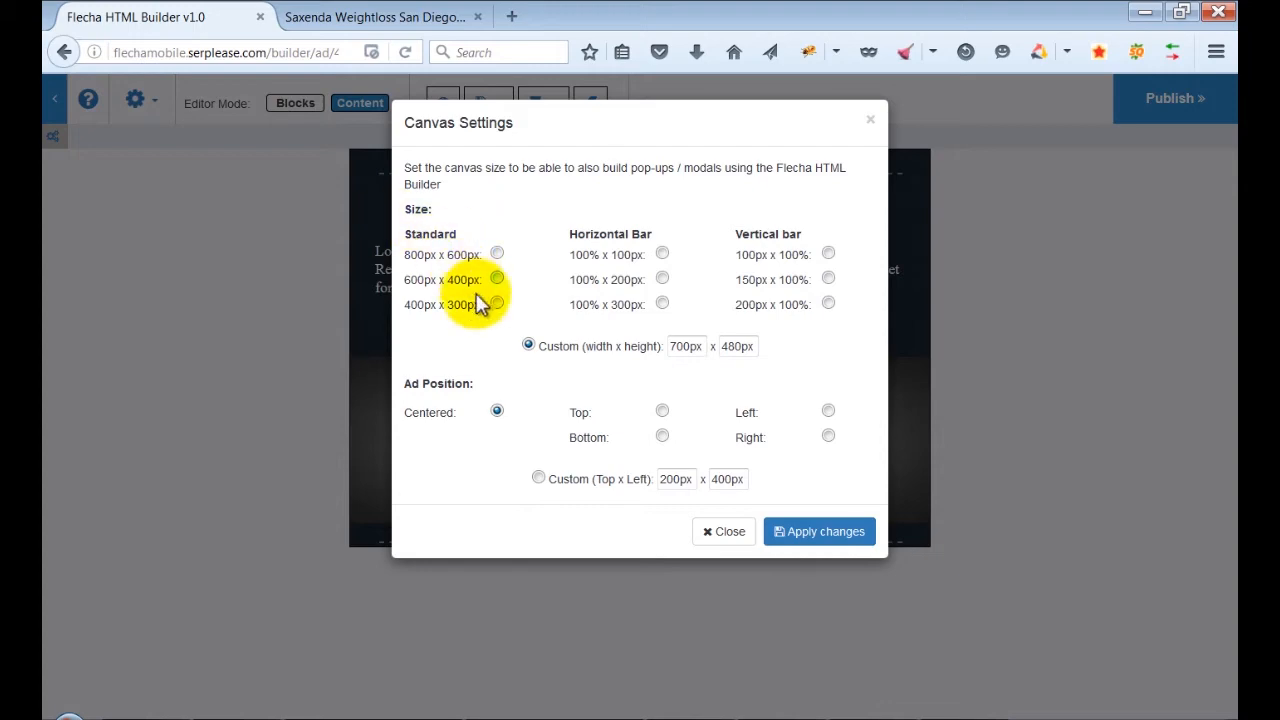
click(724, 531)
Look at the ad builder's help video and close the help window.
click(88, 99)
click(403, 177)
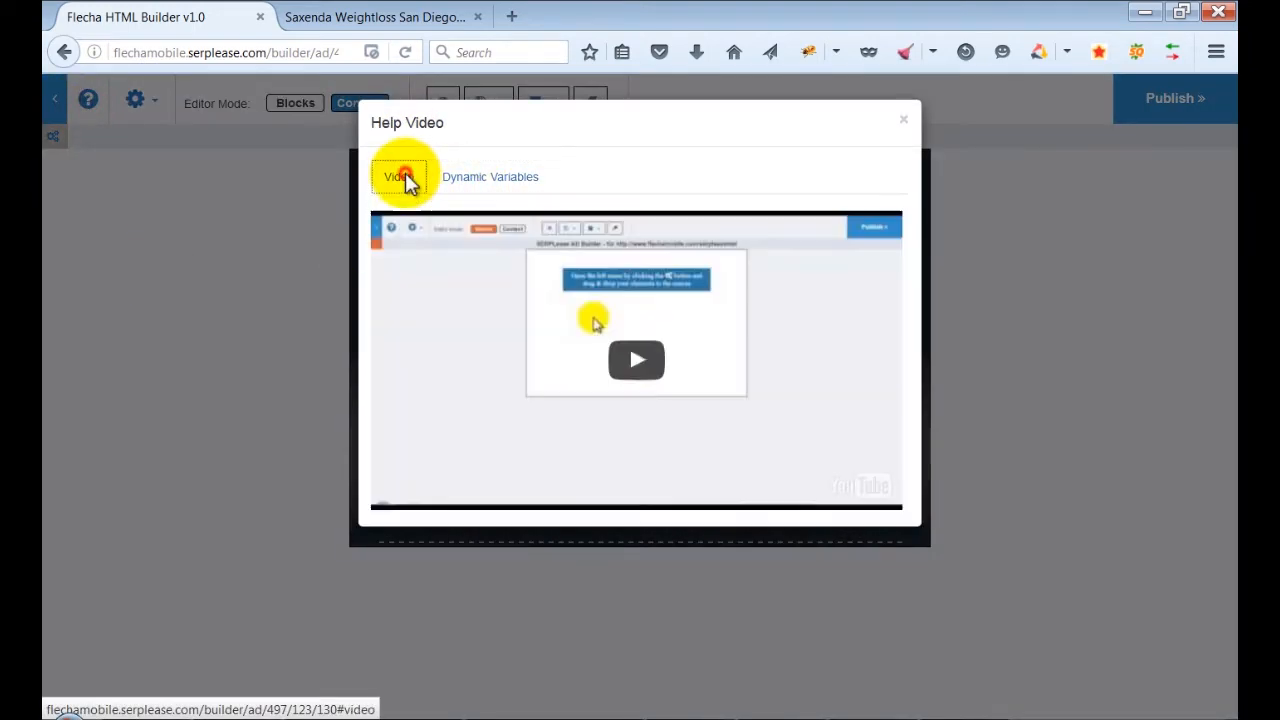
click(903, 121)
Publish the ad, and create a new sales page for funnel step 3 in the sales page builder.
click(1160, 105)
scroll(771, 373, down, 3)
click(440, 417)
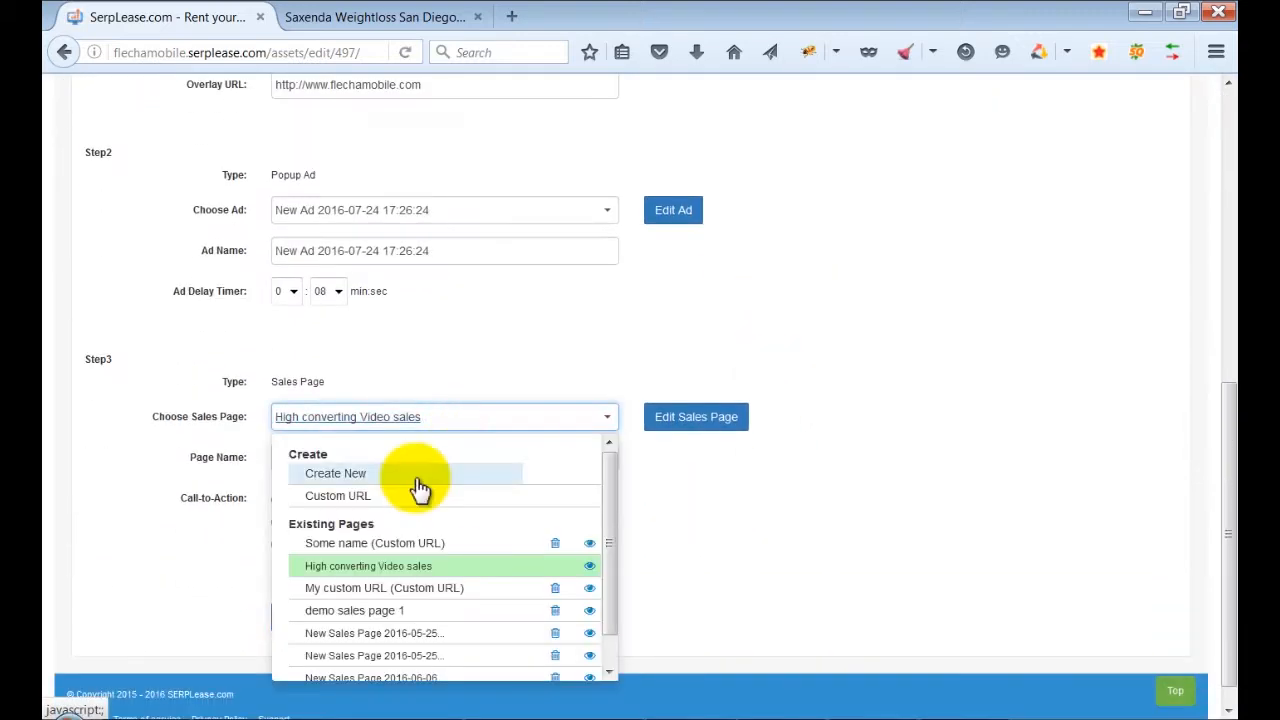
click(337, 494)
click(551, 386)
click(349, 445)
click(705, 392)
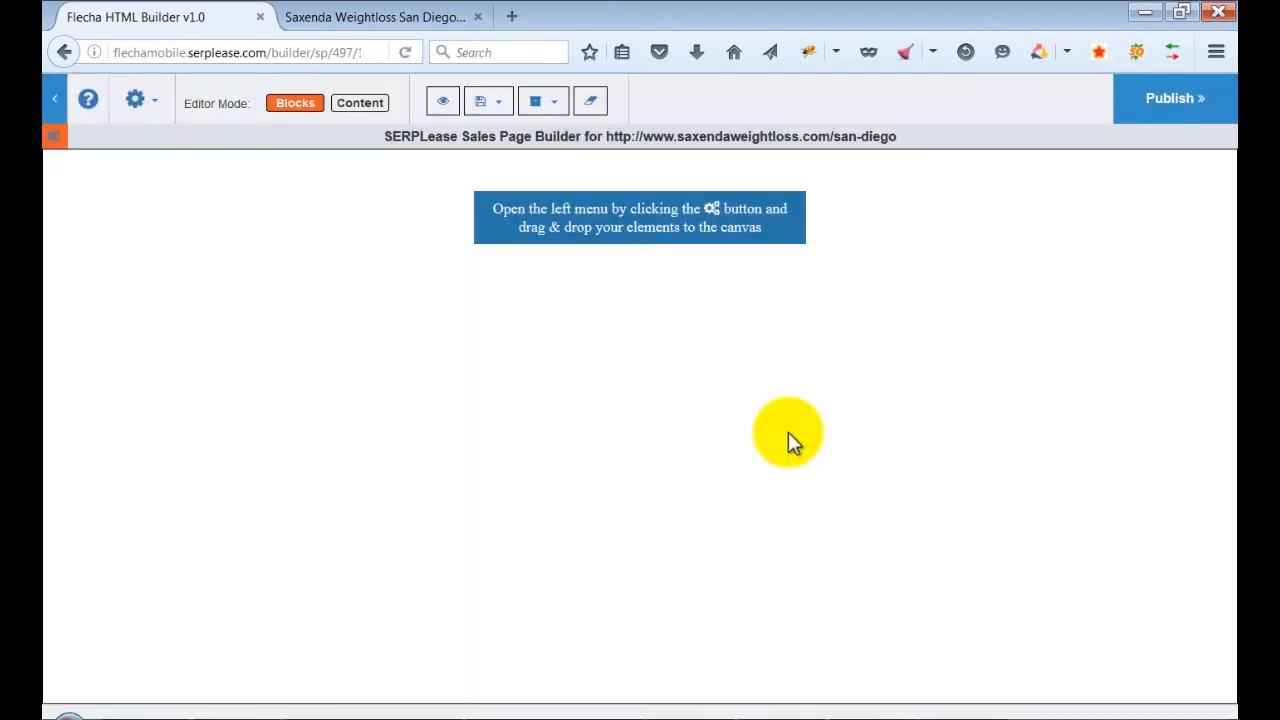
Browse the Generic HTML block categories, including content, to examine the blocks available for the sales page.
click(55, 136)
click(90, 153)
click(94, 275)
scroll(100, 400, down, 5)
scroll(100, 400, up, 5)
click(74, 150)
click(104, 331)
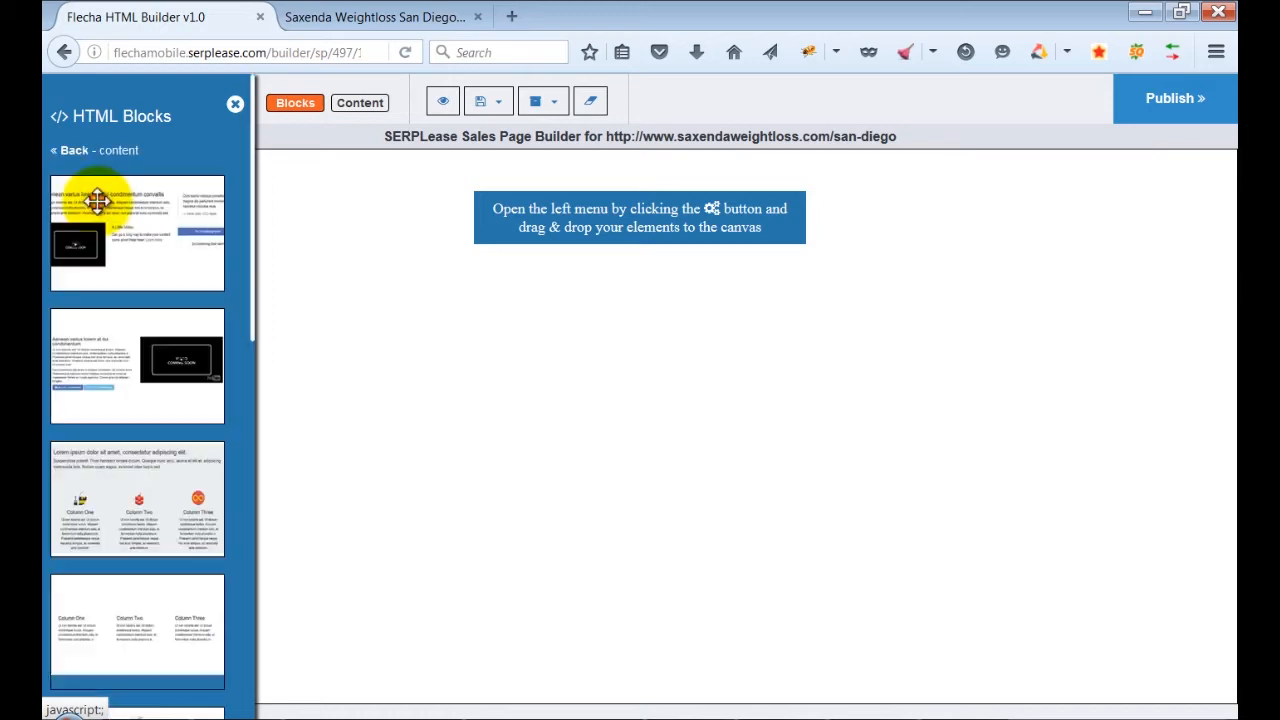
scroll(100, 300, down, 5)
scroll(100, 300, up, 5)
click(75, 150)
Put the full sales page template headed "Guaranteed top search engine rankings" on the empty canvas.
click(90, 378)
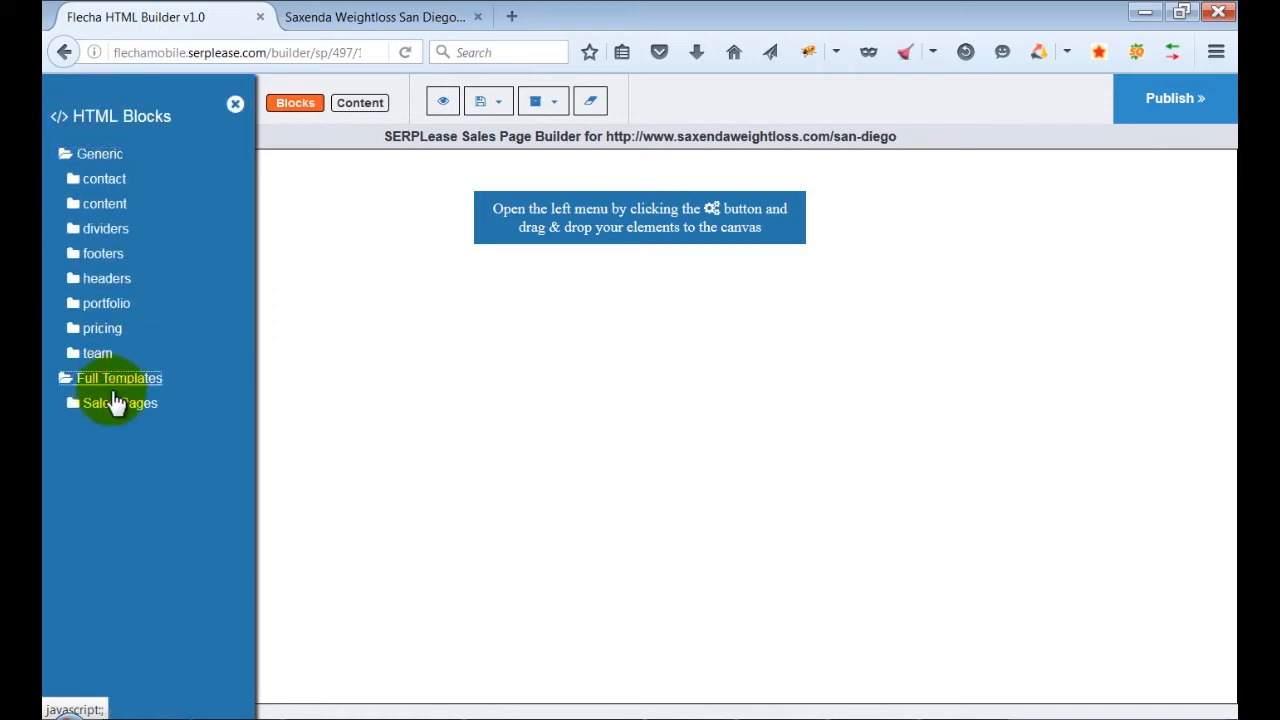
click(100, 403)
scroll(137, 400, down, 2)
scroll(137, 400, up, 2)
drag(137, 233, 530, 225)
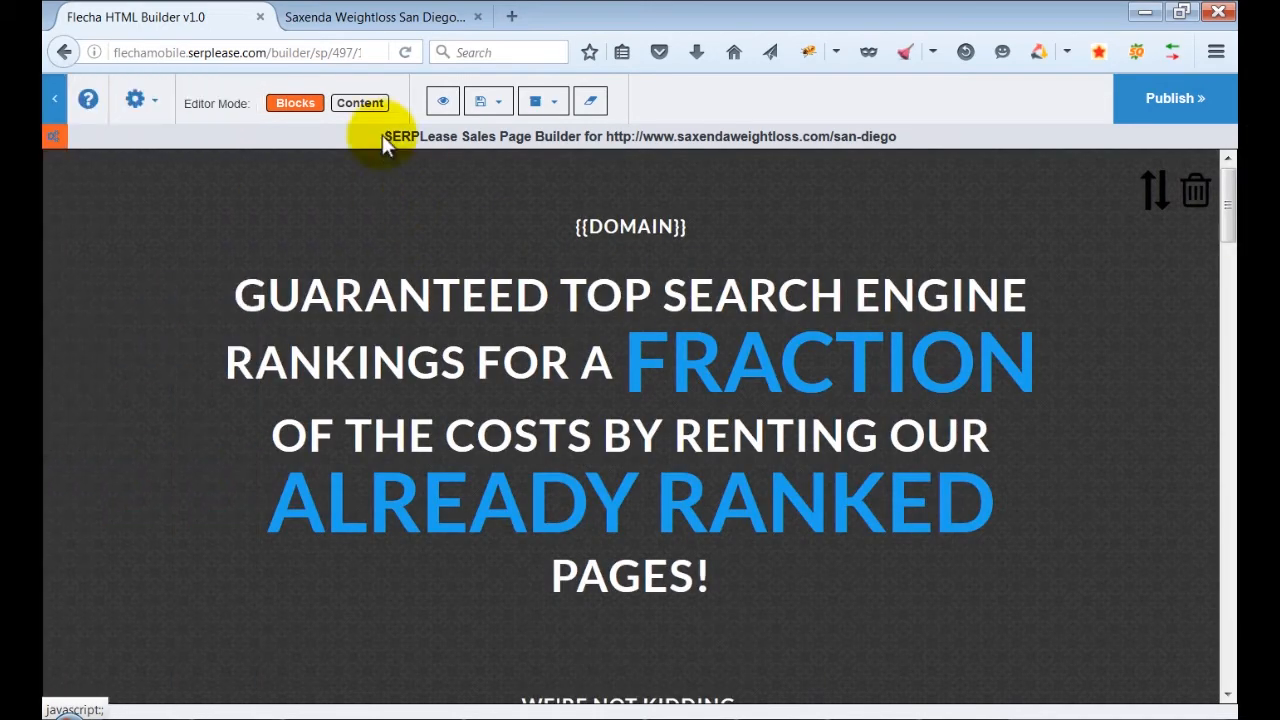
In content editing mode, replace the "WE'RE NOT KIDDING" line below the main headline with "AGAIN EDIT ANYTHING!!".
click(360, 102)
scroll(640, 400, down, 2)
click(729, 603)
drag(729, 603, 500, 614)
text(AGAIN EDIT ANYTHING)
Set the font weight of the "There is no traffic that converts better" paragraph to 400 and save the style.
scroll(918, 555, down, 5)
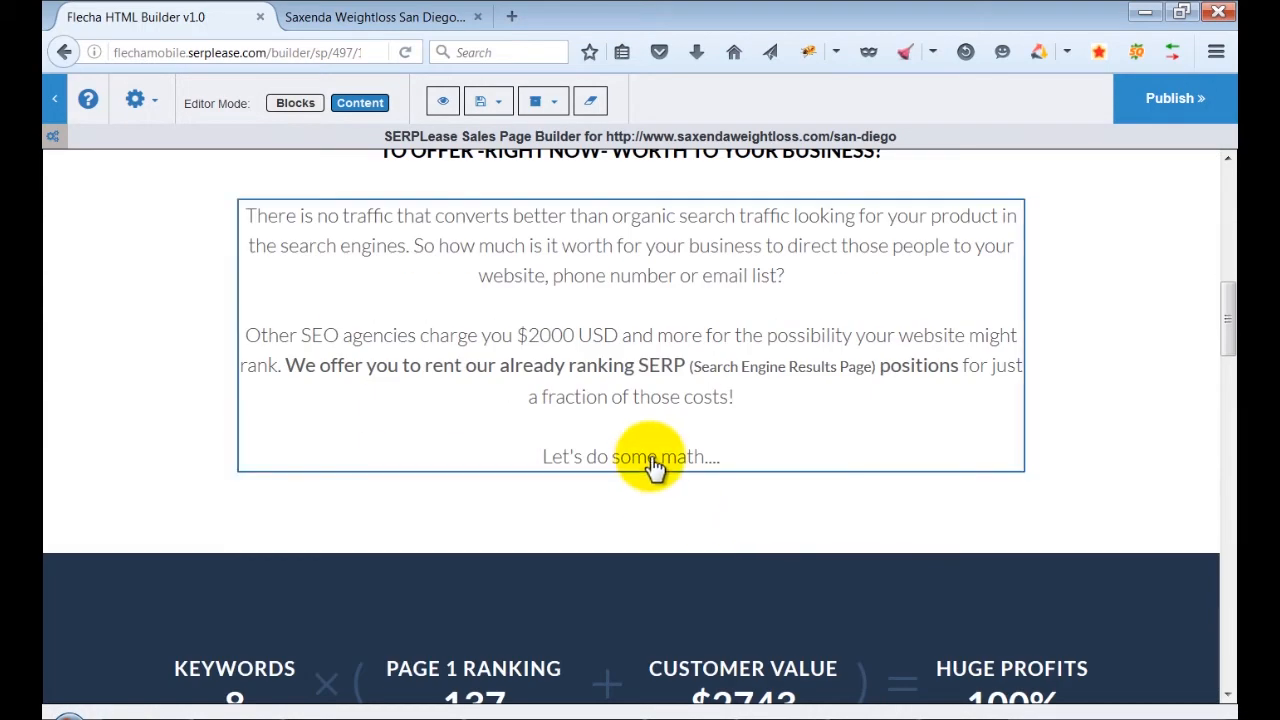
click(651, 463)
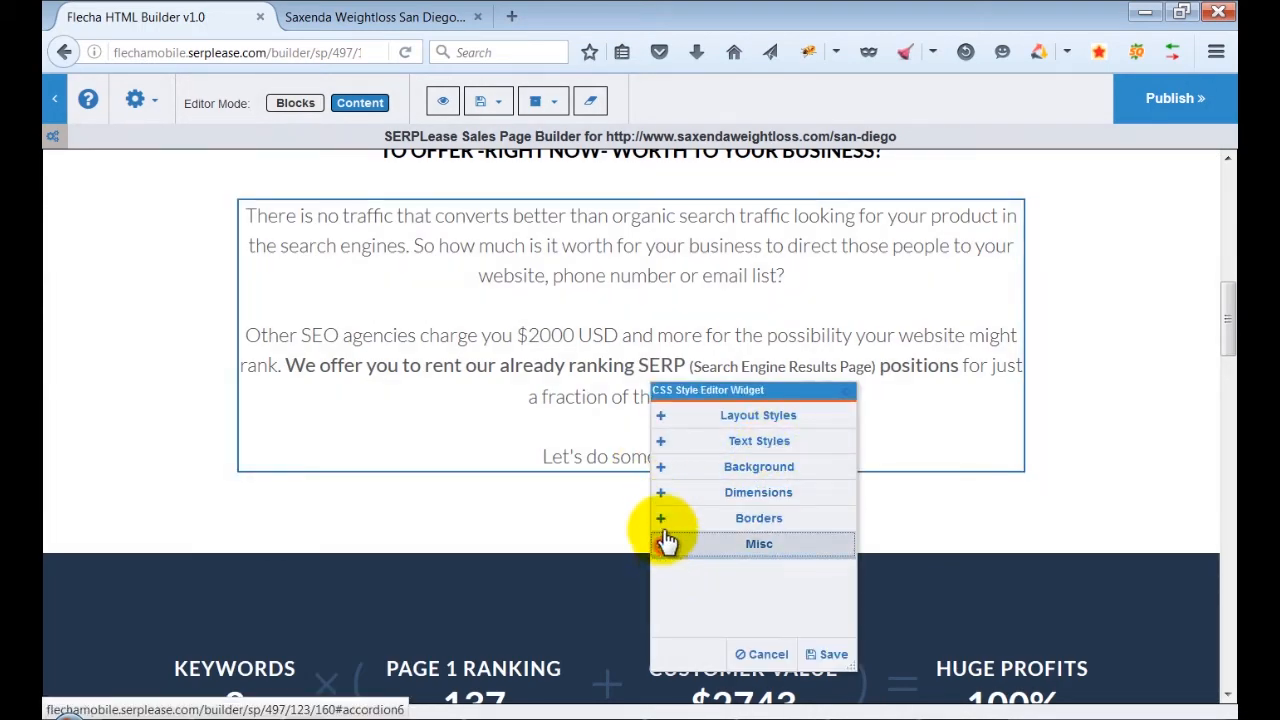
click(661, 415)
click(662, 415)
click(661, 441)
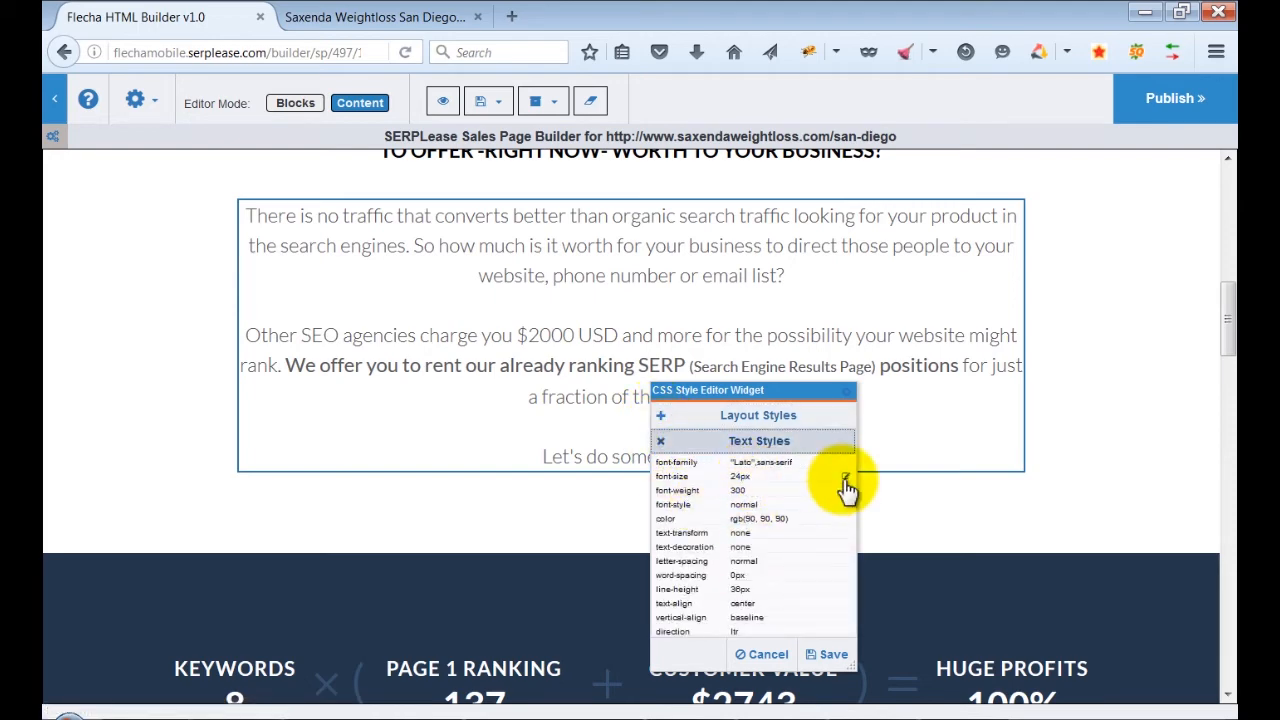
click(845, 490)
drag(761, 494, 729, 492)
text(400)
click(829, 491)
click(833, 655)
Change the last digit of the Page 1 Ranking figure in the math section to 9.
scroll(466, 414, down, 3)
click(466, 414)
click(586, 386)
key(BackSpace)
text(9)
Examine the editing options of the profile image, close them unchanged and review the rest of the sales page.
scroll(503, 495, down, 3)
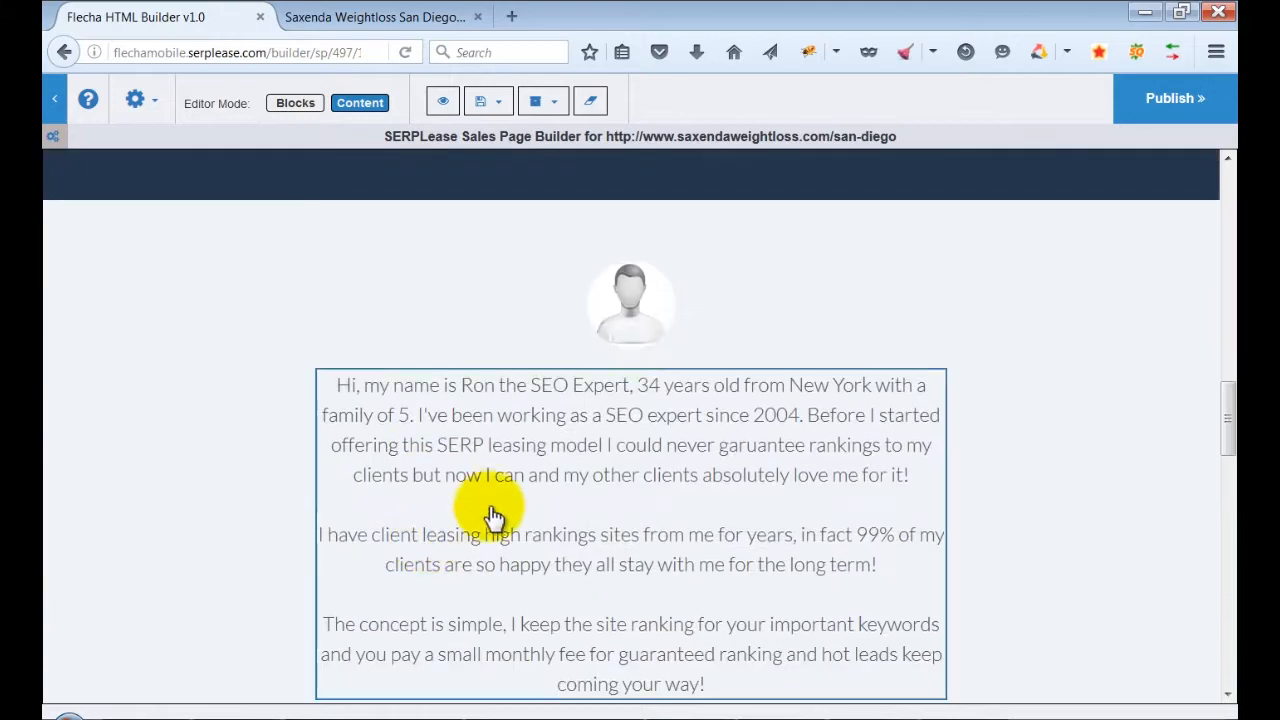
click(623, 300)
click(688, 269)
click(1035, 549)
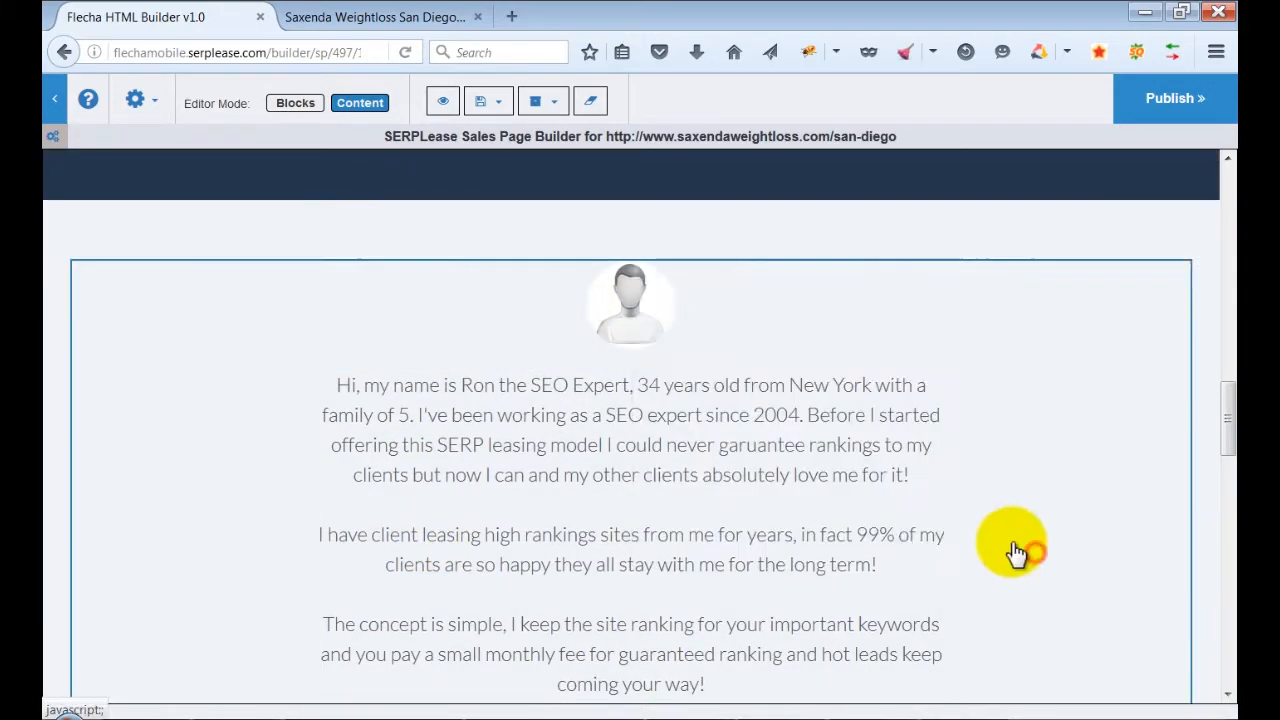
scroll(663, 529, down, 5)
scroll(785, 527, down, 4)
scroll(785, 527, down, 5)
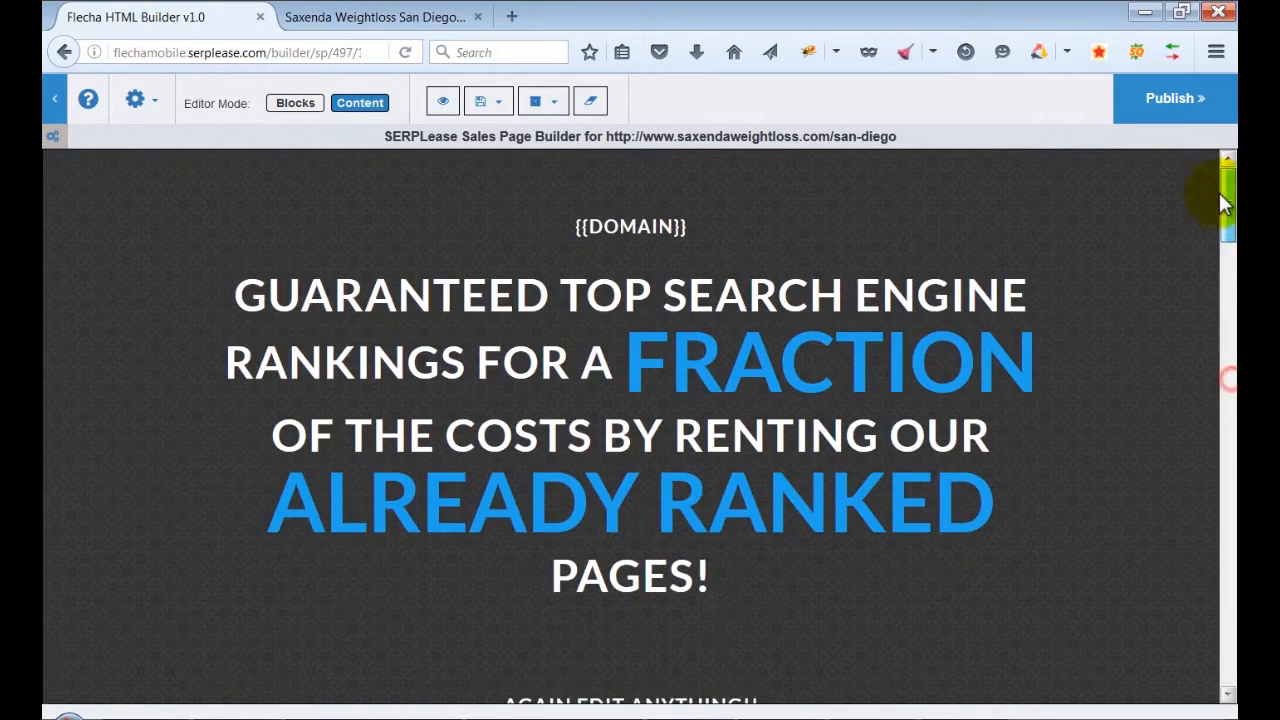
Publish the sales page and save the funnel settings.
click(1166, 108)
scroll(973, 386, down, 6)
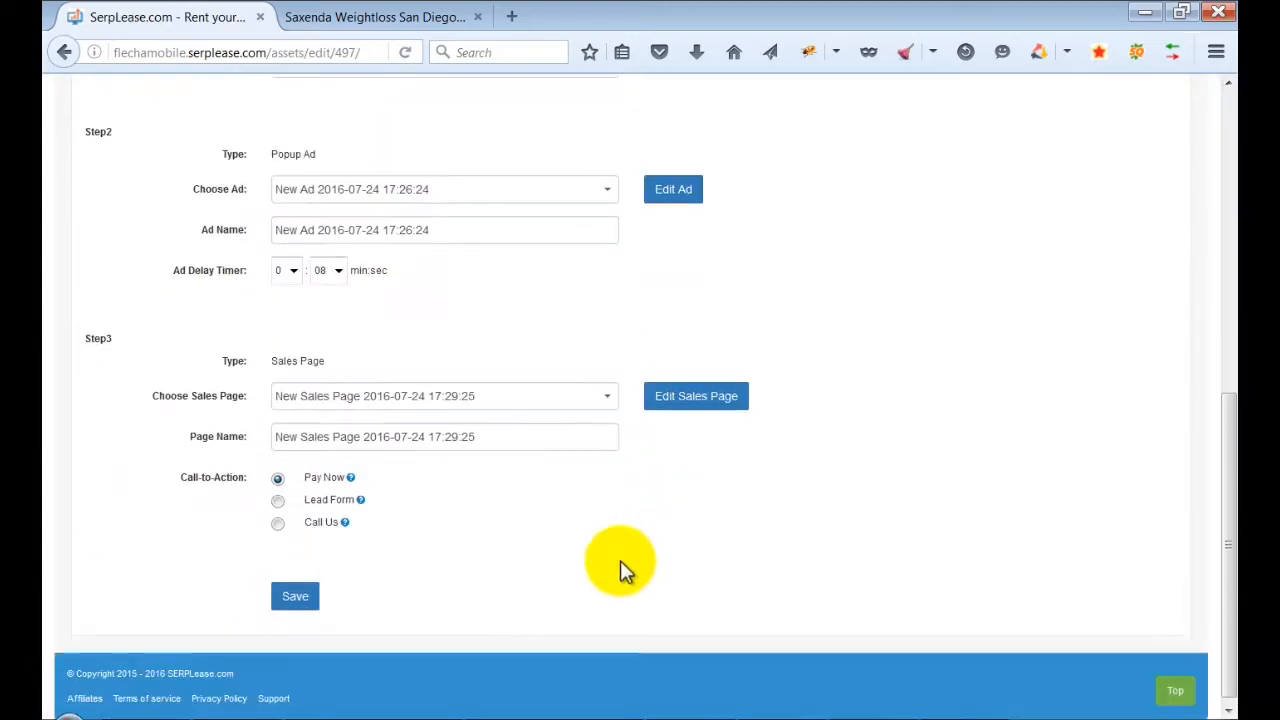
click(294, 588)
click(231, 566)
right_click(231, 566)
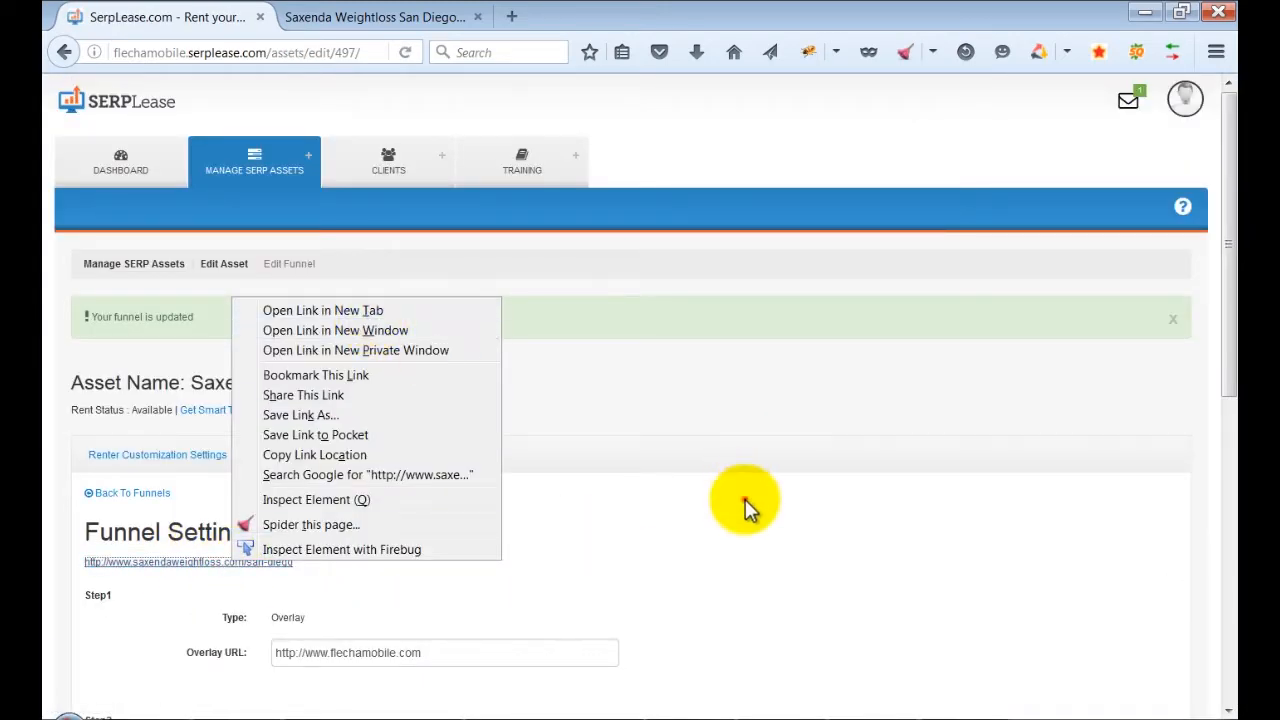
click(745, 489)
Reload the Saxenda San Diego site and answer YES on its popup ad to open the sales page.
click(374, 17)
key(F5)
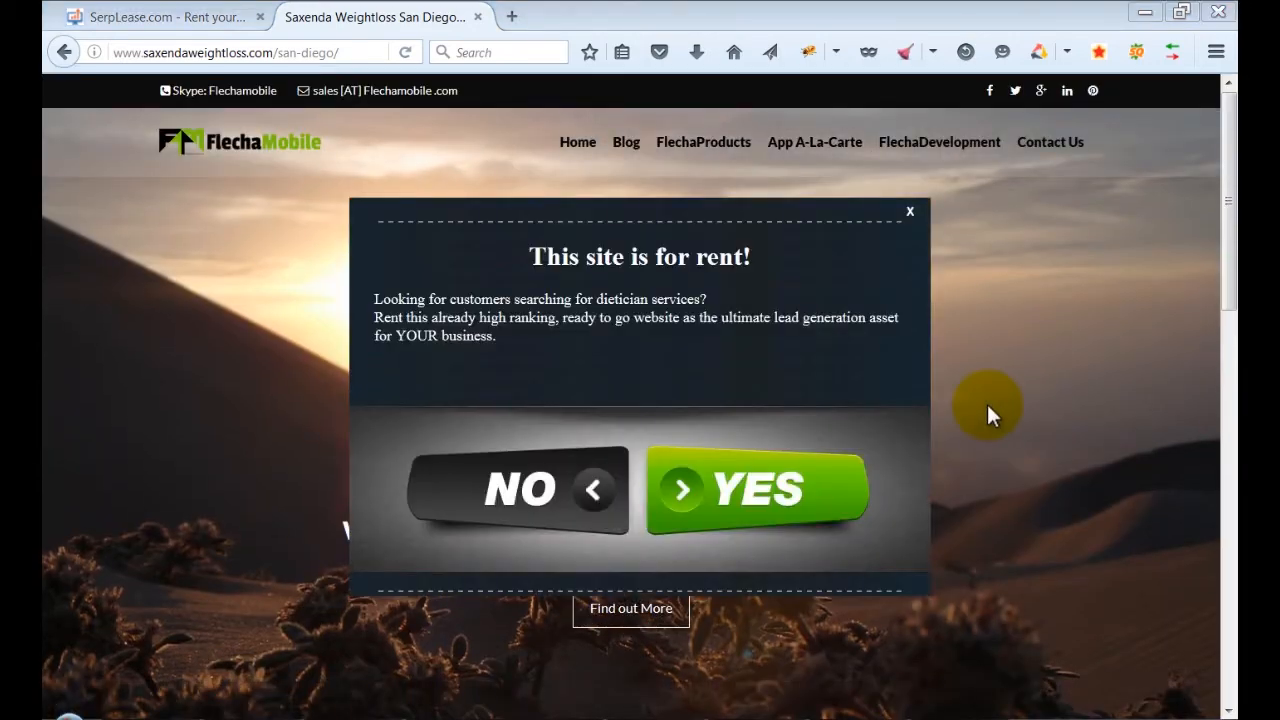
click(724, 482)
Review the live sales page, follow its rental link to the PayPal checkout and return to the funnel settings.
scroll(646, 457, down, 20)
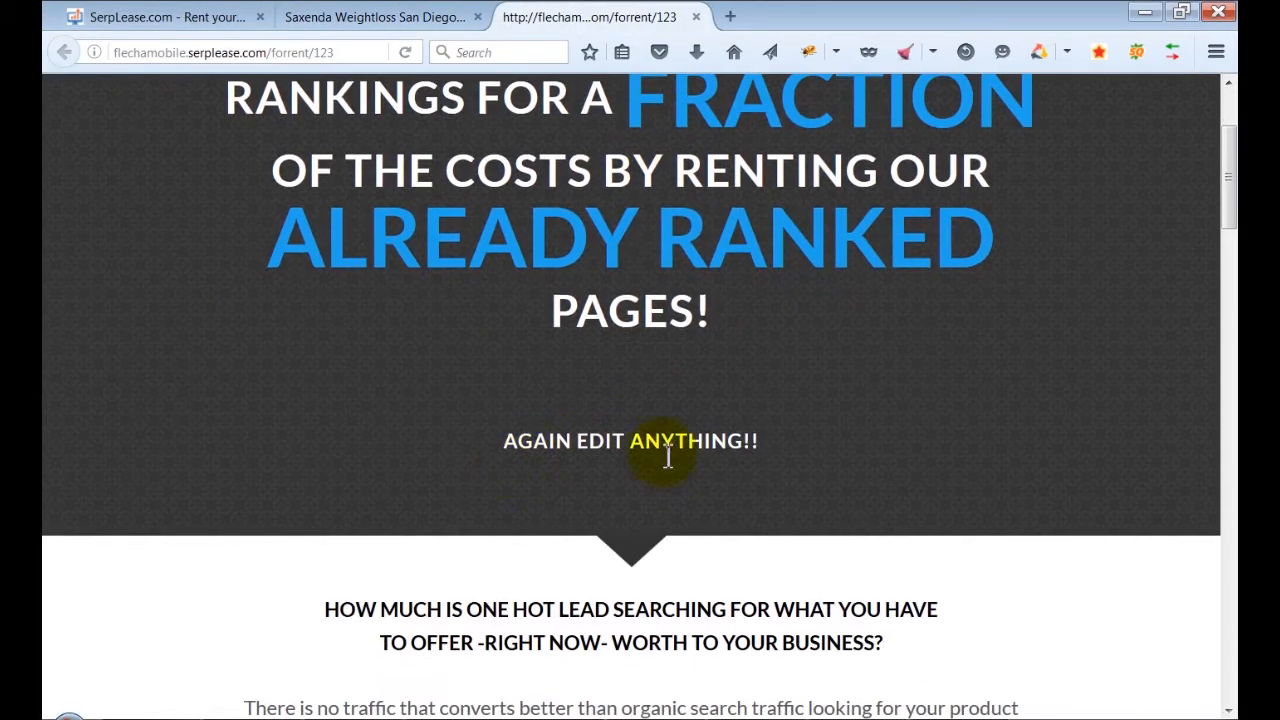
scroll(587, 467, down, 10)
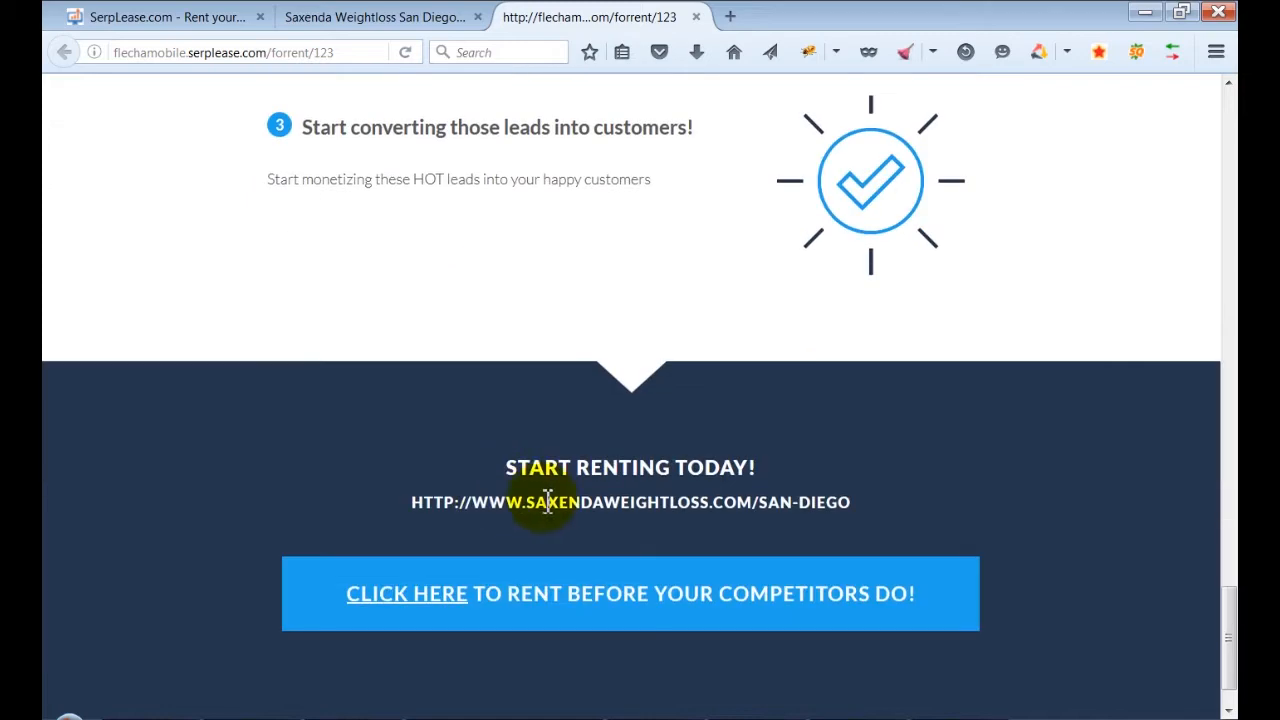
click(641, 538)
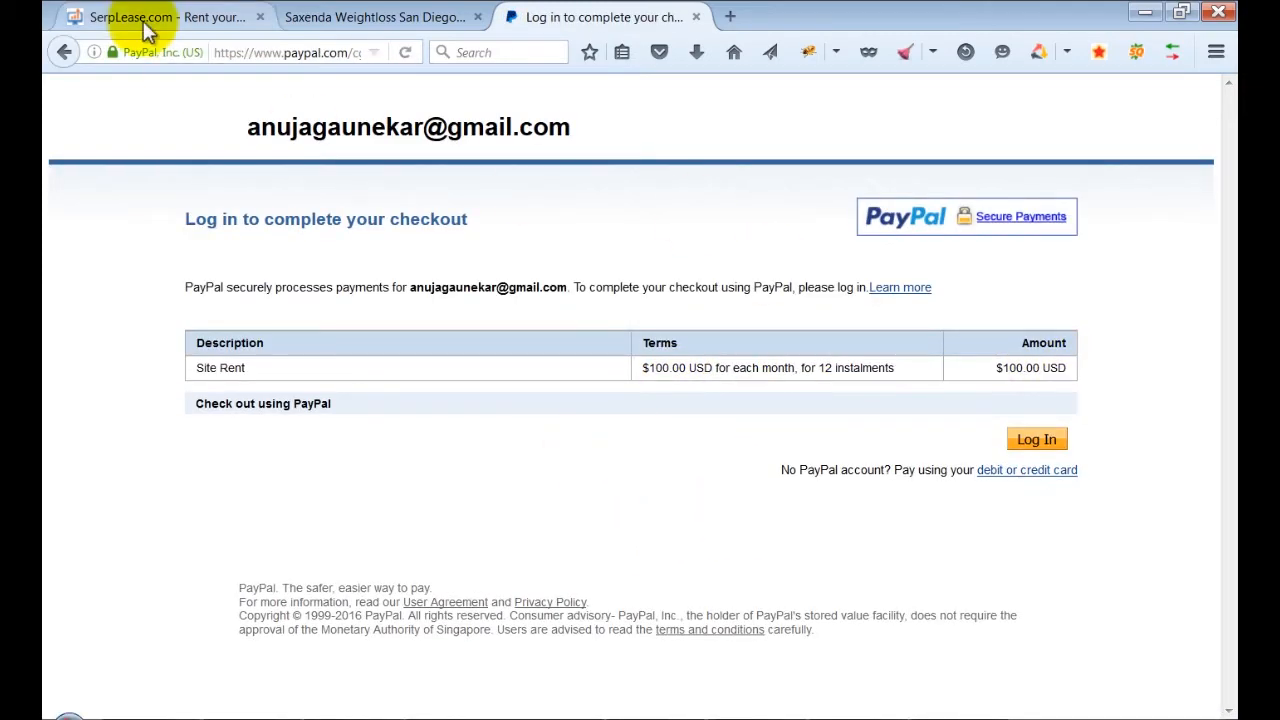
click(148, 20)
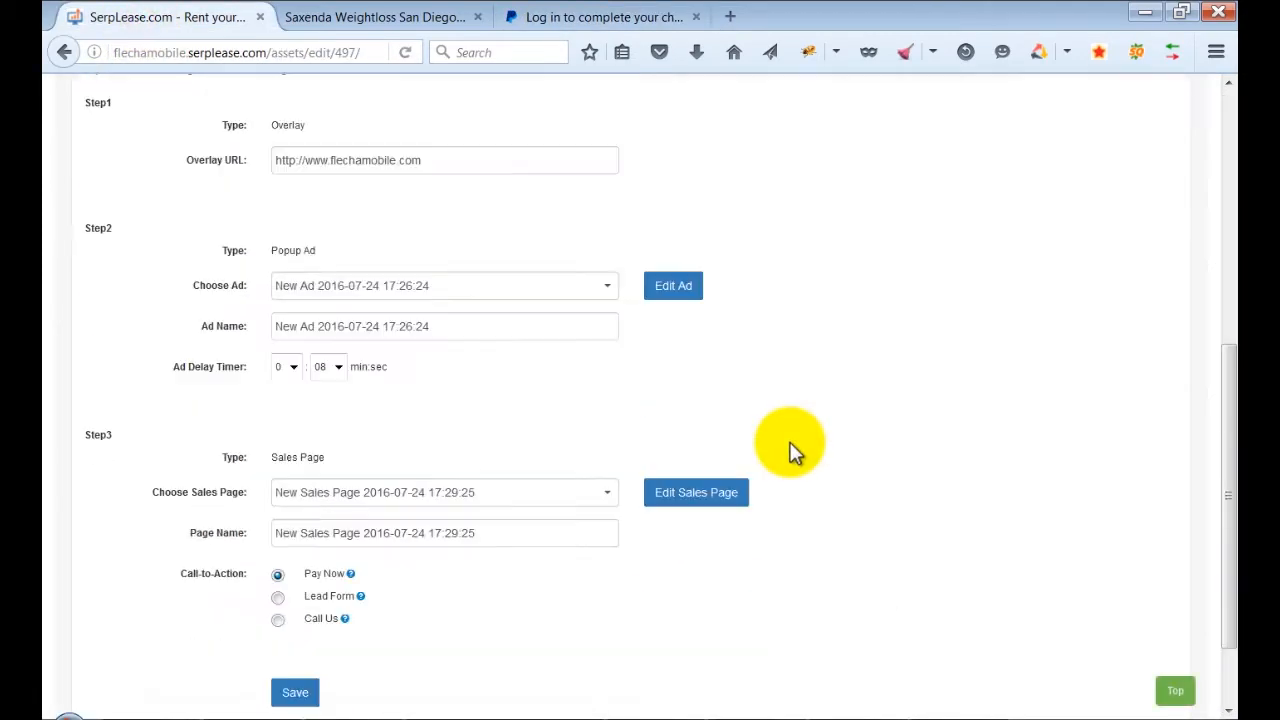
scroll(477, 505, up, 3)
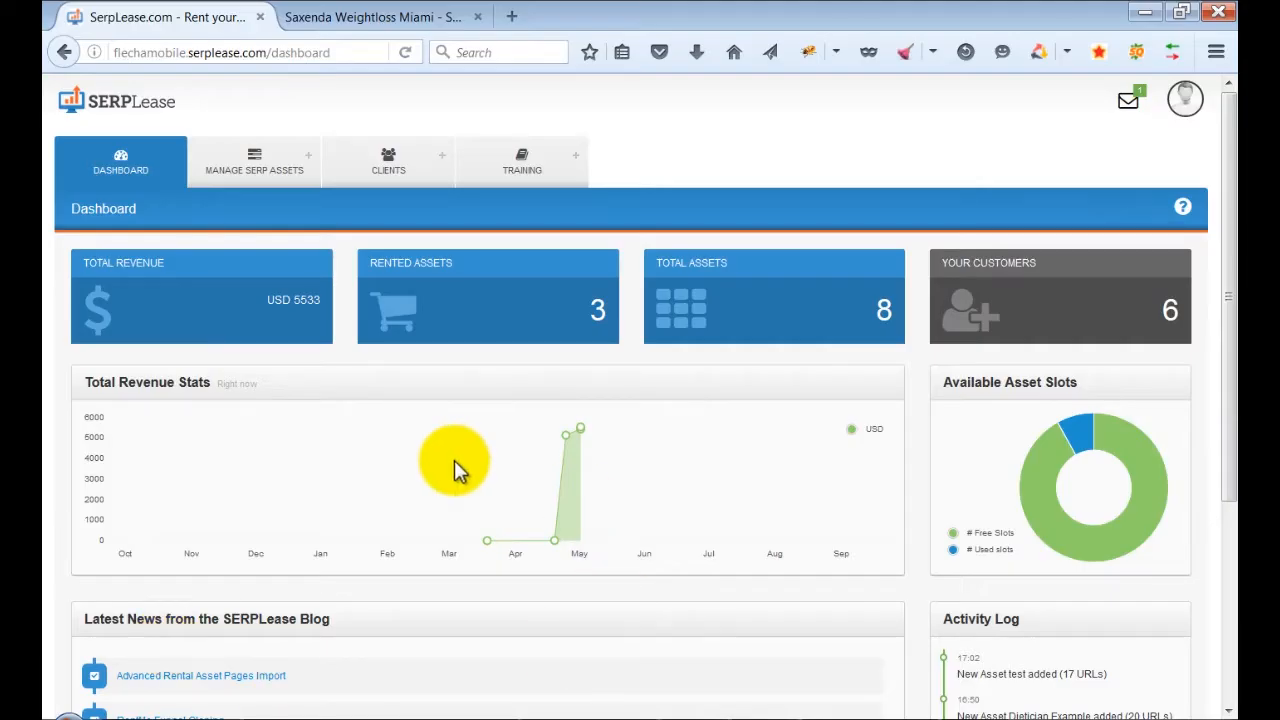
Open the form for adding an existing site as a new rental asset.
scroll(457, 457, down, 2)
scroll(457, 457, up, 2)
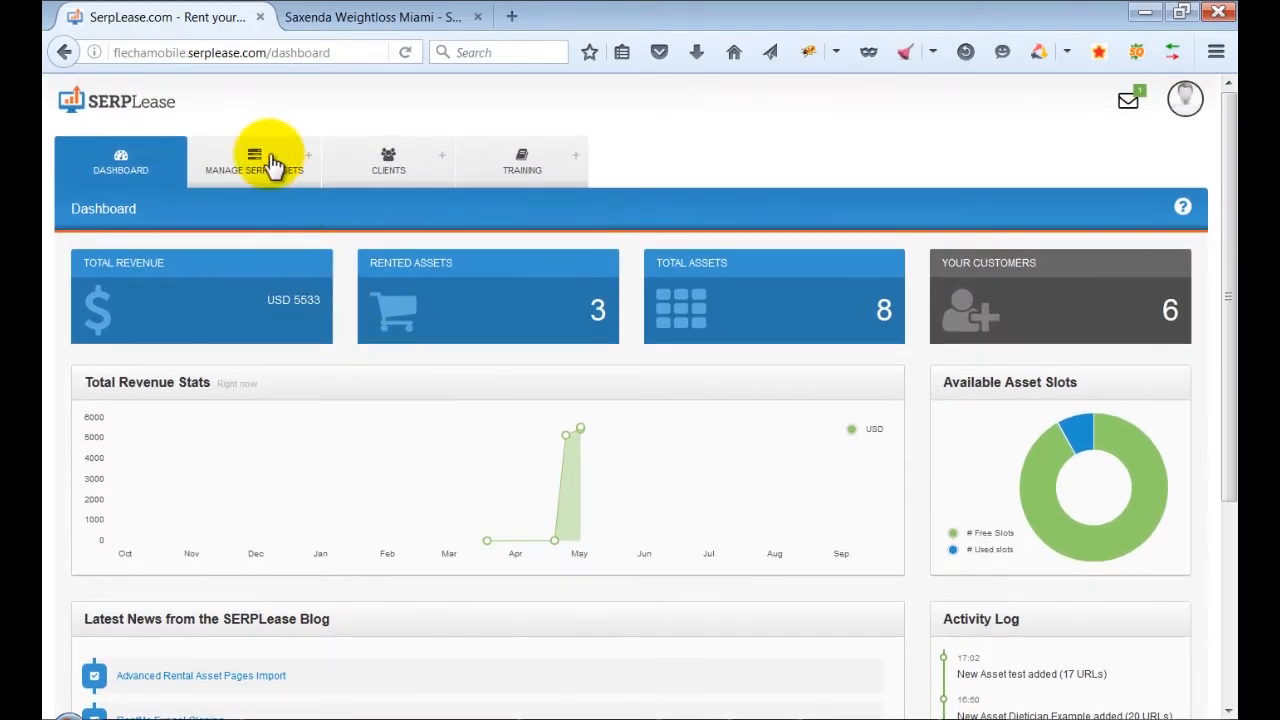
click(276, 170)
click(228, 240)
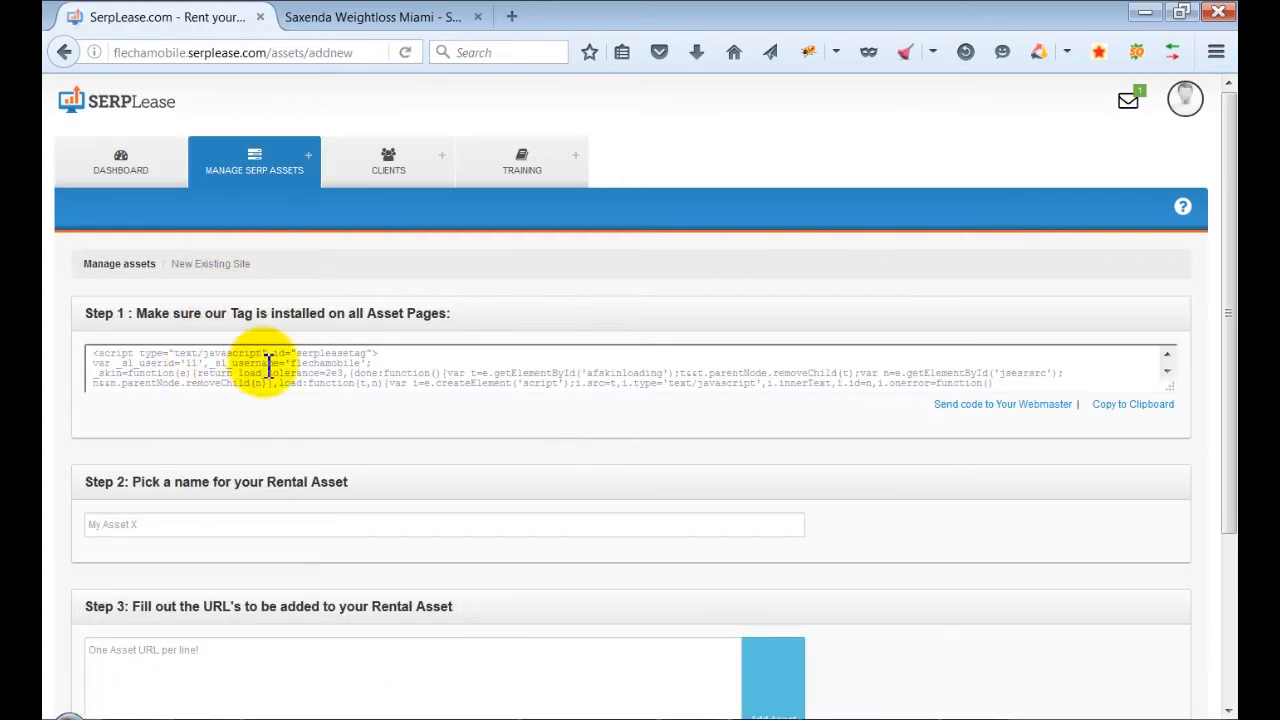
Examine the form for sending the tag code to the webmaster, including its personal message, and close it unsent.
click(1005, 404)
click(620, 266)
scroll(620, 268, down, 2)
scroll(614, 277, up, 2)
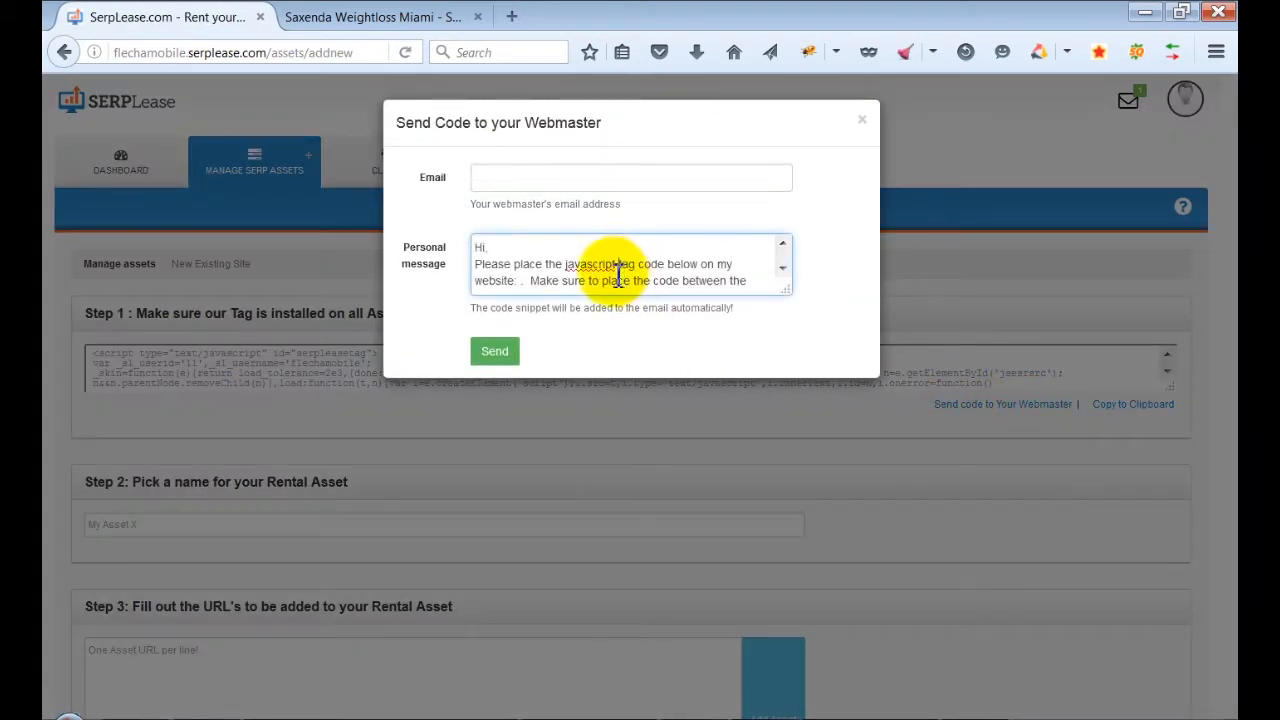
click(864, 122)
click(171, 528)
text(Sax)
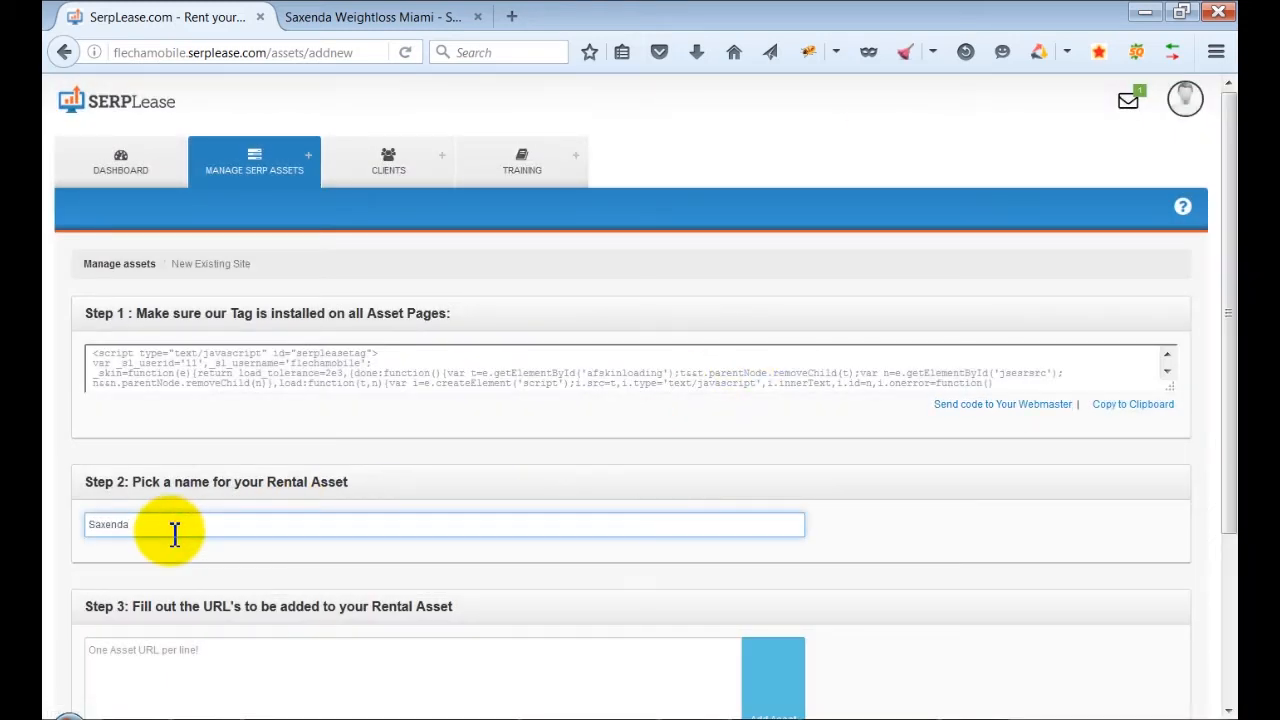
text(enda)
scroll(160, 535, down, 2)
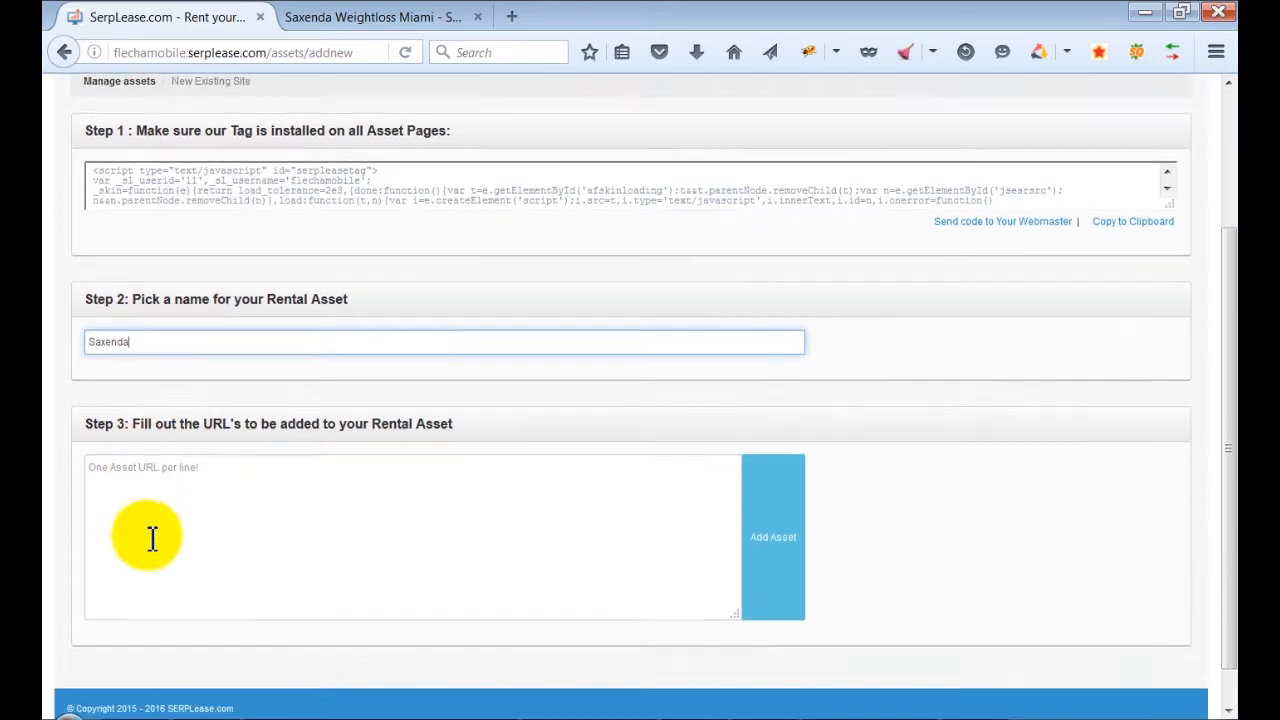
click(254, 494)
text(http://topdietician.com/dallas http://topdietician.com/dallas/services/*.emergency.html http://topdietician.com/dallas/contact http://www.saxendaweightloss.com/sitemap.xml)
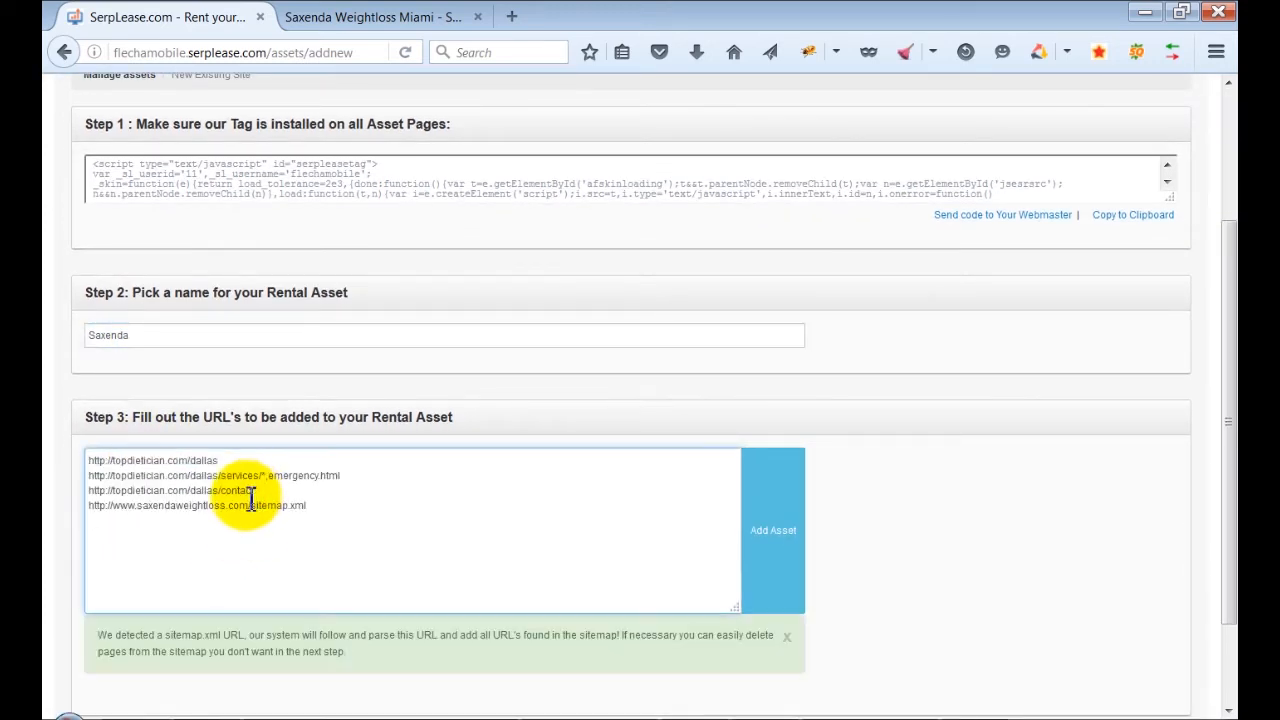
Check the smart URL and sitemap entries in the URL list and create the Saxenda rental asset.
click(375, 475)
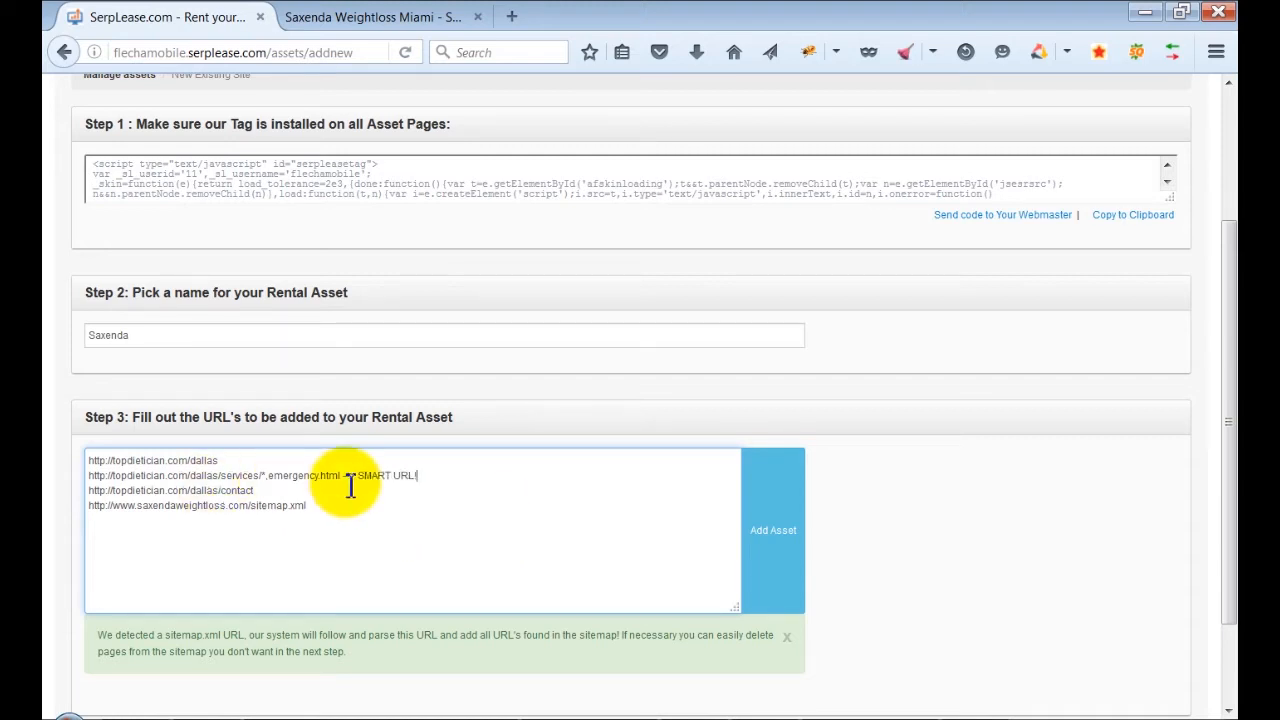
drag(419, 476, 357, 472)
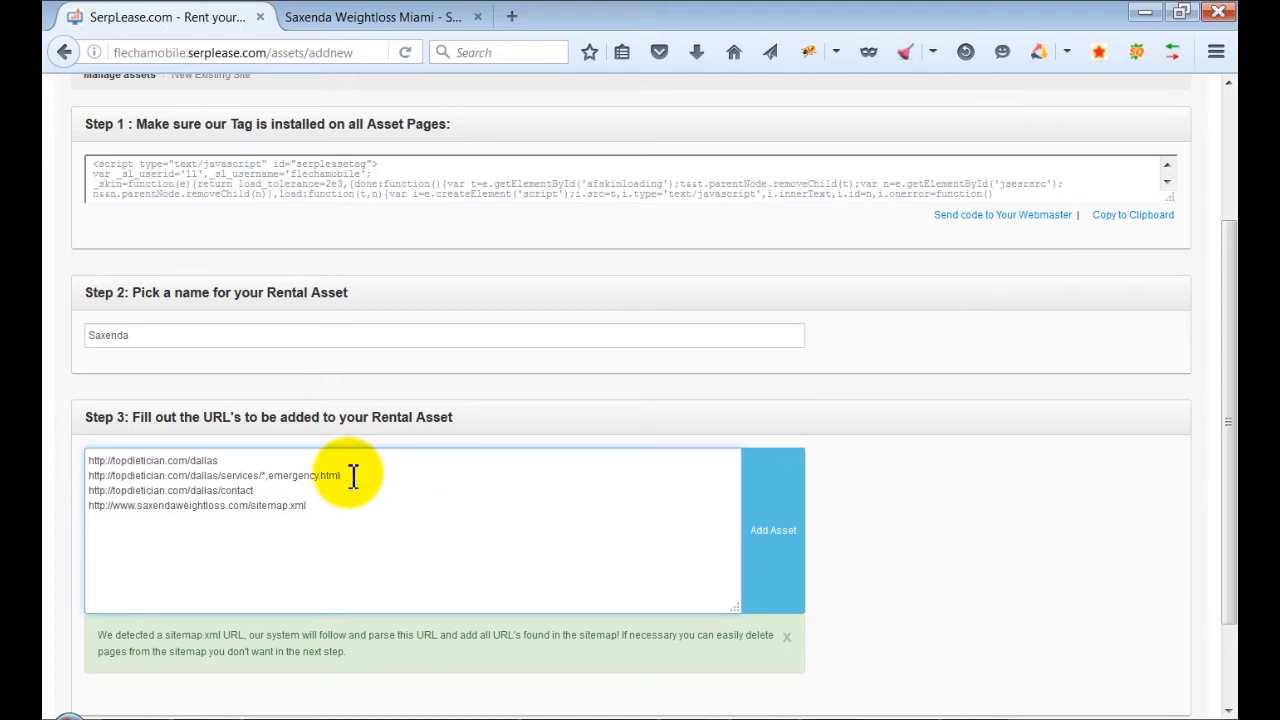
drag(307, 507, 252, 510)
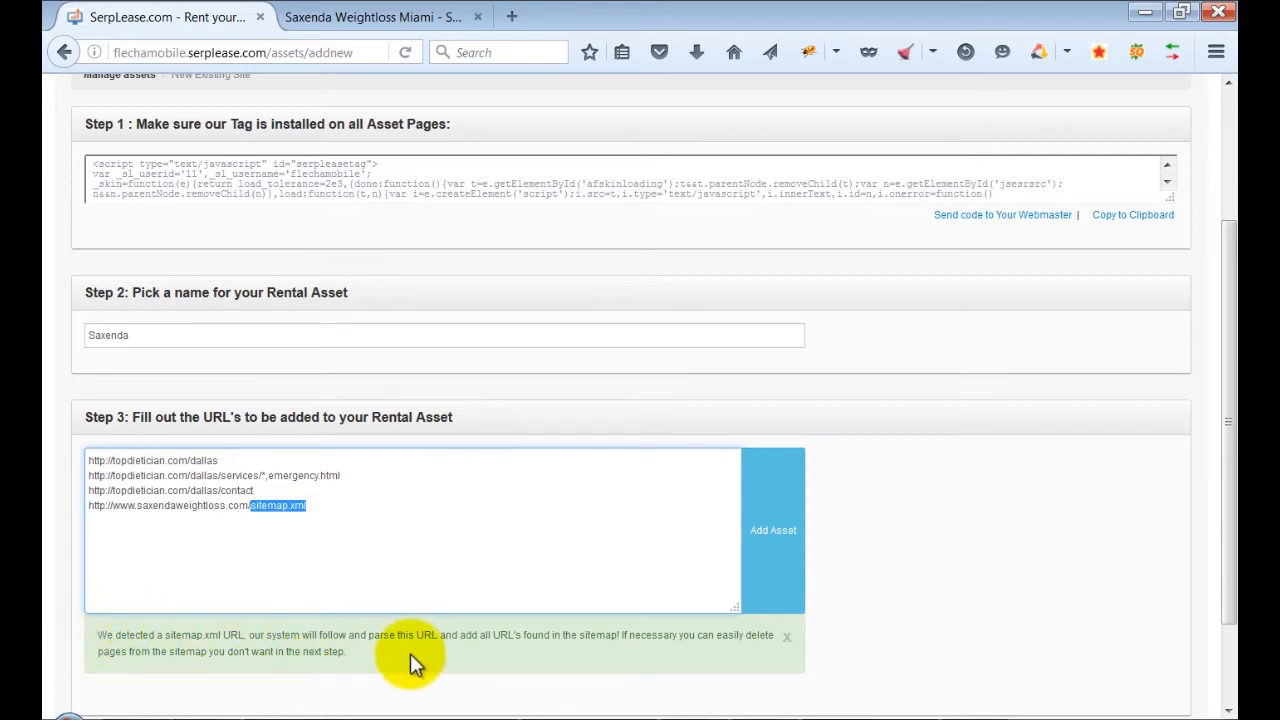
click(408, 545)
click(775, 533)
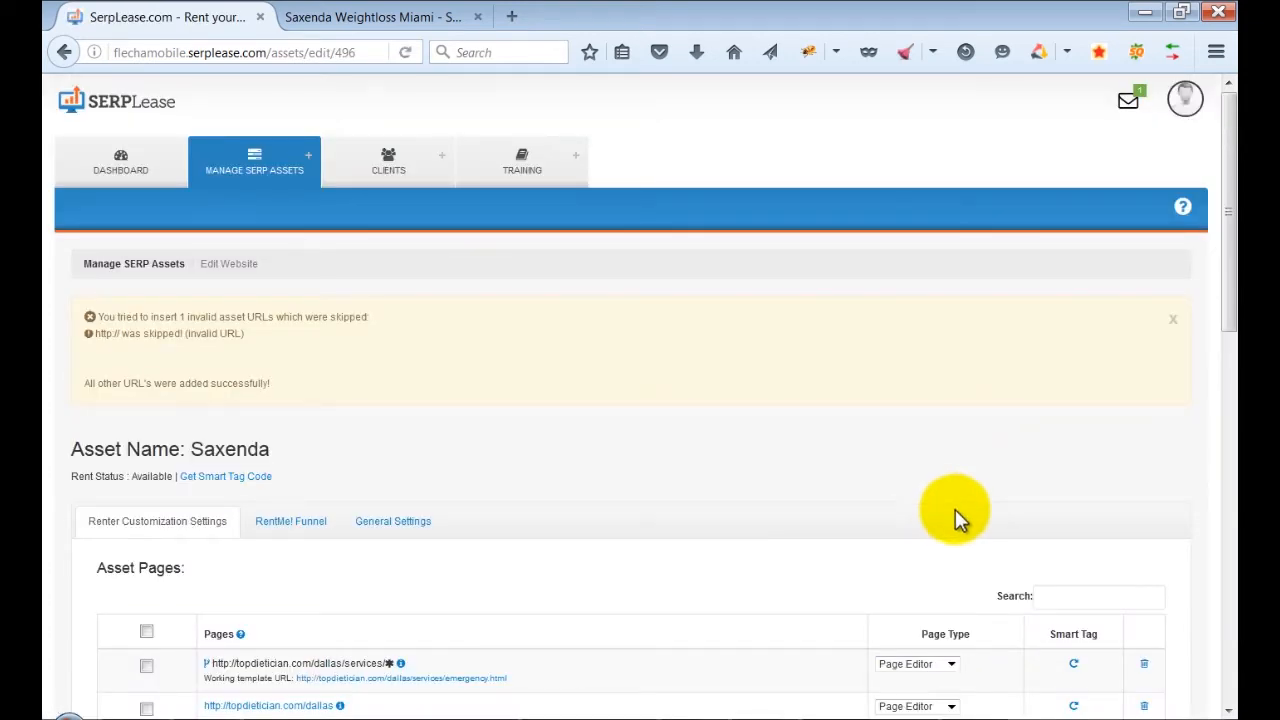
scroll(437, 449, down, 3)
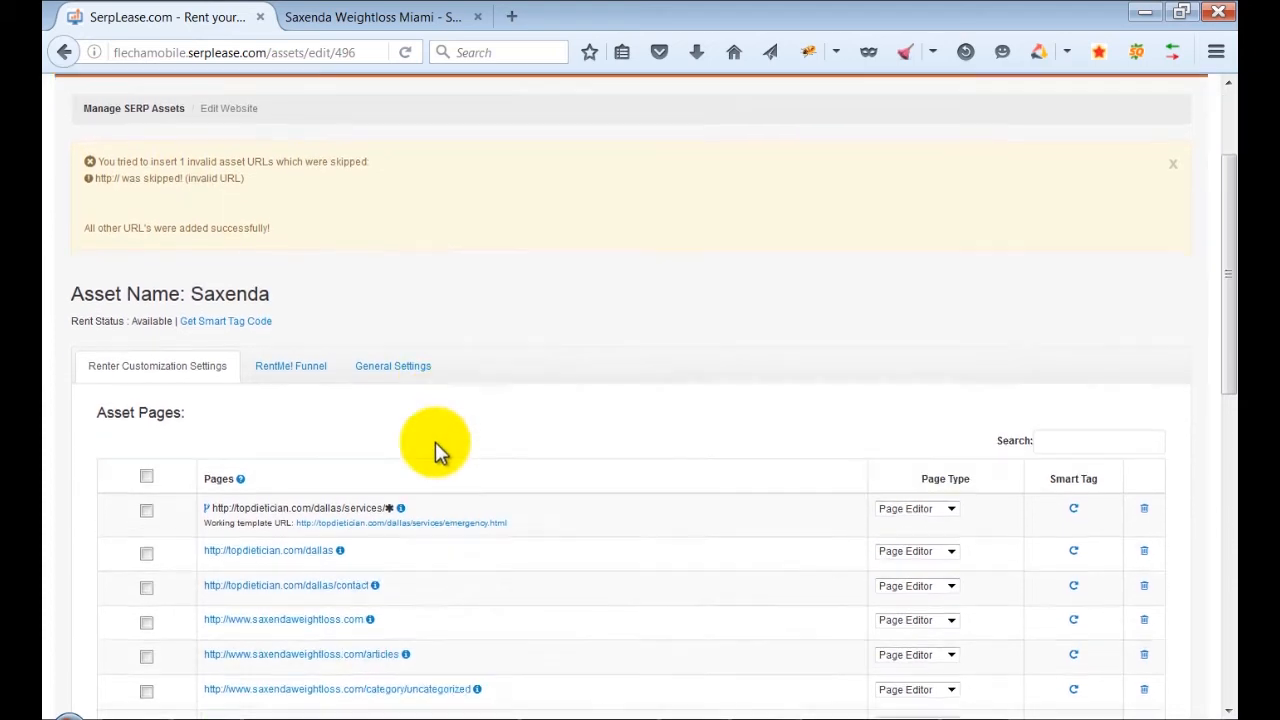
scroll(482, 471, down, 1)
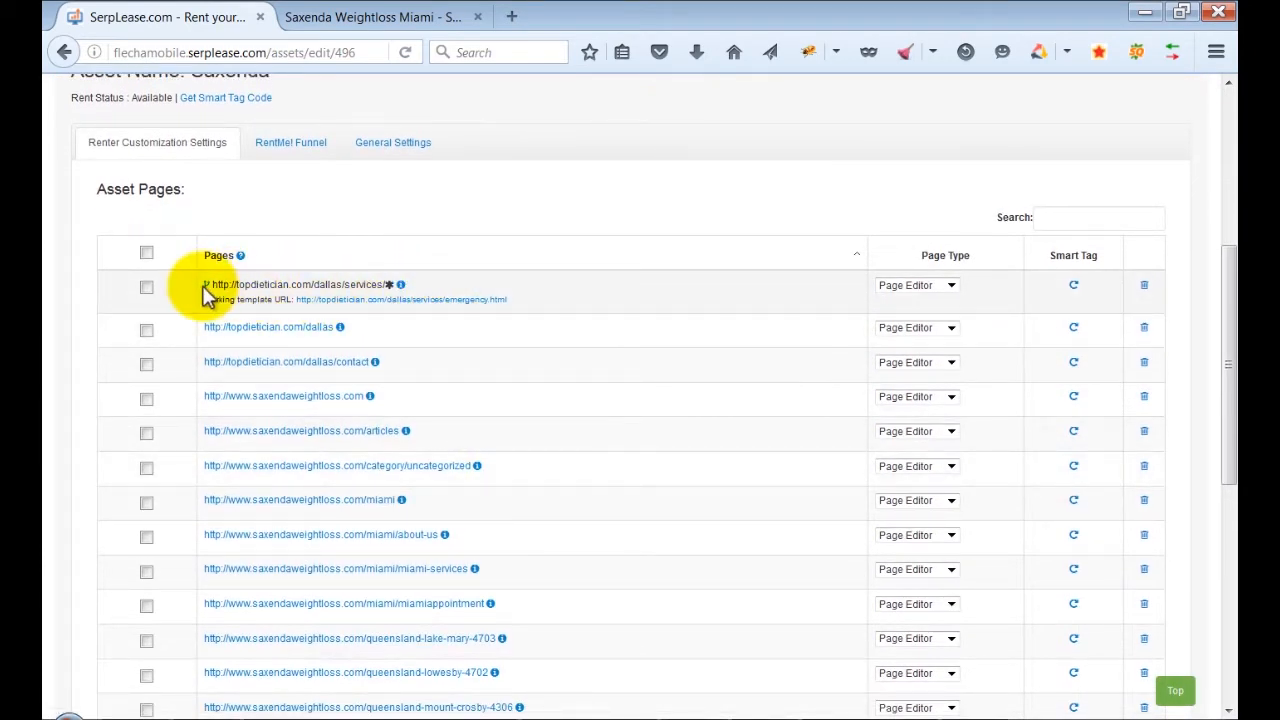
mouse_move(209, 295)
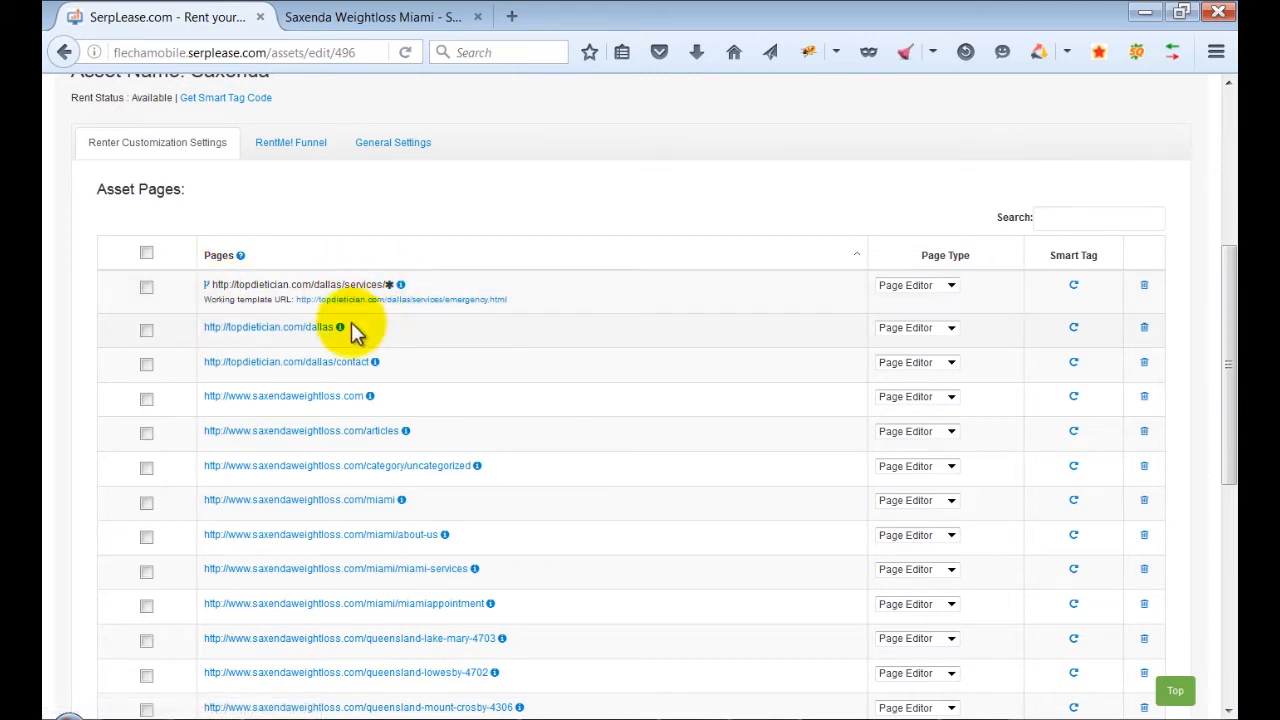
scroll(314, 410, down, 5)
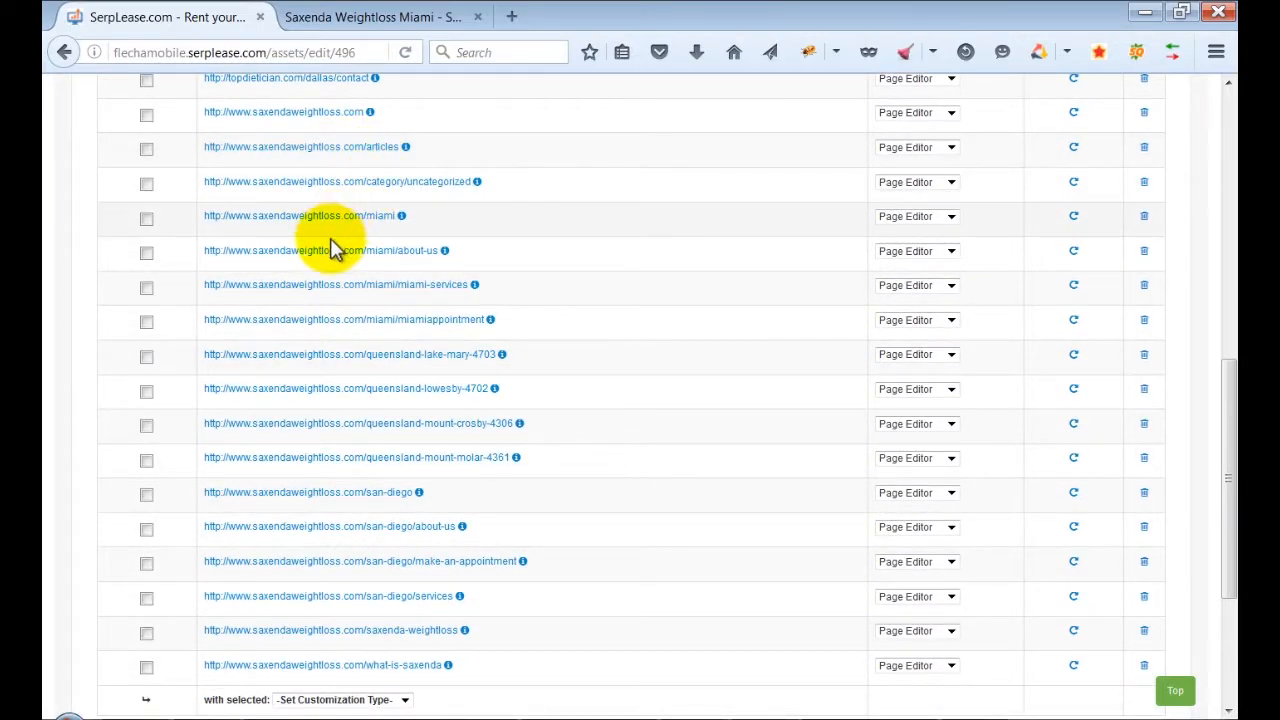
click(147, 184)
scroll(155, 470, down, 2)
scroll(157, 470, down, 1)
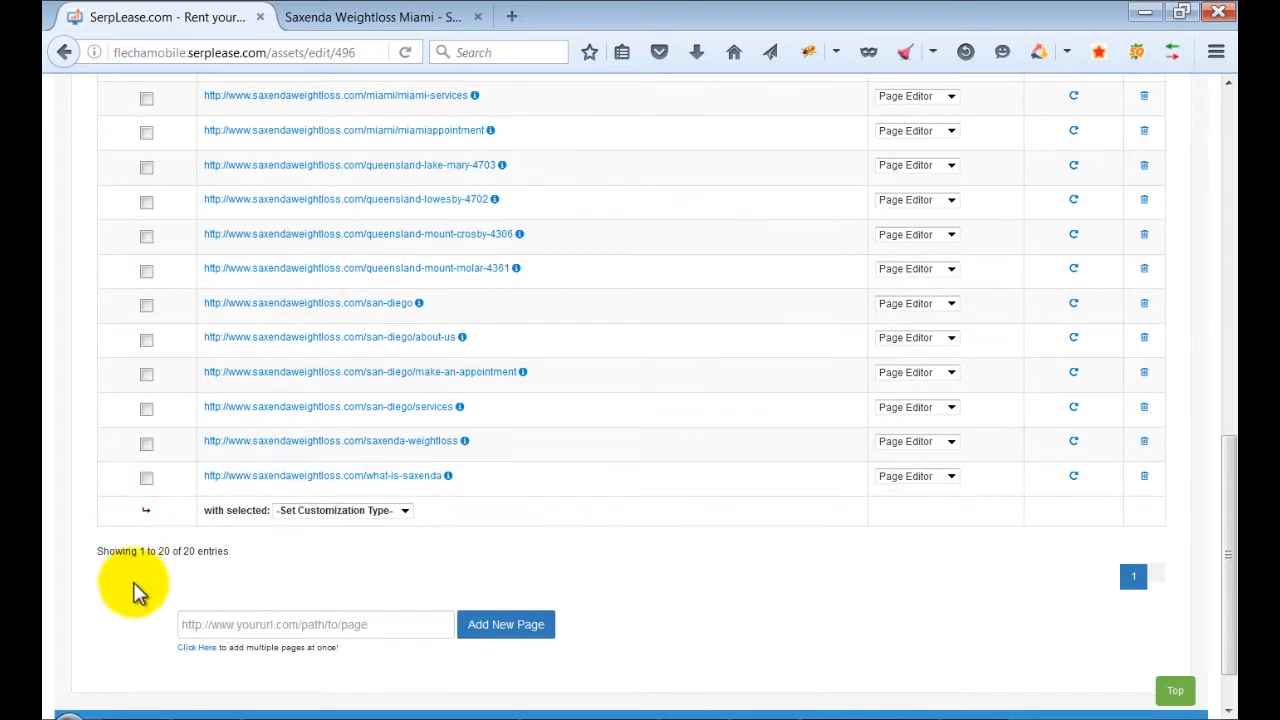
click(315, 510)
click(315, 576)
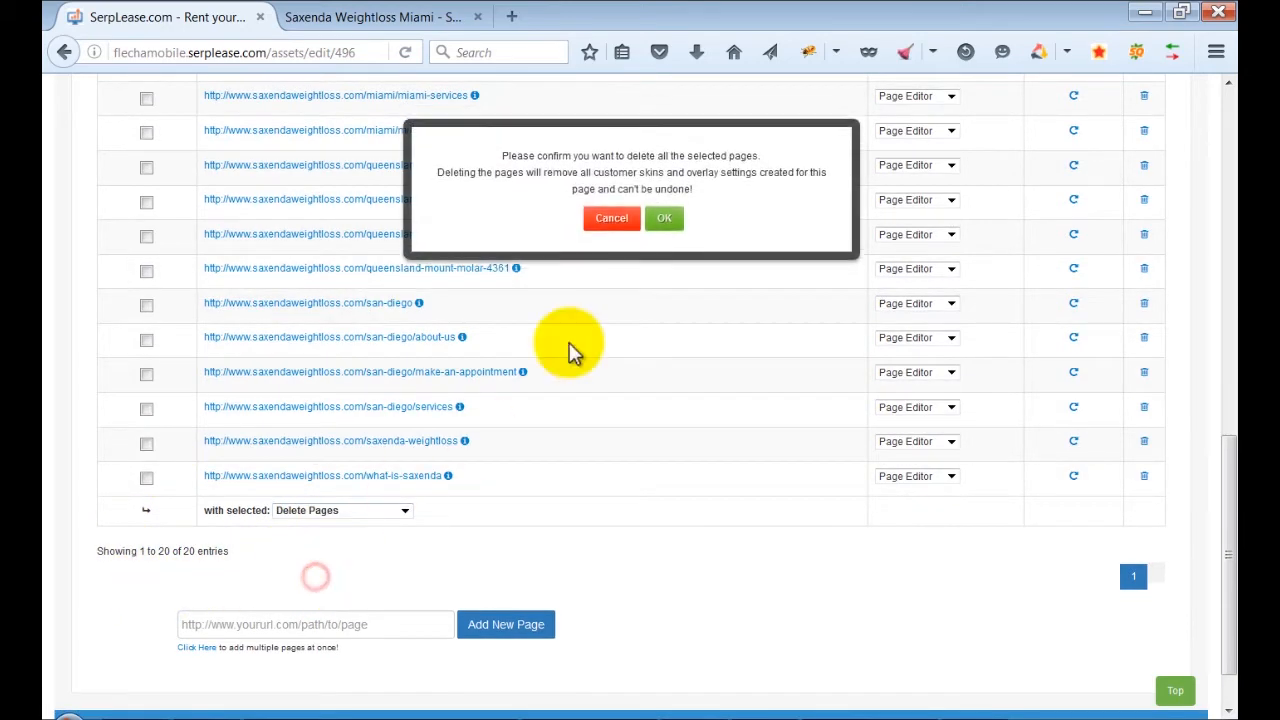
click(664, 218)
scroll(354, 510, down, 6)
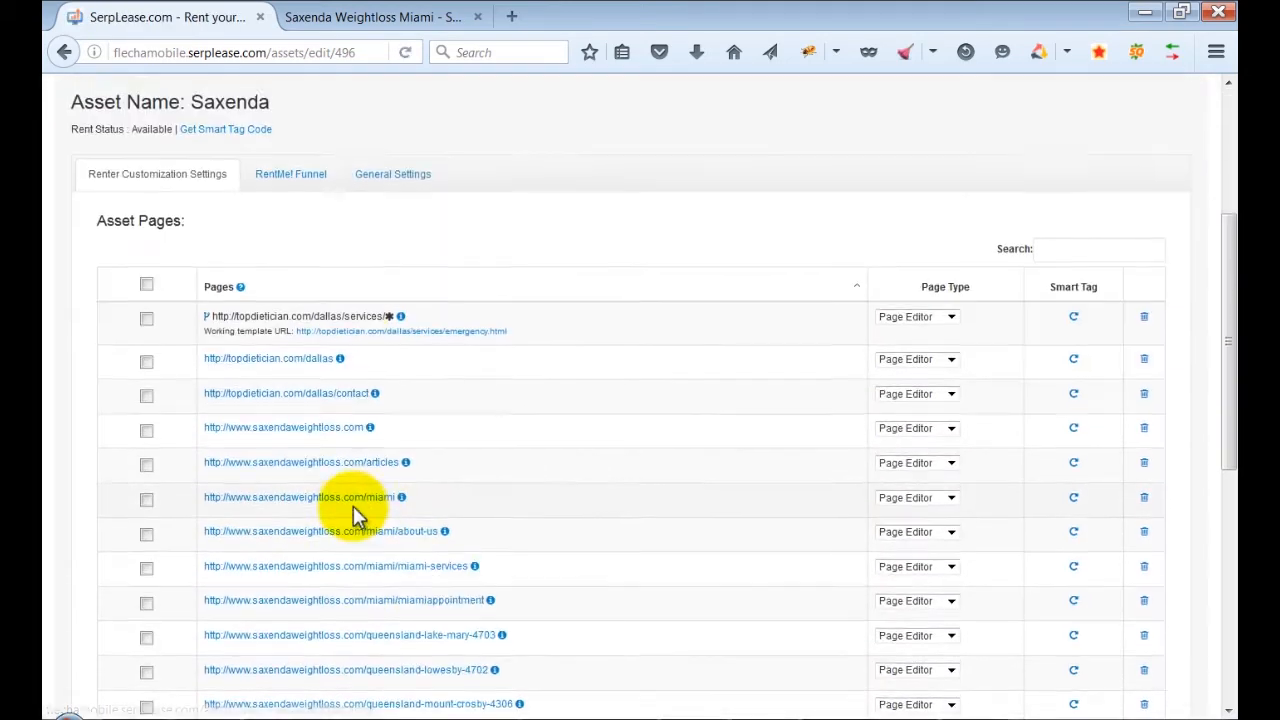
click(920, 428)
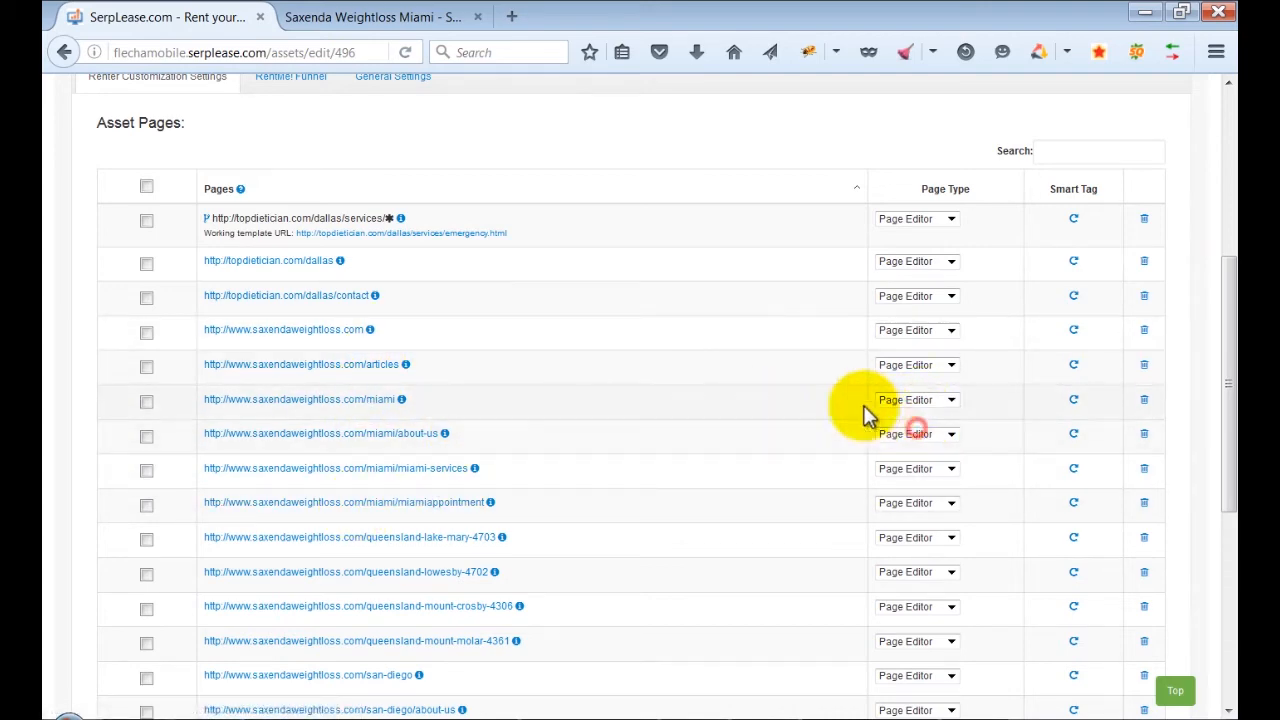
scroll(663, 448, down, 3)
click(912, 487)
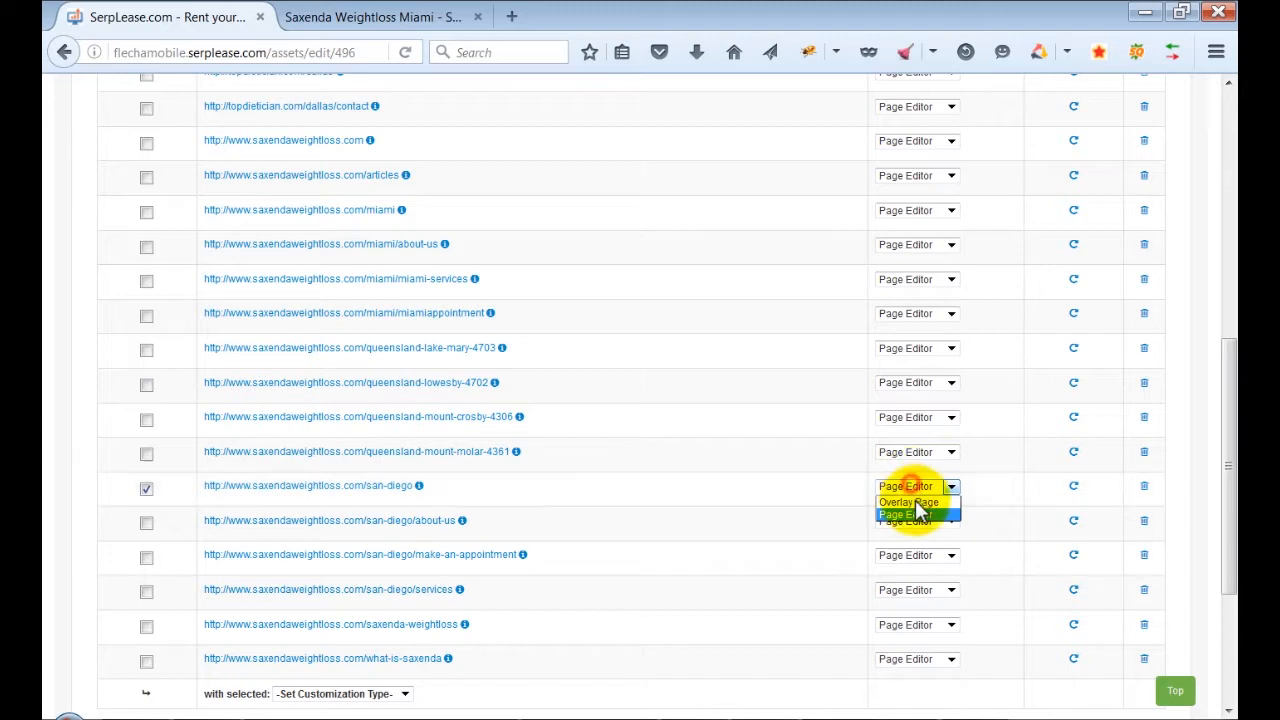
click(915, 503)
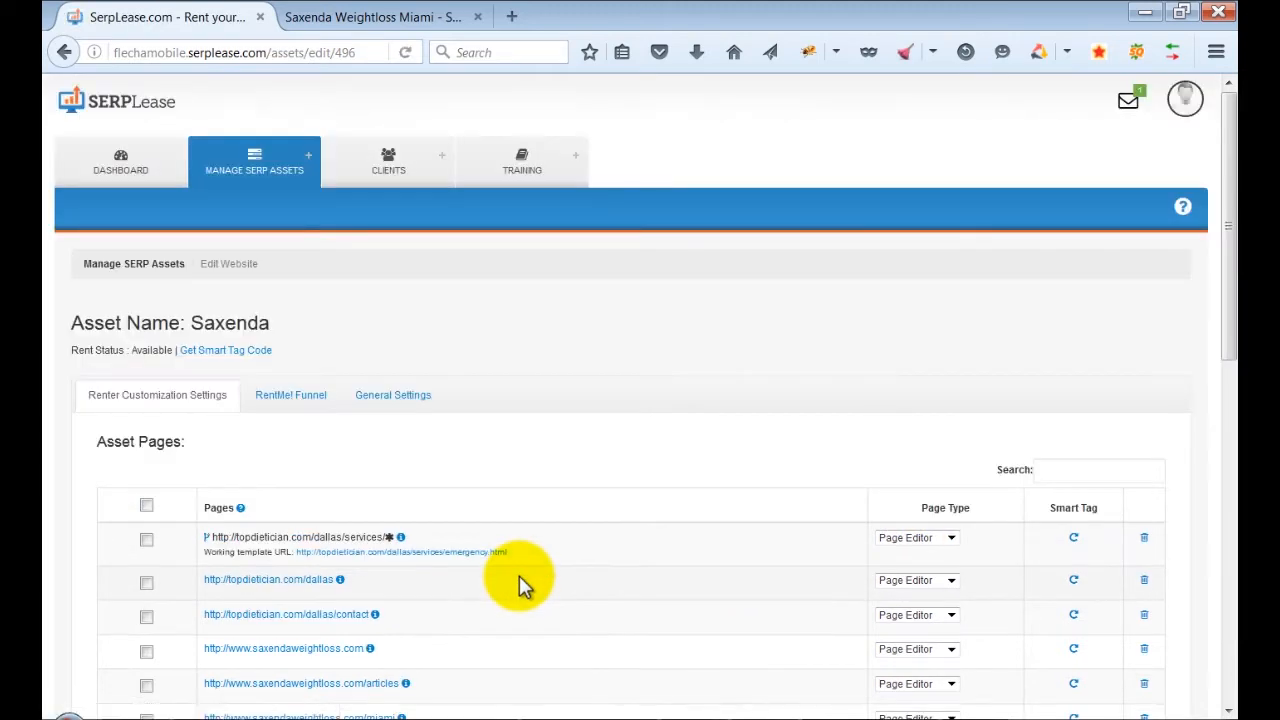
Set the san-diego/services, saxenda-weightloss and what-is-saxenda pages to Overlay Page in one bulk change.
scroll(520, 576, down, 7)
click(146, 437)
click(146, 471)
click(146, 506)
click(340, 539)
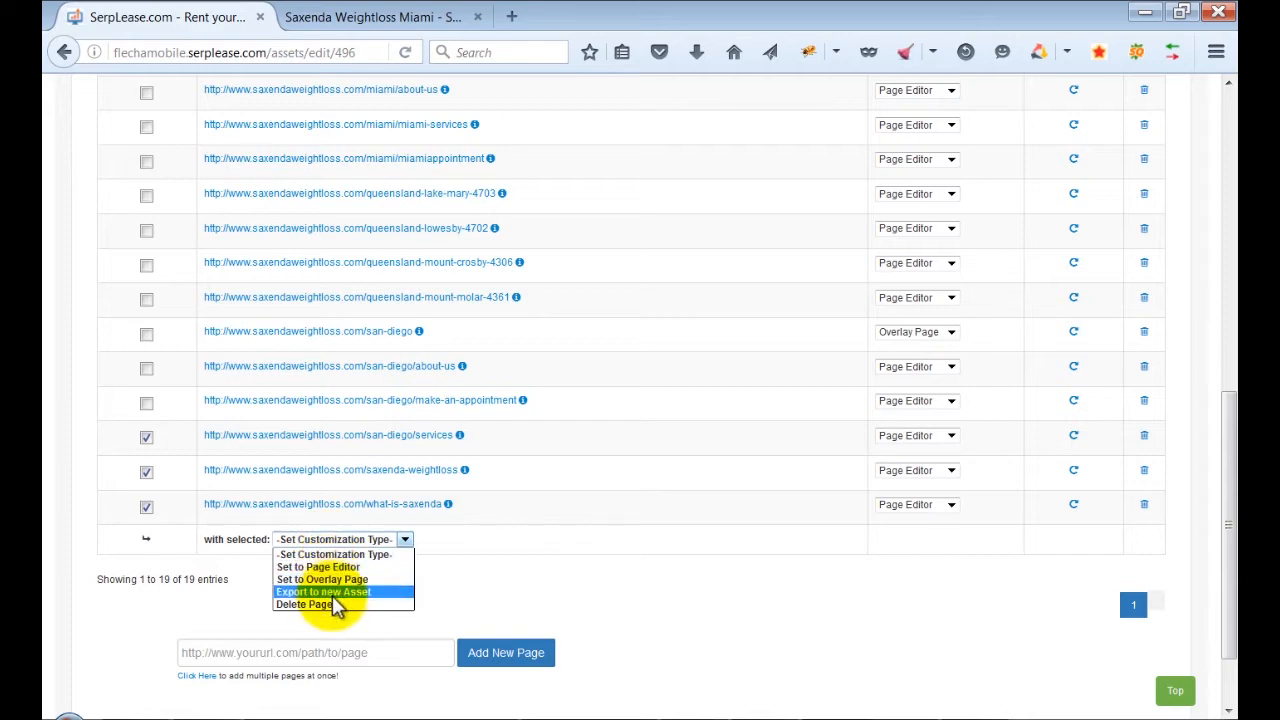
click(325, 580)
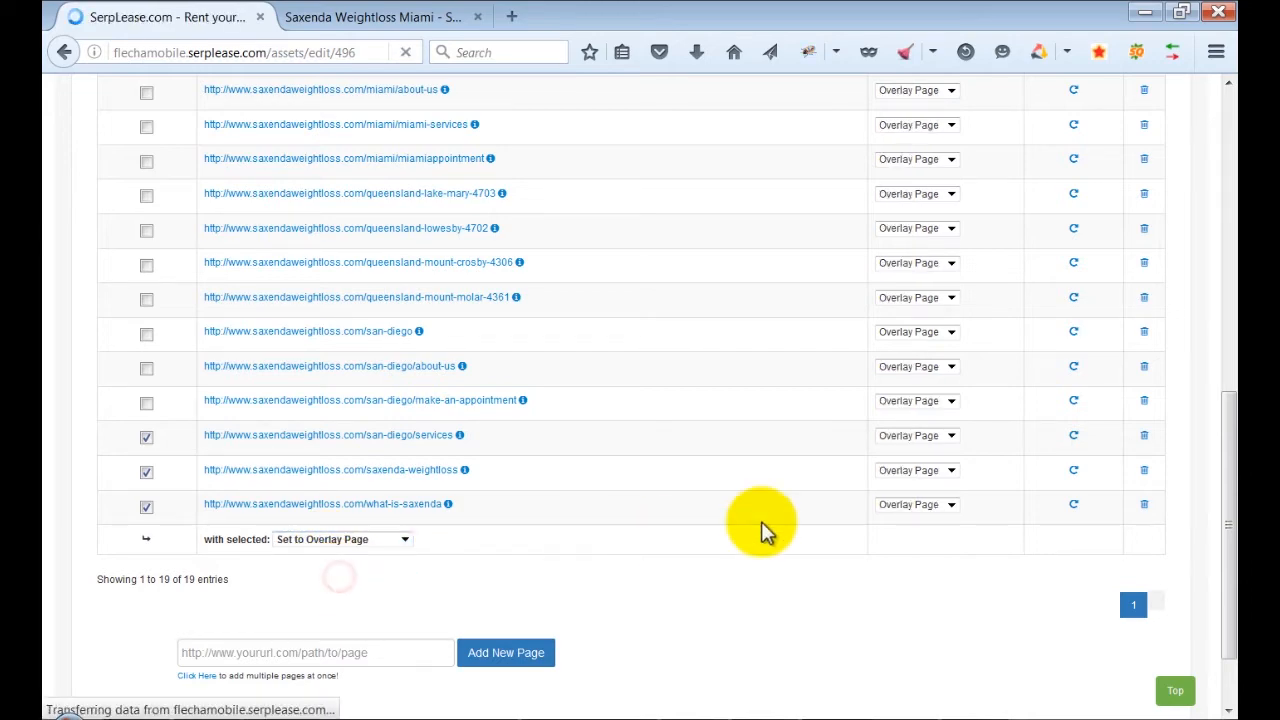
scroll(762, 524, down, 6)
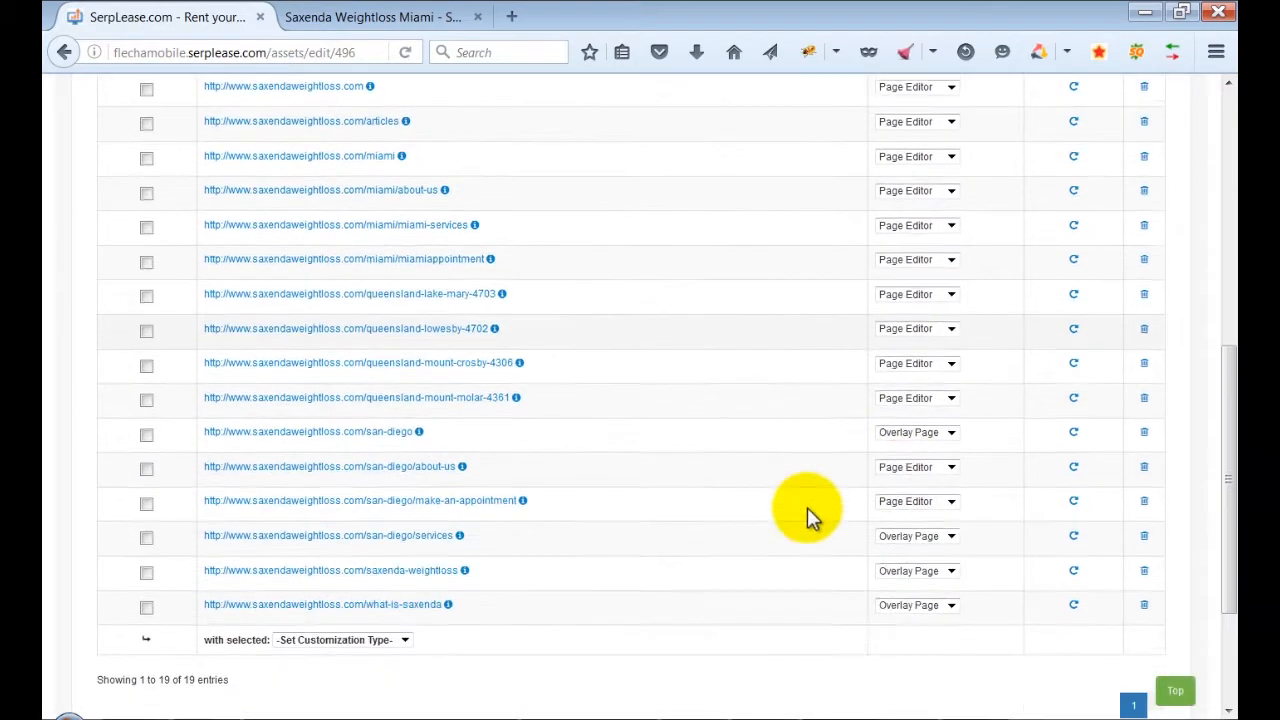
scroll(786, 491, up, 6)
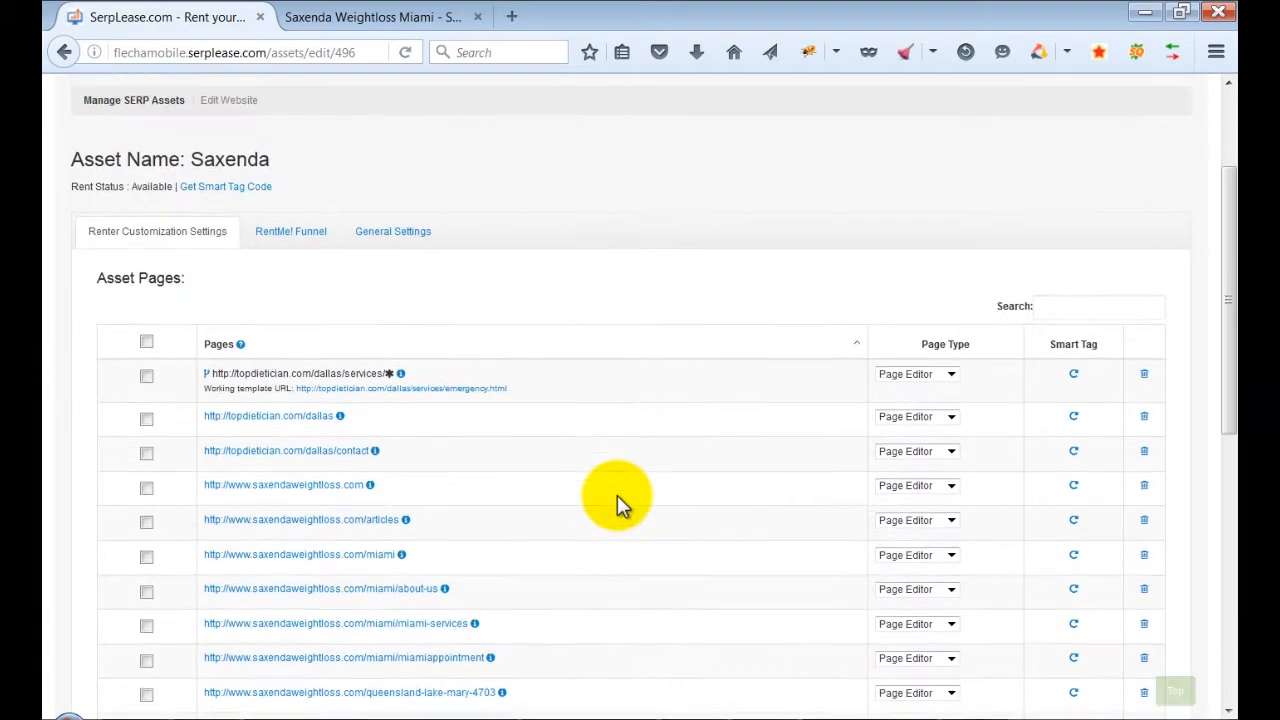
click(300, 308)
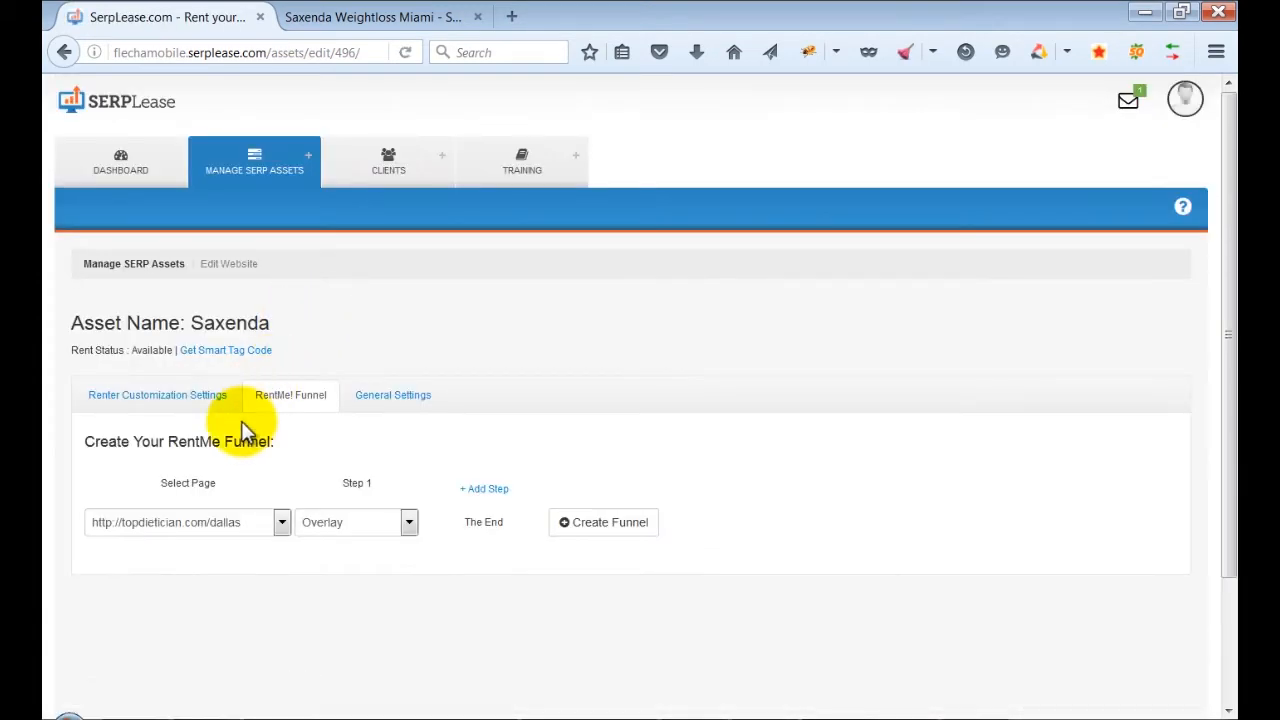
click(251, 524)
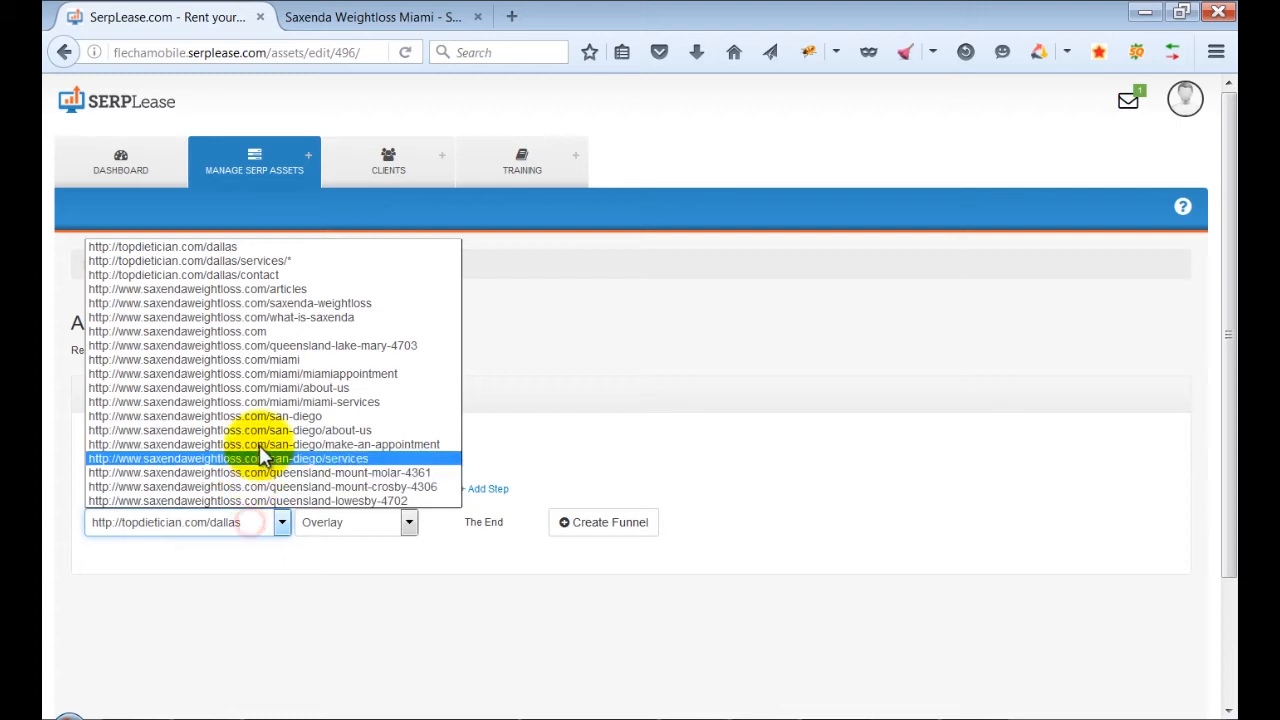
click(279, 362)
click(362, 524)
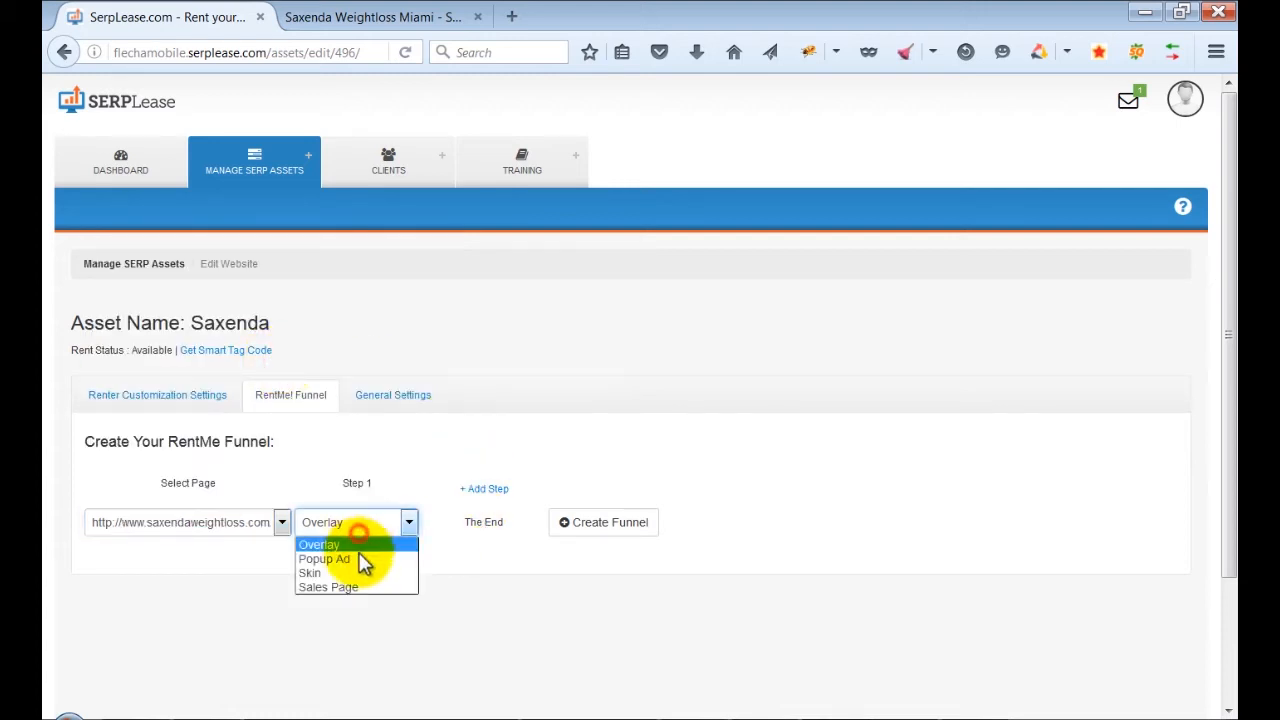
click(612, 523)
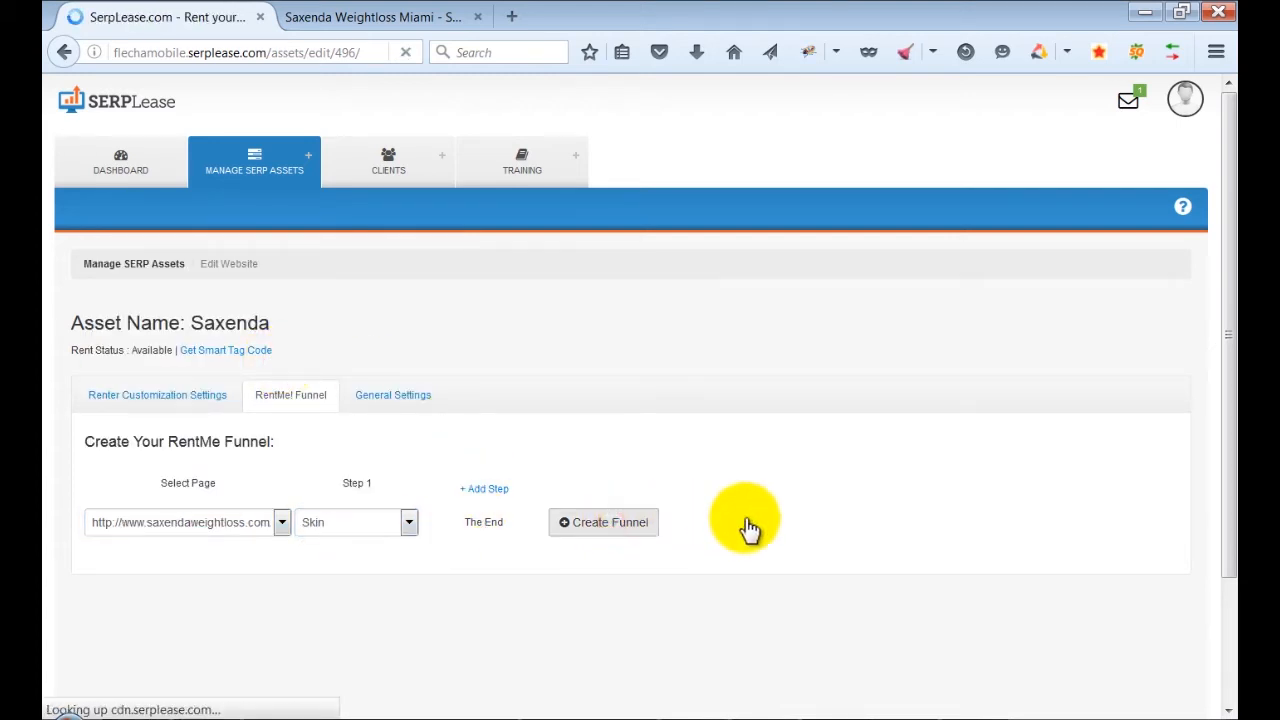
Name the funnel's skin "example skin", save the funnel settings and open the skin for editing.
scroll(696, 554, down, 3)
click(299, 511)
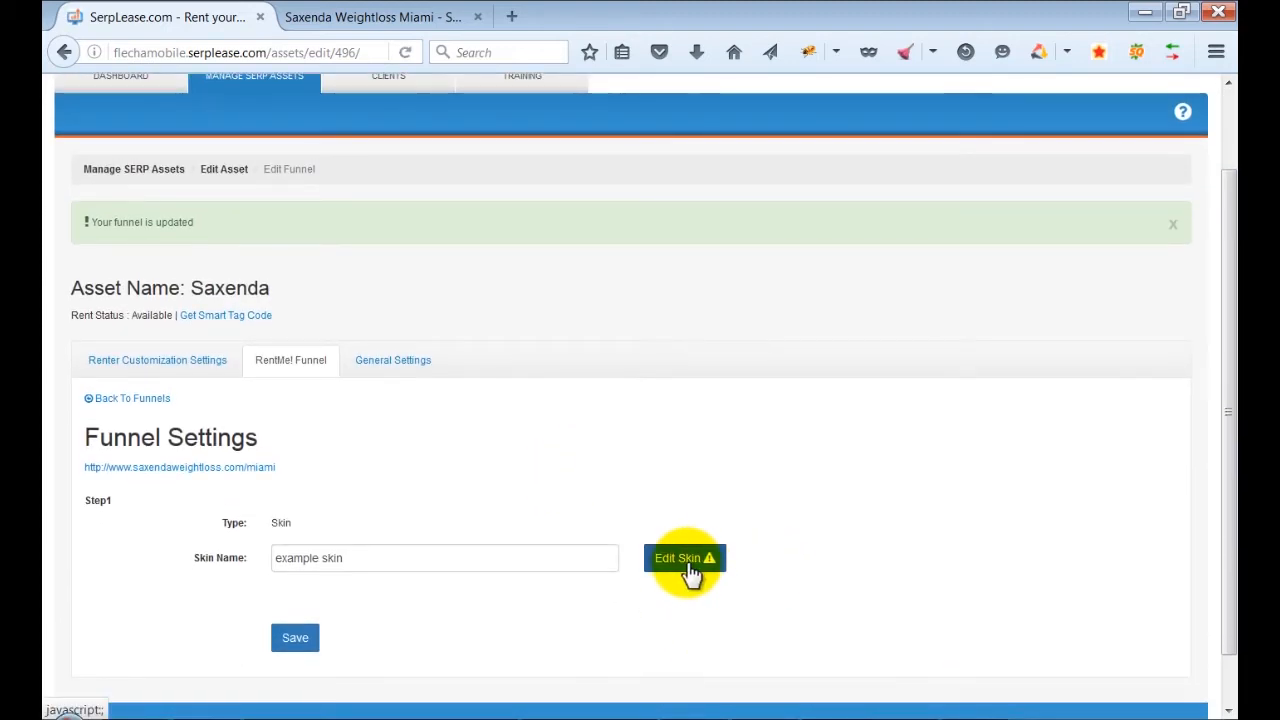
click(688, 566)
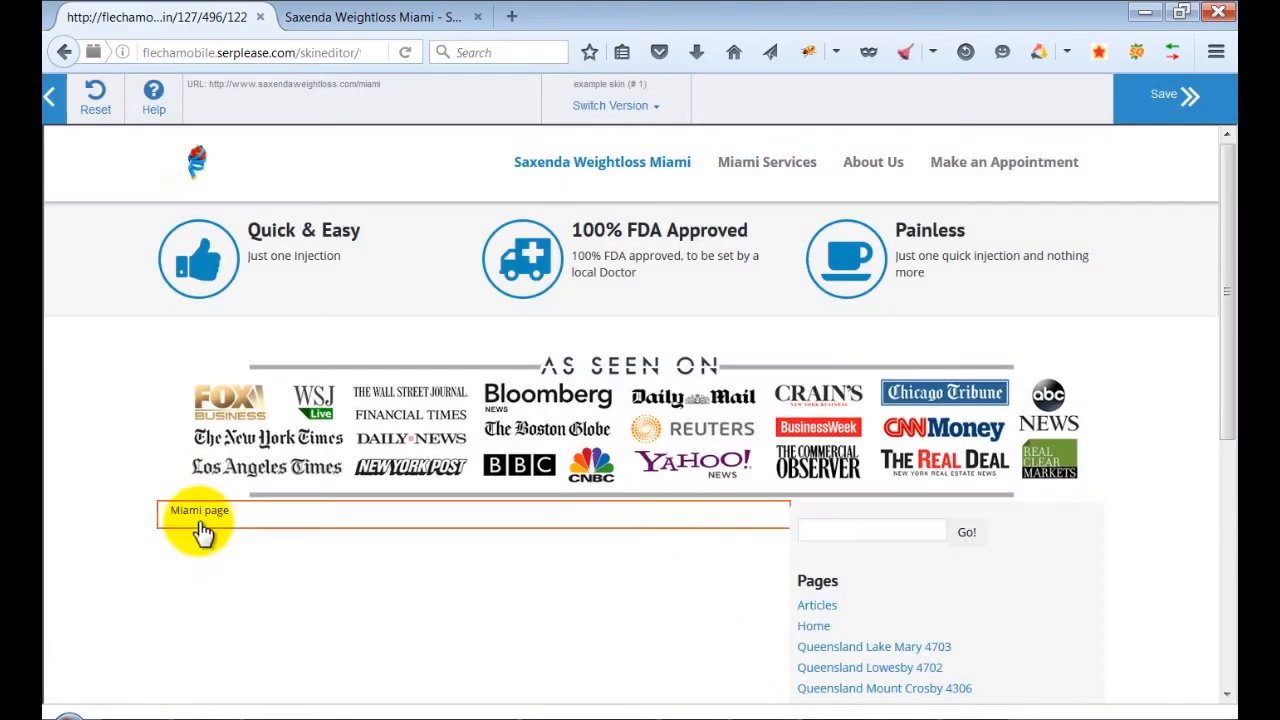
Change "Miami page" to "Welcome on the Miami page!" plus "We can edit content here very easily. Perhaps your renter wants a team photo here? No problem!".
click(206, 514)
click(271, 528)
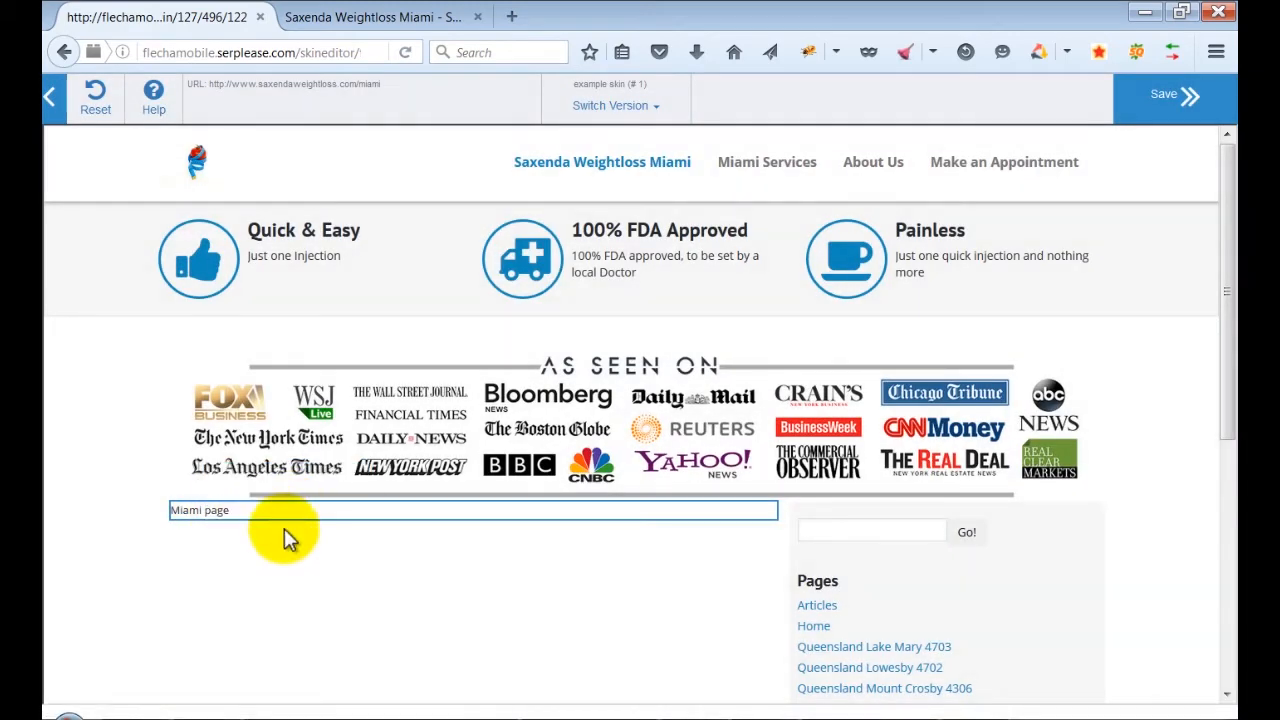
drag(258, 512, 172, 512)
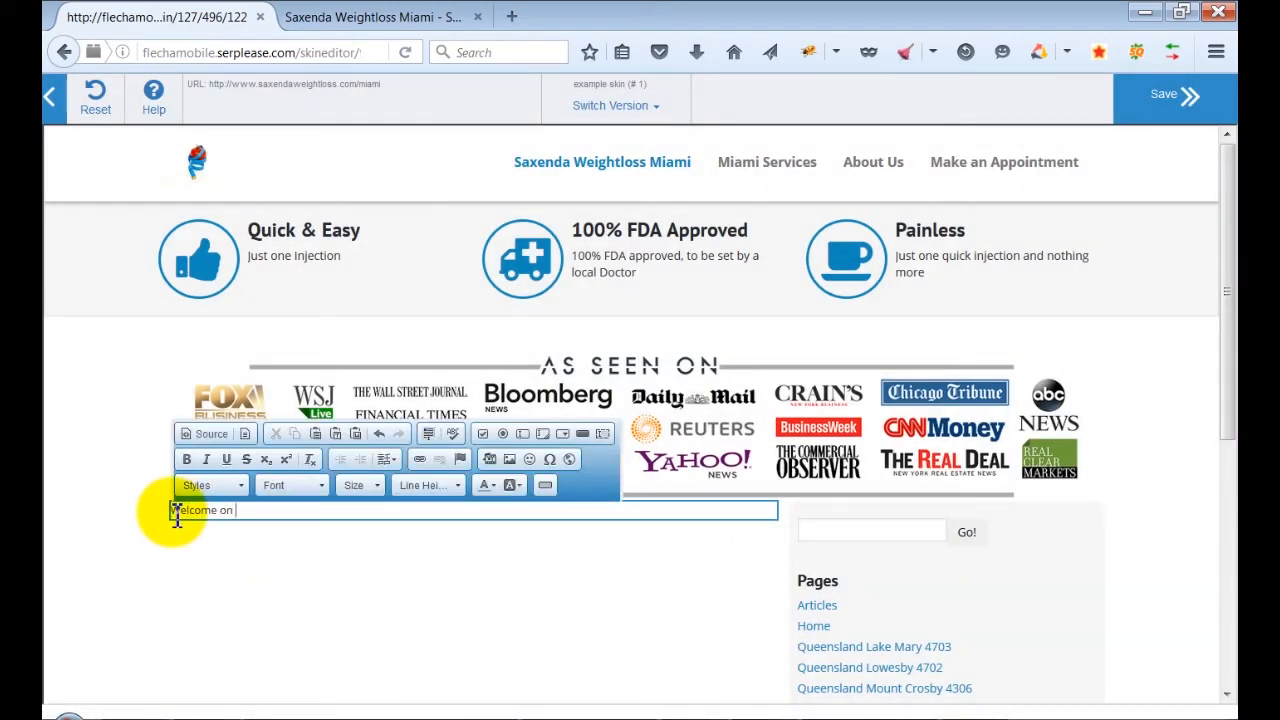
text(!)
key(Return)
text(We)
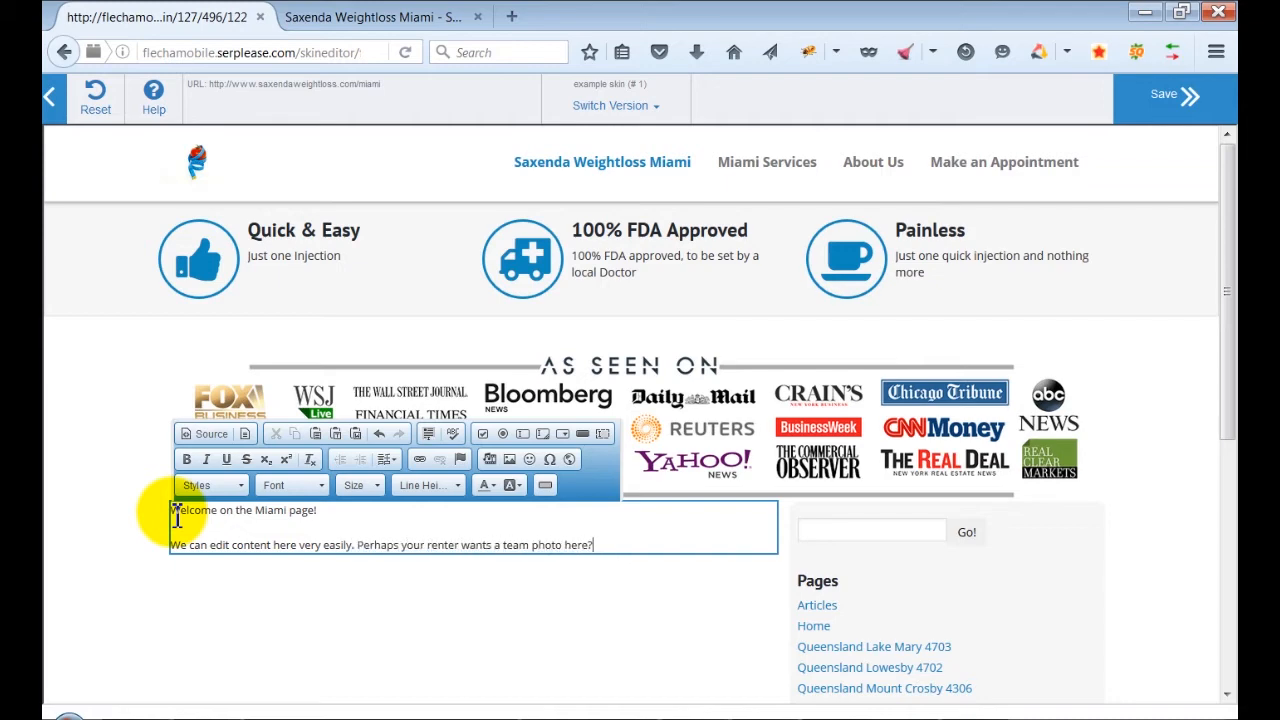
text(blem!)
key(Return)
Add the line "Even video or integration with media sites is no problem!" and check the image and media embedding dialogs without inserting anything.
click(498, 461)
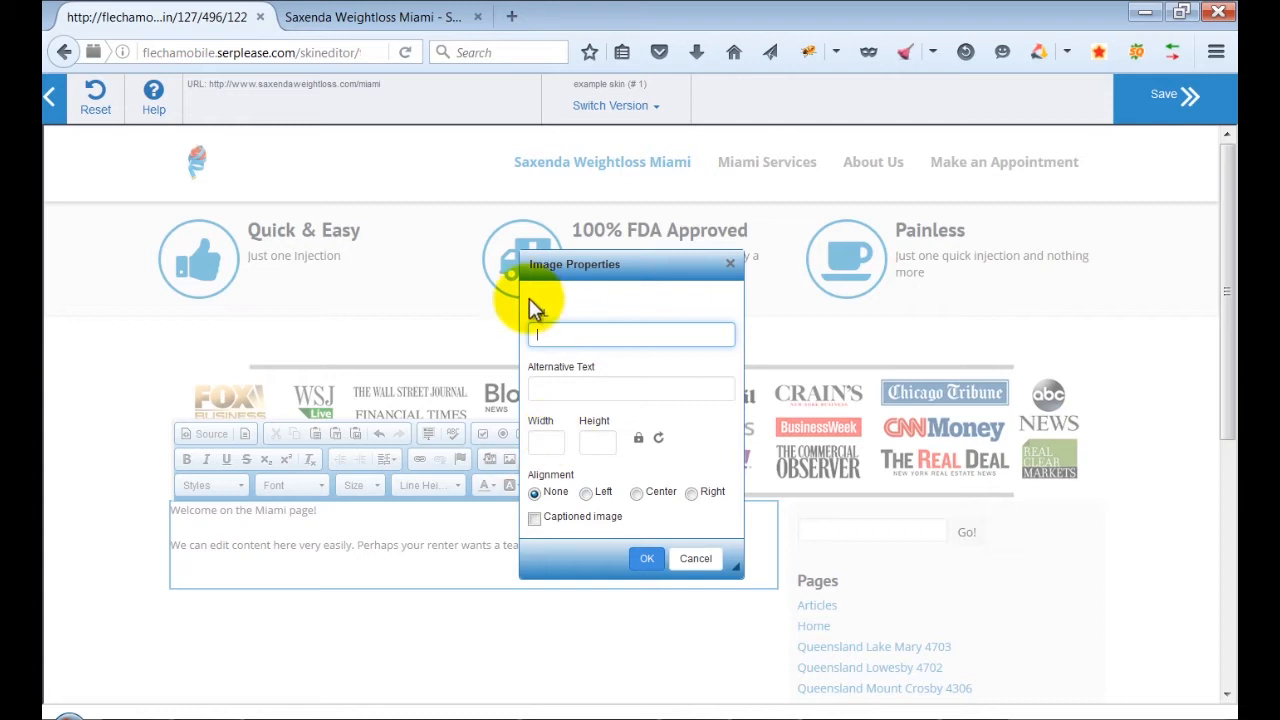
click(697, 559)
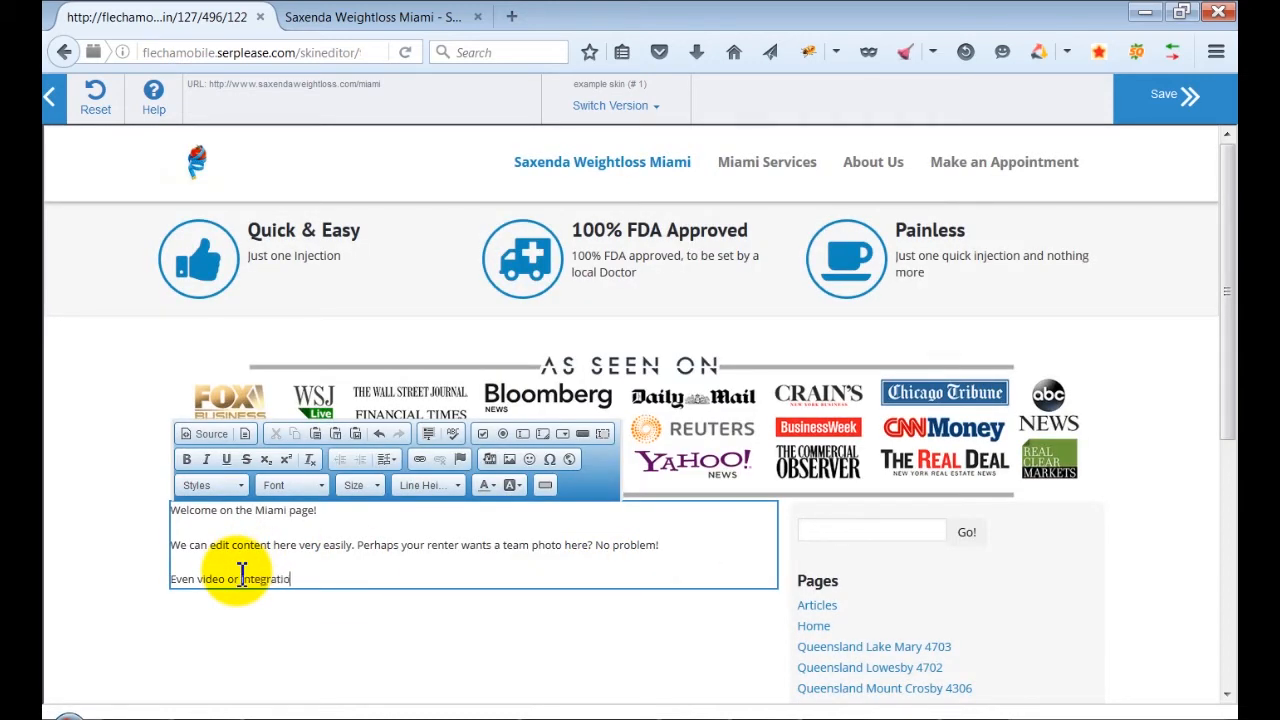
text(blem!)
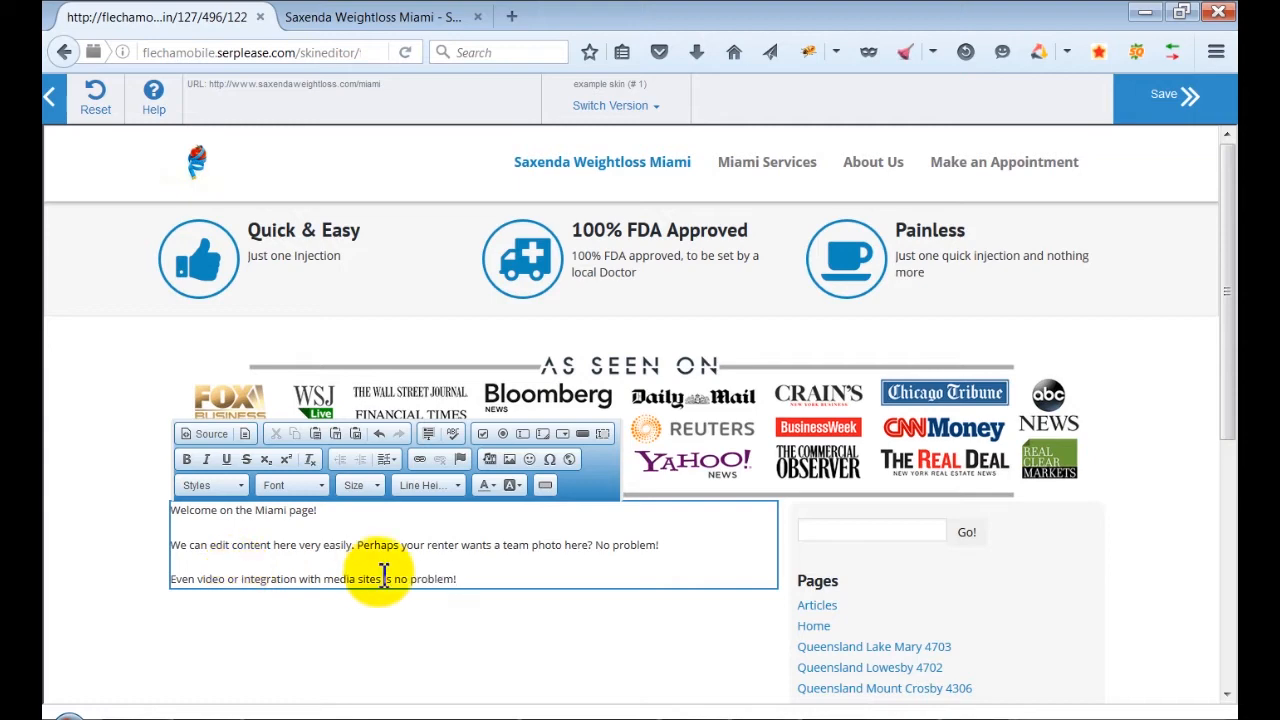
click(489, 459)
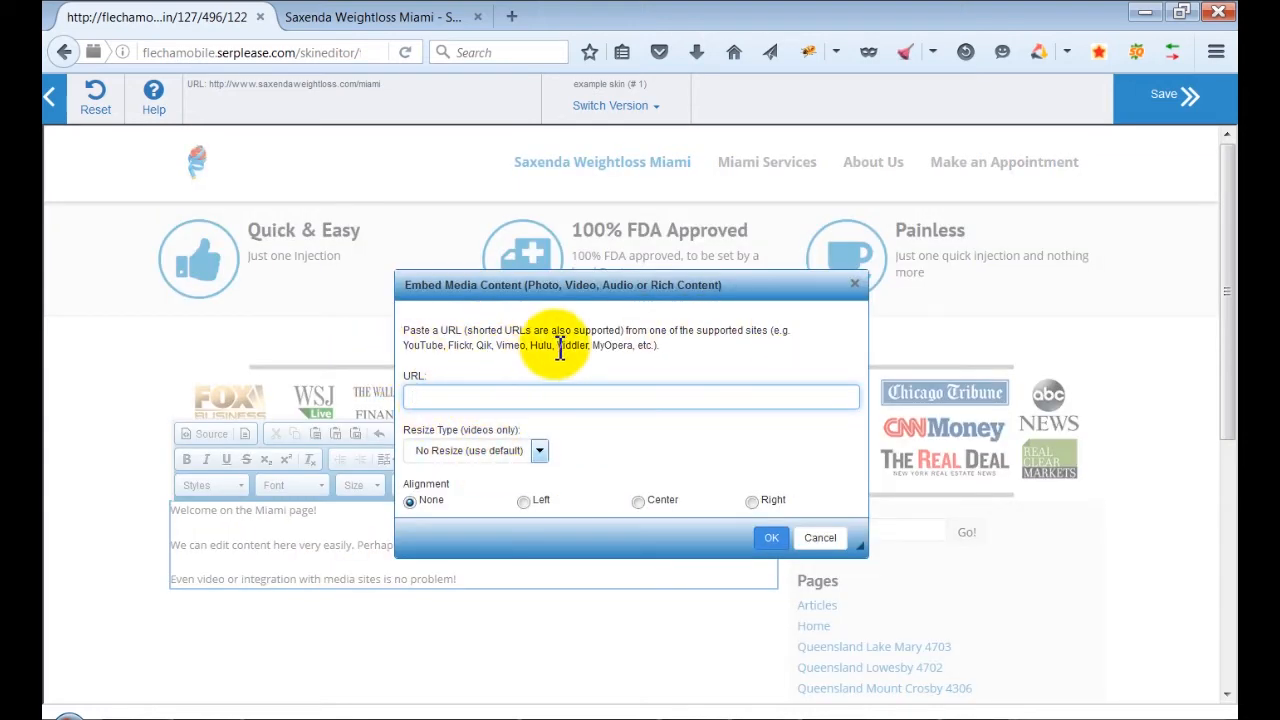
click(820, 537)
Format the "Welcome on the Miami page!" line as bold, size 20, in Fire Brick red.
drag(326, 511, 172, 510)
click(364, 485)
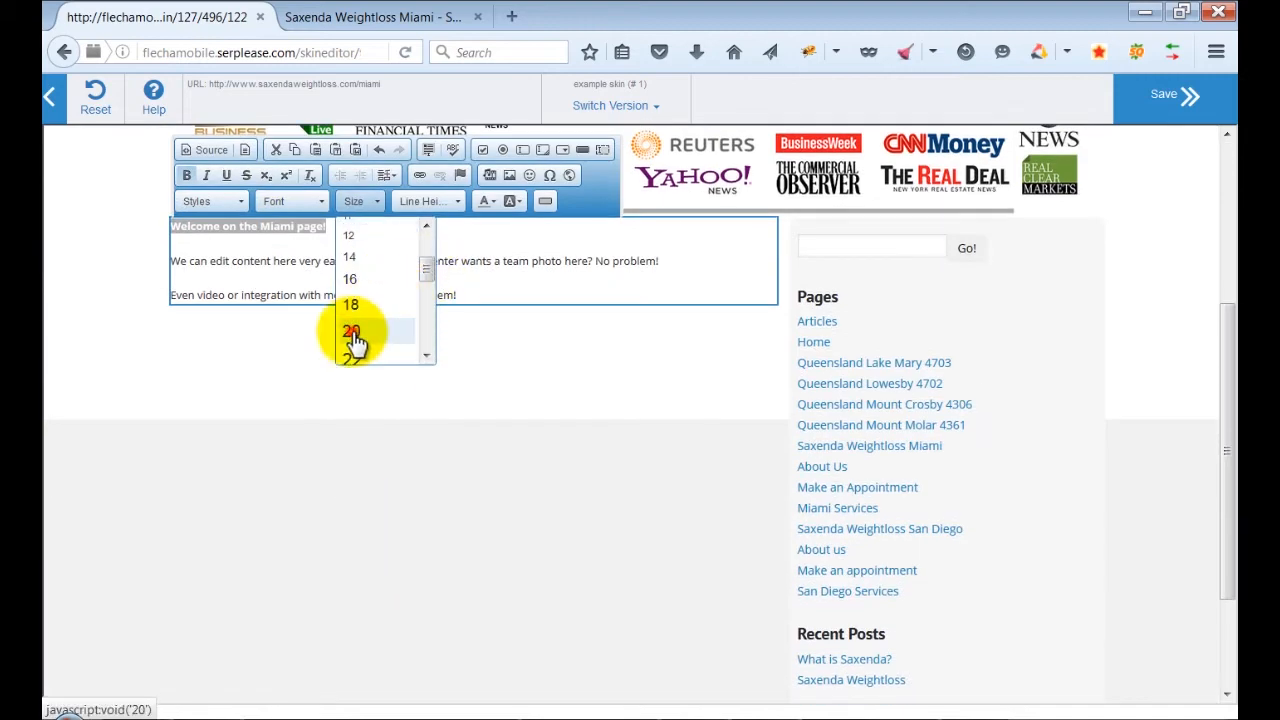
click(354, 334)
click(492, 296)
click(486, 348)
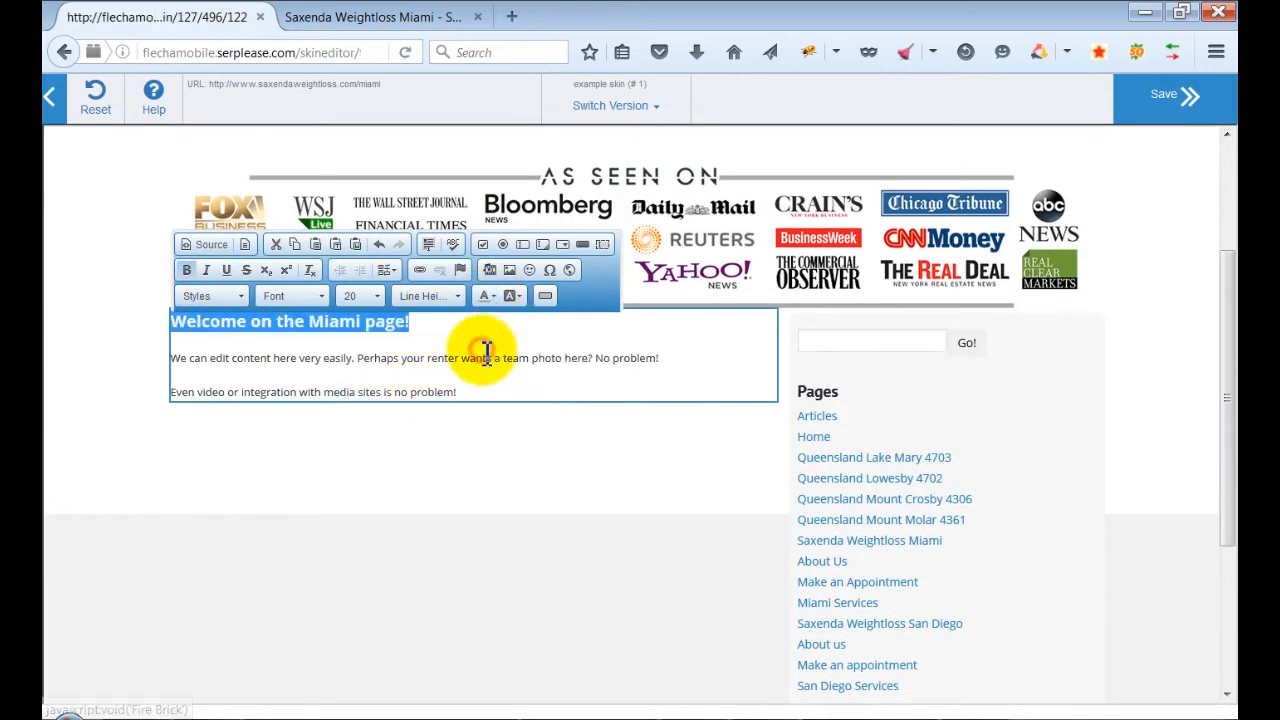
Add the line starting "You can make any skin edits here to customize the page to the renter's (potential renter)" and save the skin.
click(498, 403)
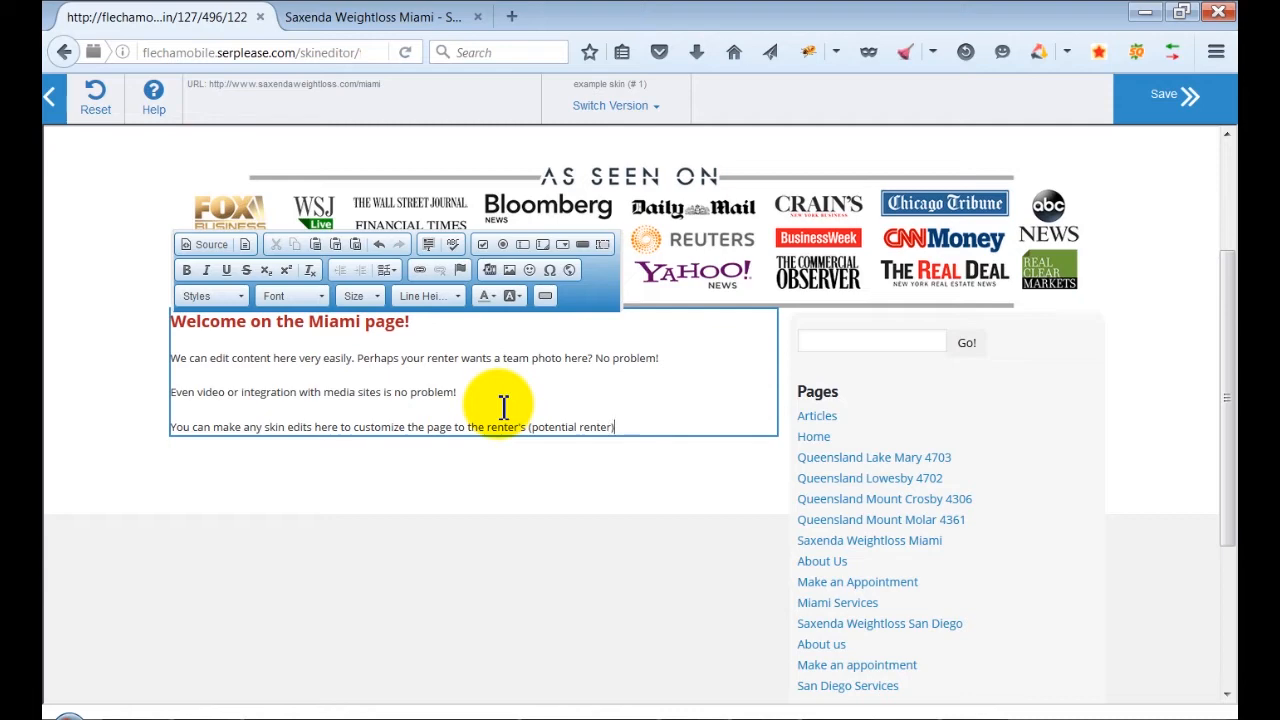
scroll(580, 480, up, 2)
click(655, 584)
click(1170, 97)
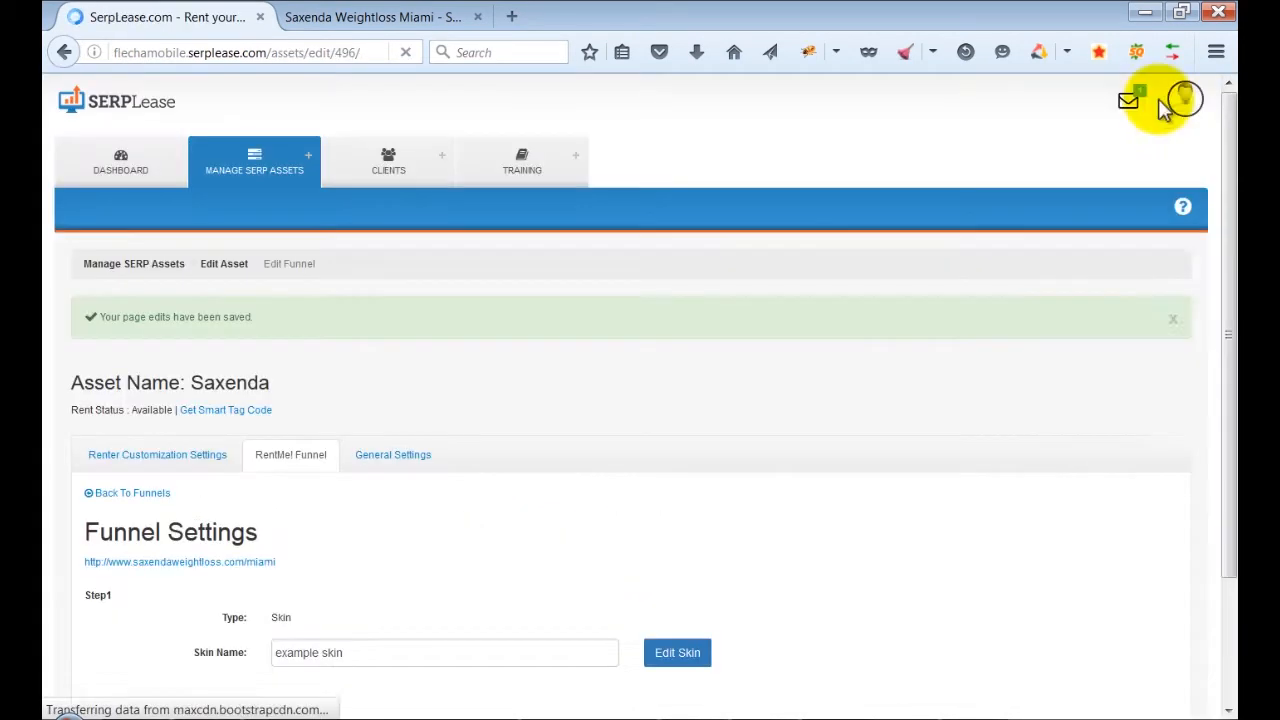
Check the saved skin edits on the live Saxenda Miami page and return to the funnel settings.
scroll(195, 480, down, 2)
right_click(195, 478)
click(617, 428)
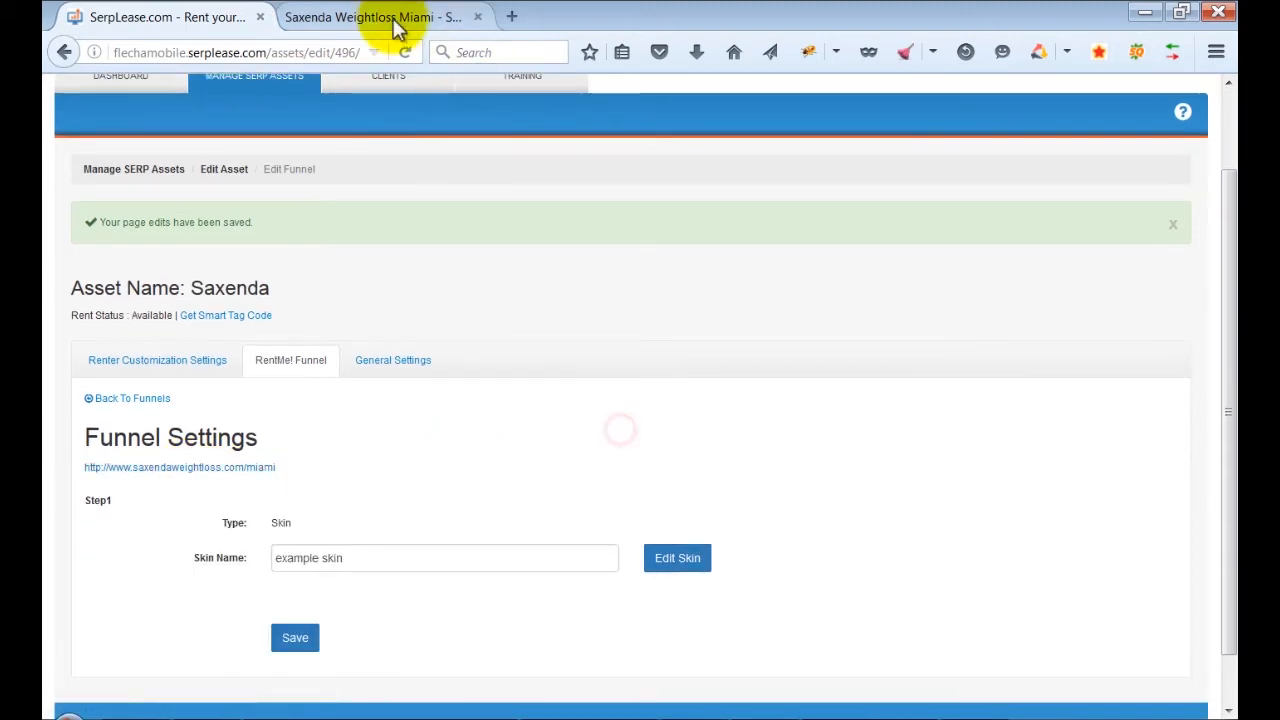
click(414, 16)
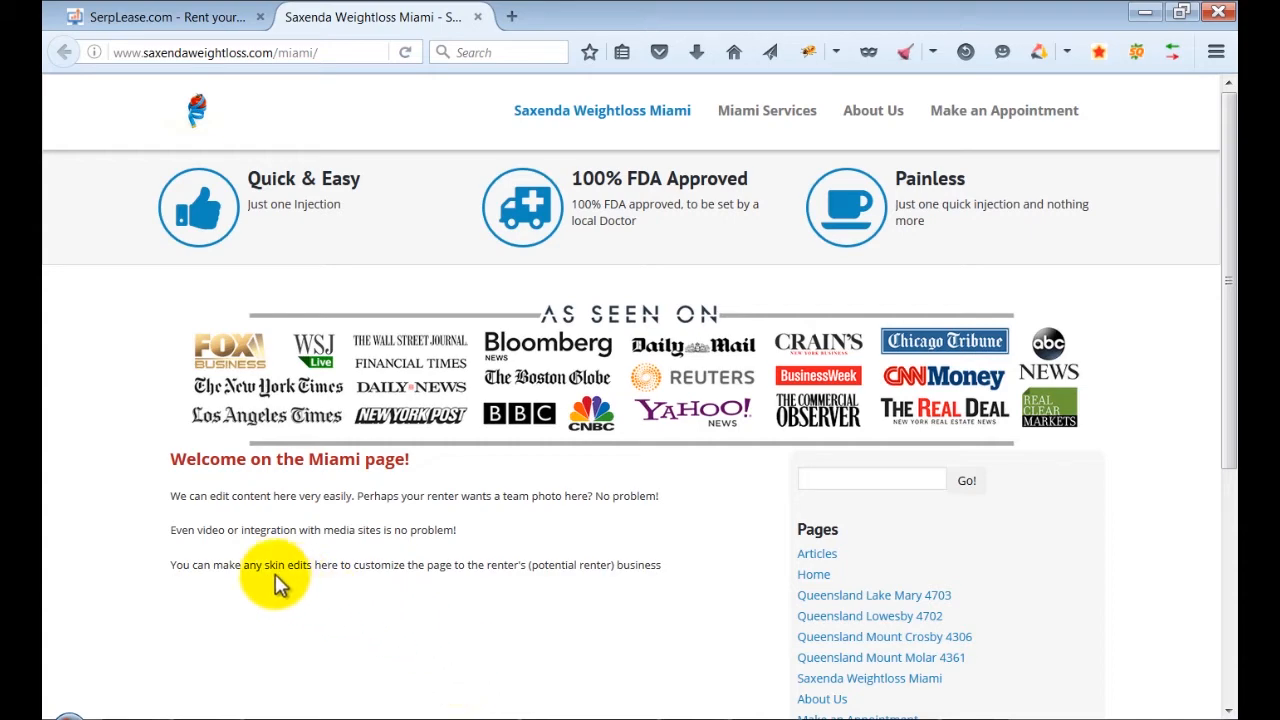
key(ctrl+Tab)
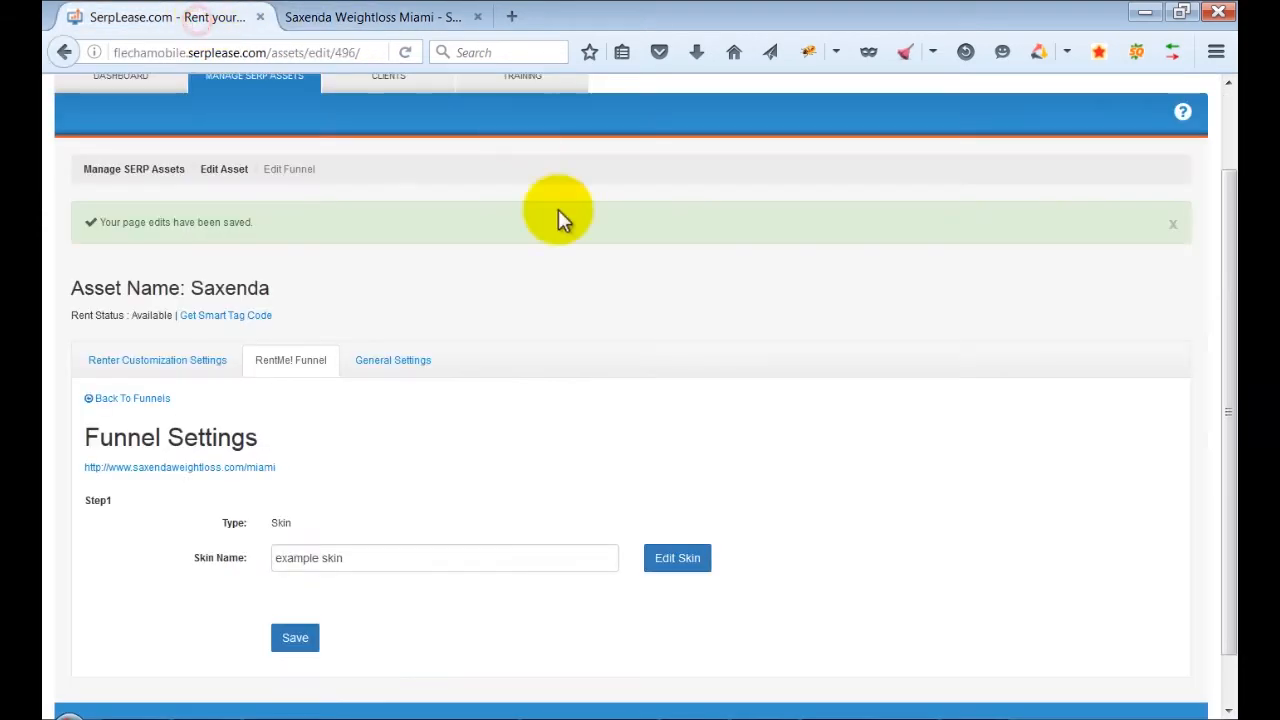
In the Saxenda asset's general settings, set the category to Fitness, the monthly price to 500.00 USD, enable Paypal Subscription and save.
click(390, 362)
scroll(528, 509, down, 1)
click(430, 344)
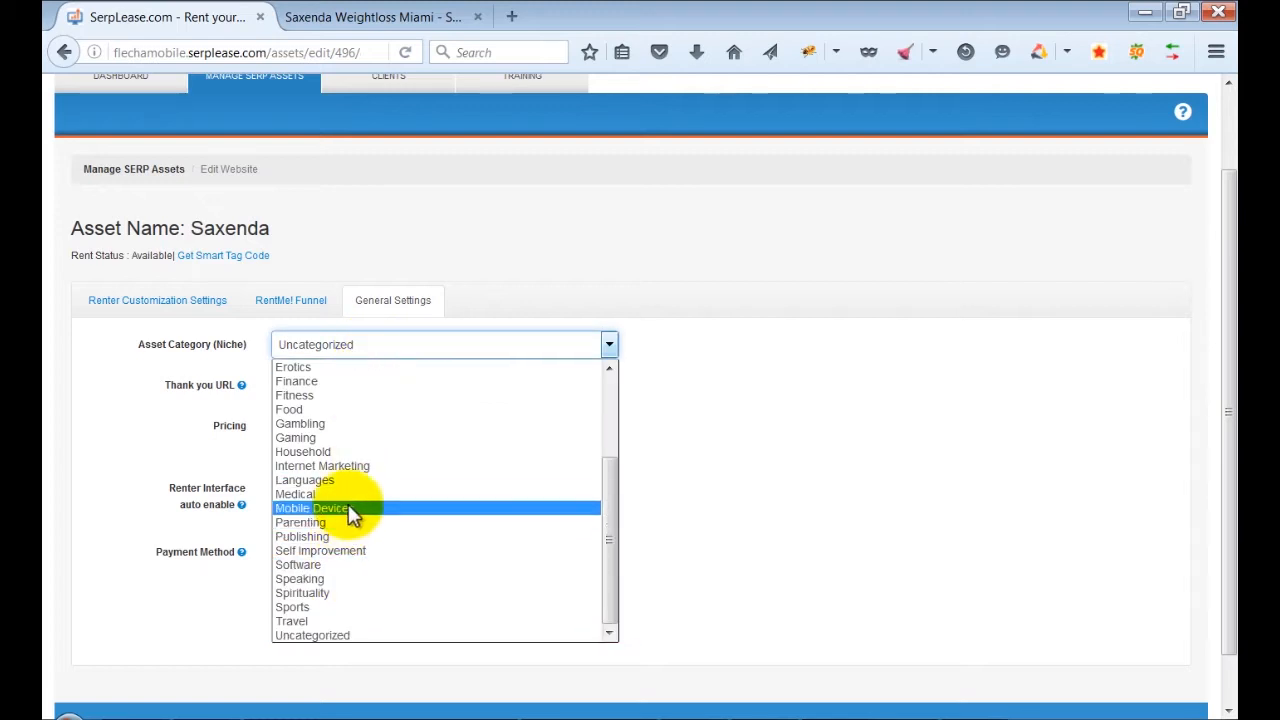
click(318, 395)
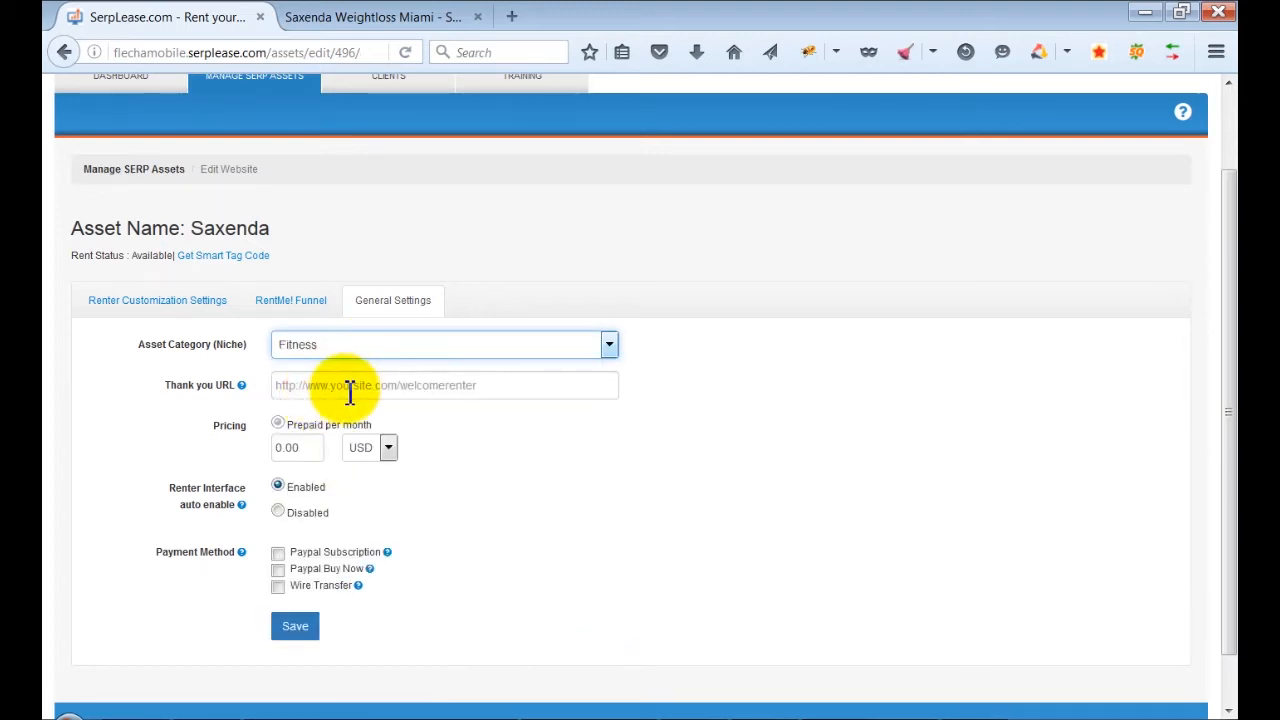
click(314, 447)
text(500.00)
click(388, 447)
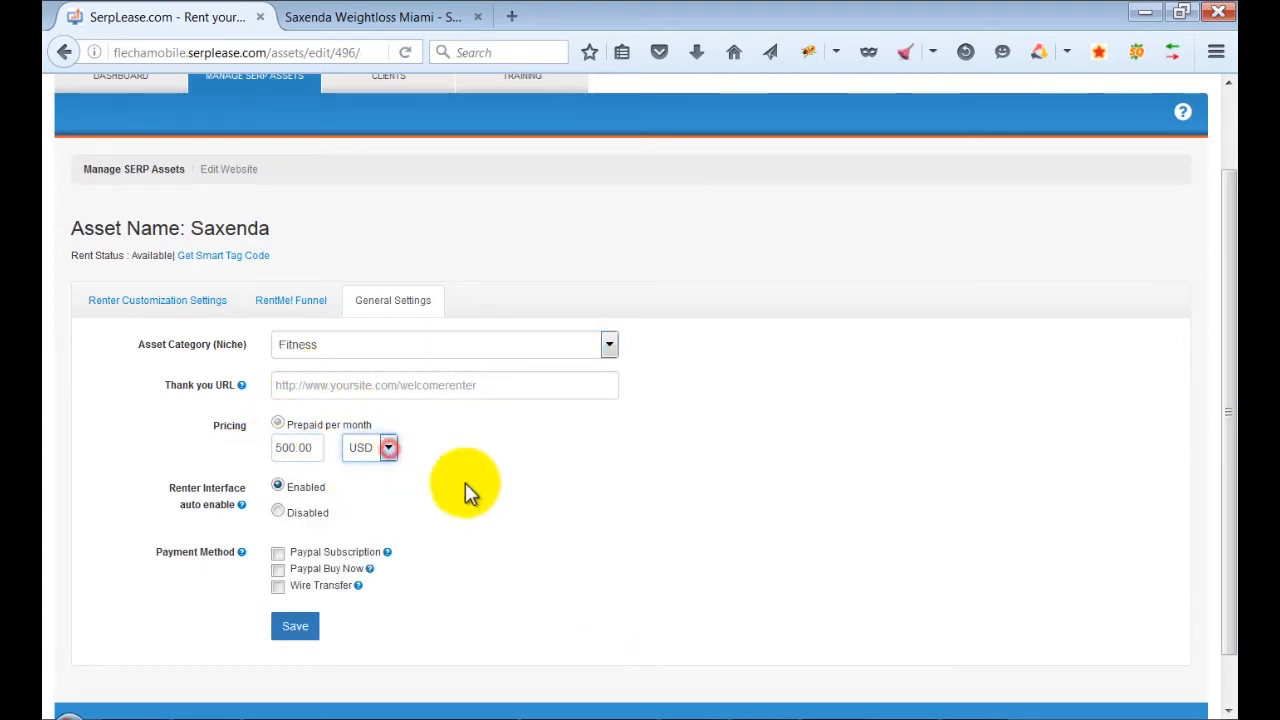
click(278, 552)
click(300, 630)
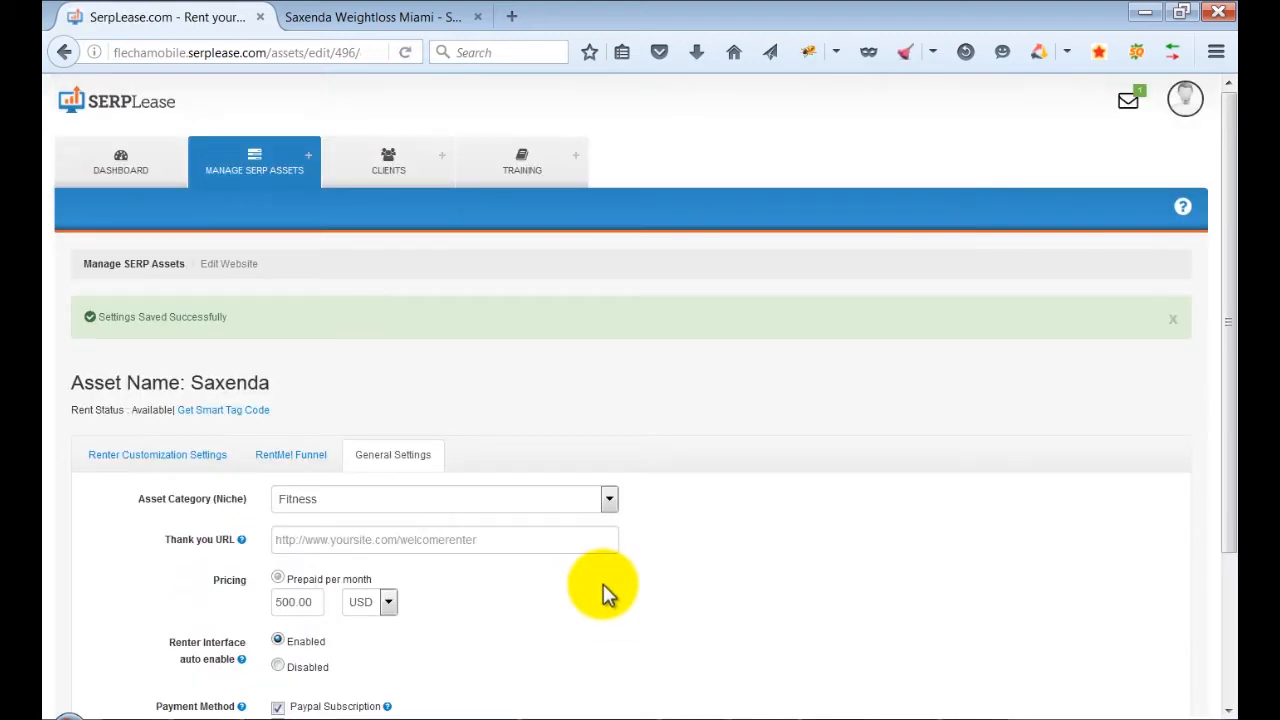
Return to the renter customization settings, open the asset name for editing and save it as Saxenda.
click(207, 459)
click(284, 323)
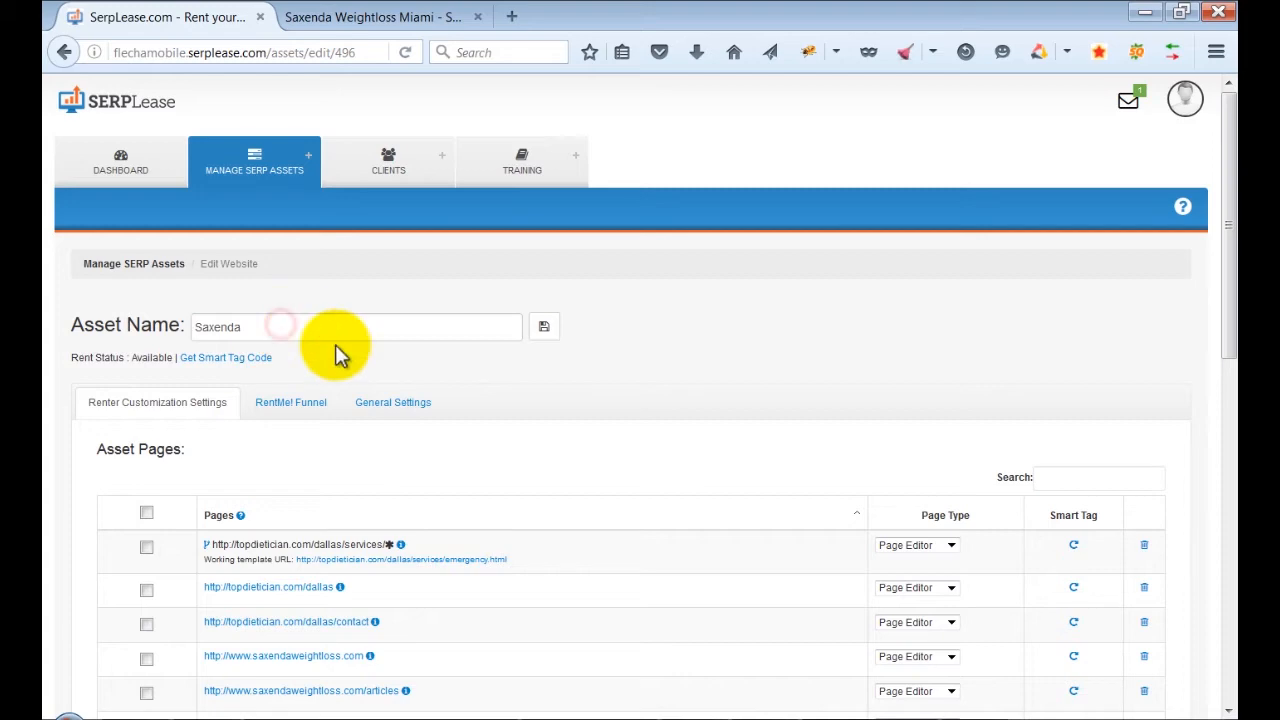
click(544, 328)
Review the asset's Smart Tag code, its installation videos and the option for sending it to a webmaster.
click(232, 352)
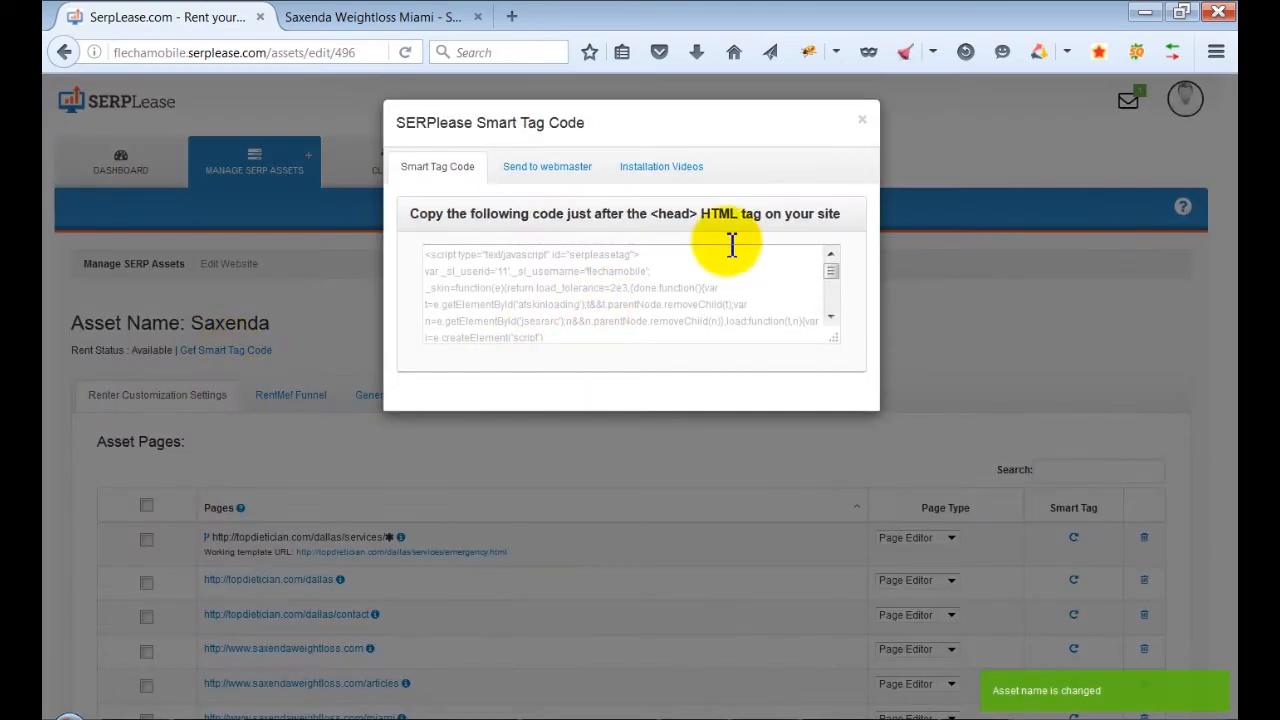
click(661, 166)
click(547, 166)
click(437, 166)
click(861, 121)
scroll(656, 419, down, 4)
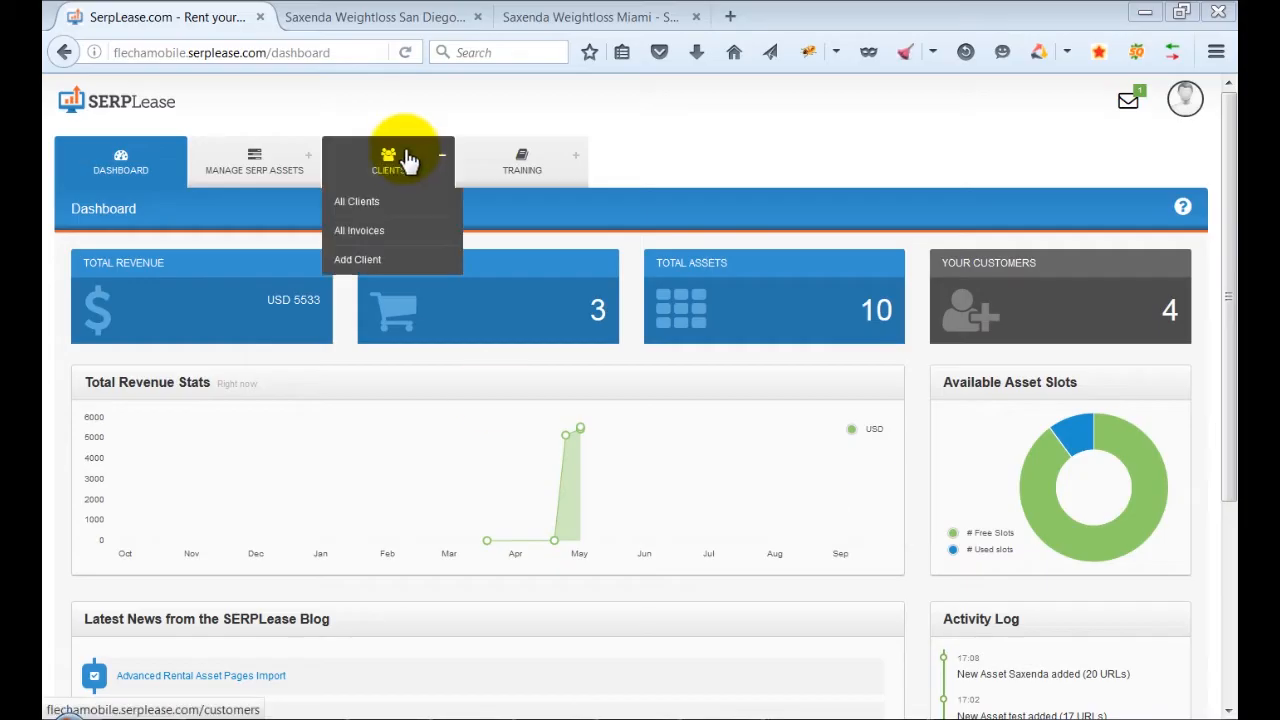
View the overview of all clients with their rented assets, prices and pending invoices.
click(405, 160)
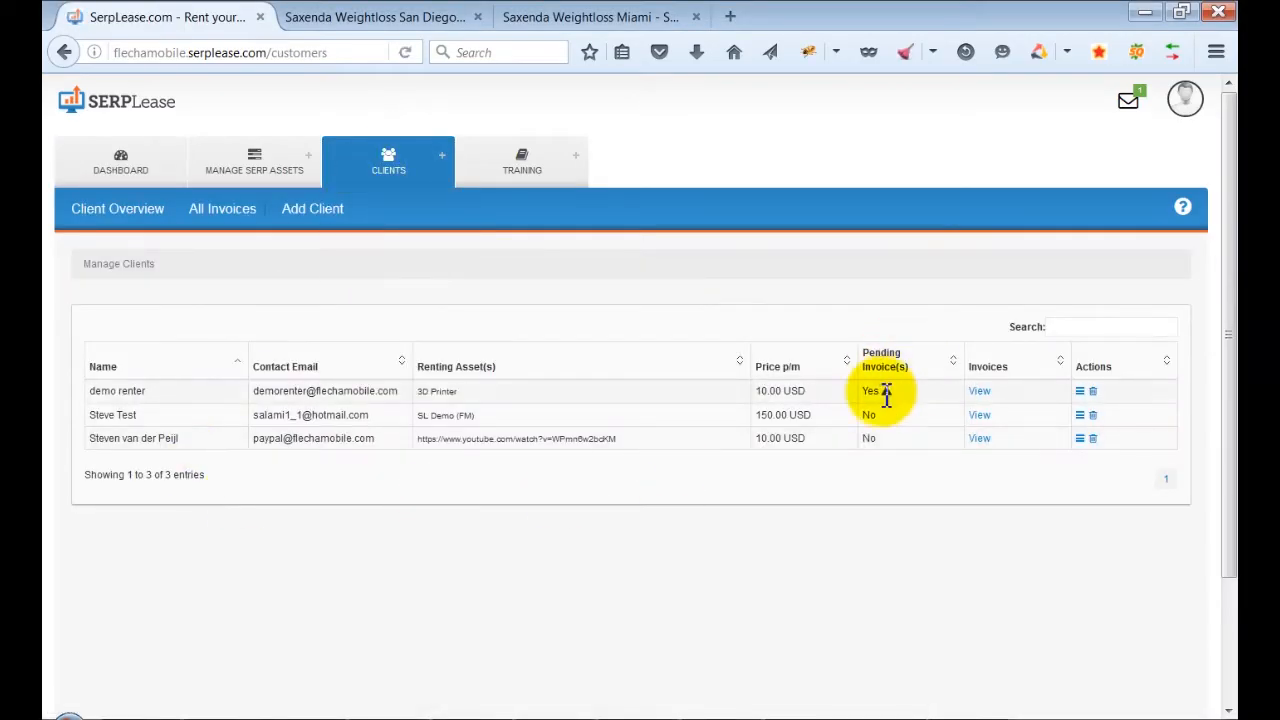
click(390, 165)
click(377, 210)
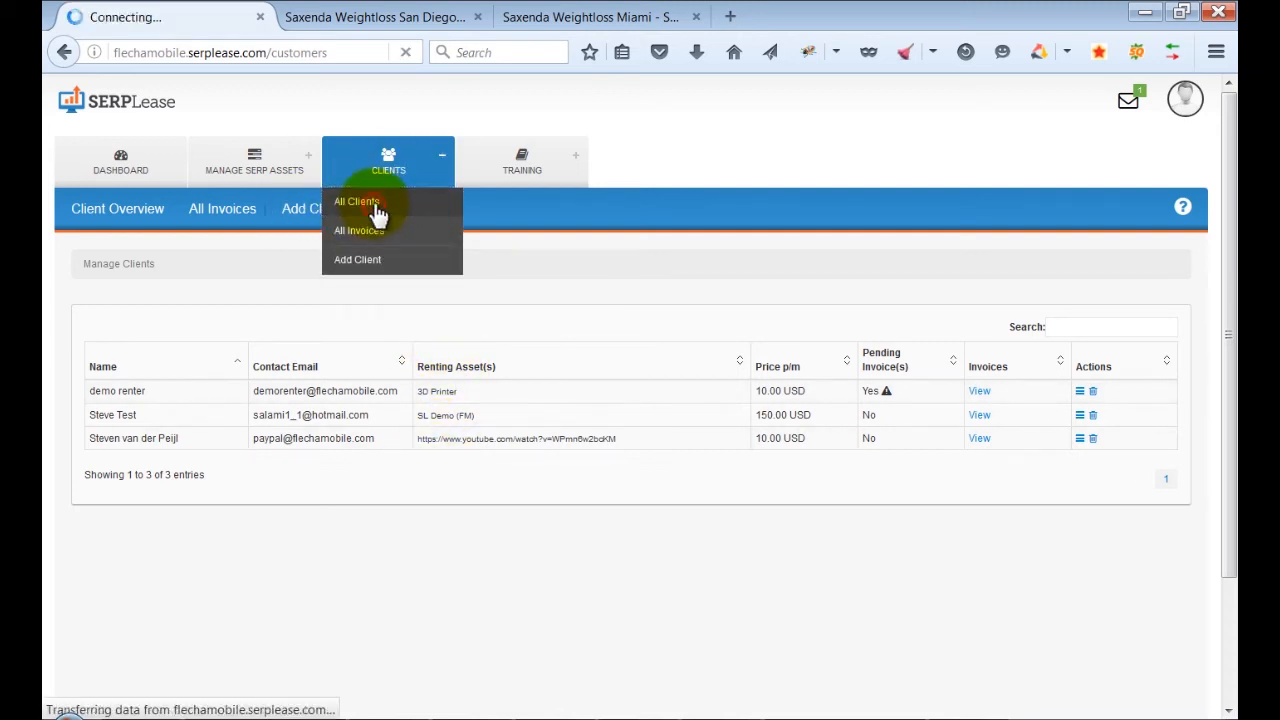
Manually add a new client with the contact email and contact name filled in.
click(388, 160)
click(360, 259)
click(275, 385)
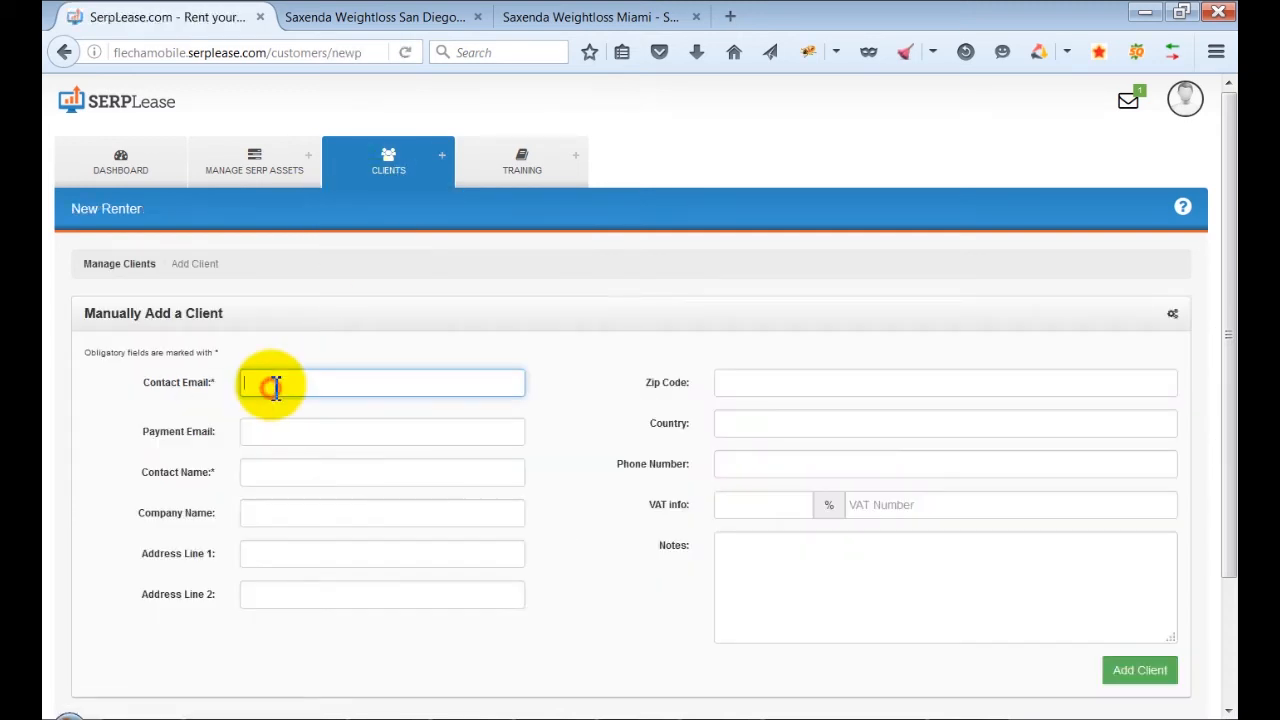
key(Tab)
key(Tab)
text(Mr Demo)
click(1145, 672)
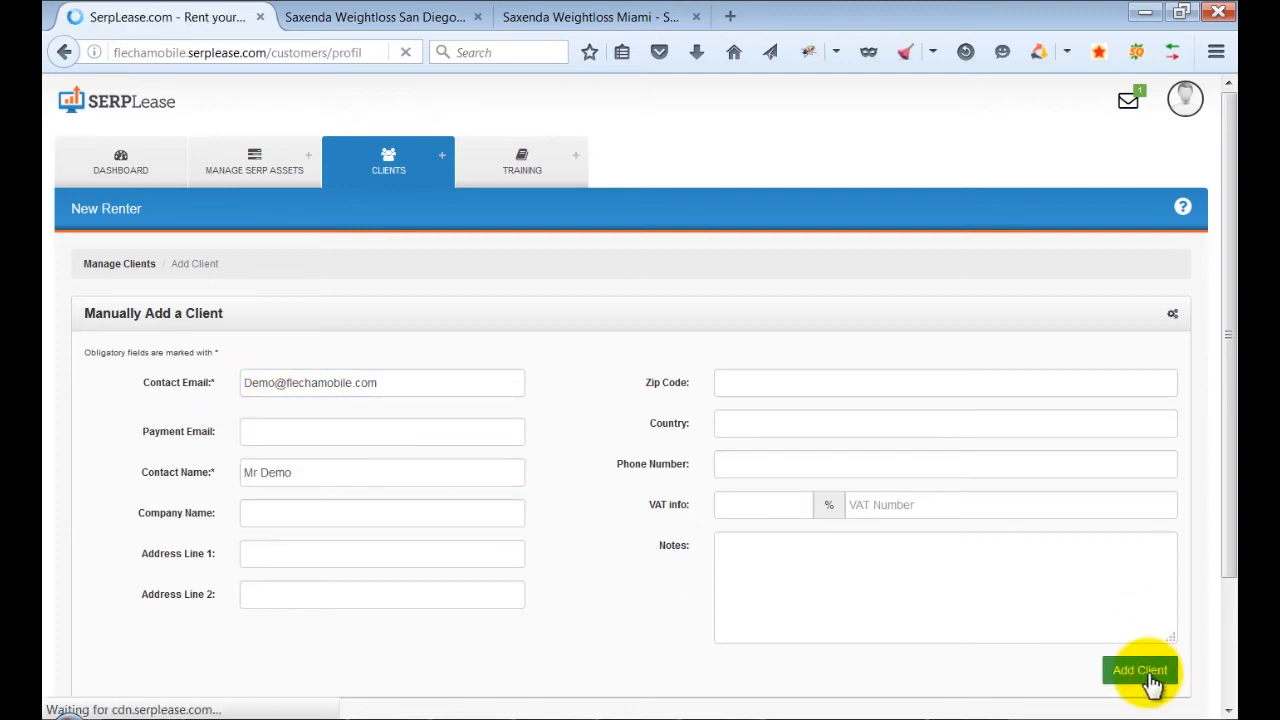
Create a manual lease contract for Saxenda San Diego starting 07/24/2016 at 100.00 USD with the Invoice Module on.
click(1094, 534)
click(690, 219)
click(623, 340)
click(585, 462)
click(576, 341)
click(463, 365)
click(580, 345)
click(808, 386)
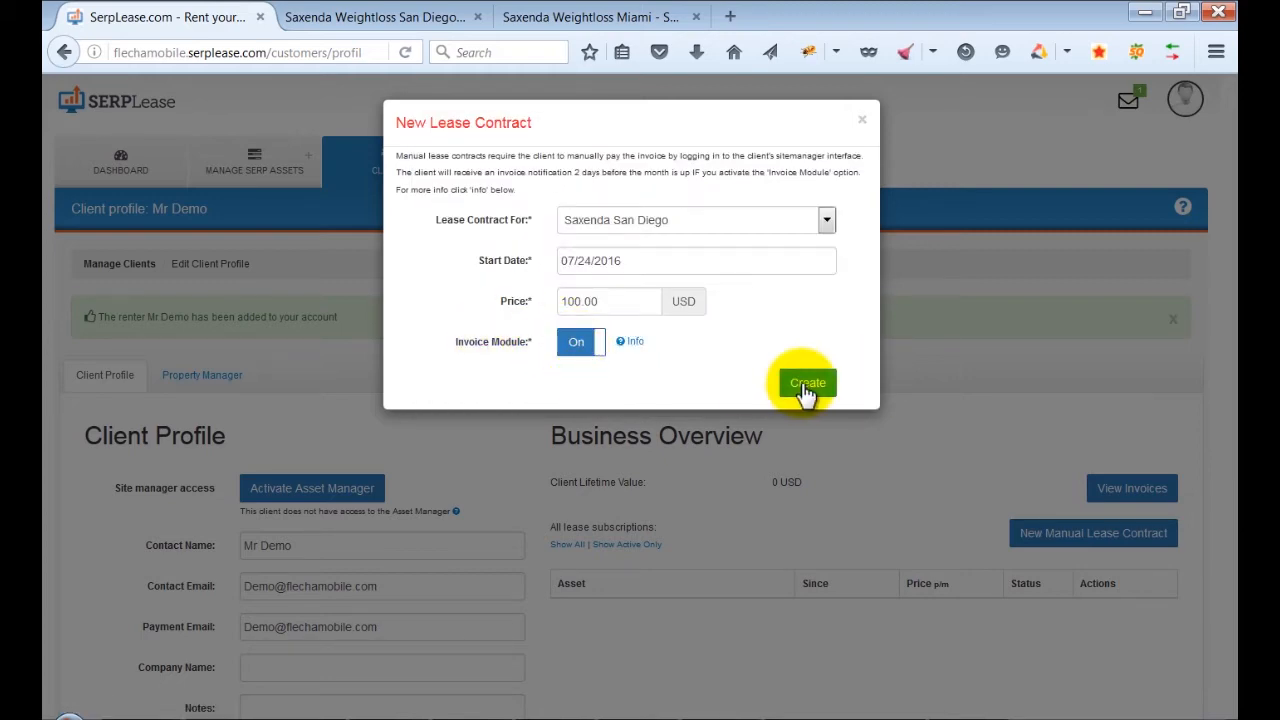
scroll(225, 225, down, 2)
scroll(225, 225, down, 2)
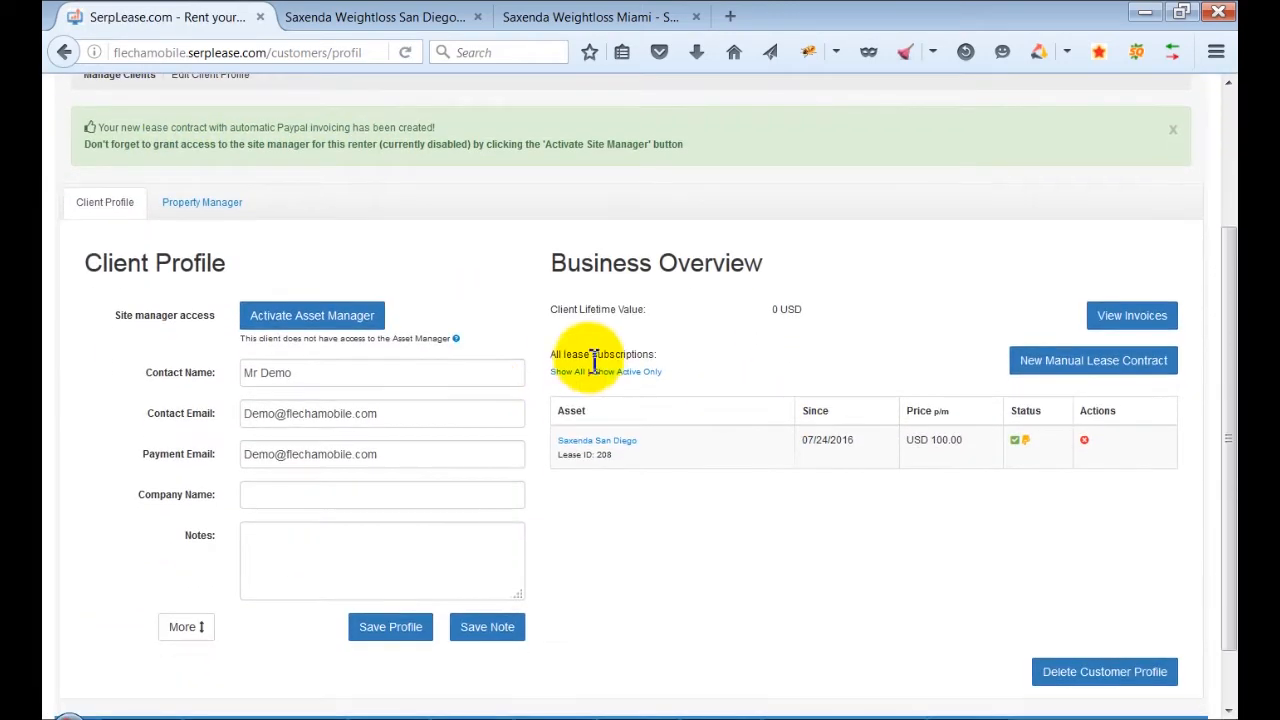
Examine the renter's asset manager interface, including its property manager, invoices and support sections.
click(337, 320)
mouse_move(816, 318)
mouse_down()
mouse_move(820, 369)
mouse_move(814, 309)
mouse_up()
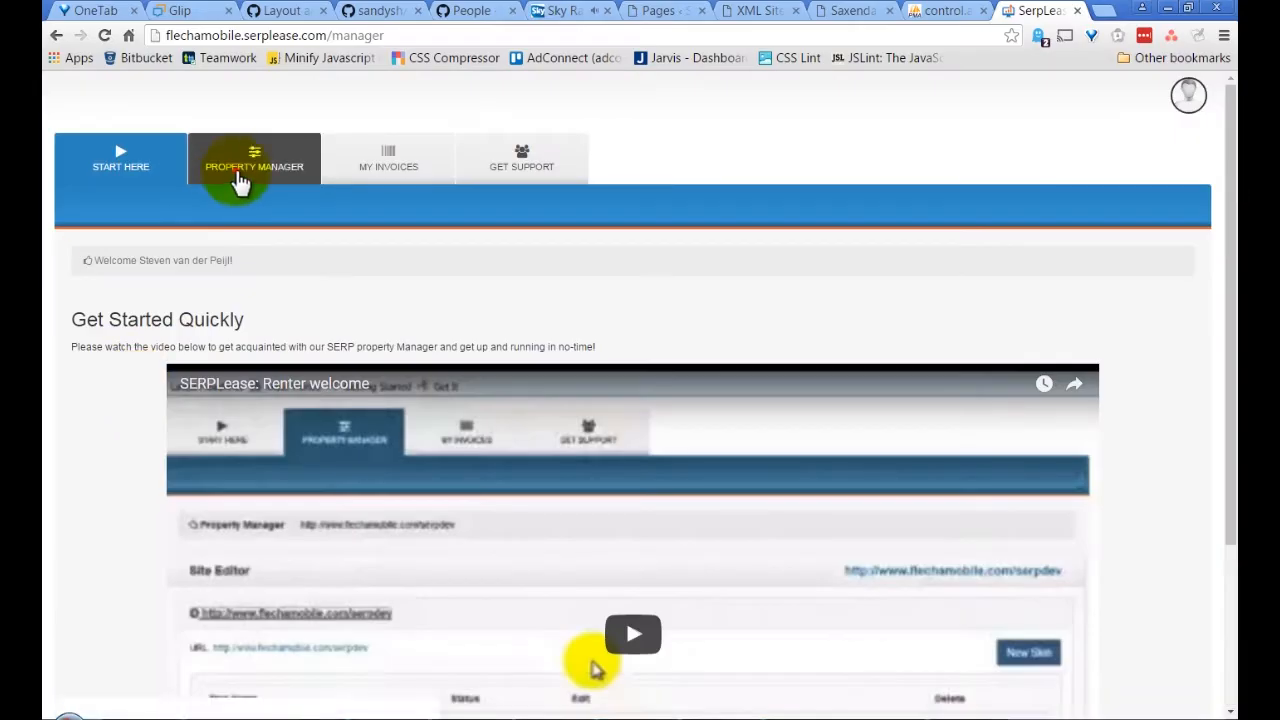
click(240, 178)
click(388, 160)
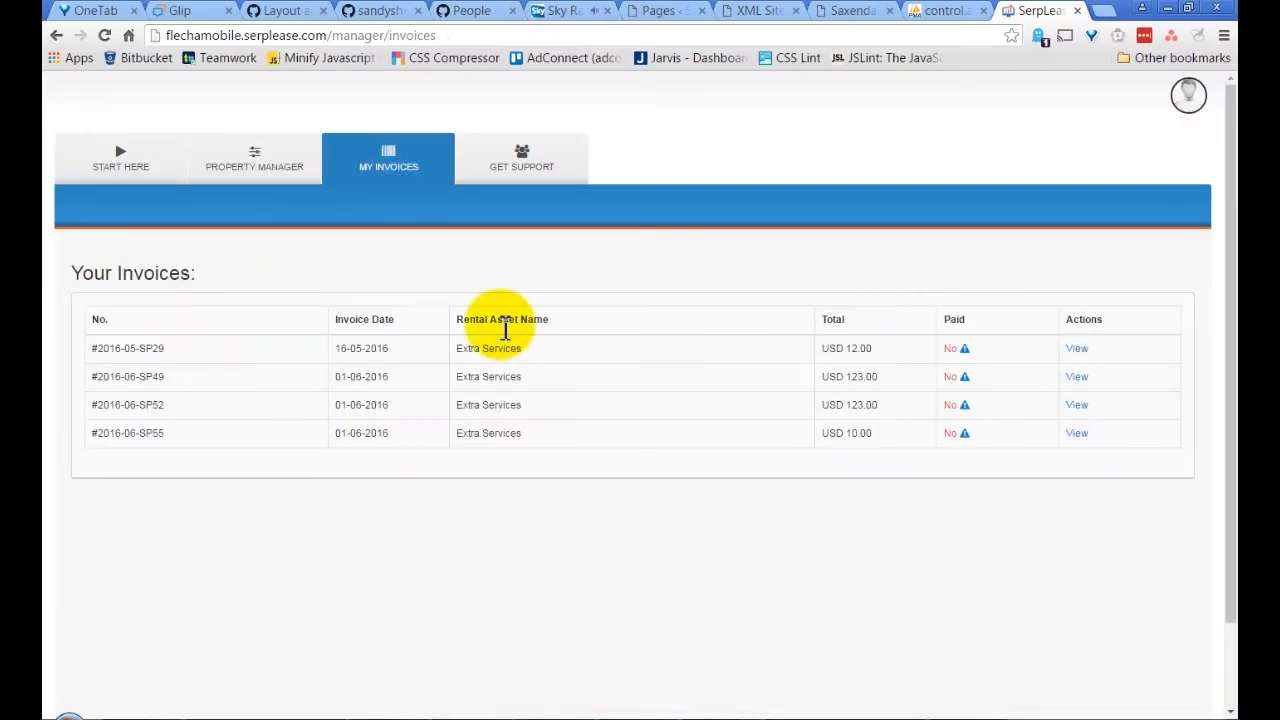
click(500, 180)
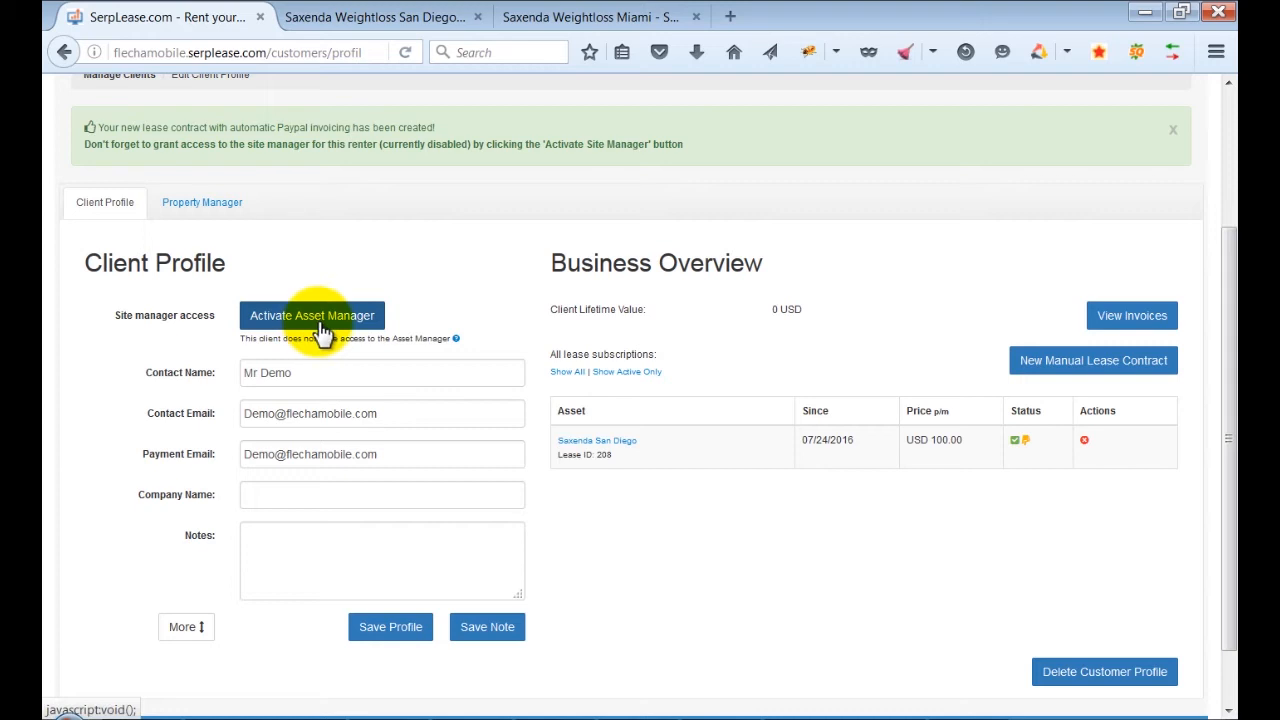
click(224, 208)
click(1104, 371)
scroll(300, 537, down, 3)
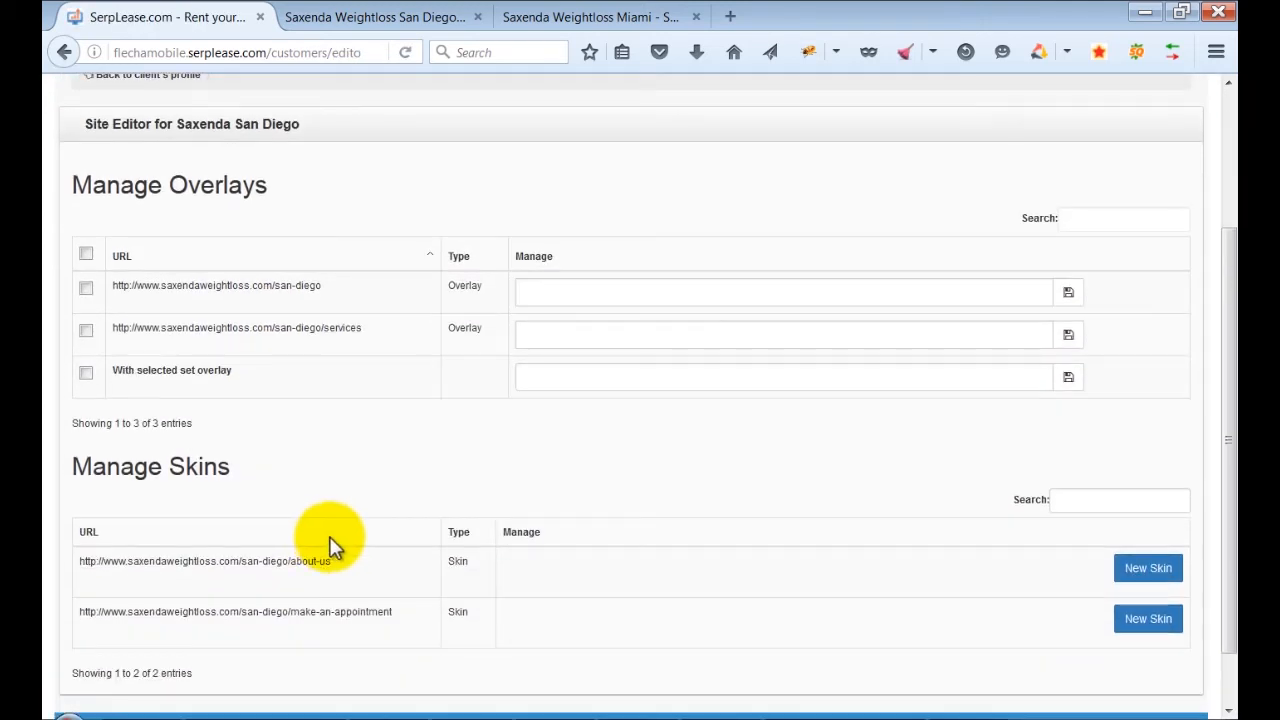
click(592, 292)
text(http://www.flechamobile)
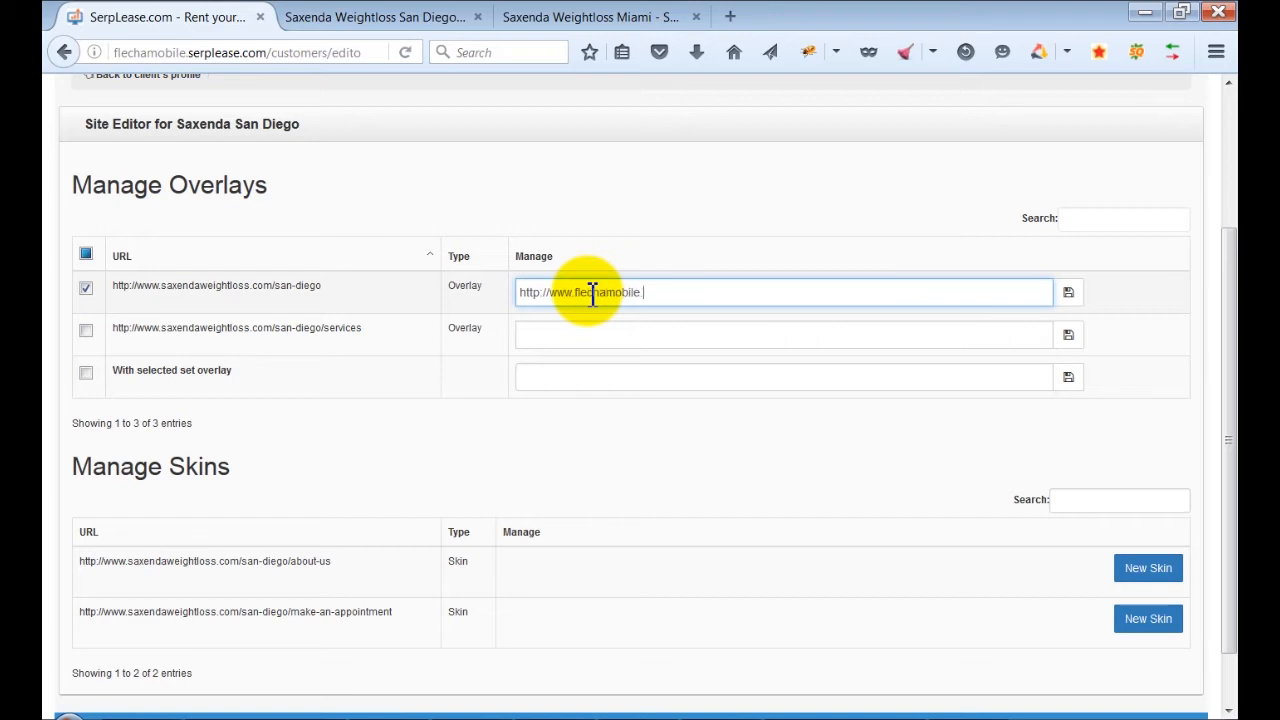
text(.com)
click(587, 334)
text(http://www.ka)
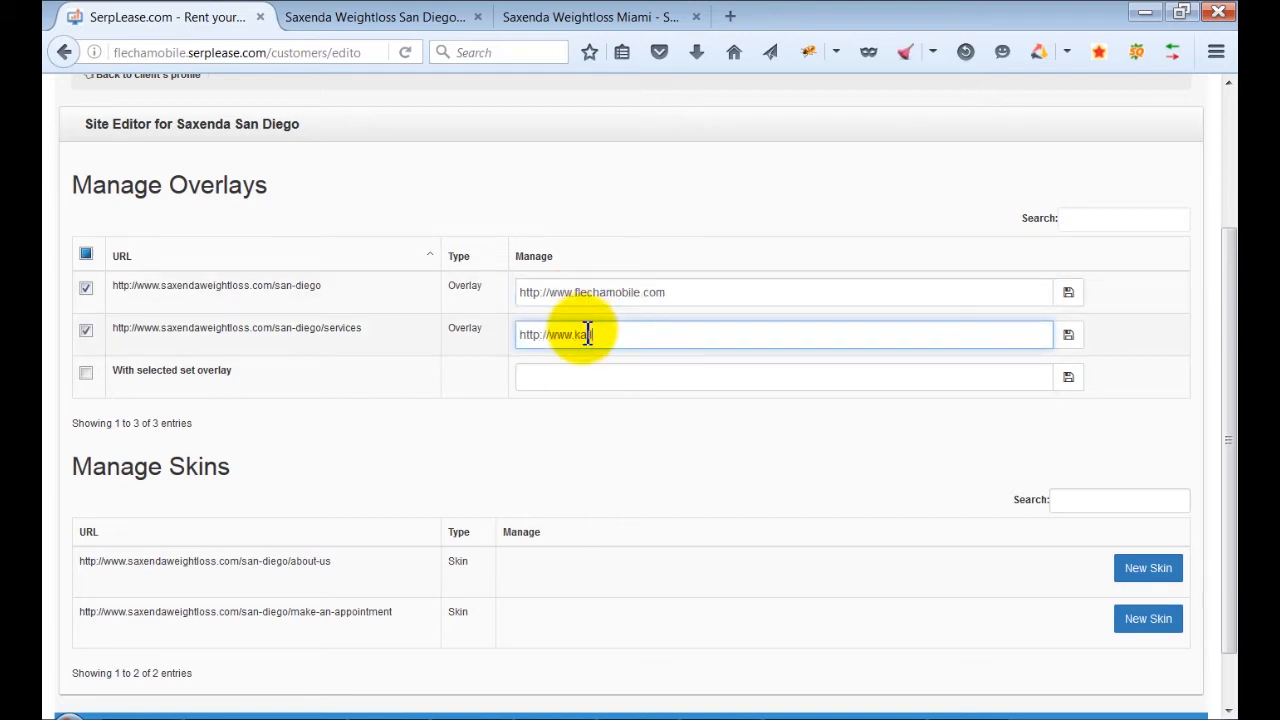
click(1068, 334)
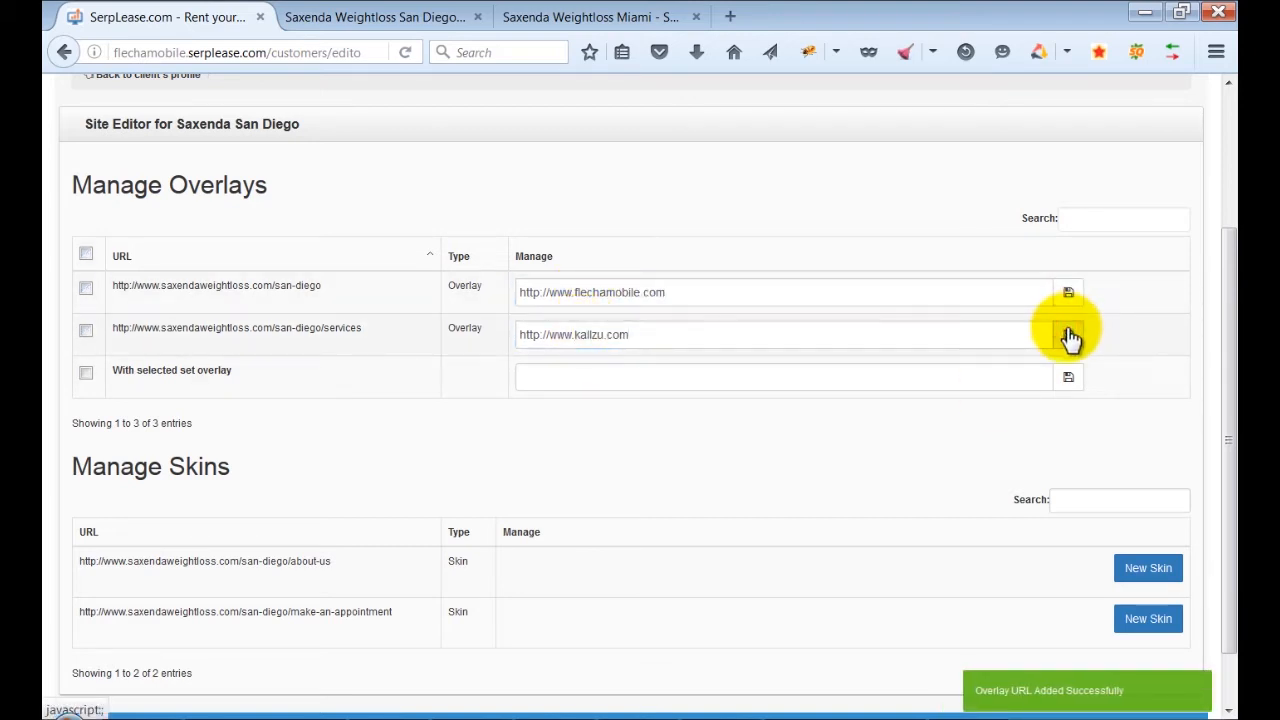
Create a new skin for the san-diego/about-us page and replace "san diego about us" with "Lets edit the San Diego About us page..".
scroll(523, 457, down, 2)
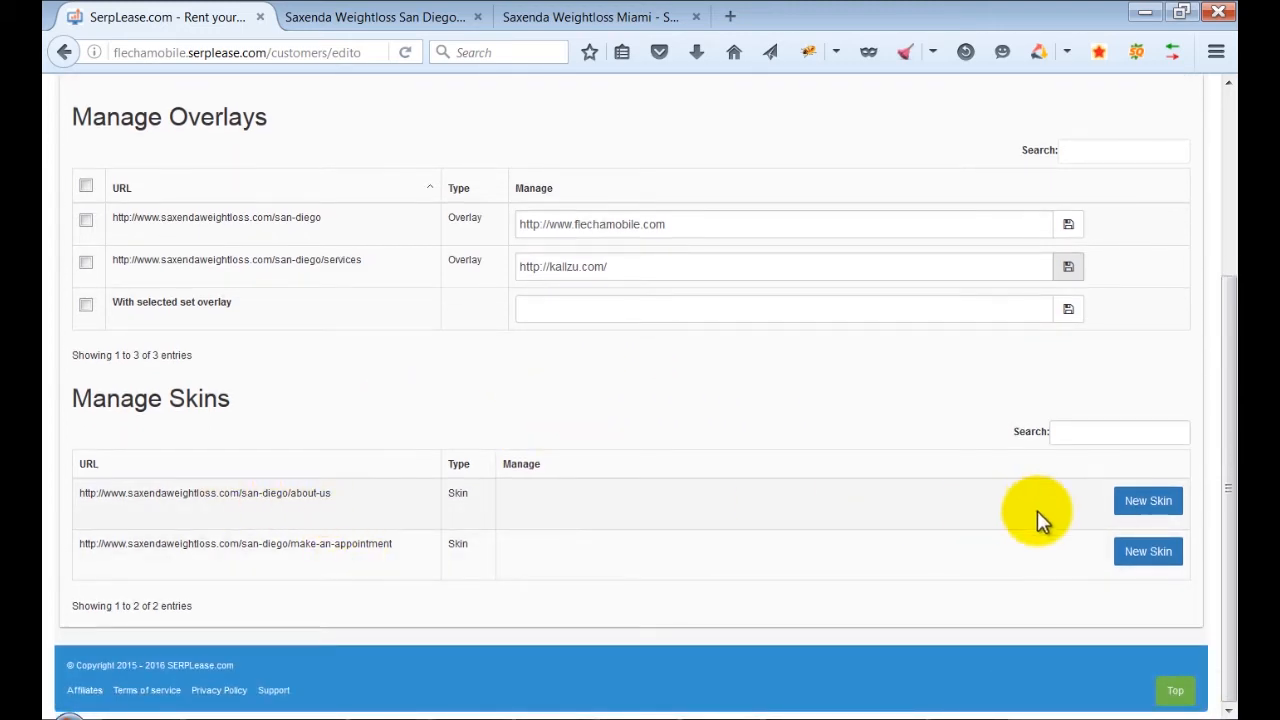
click(1155, 505)
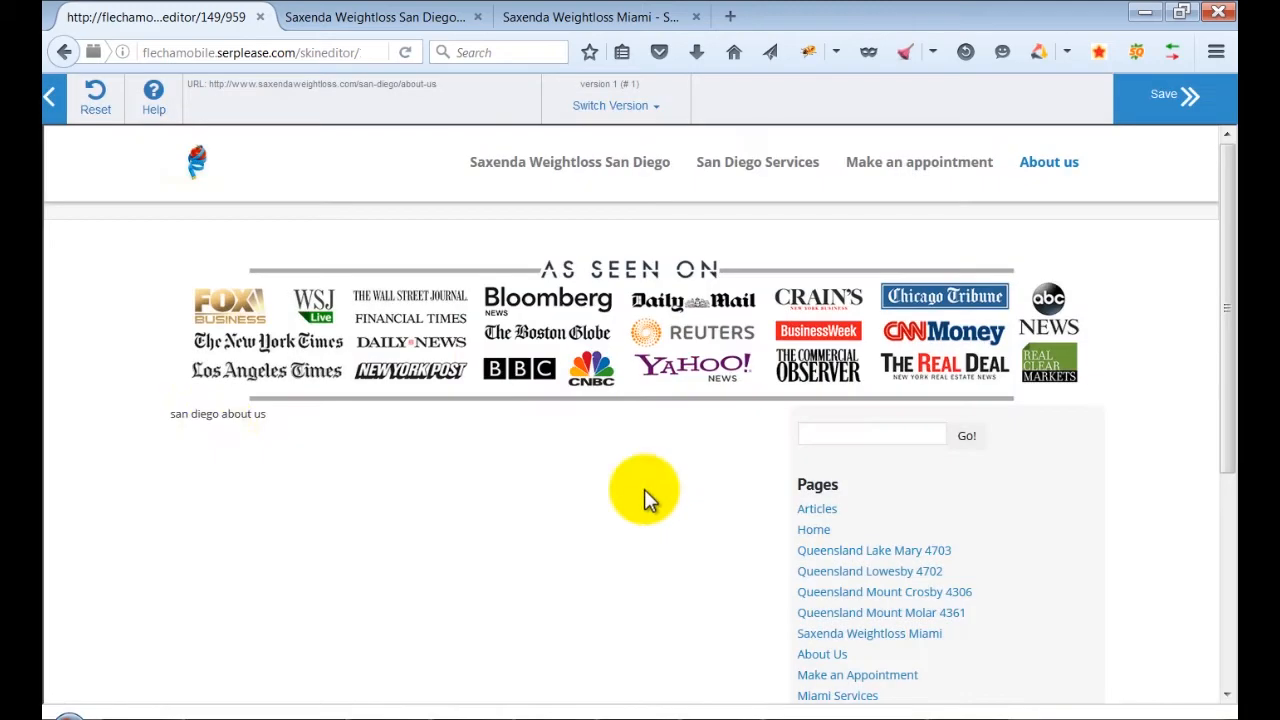
click(233, 414)
click(317, 405)
drag(314, 416, 165, 420)
text(Lets edit the S)
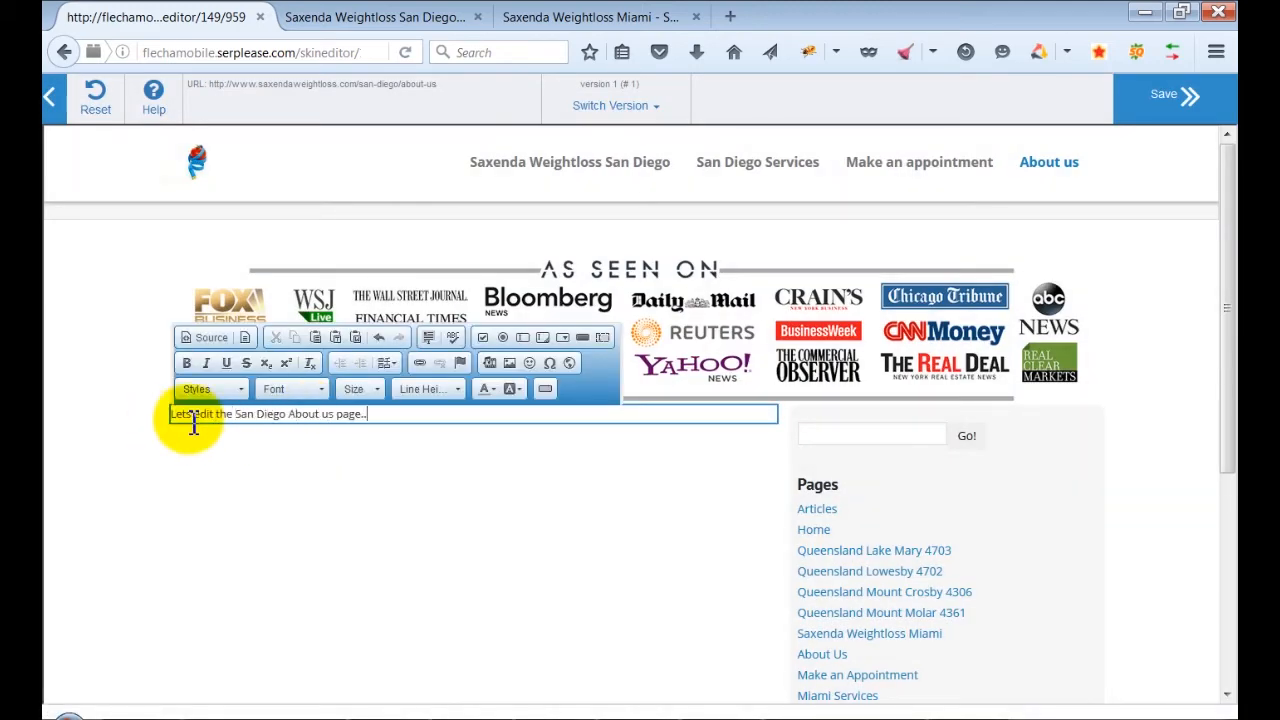
Add lines starting "This would look the same for your renter", "othewise you can just do it" with a smiley, and "Again you can insert images".
key(Return)
text(This wou)
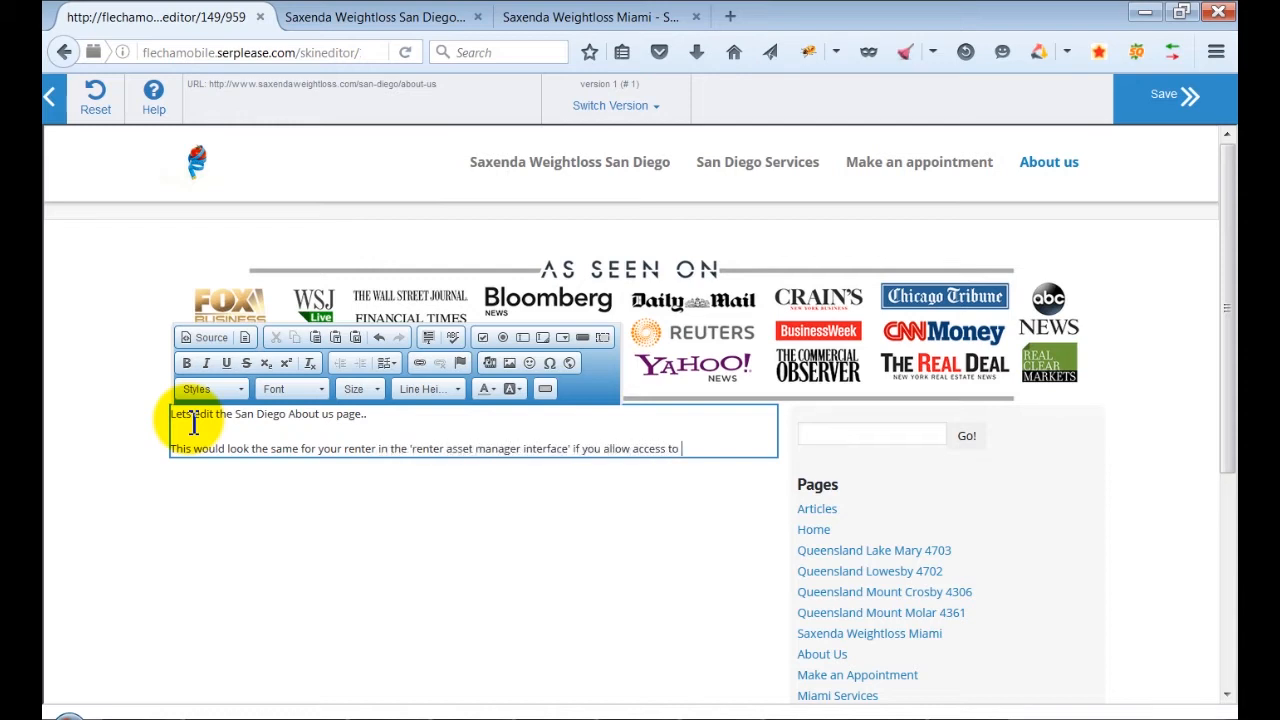
key(Return)
text(oth)
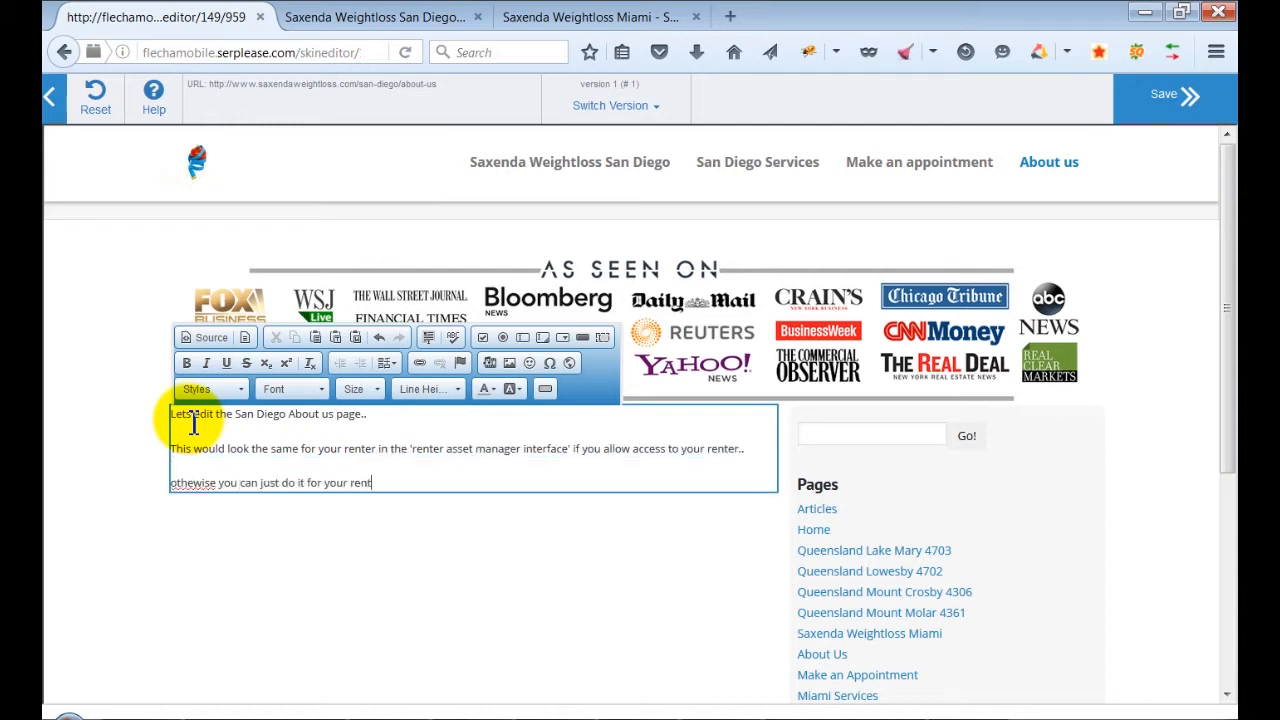
text(!)
click(529, 362)
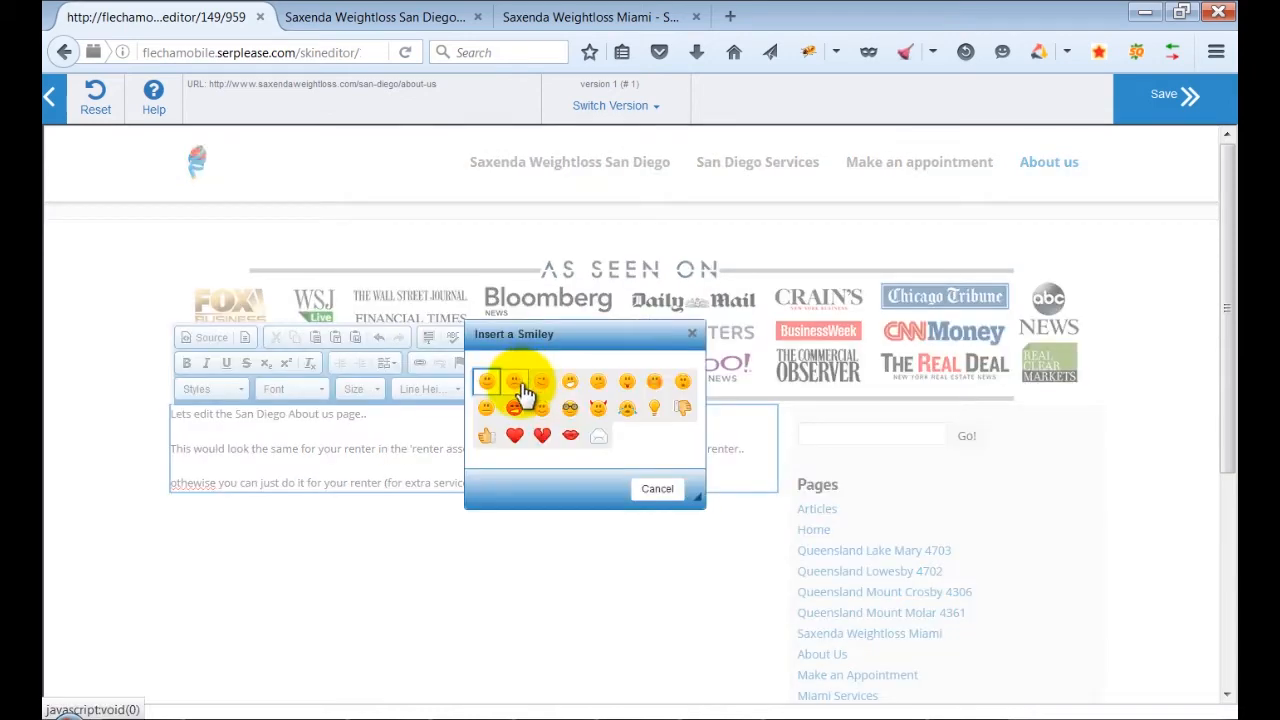
click(523, 392)
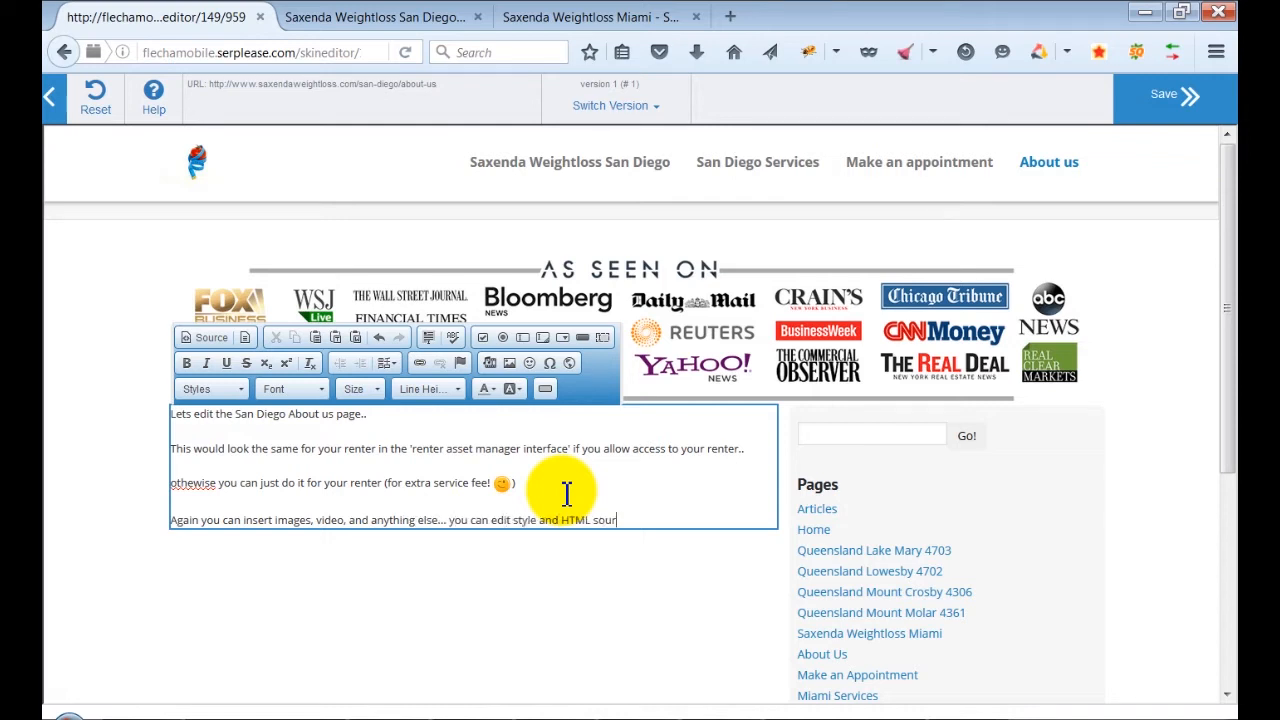
text(ll)
Enlarge the font size of the line "Lets edit the San Diego About us page.." to make it a heading.
drag(449, 425, 157, 415)
click(362, 389)
scroll(365, 450, up, 2)
click(362, 447)
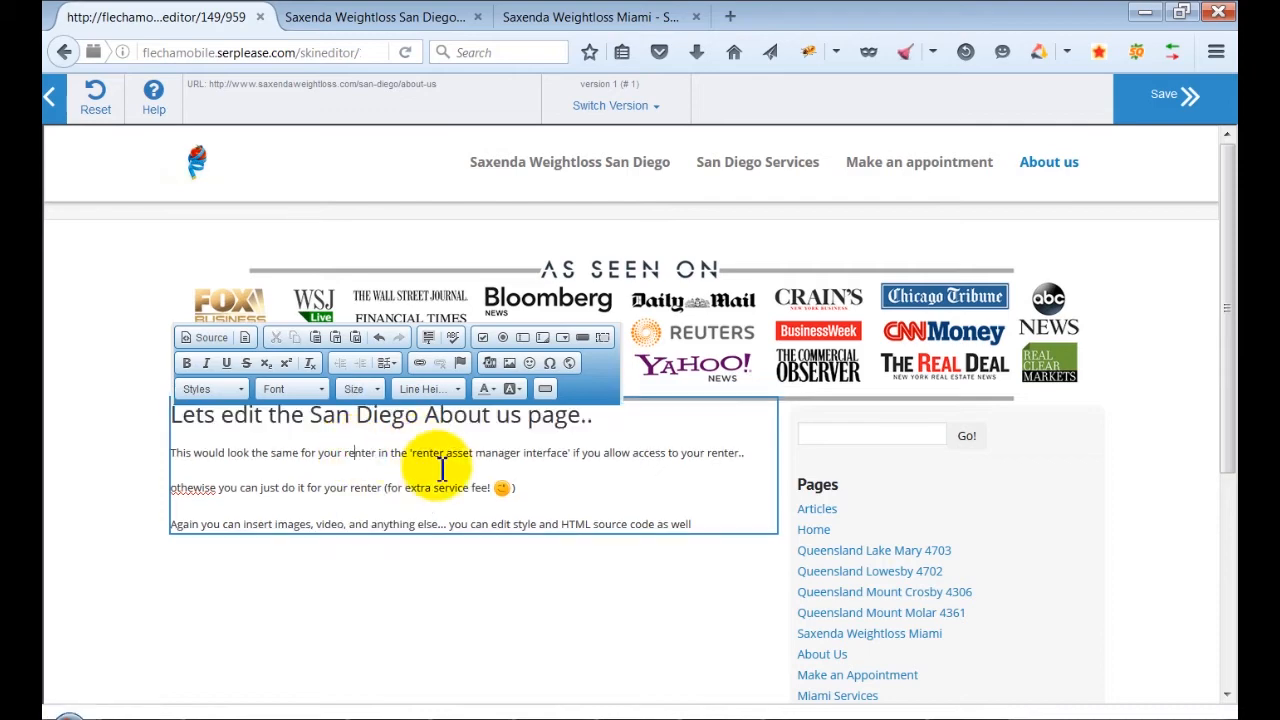
Set the edited text block's font size to 14px with the CSS style editor and save the style.
right_click(223, 449)
click(257, 509)
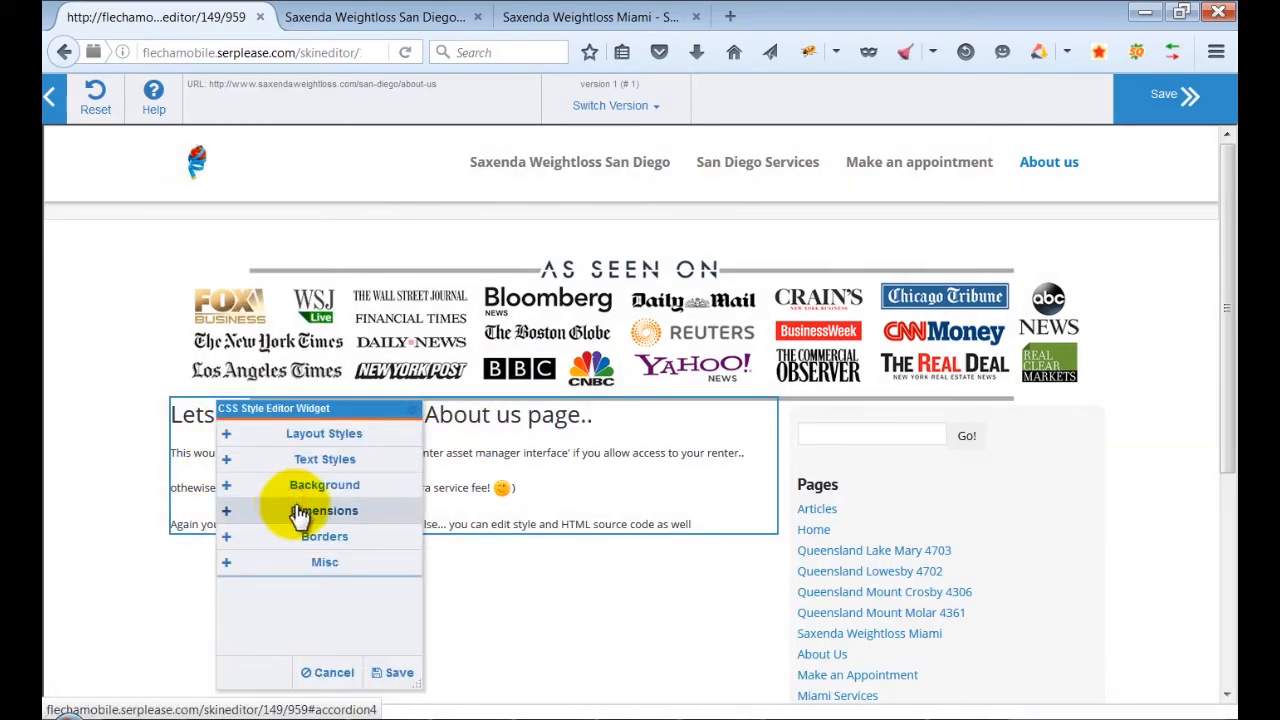
click(324, 459)
click(392, 672)
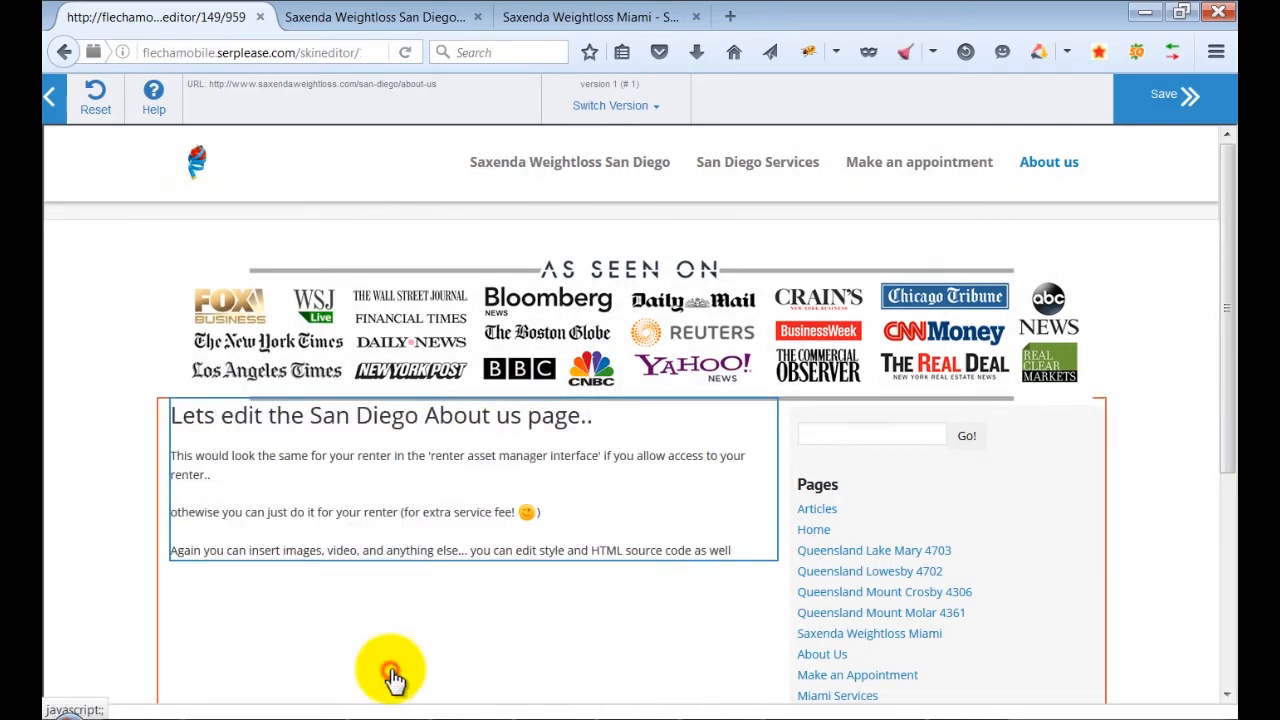
Inspect the text block's HTML source code and close it without changes.
right_click(220, 543)
click(294, 563)
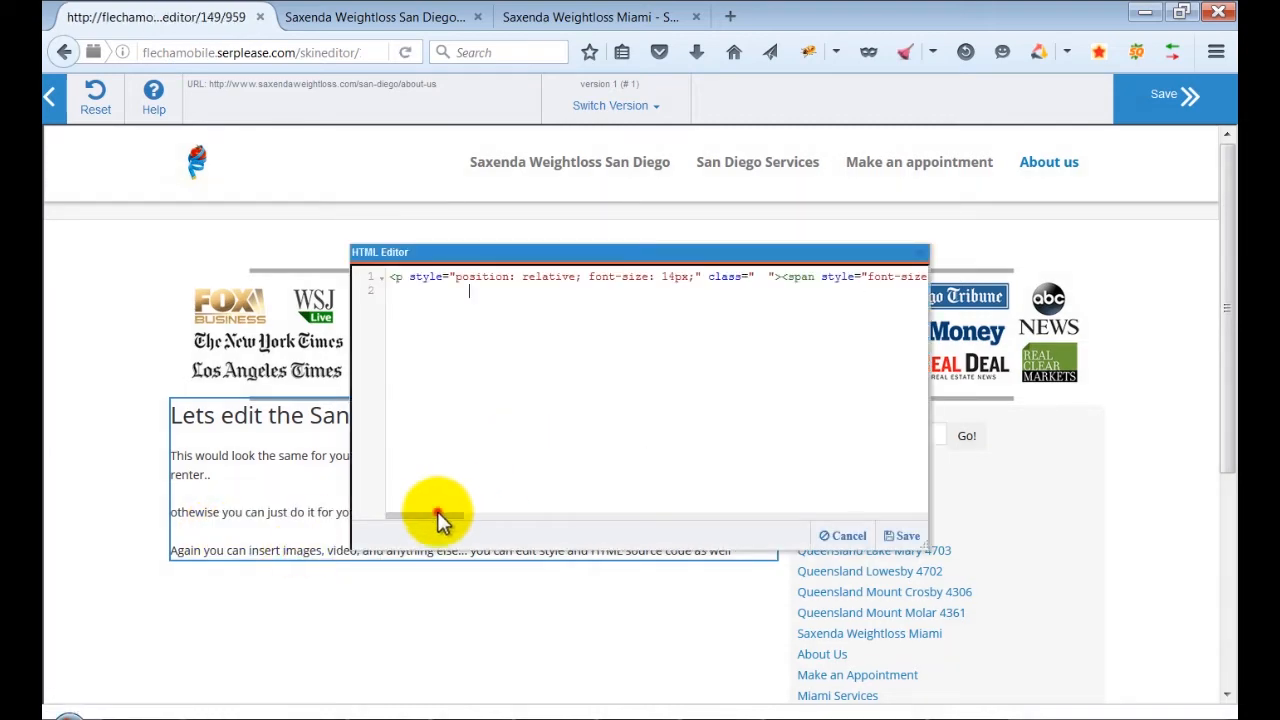
click(843, 535)
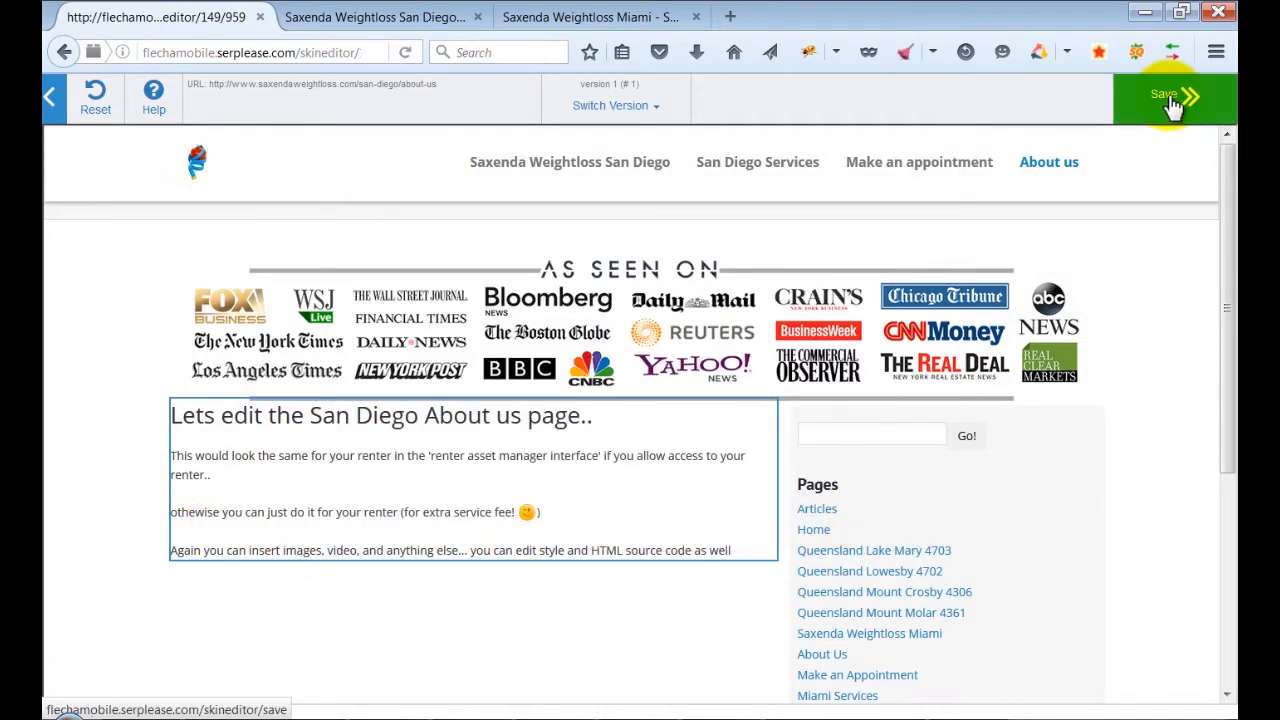
Save the edited San Diego About us skin and set its version 1 as active in the site editor.
click(1170, 100)
scroll(390, 492, down, 2)
click(738, 507)
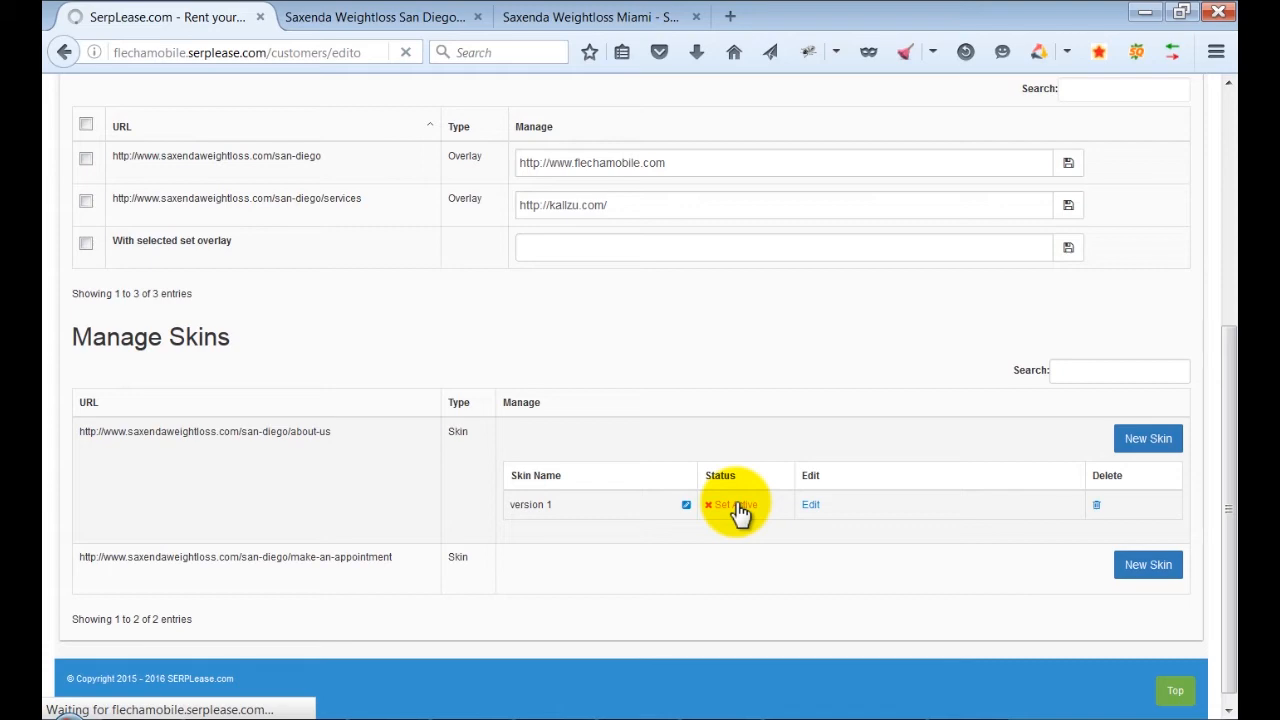
Open the live San Diego Services and About us pages in new tabs to check their overlay and skin.
click(395, 18)
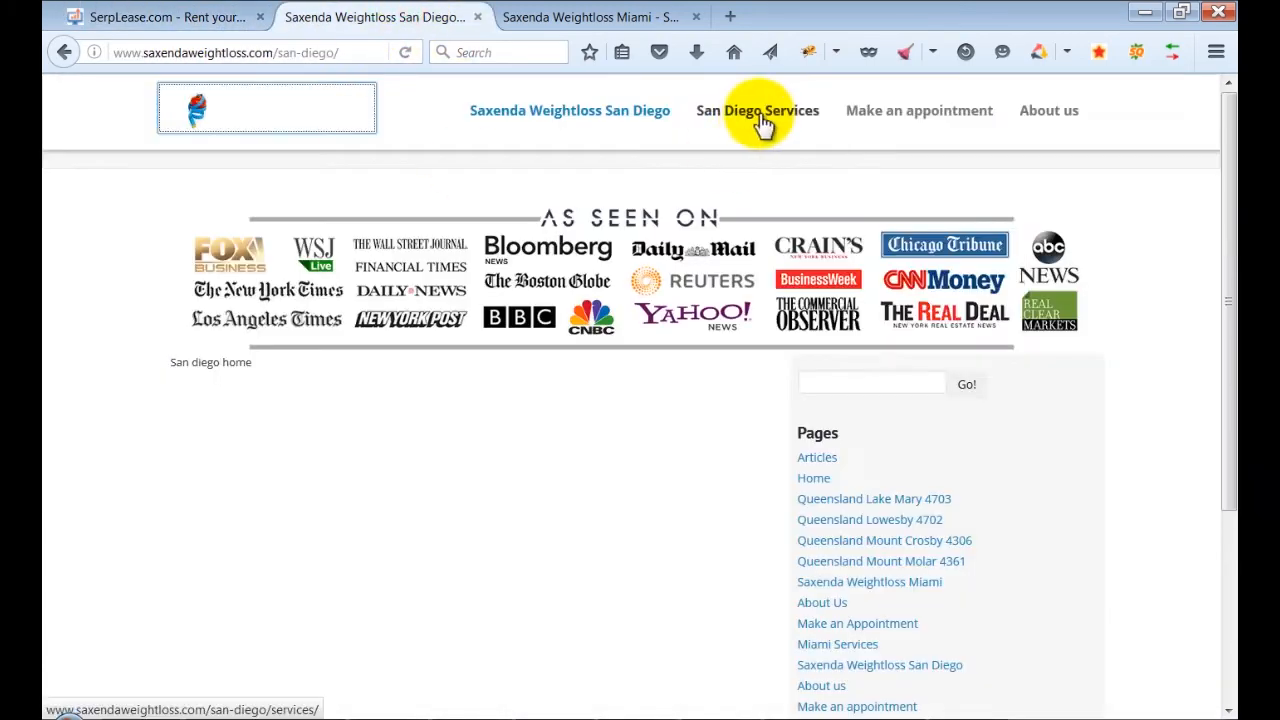
middle_click(763, 116)
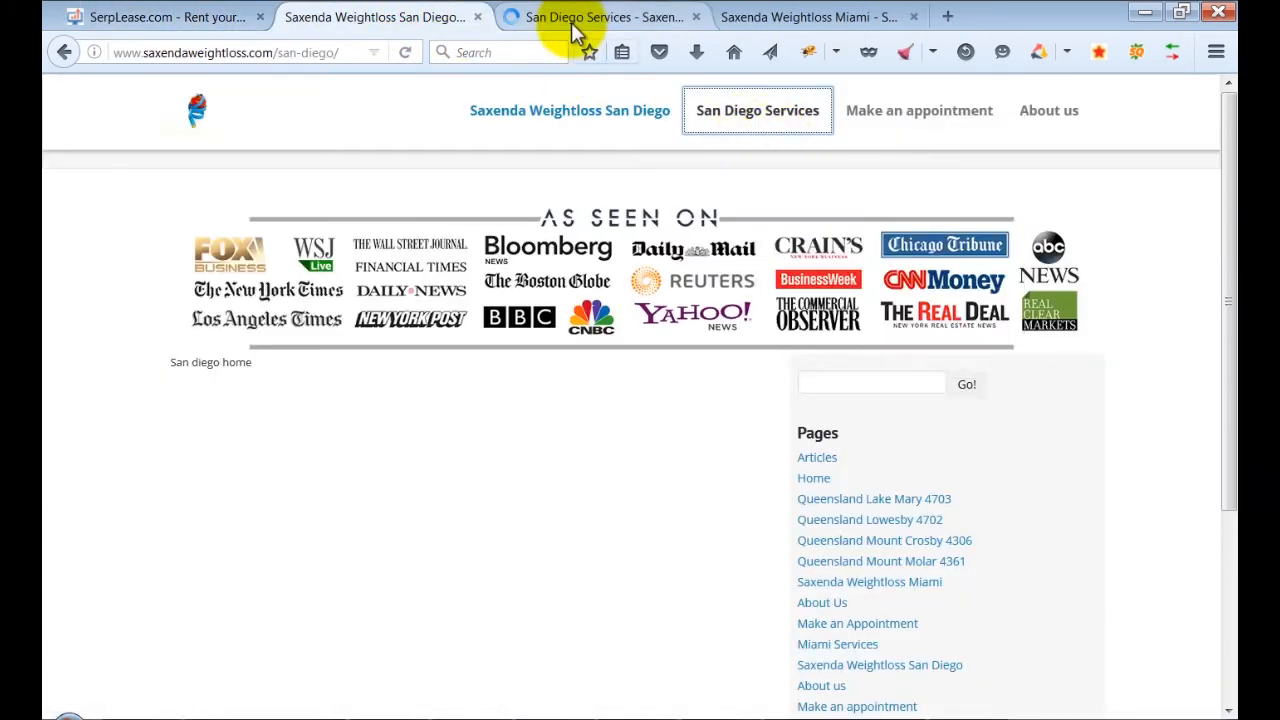
click(623, 18)
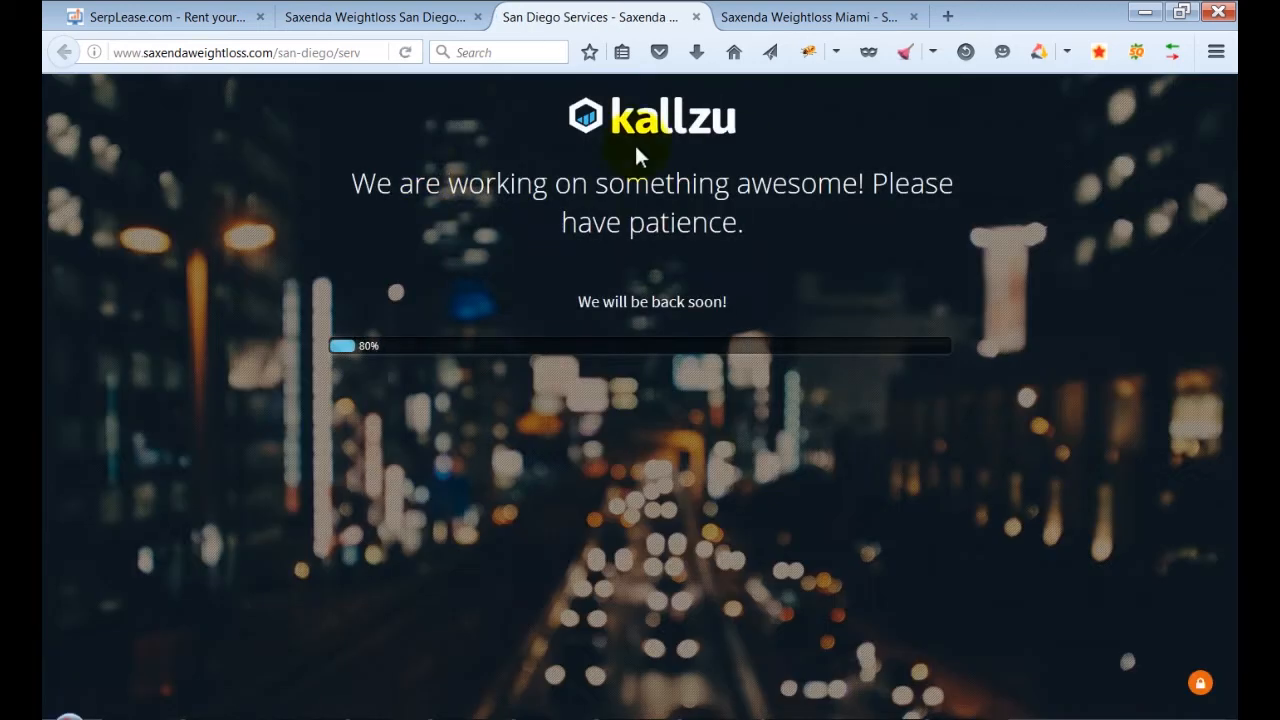
click(215, 28)
click(375, 17)
right_click(1049, 110)
click(1060, 126)
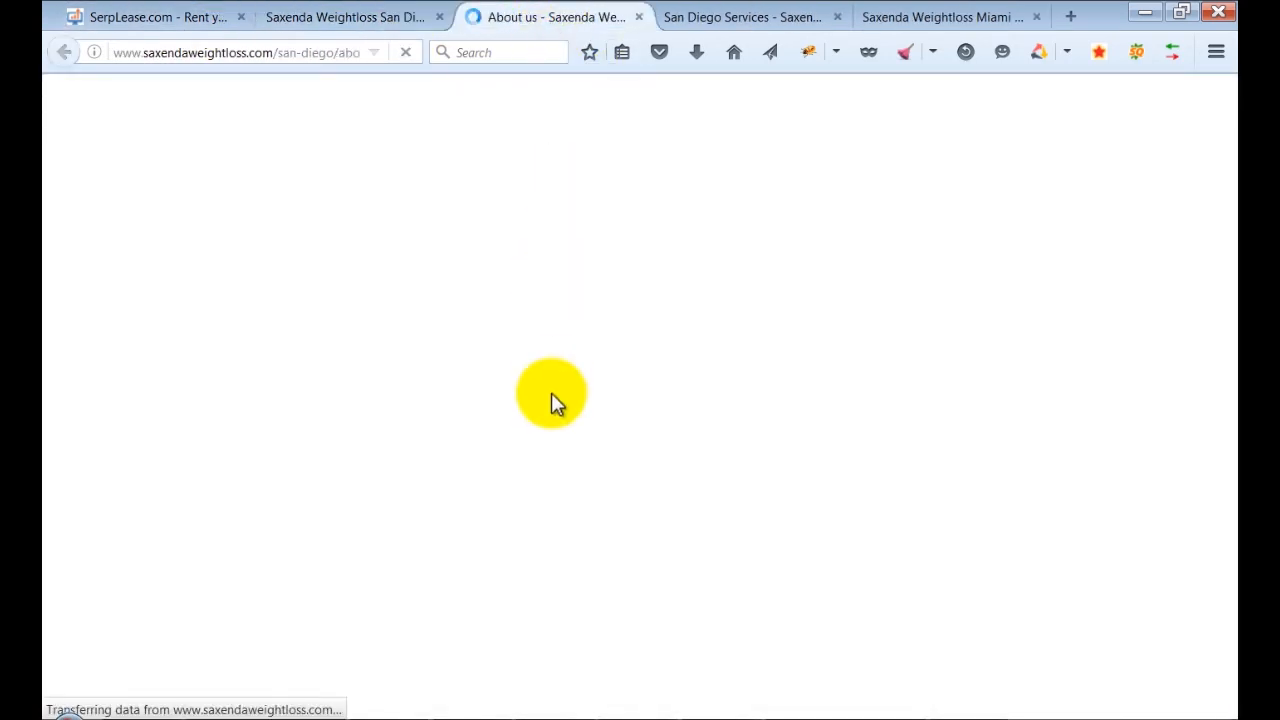
Reload the live San Diego home page to check its overlay, and review the open About us and Services pages.
click(340, 17)
click(212, 20)
click(400, 20)
right_click(394, 431)
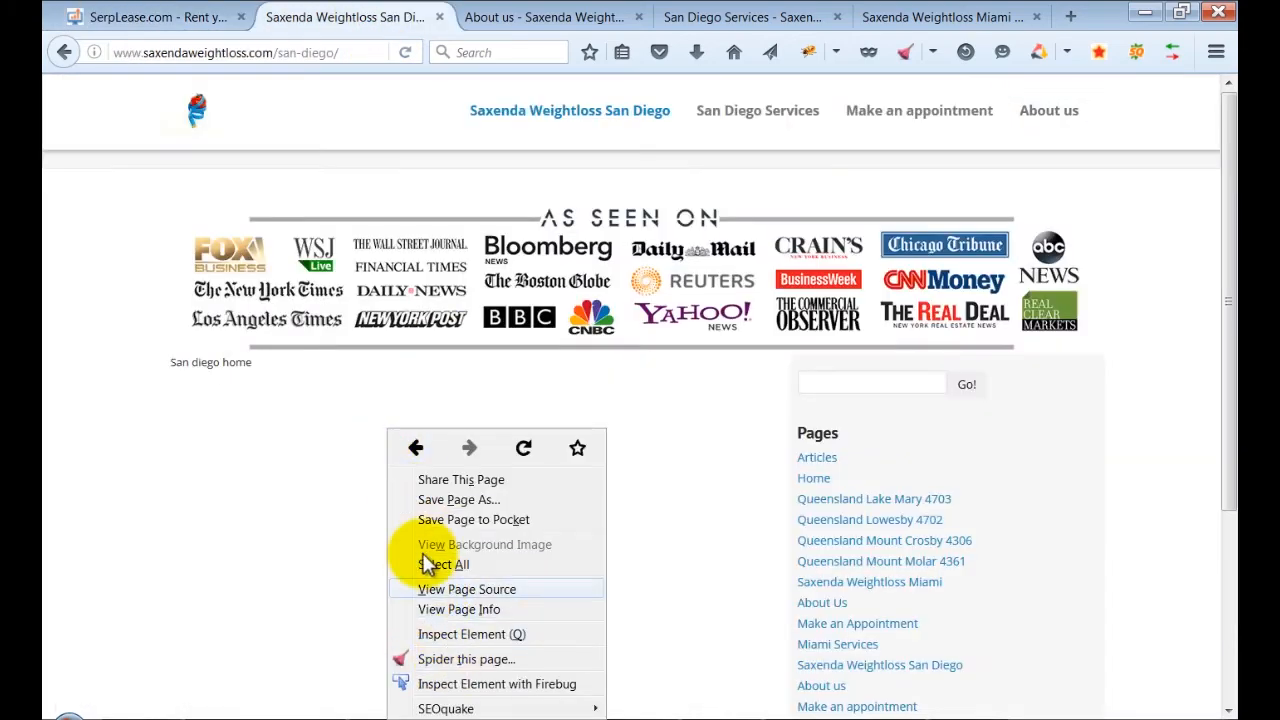
click(314, 469)
key(F5)
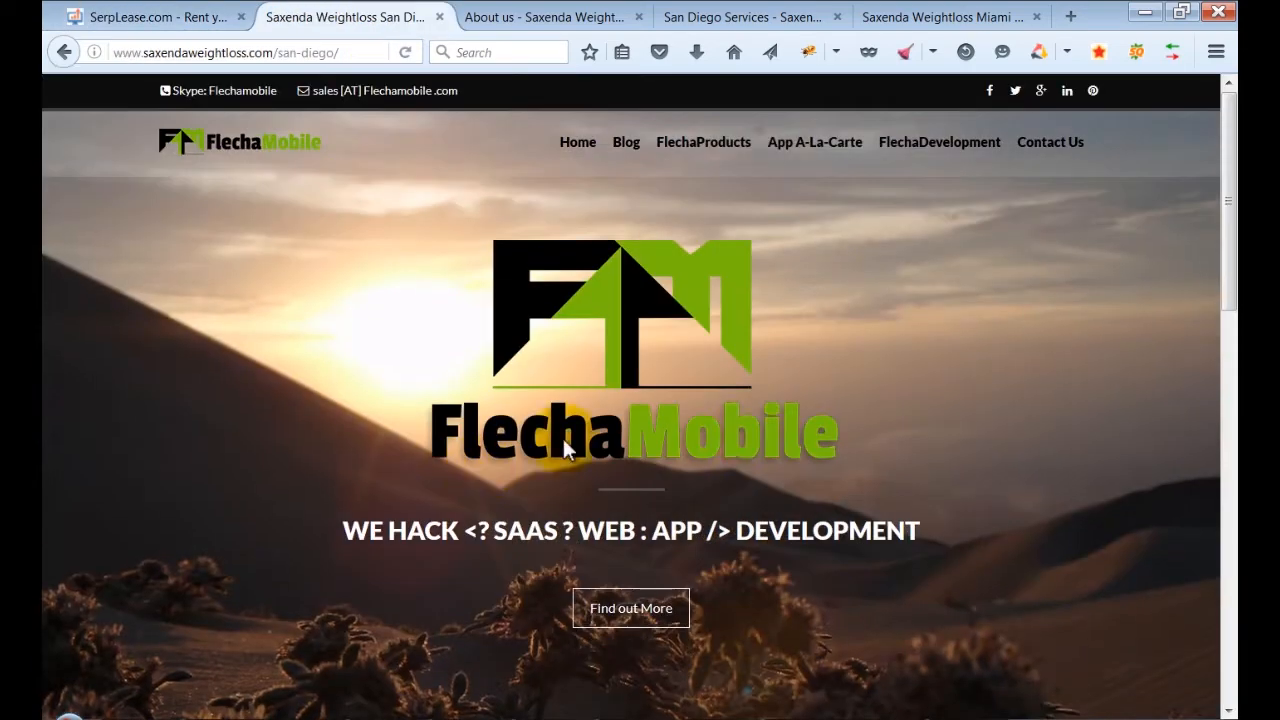
click(530, 17)
click(740, 17)
Return to SerpLease, go back from the site editor and end the San Diego lease, confirming the action.
click(160, 17)
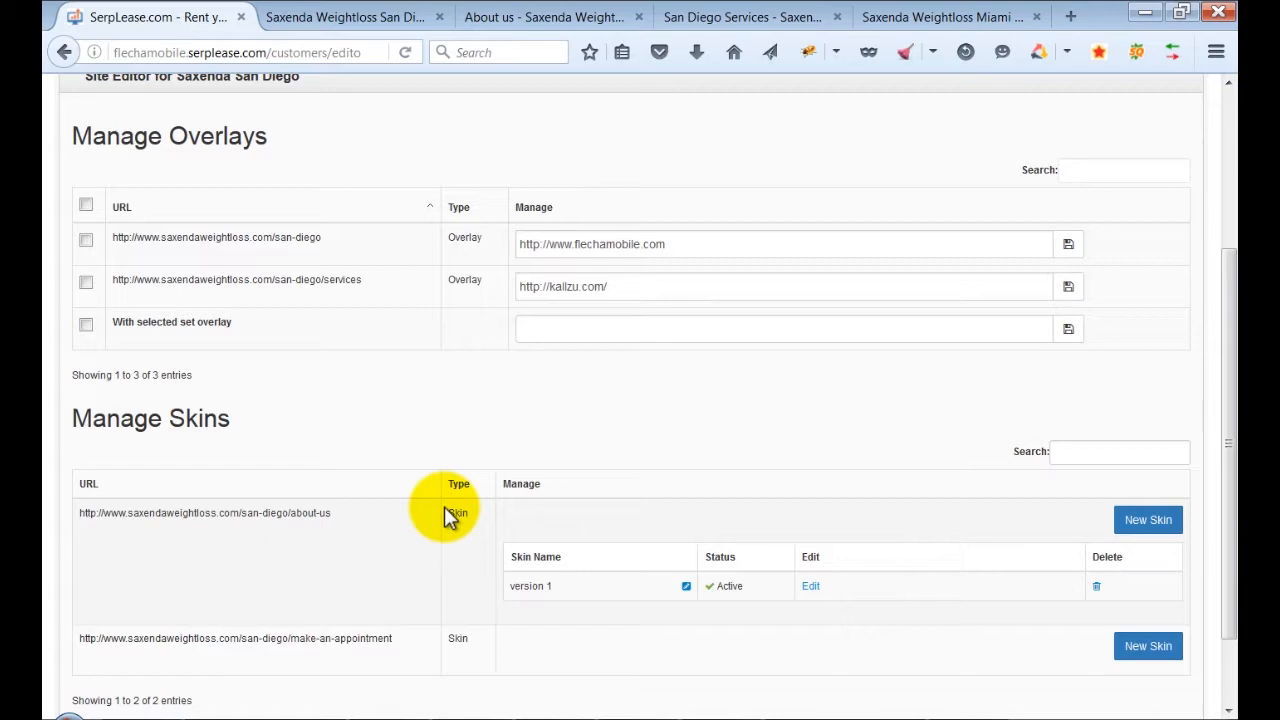
scroll(444, 512, up, 3)
click(106, 213)
scroll(1089, 463, down, 2)
click(1084, 458)
key(Return)
Check the live San Diego home, About us and Services pages again for the effect of ending the lease.
click(345, 17)
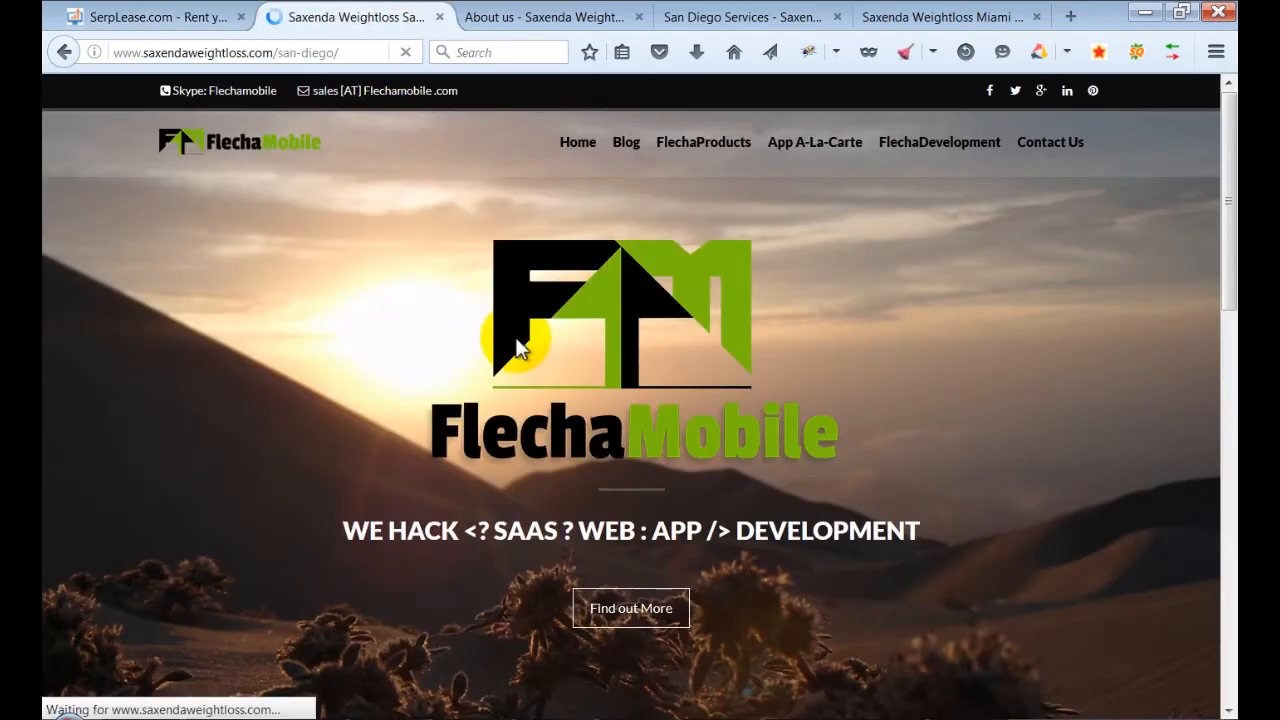
key(ctrl+Tab)
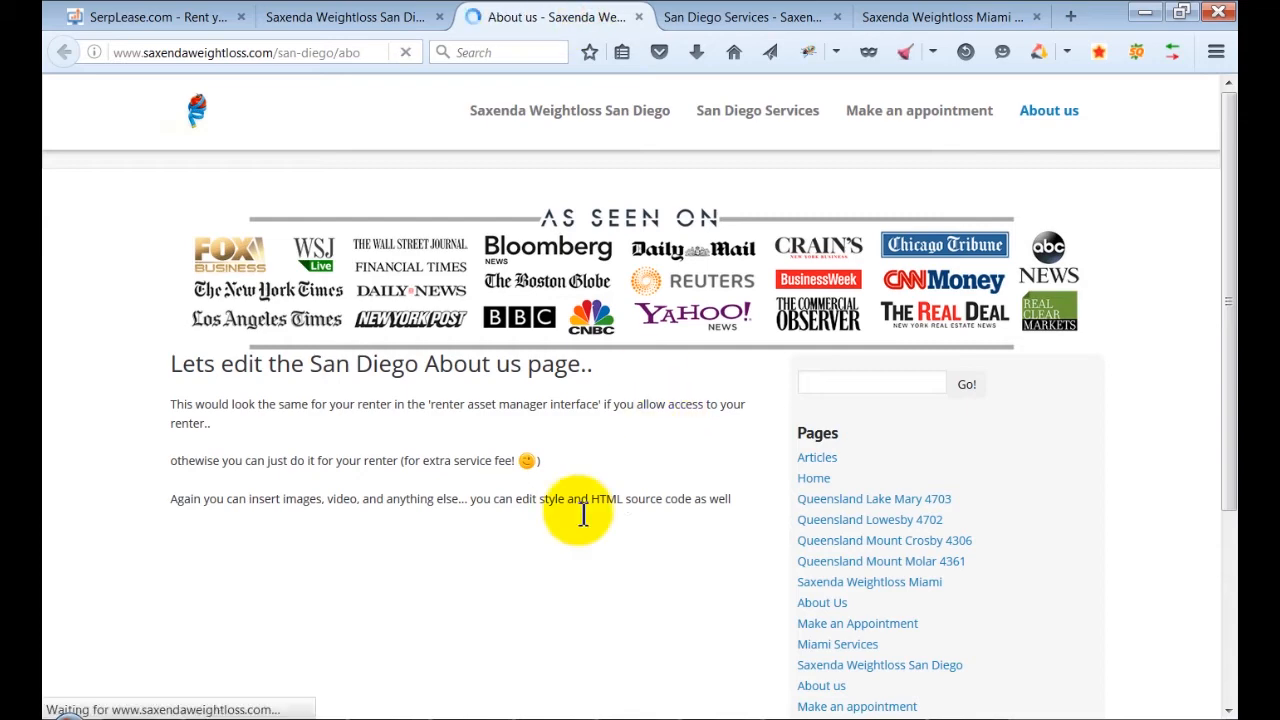
key(ctrl+Tab)
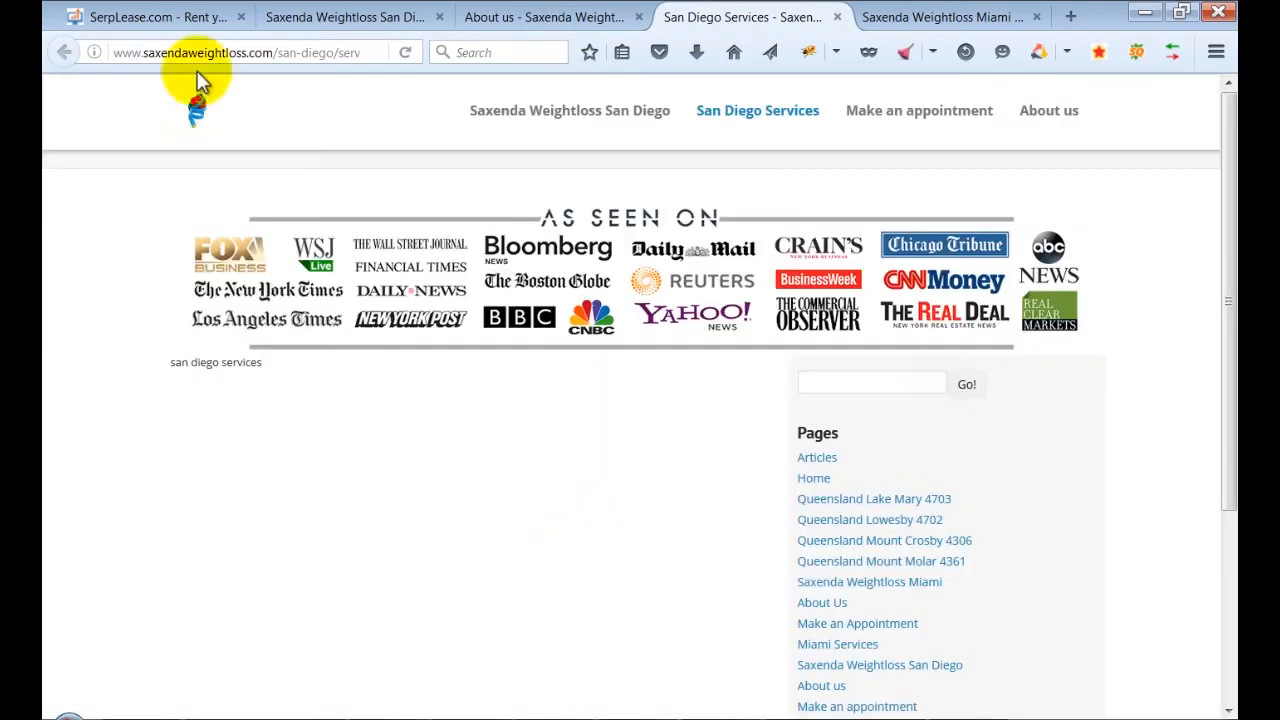
key(ctrl+Tab)
key(ctrl+Tab)
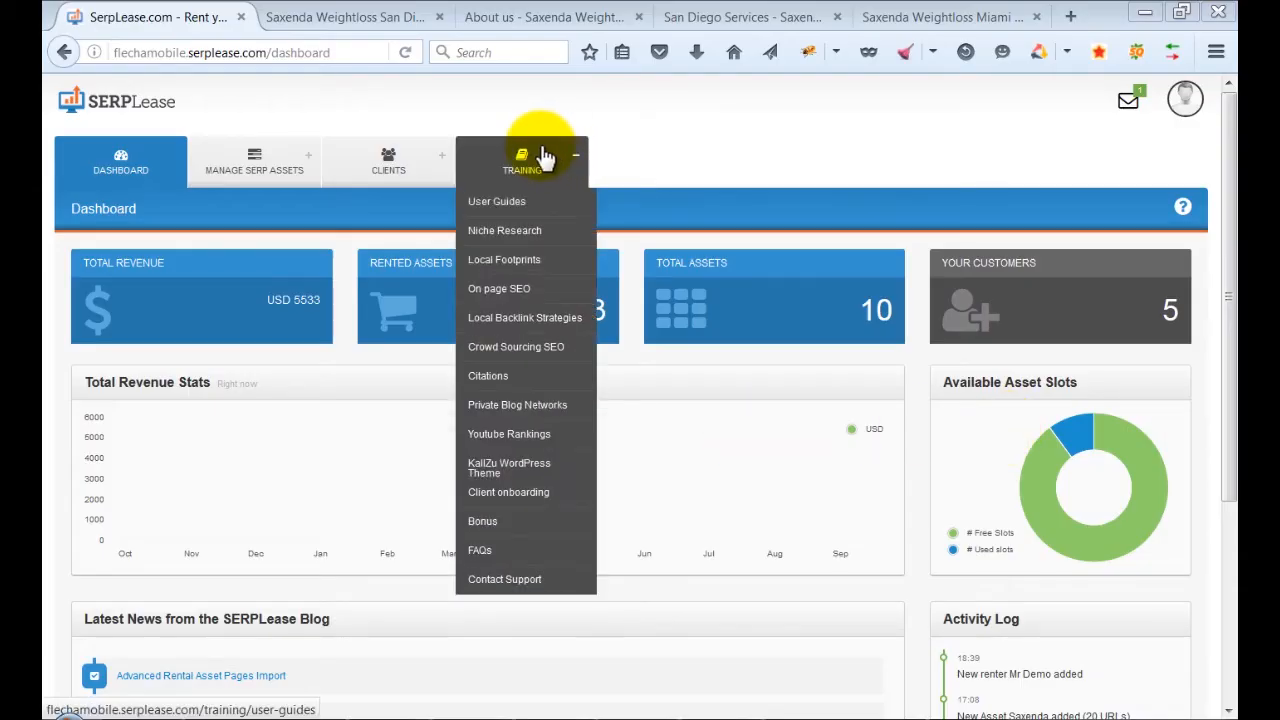
Open the Training Centre's User Guides and look through the available how-to videos.
click(541, 157)
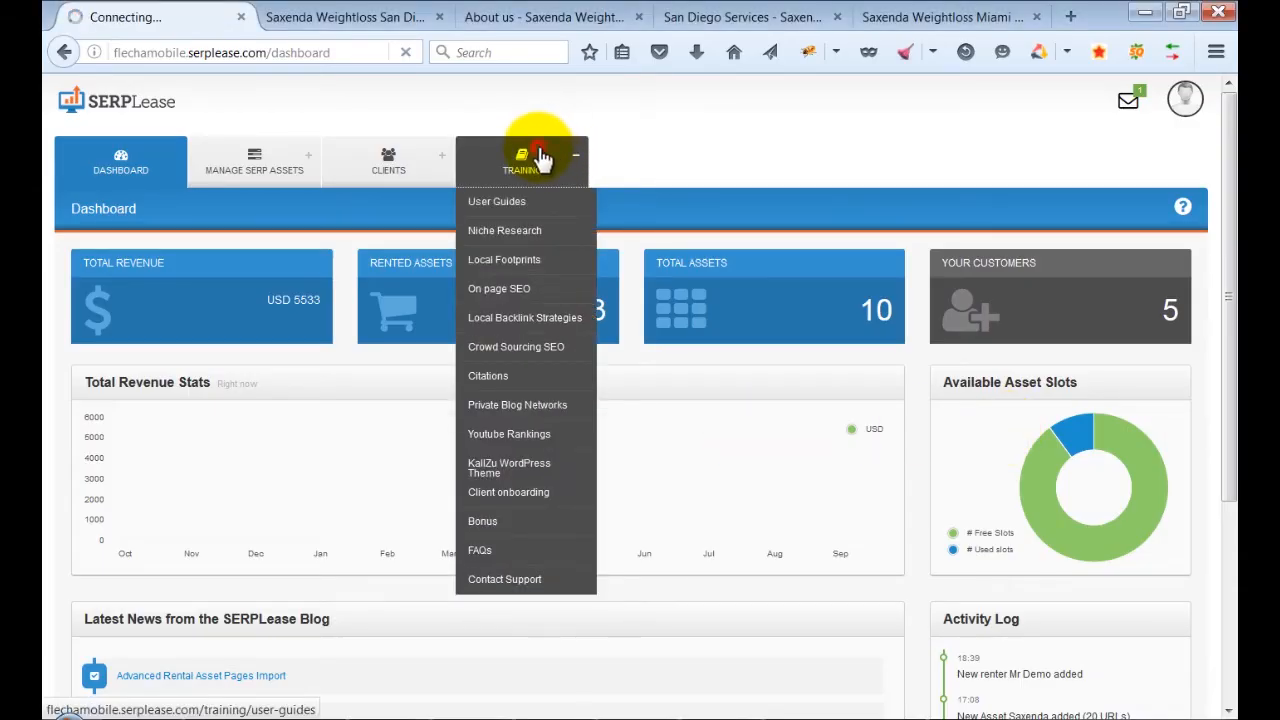
scroll(534, 320, down, 4)
scroll(530, 330, down, 15)
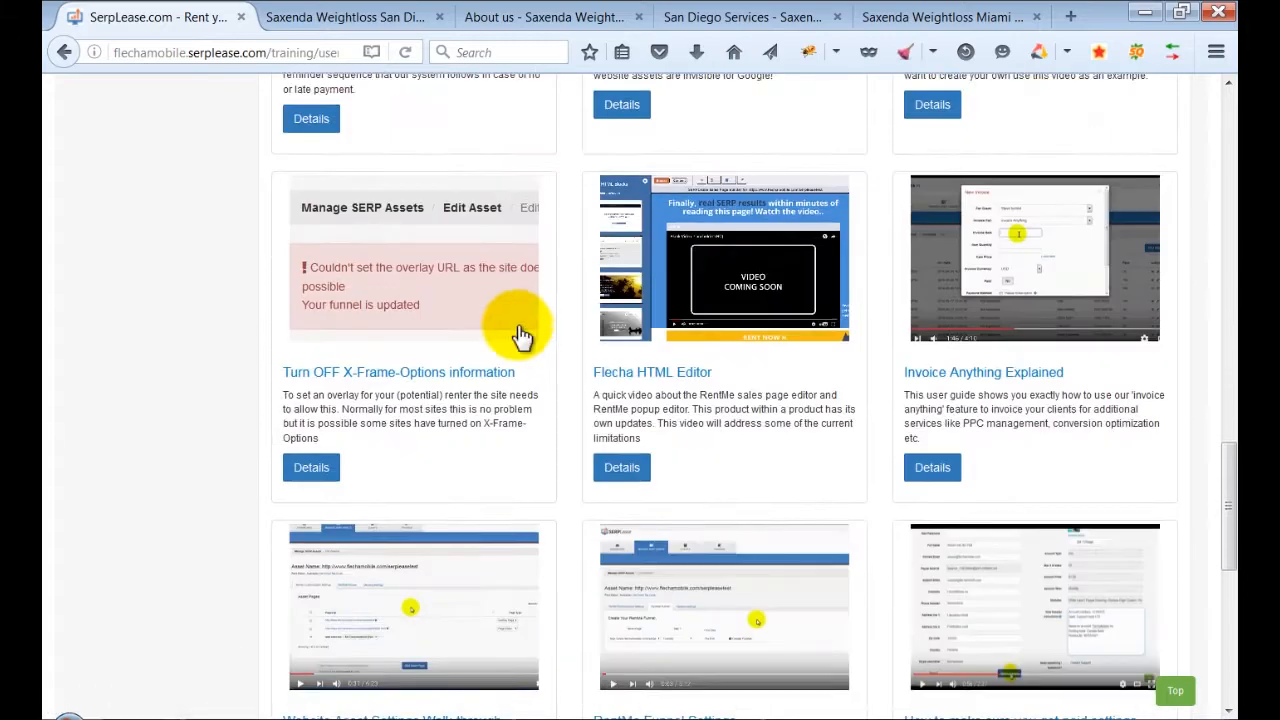
scroll(513, 343, down, 3)
scroll(486, 343, up, 3)
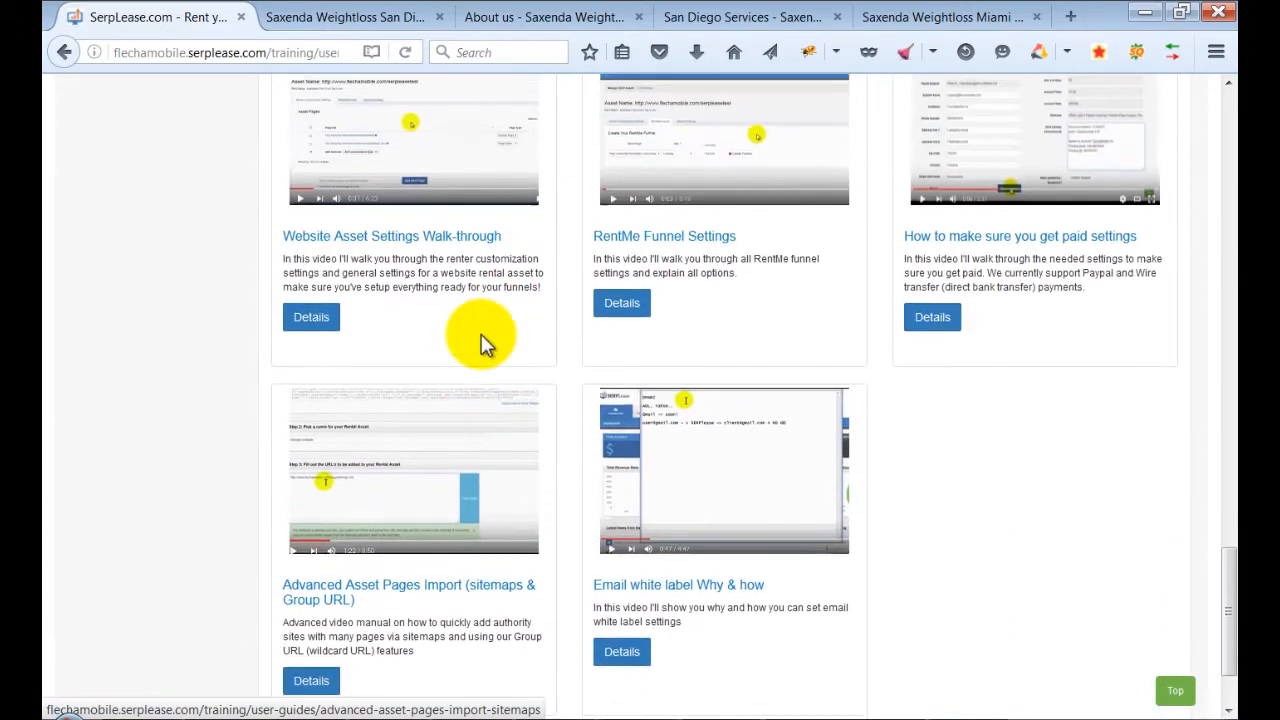
scroll(481, 334, up, 3)
scroll(483, 340, up, 6)
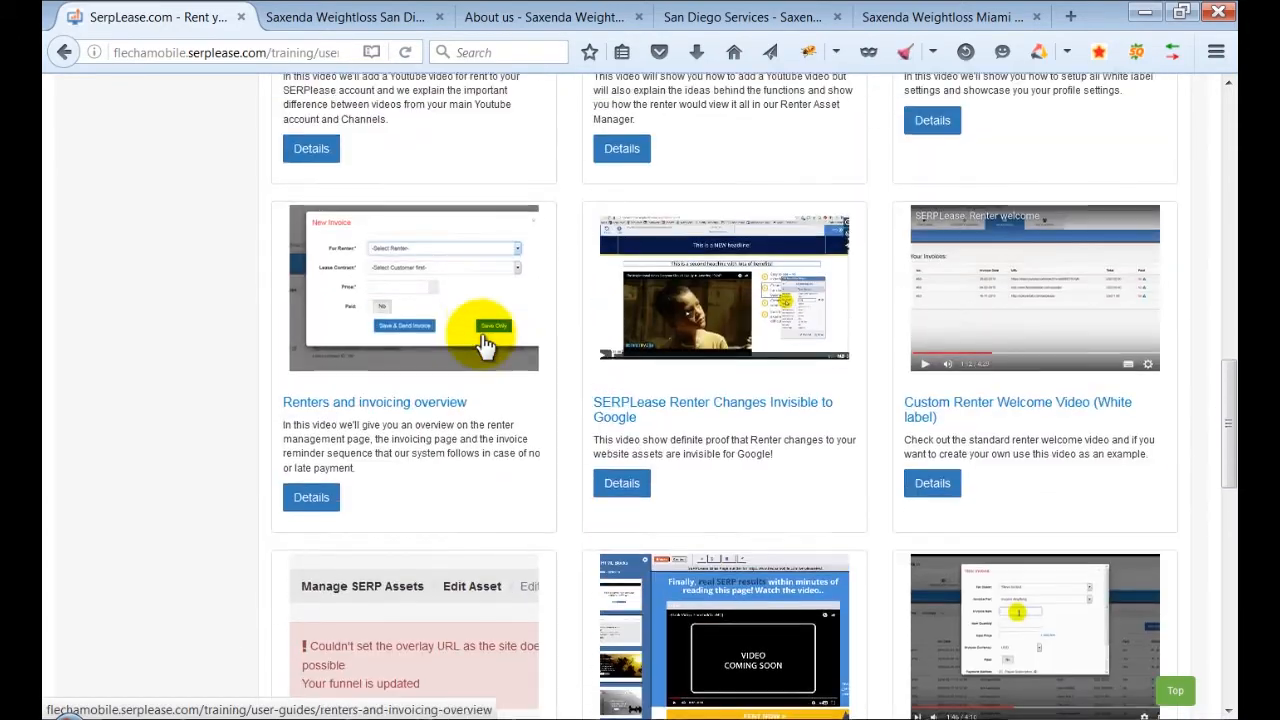
scroll(480, 343, up, 9)
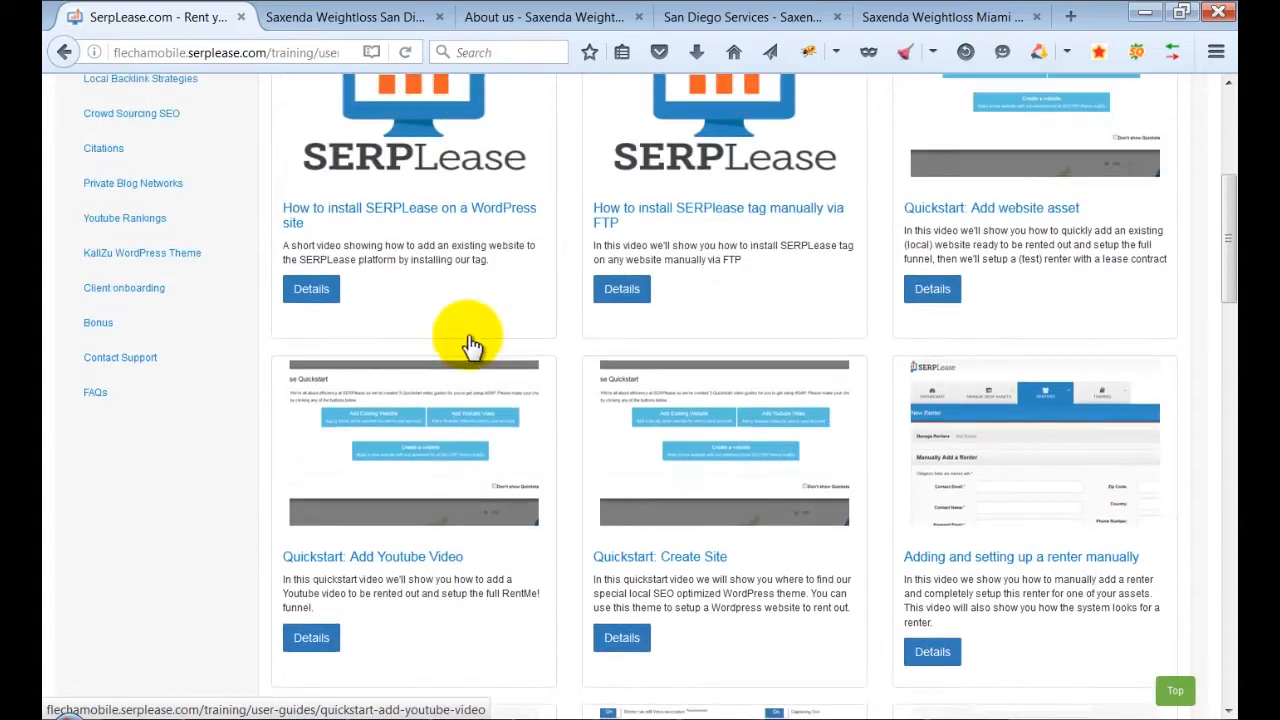
Look through the Niche Research and On page SEO training modules.
click(114, 212)
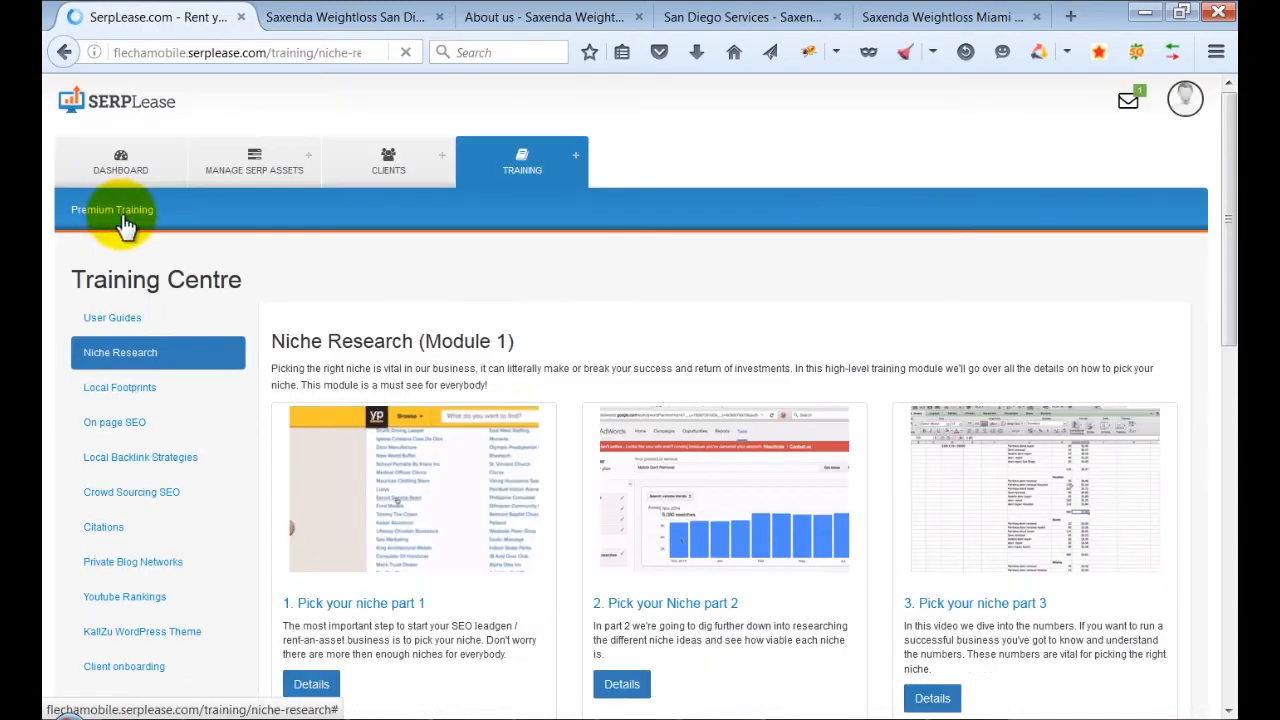
scroll(494, 364, down, 7)
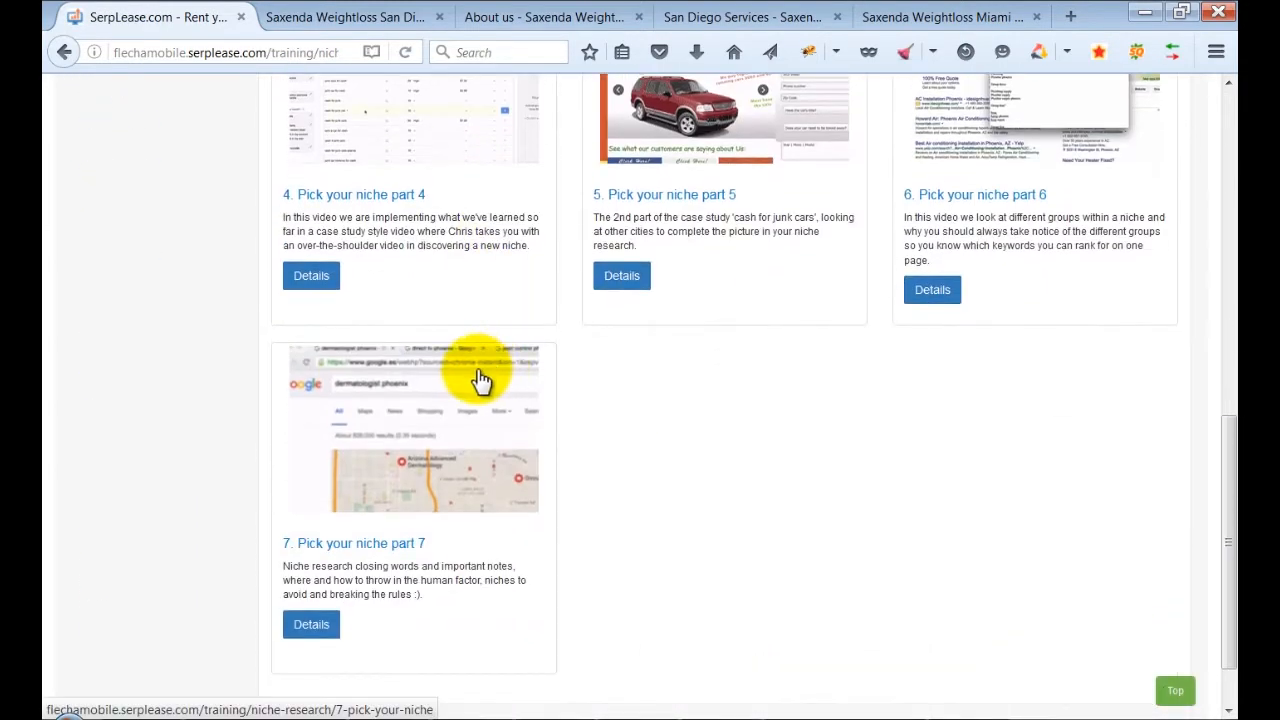
scroll(480, 380, up, 3)
scroll(480, 380, up, 3)
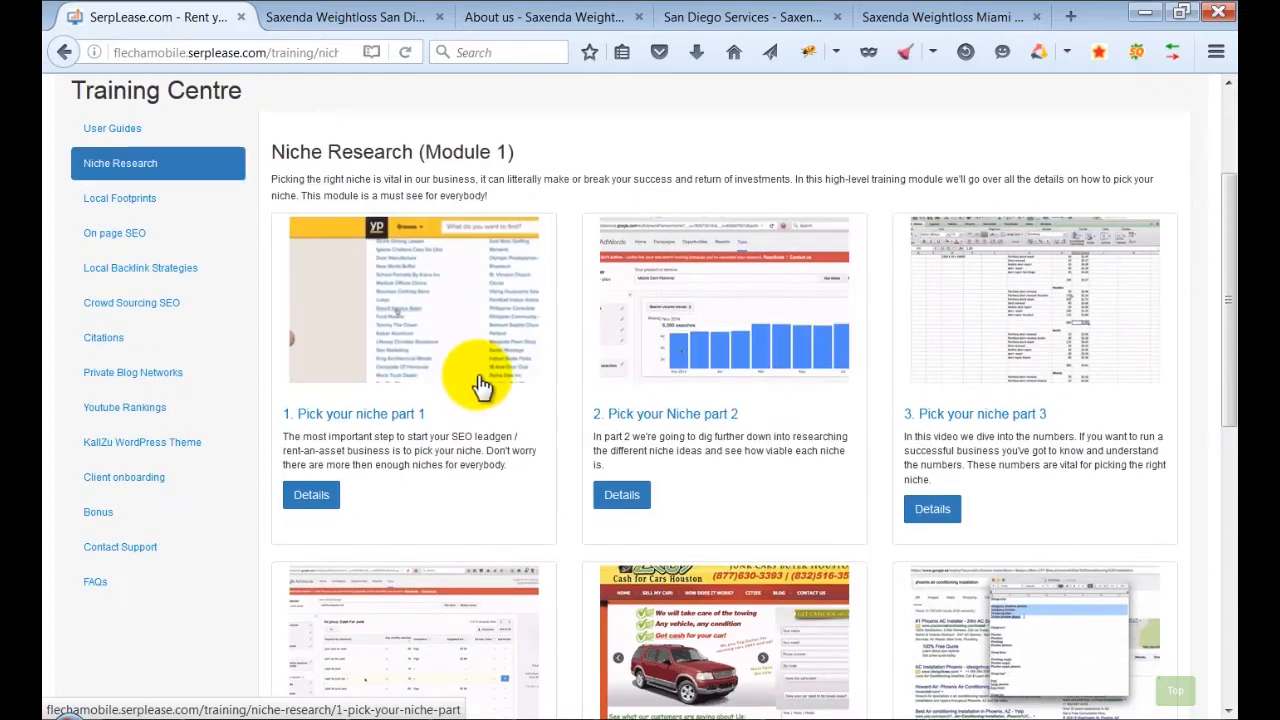
click(116, 236)
scroll(526, 410, down, 6)
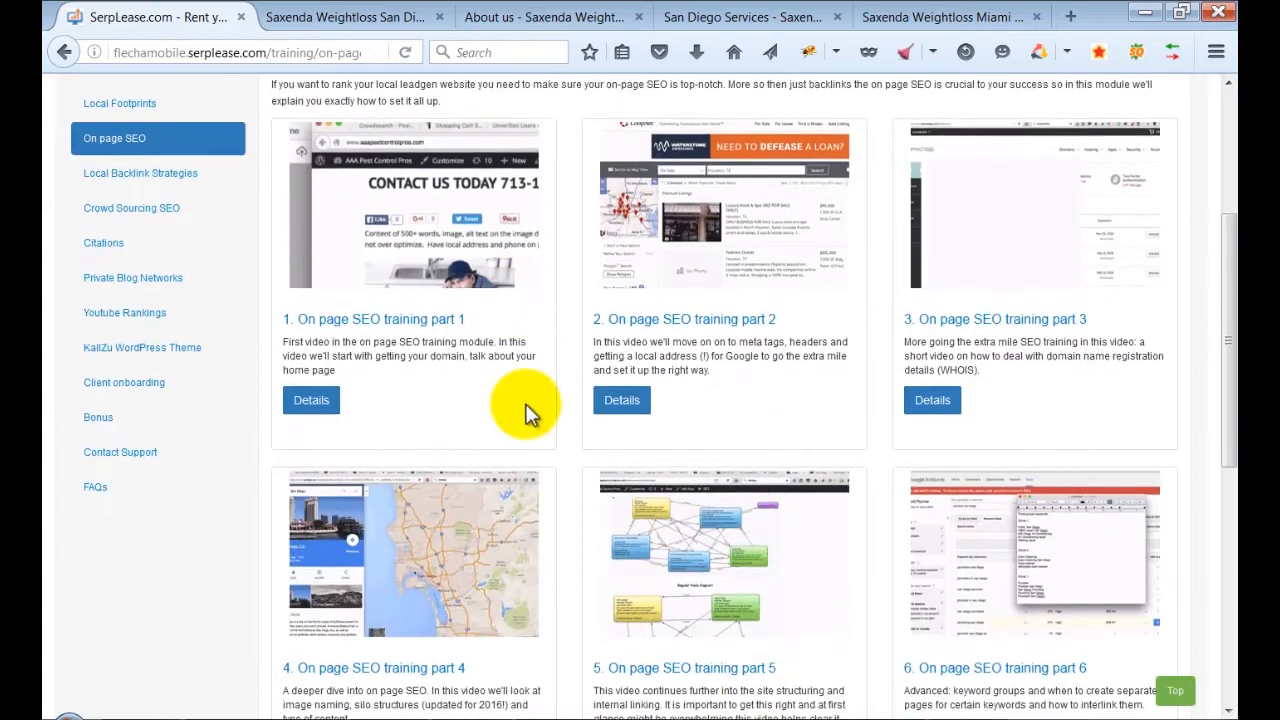
scroll(532, 410, down, 1)
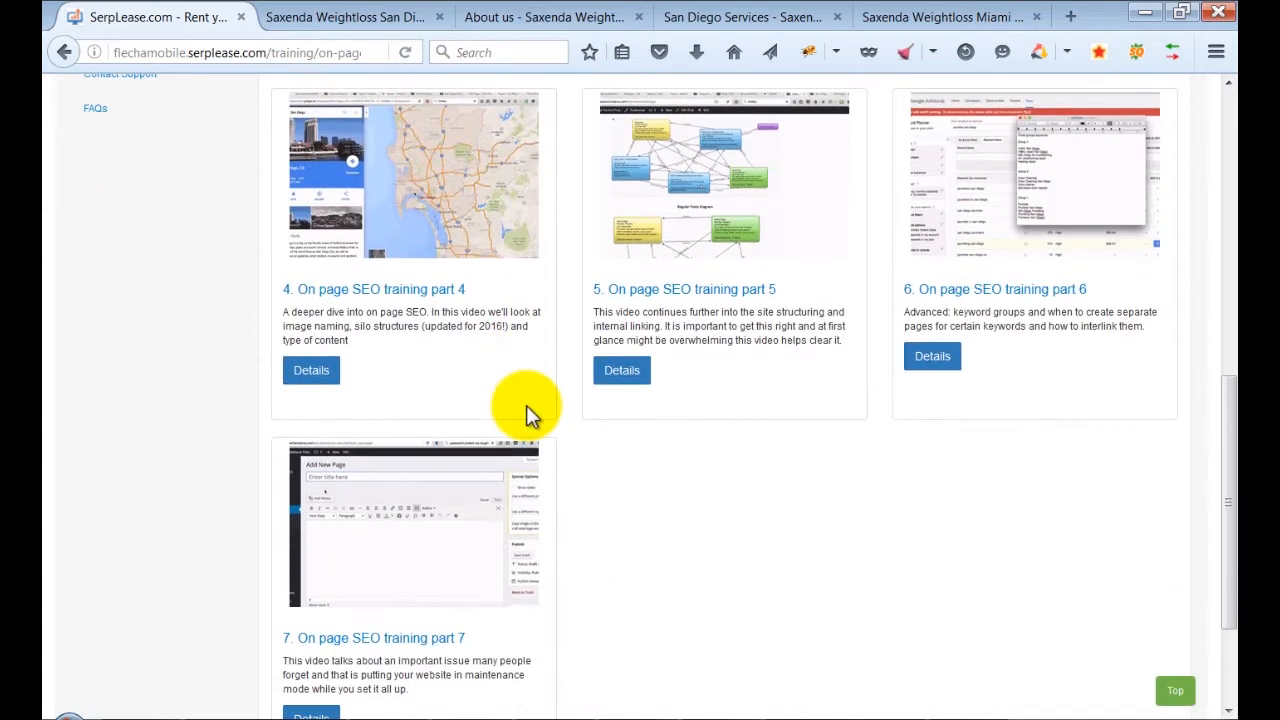
Open On page SEO training part 5 and examine its video and mind map.
click(700, 288)
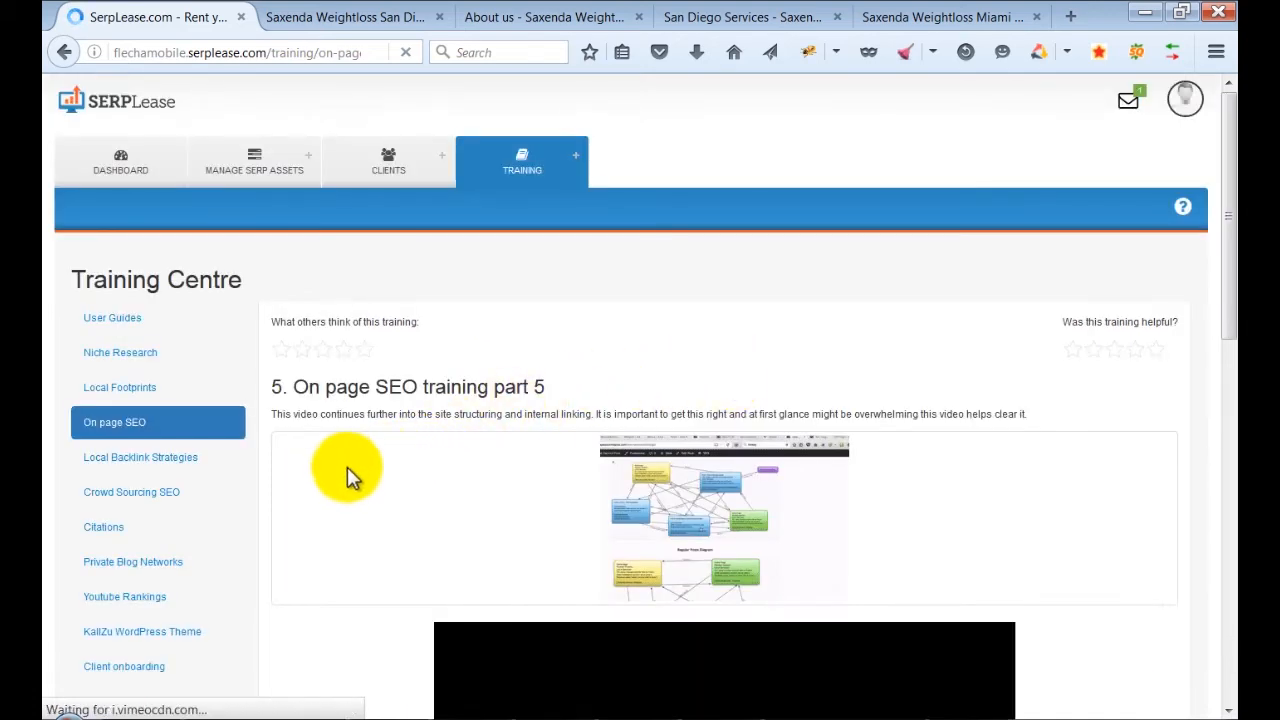
scroll(330, 473, down, 5)
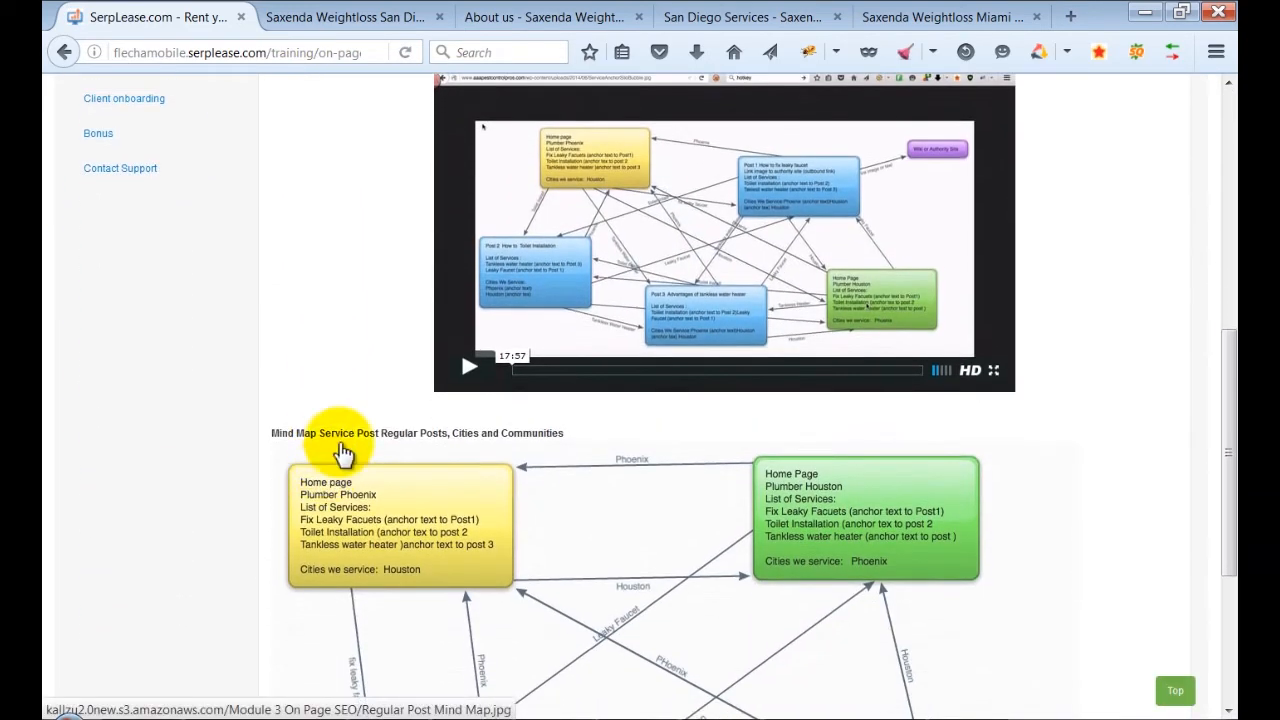
scroll(360, 380, down, 3)
scroll(360, 380, up, 5)
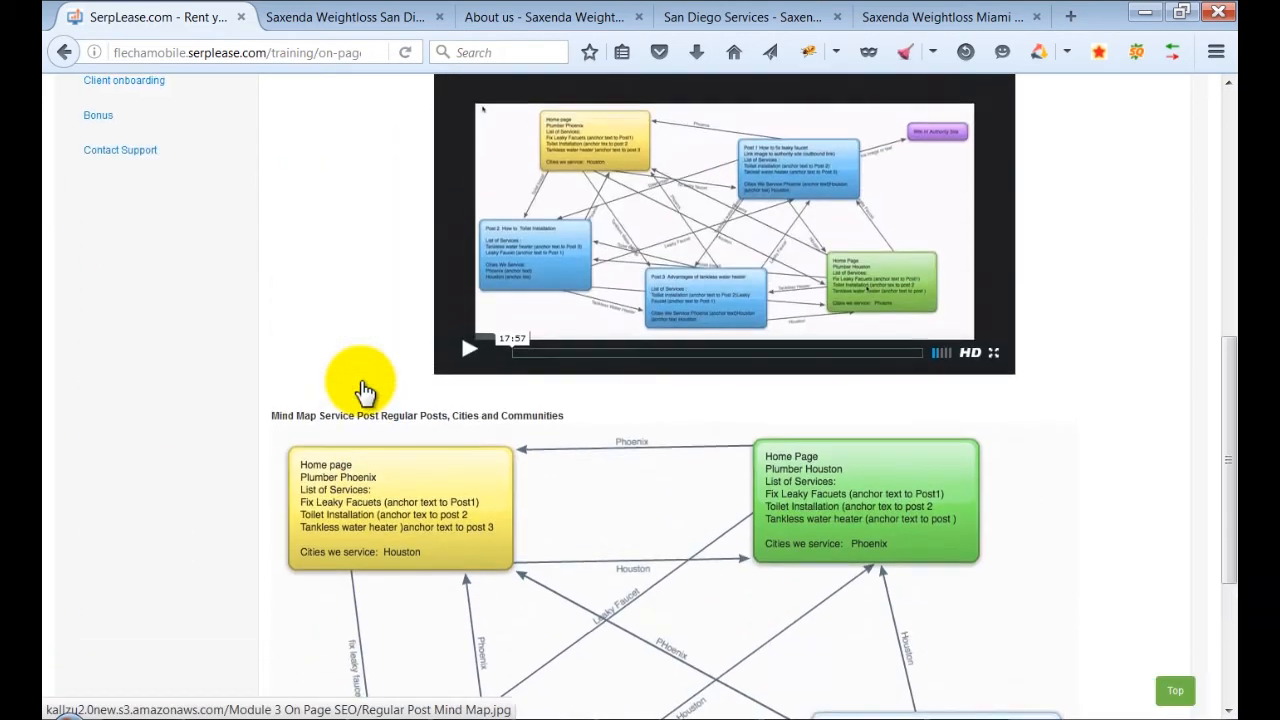
scroll(360, 380, up, 2)
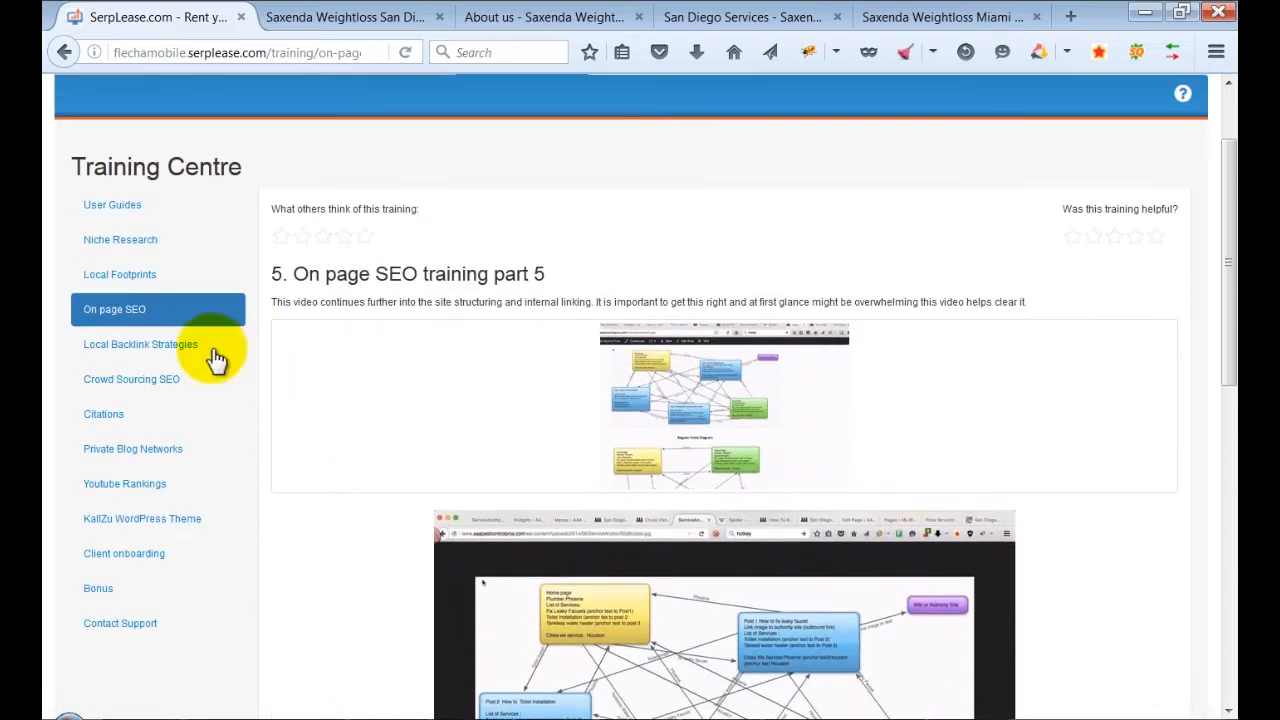
Look through the Private Blog Networks training and the Bonus material.
click(136, 452)
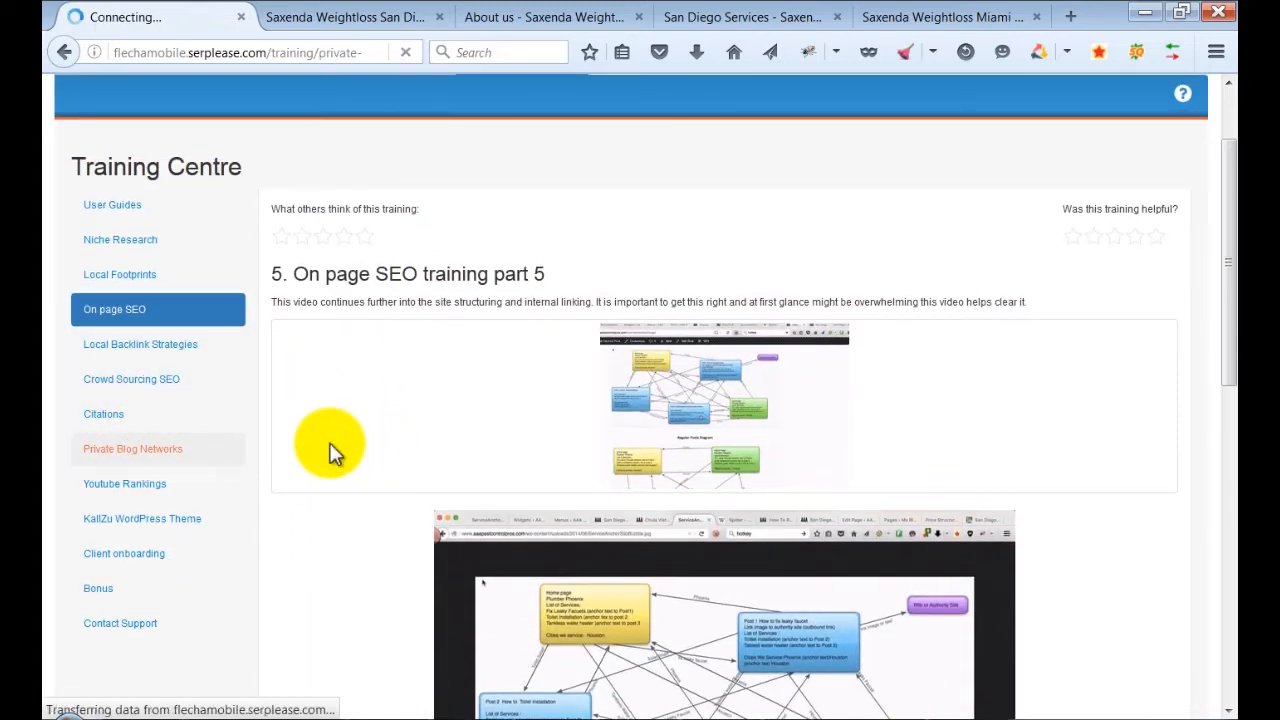
scroll(520, 455, down, 8)
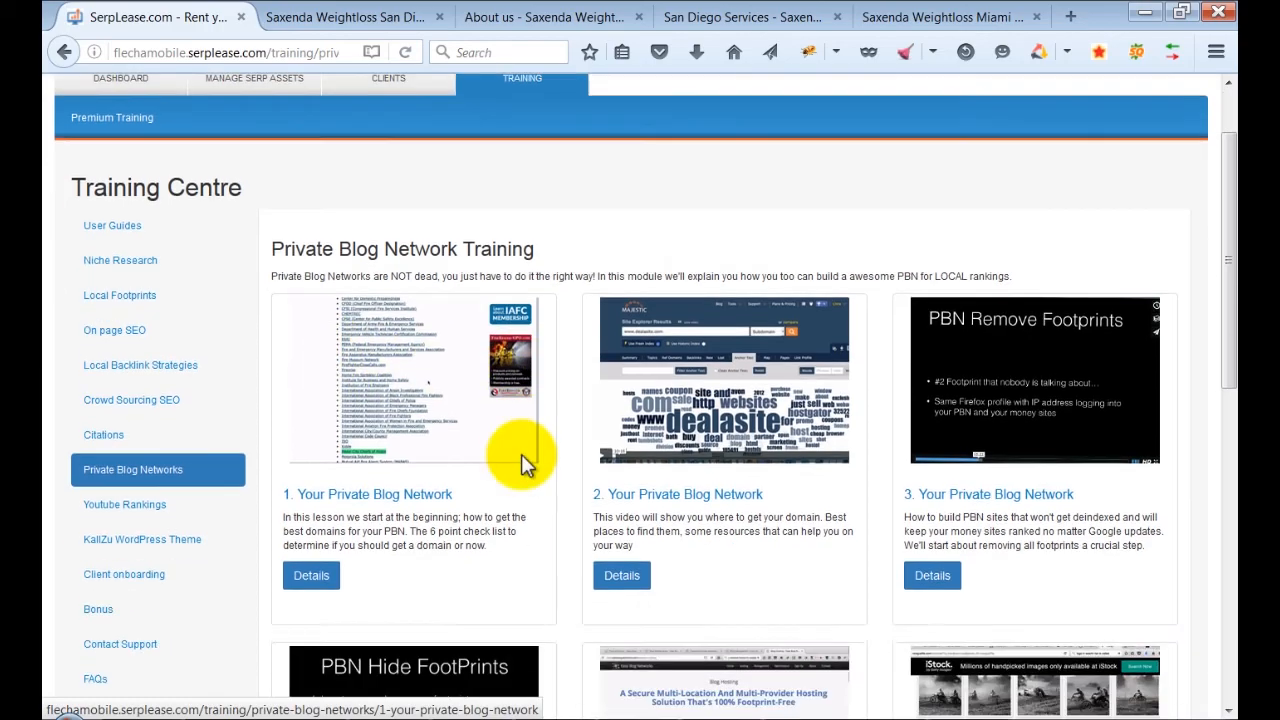
scroll(510, 457, up, 6)
scroll(420, 475, up, 3)
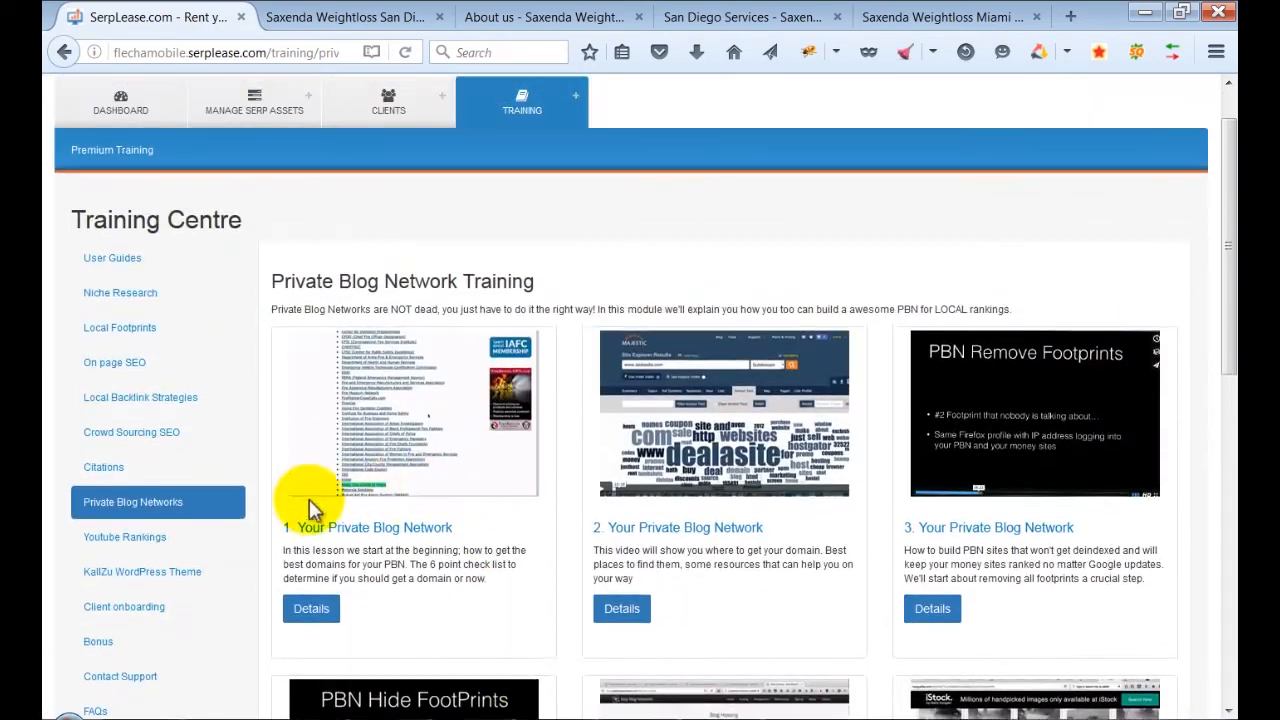
scroll(230, 525, down, 1)
click(106, 548)
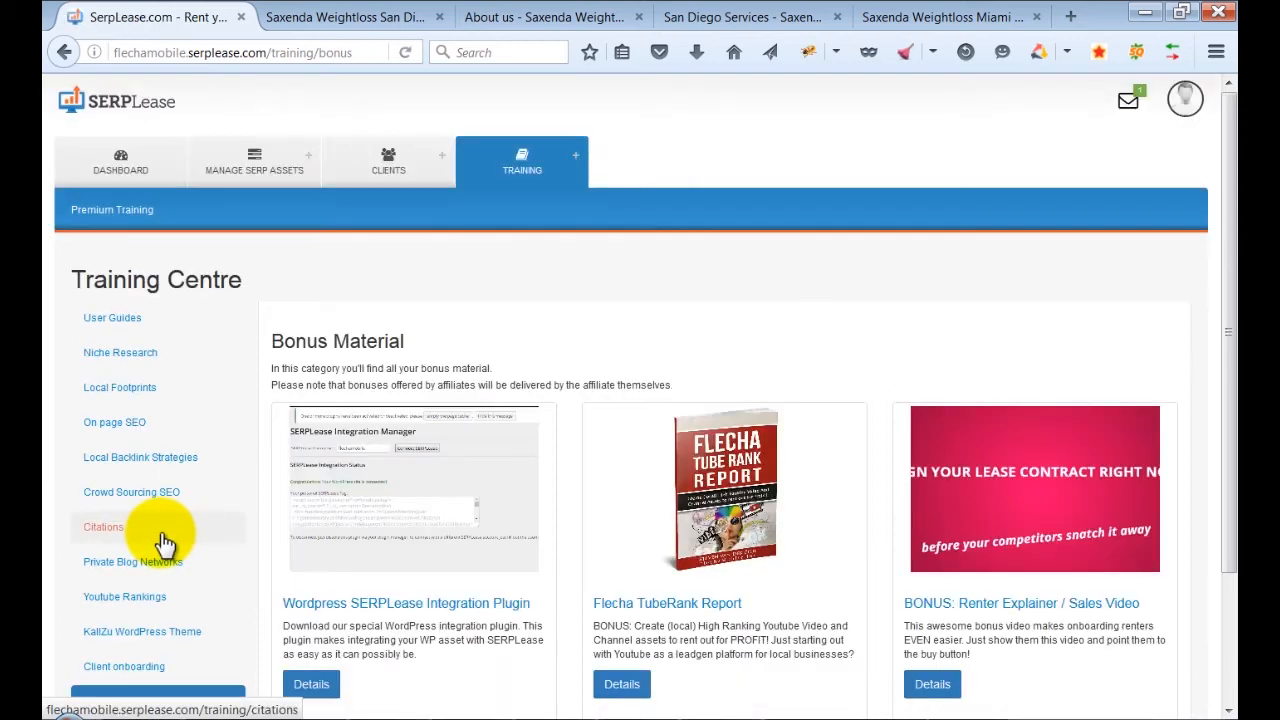
scroll(522, 458, down, 3)
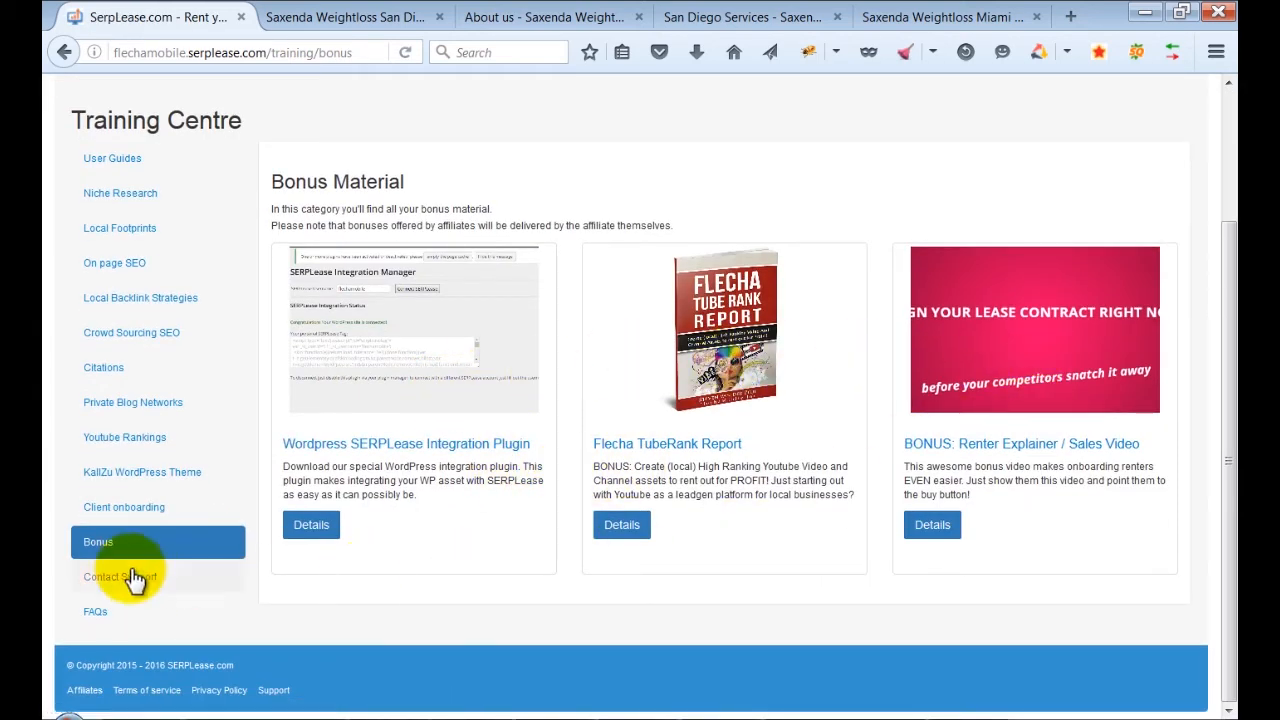
Open the FAQs, read the answer to "Is SERPLease Mobile Friendly?" and collapse it.
click(100, 614)
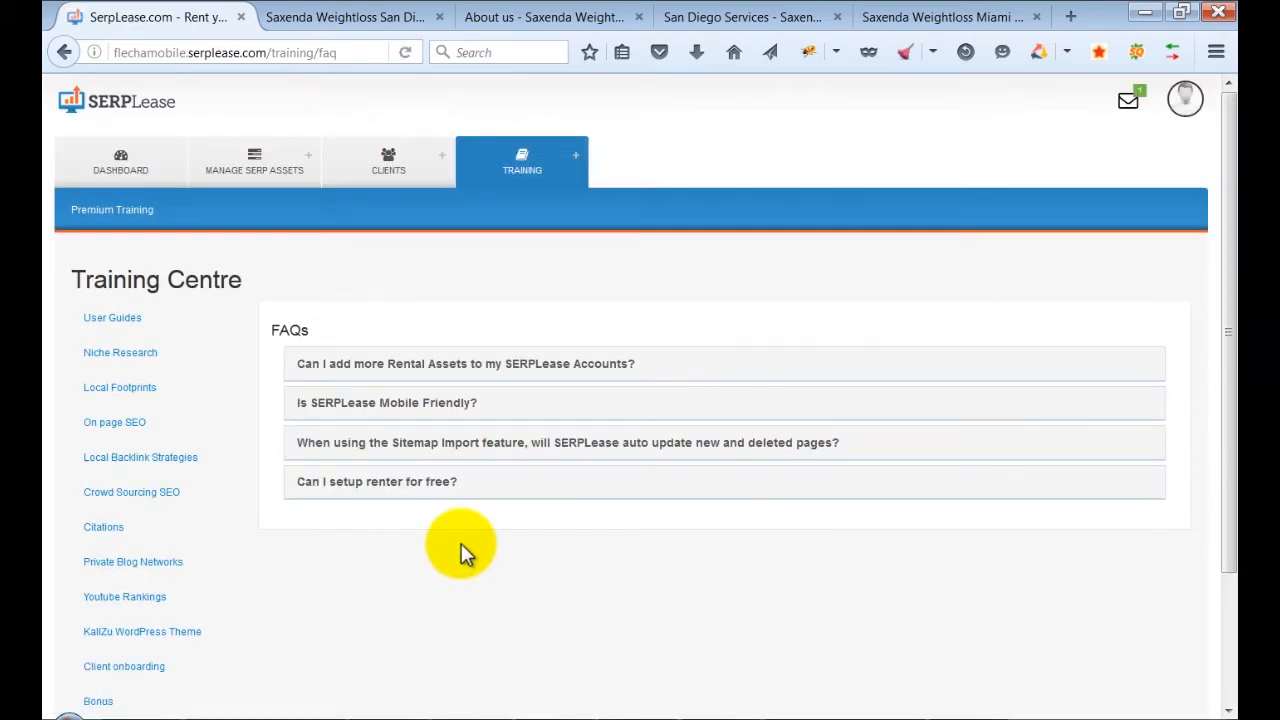
click(358, 403)
scroll(498, 457, down, 3)
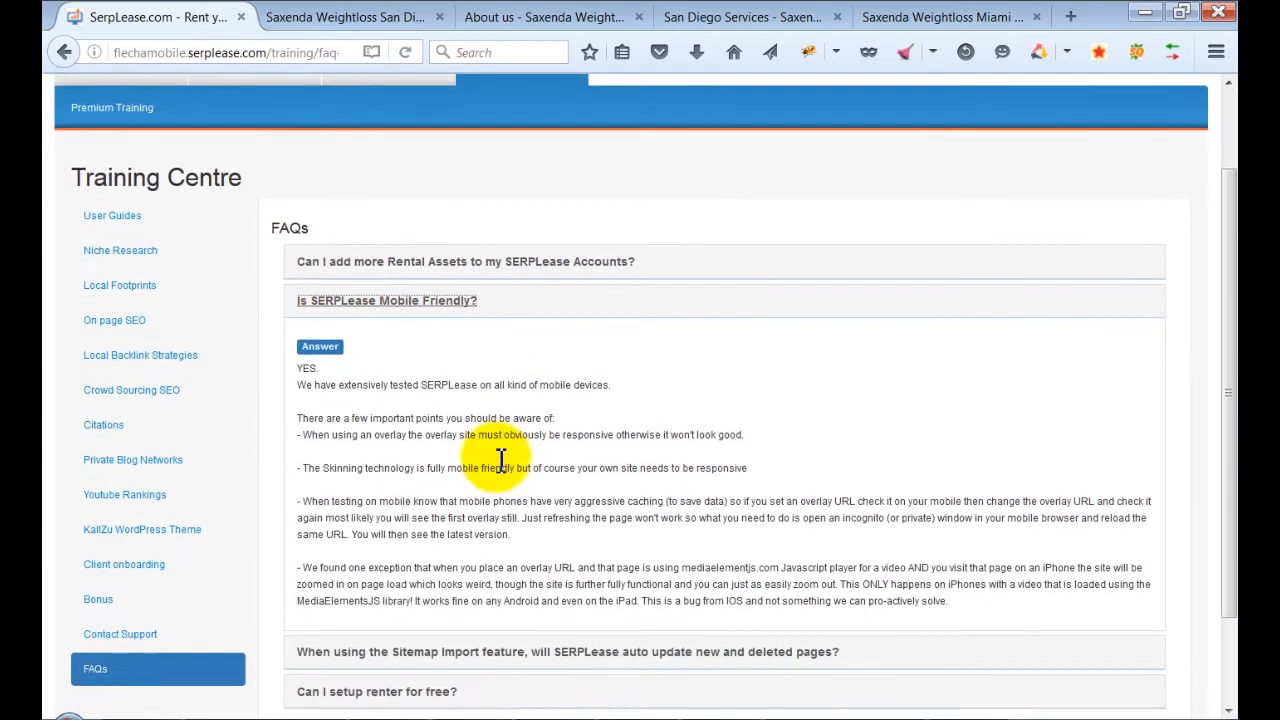
scroll(496, 457, up, 2)
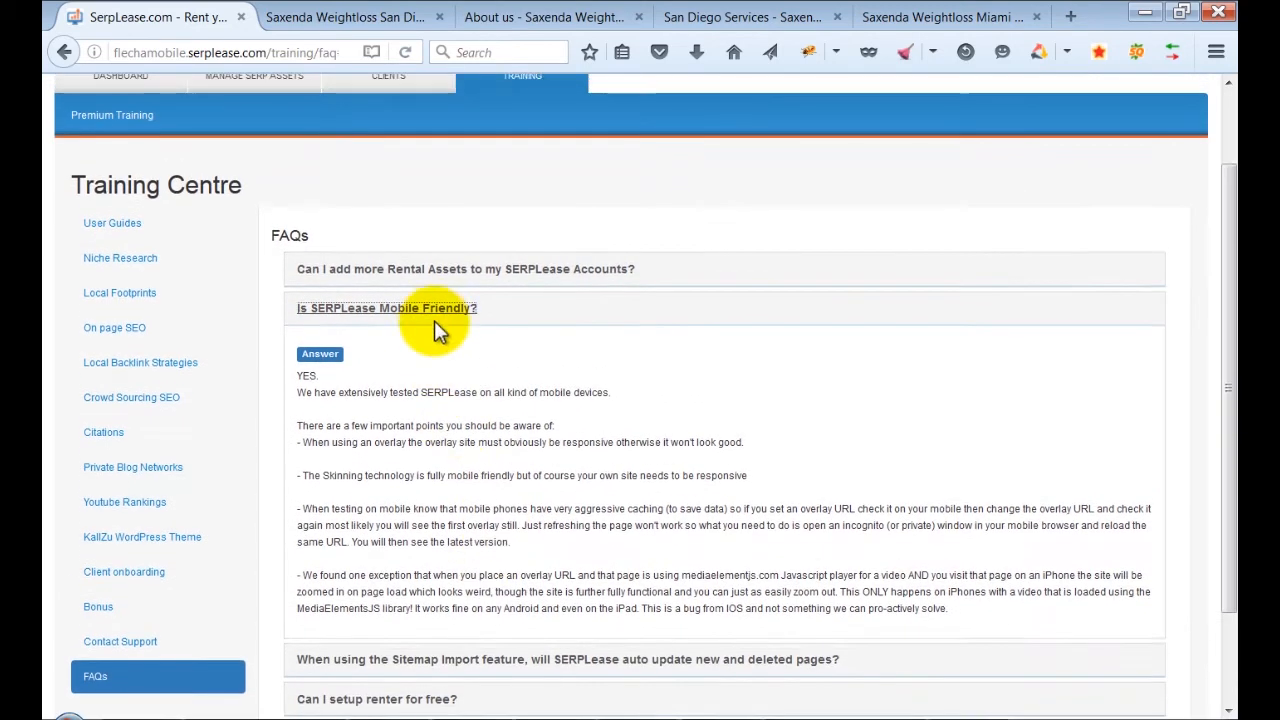
click(436, 310)
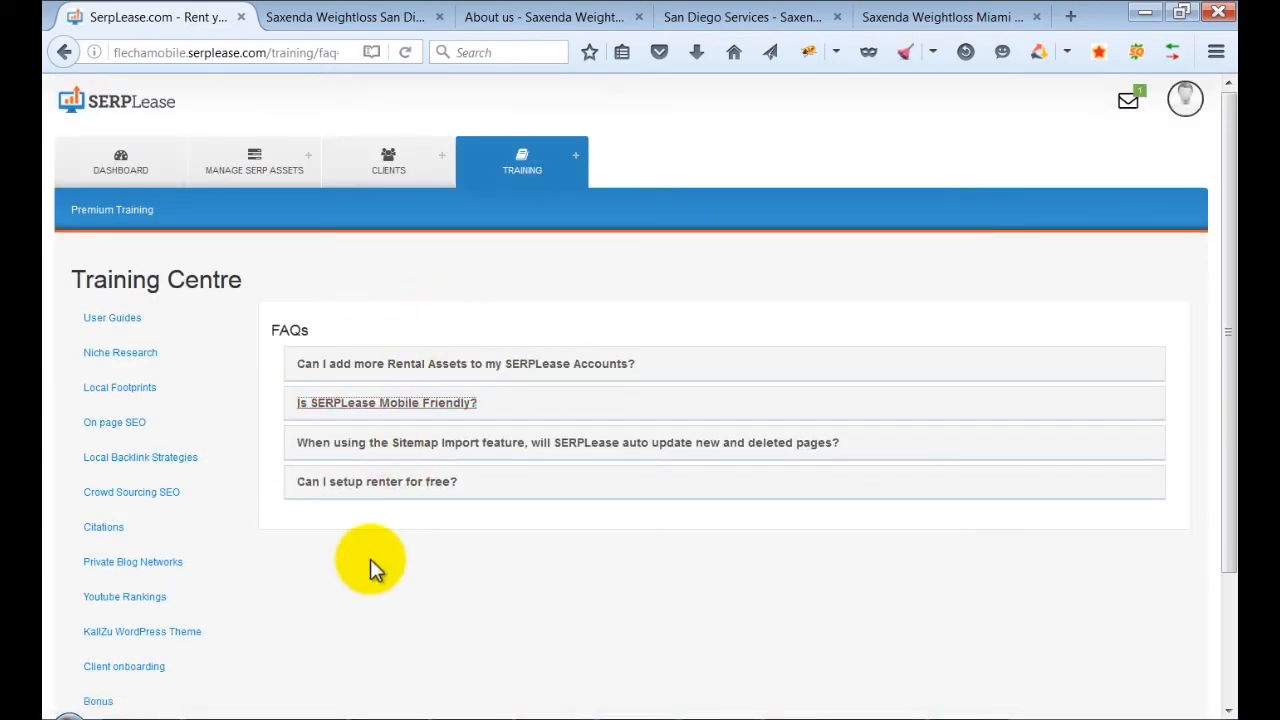
Open the Saxenda San Diego asset's RentMe! Funnel settings, look through the help video and support contact form, and close the help.
mouse_move(258, 180)
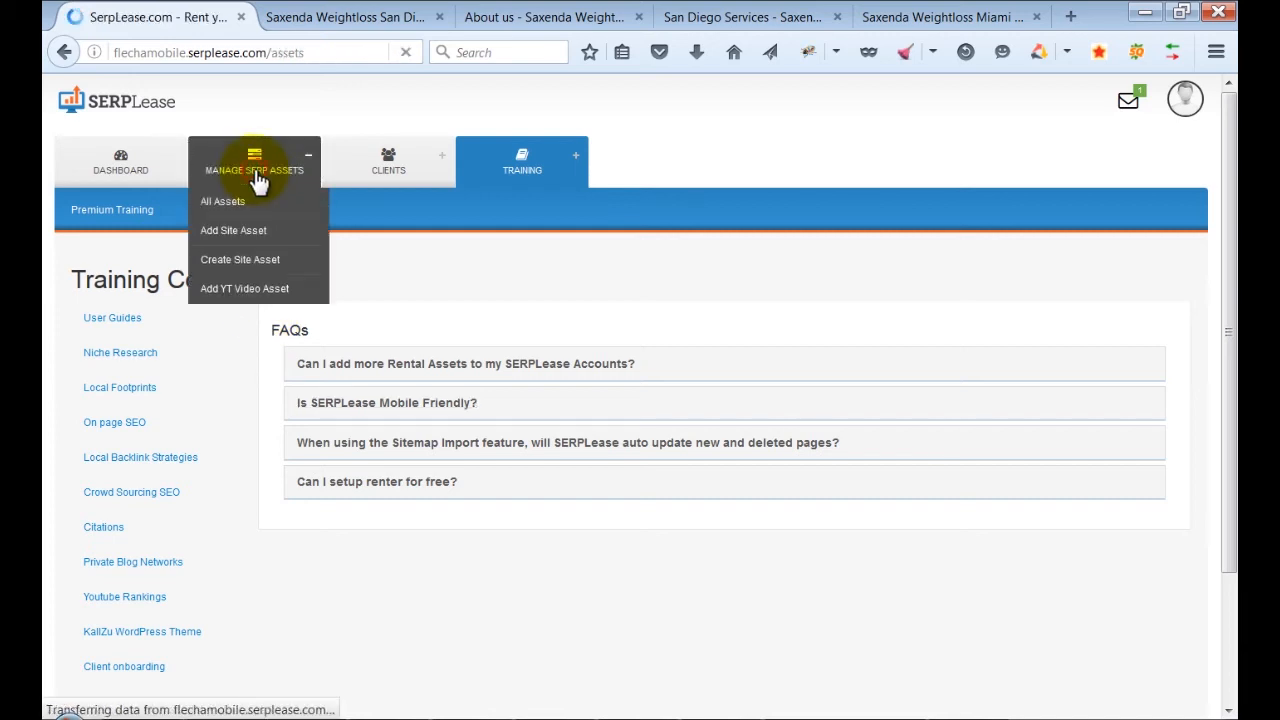
click(970, 611)
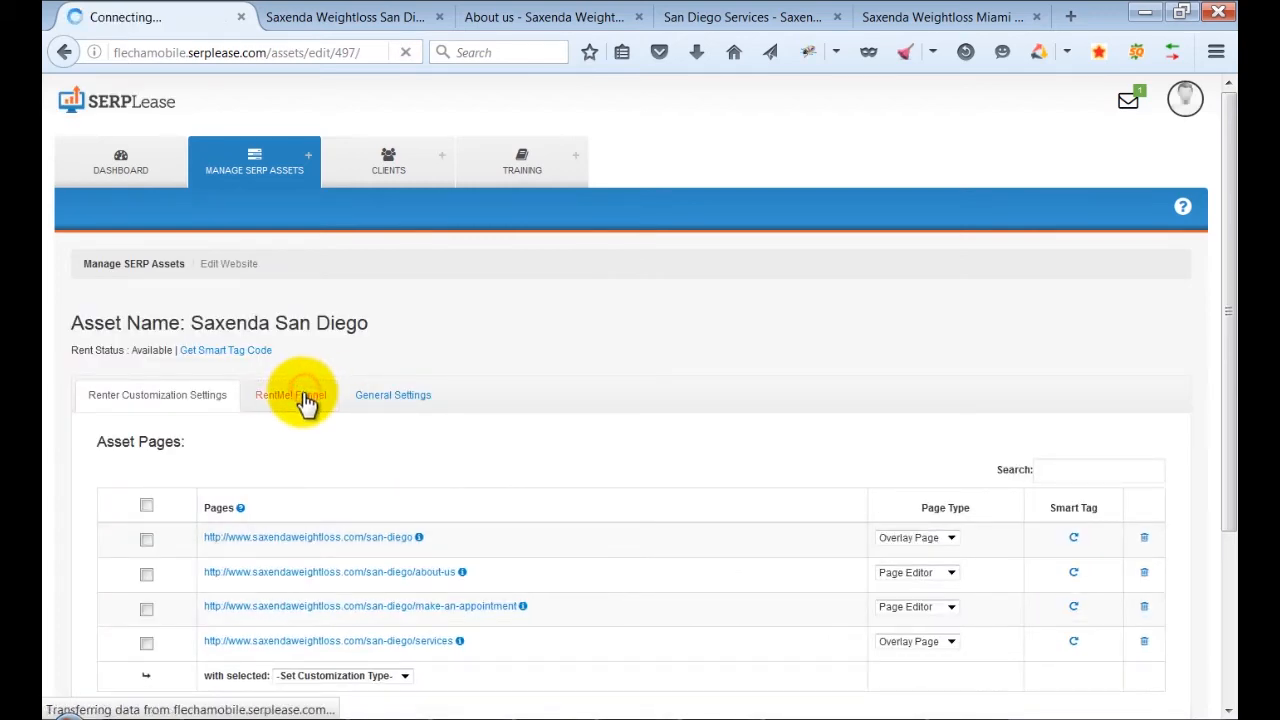
click(300, 396)
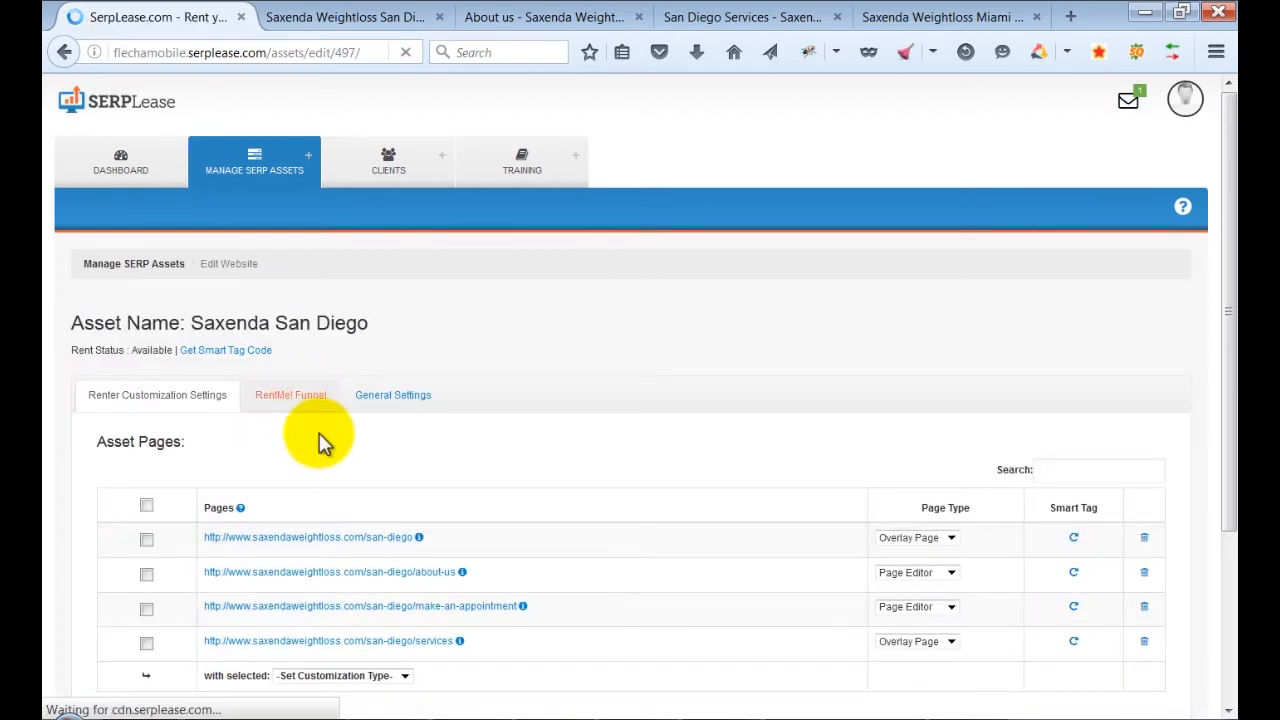
click(1183, 210)
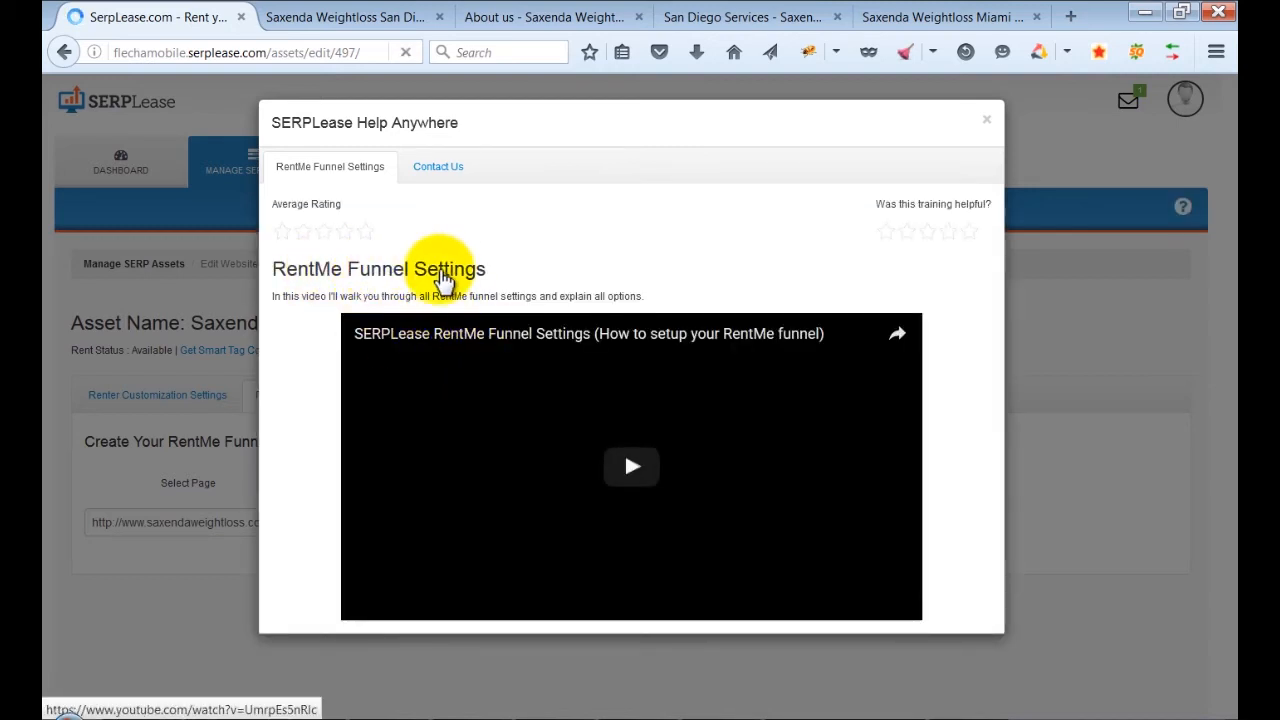
click(438, 167)
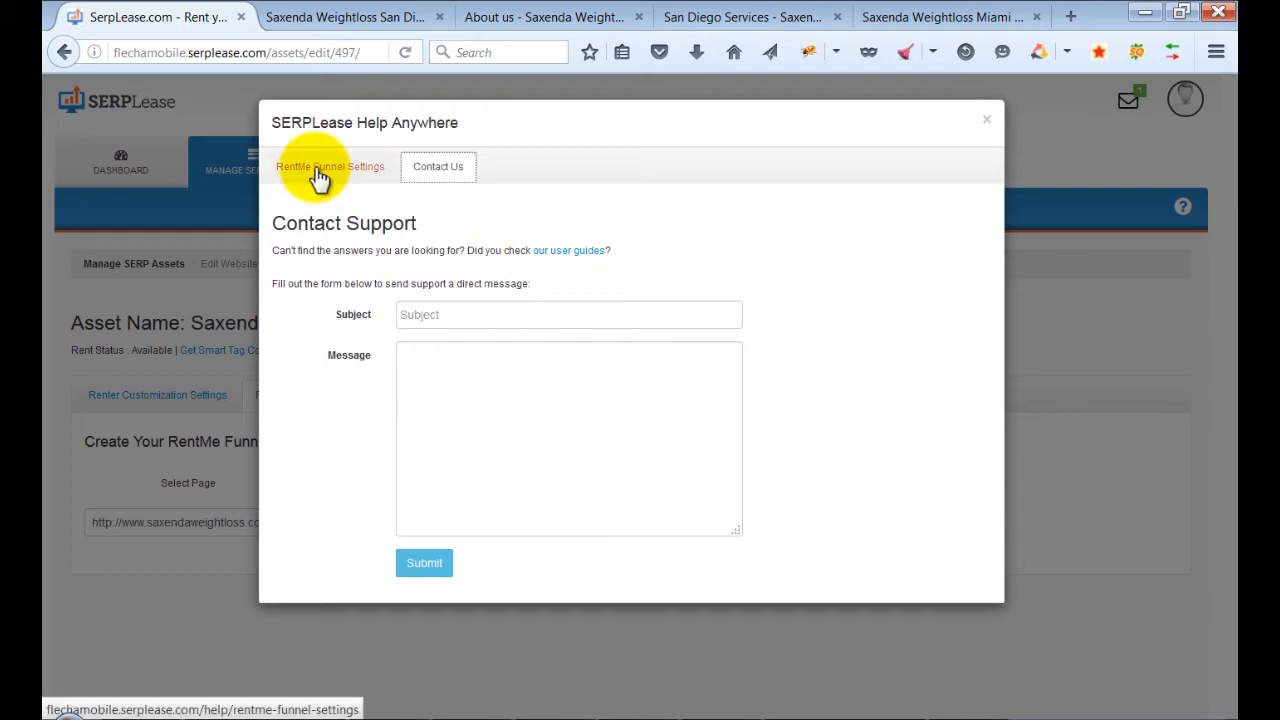
click(320, 168)
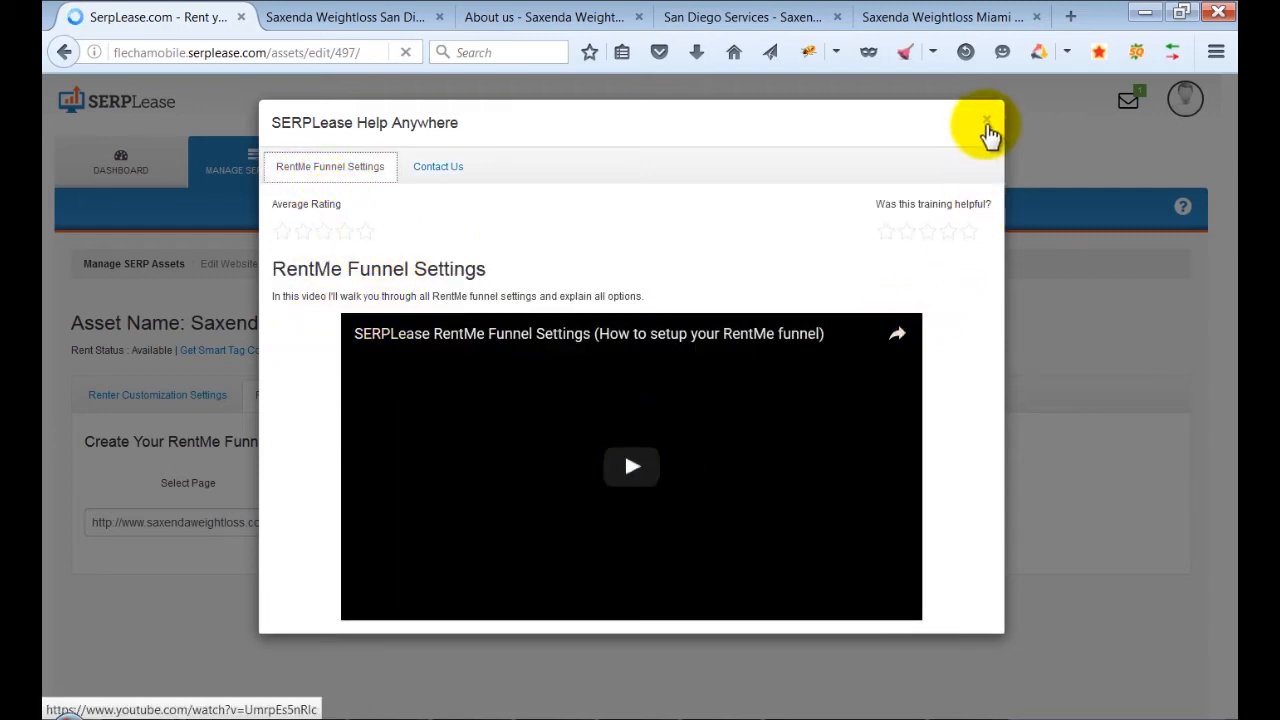
click(1034, 322)
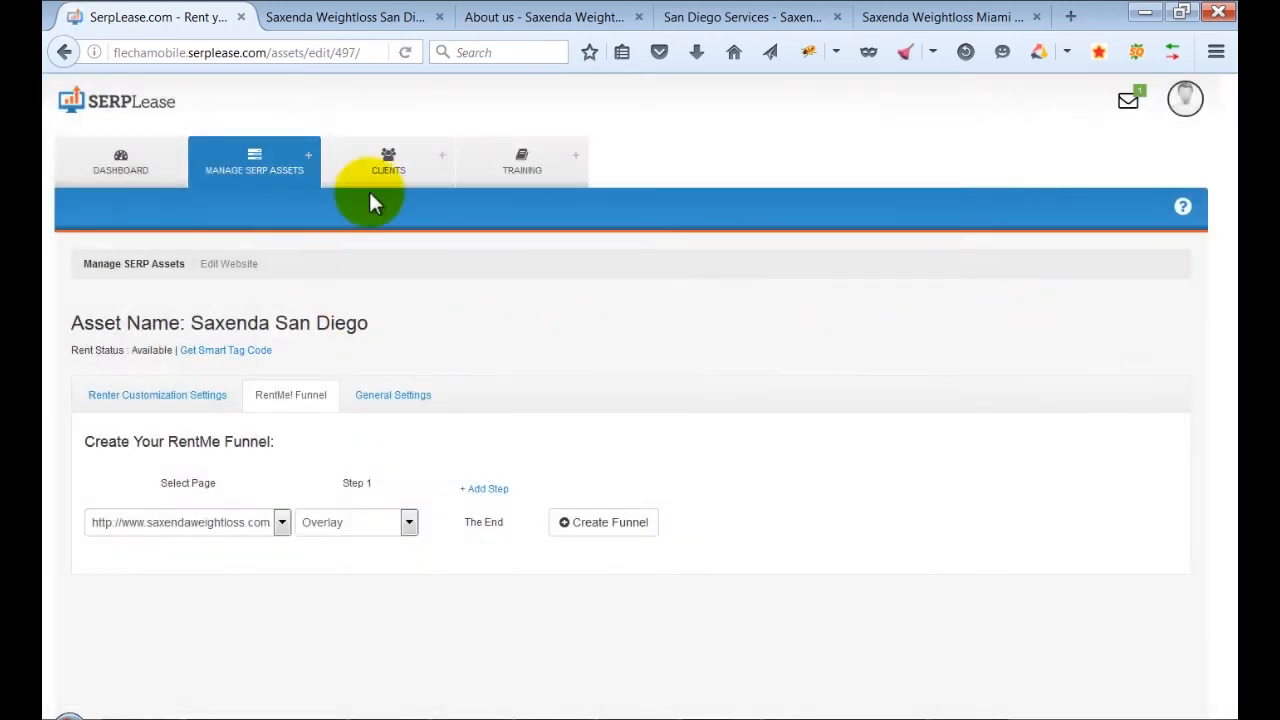
Open the client list, look through its help on renters, invoicing and adding a renter manually, and close the help.
click(388, 163)
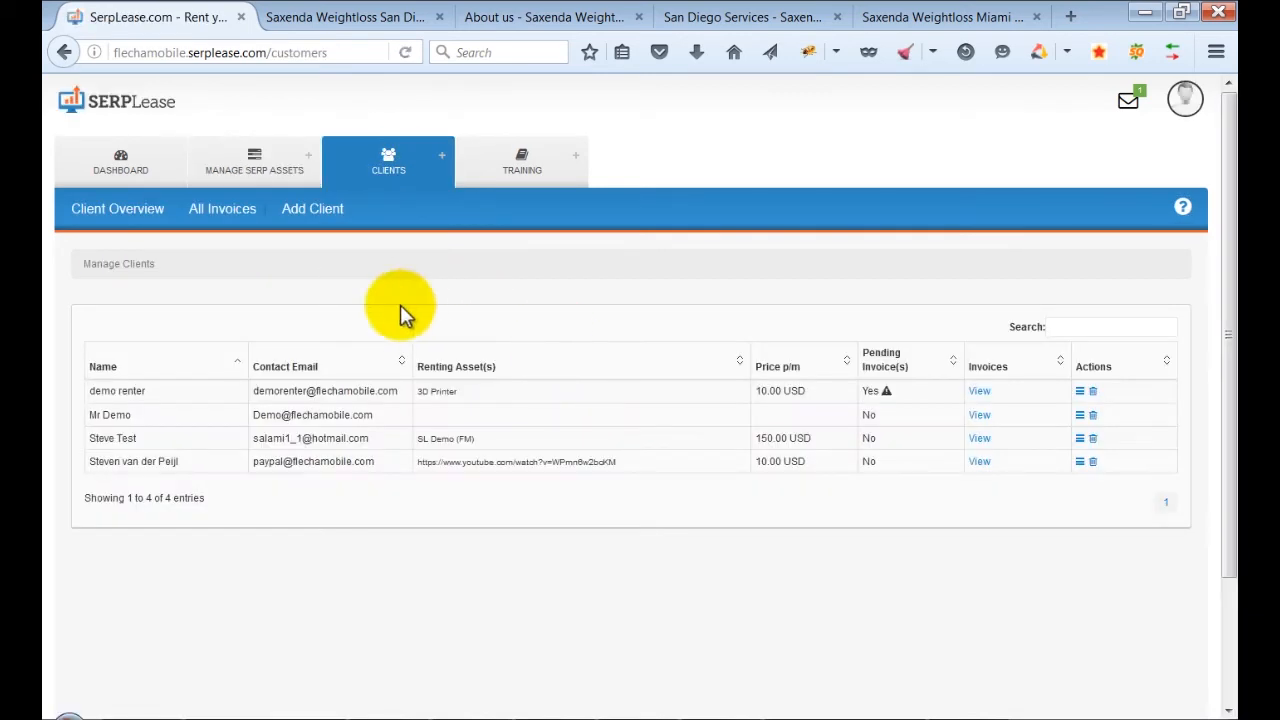
click(1181, 210)
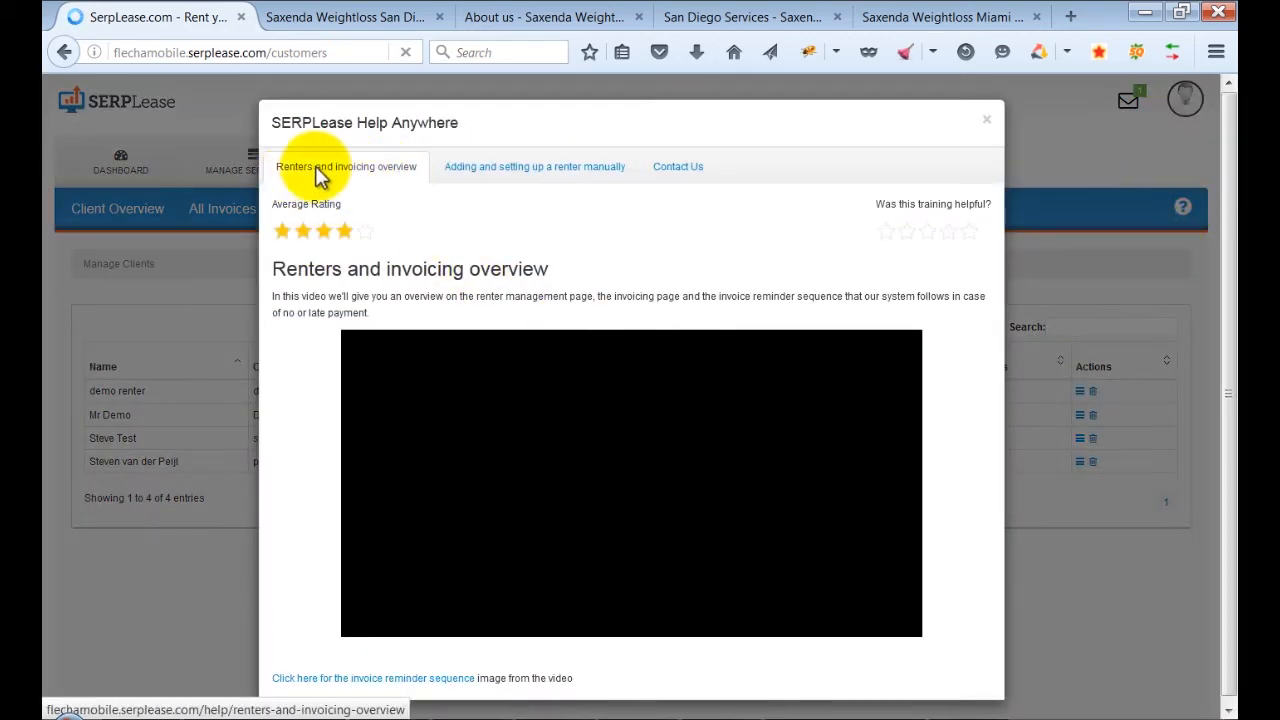
click(536, 176)
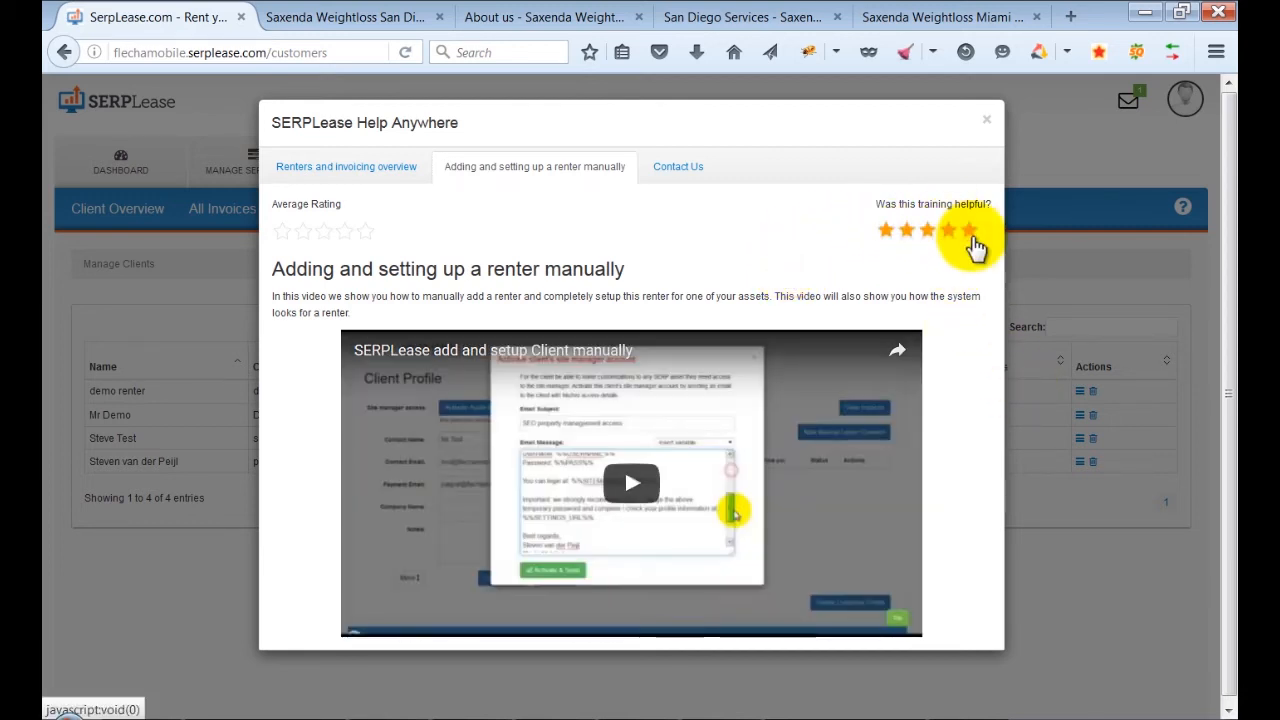
click(1064, 280)
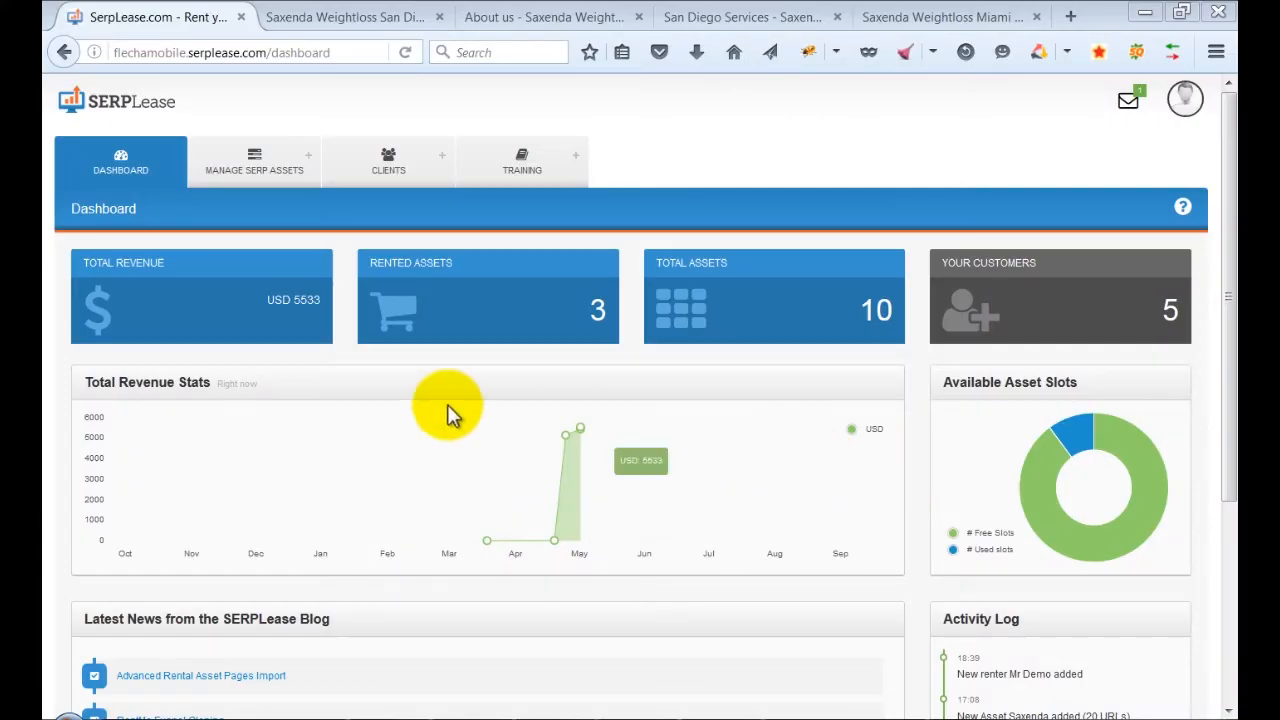
Open the list of all client invoices and look through its entries.
click(389, 160)
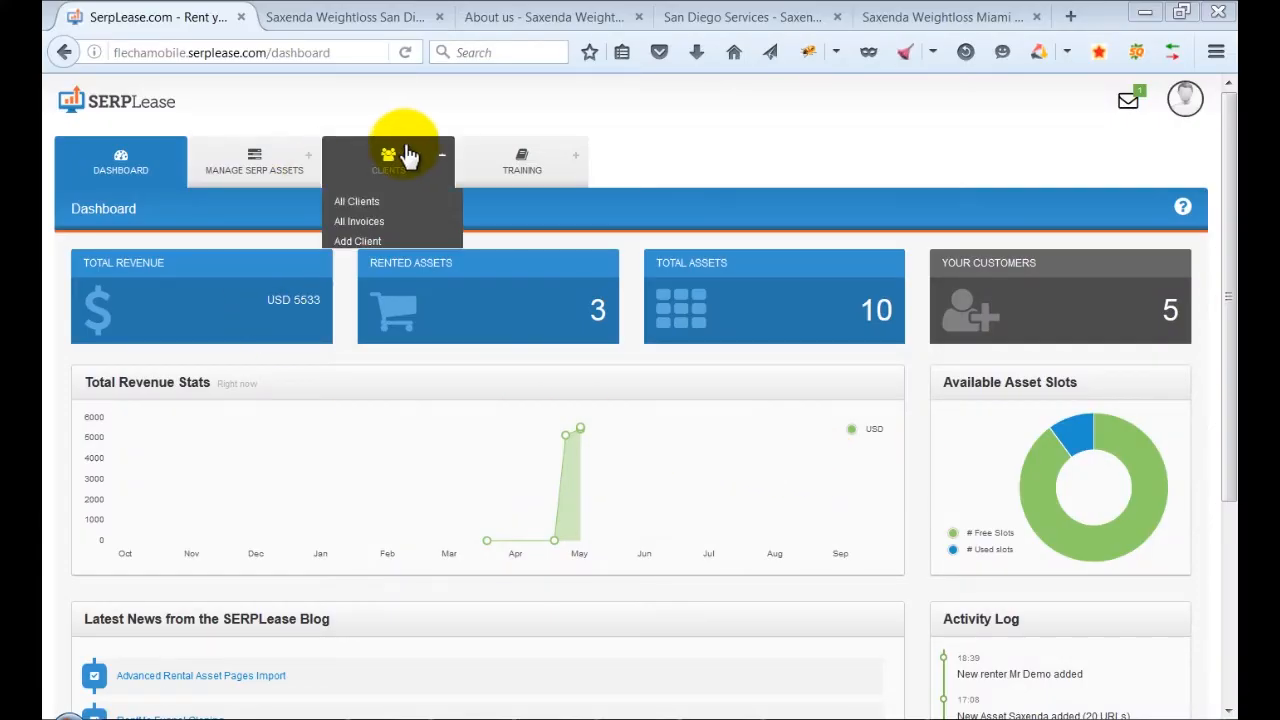
click(357, 231)
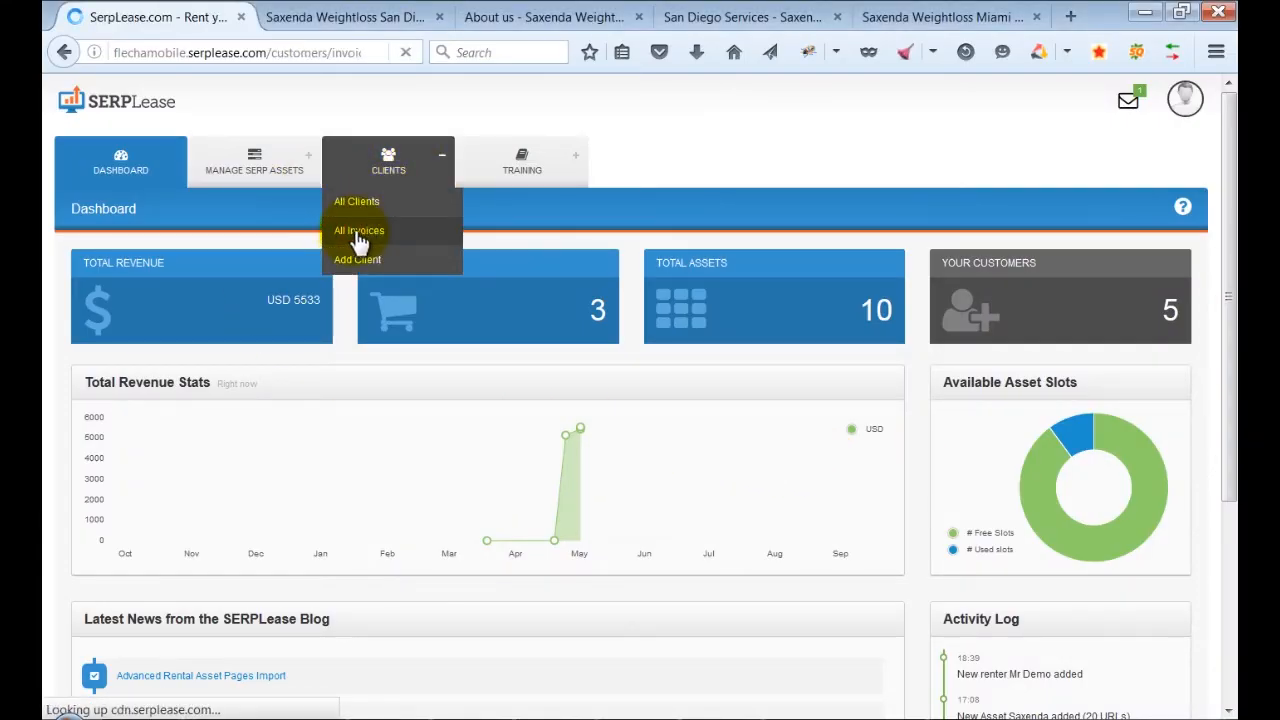
scroll(658, 418, down, 2)
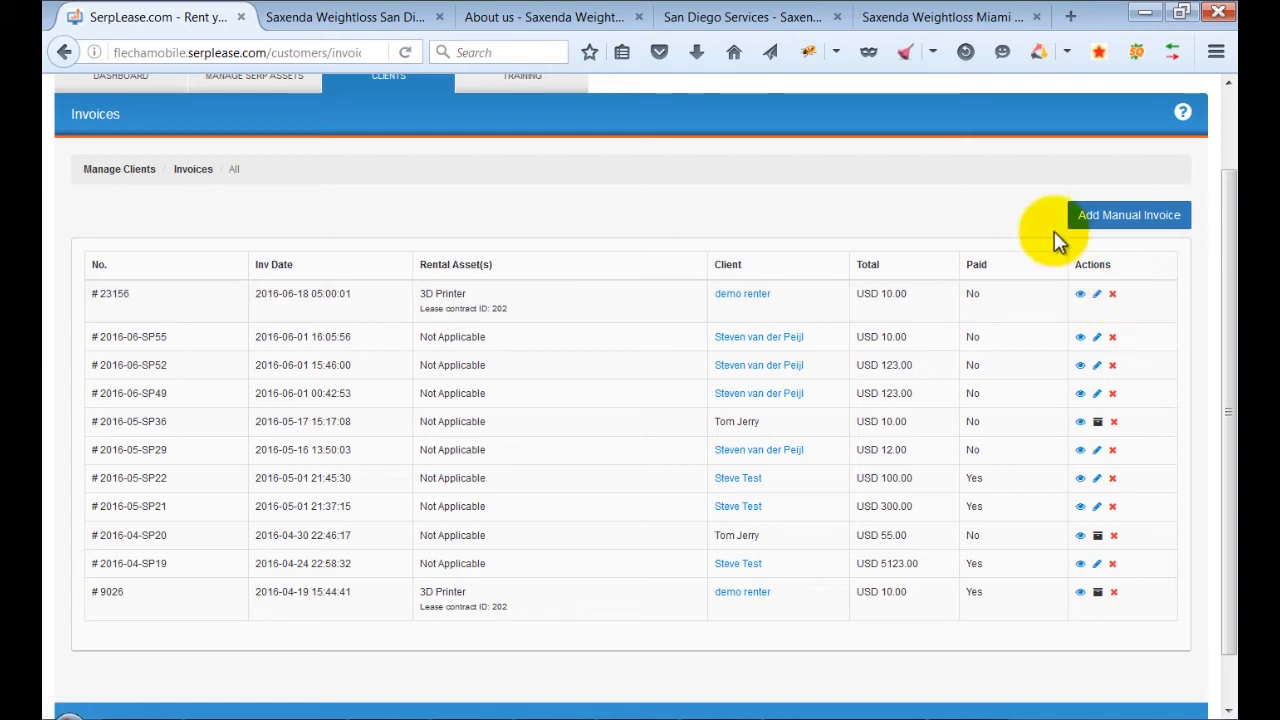
scroll(1037, 234, up, 2)
Start a new manual invoice for the test client with the Invoice Anything option.
click(1135, 312)
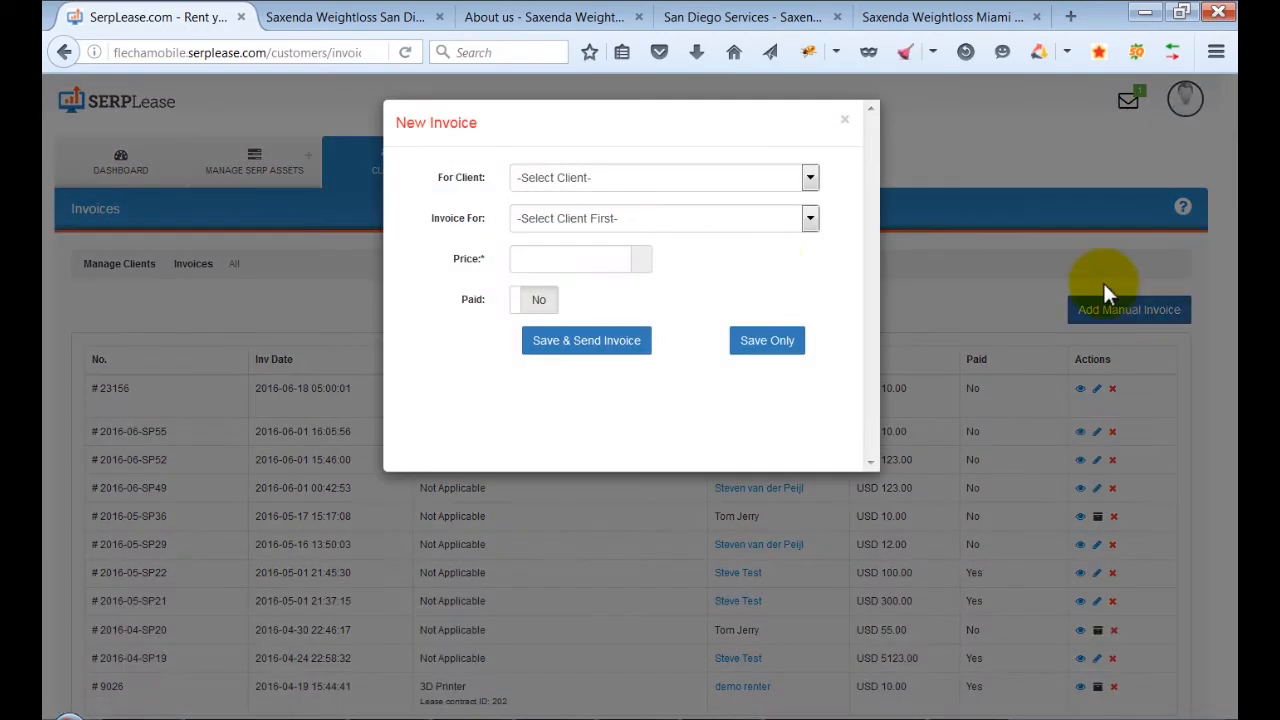
click(680, 179)
click(600, 213)
click(597, 217)
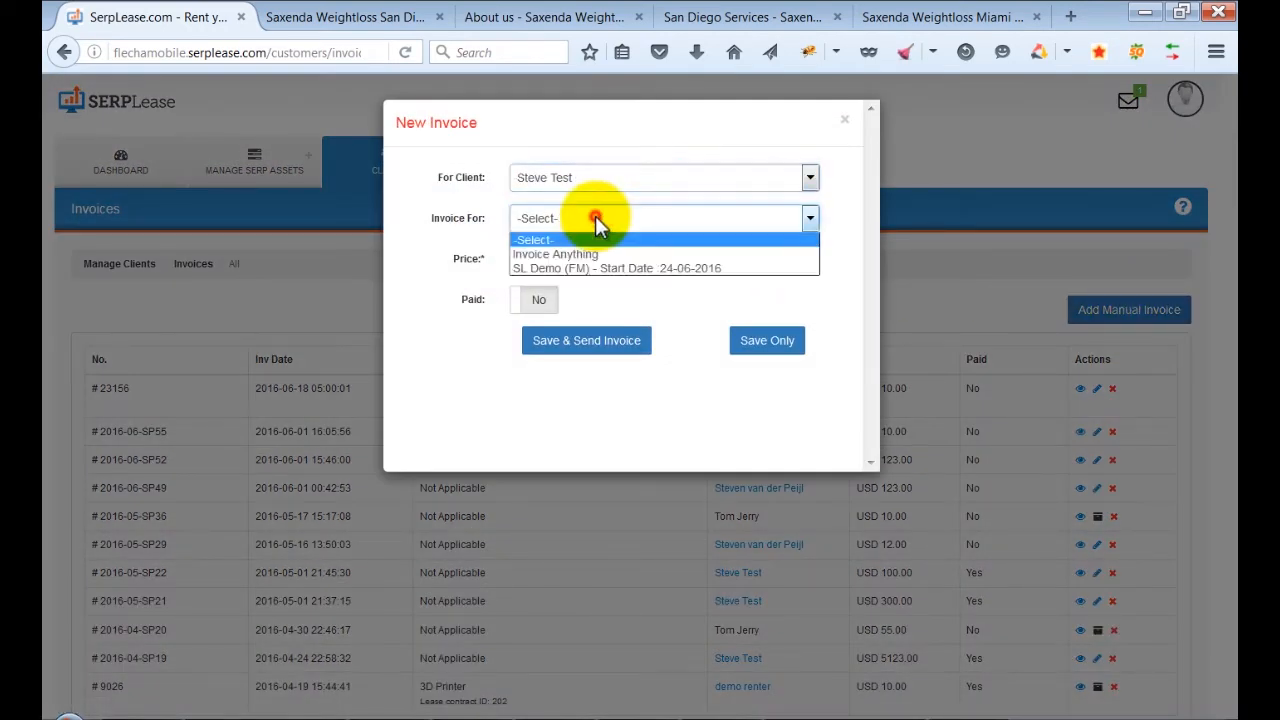
click(553, 254)
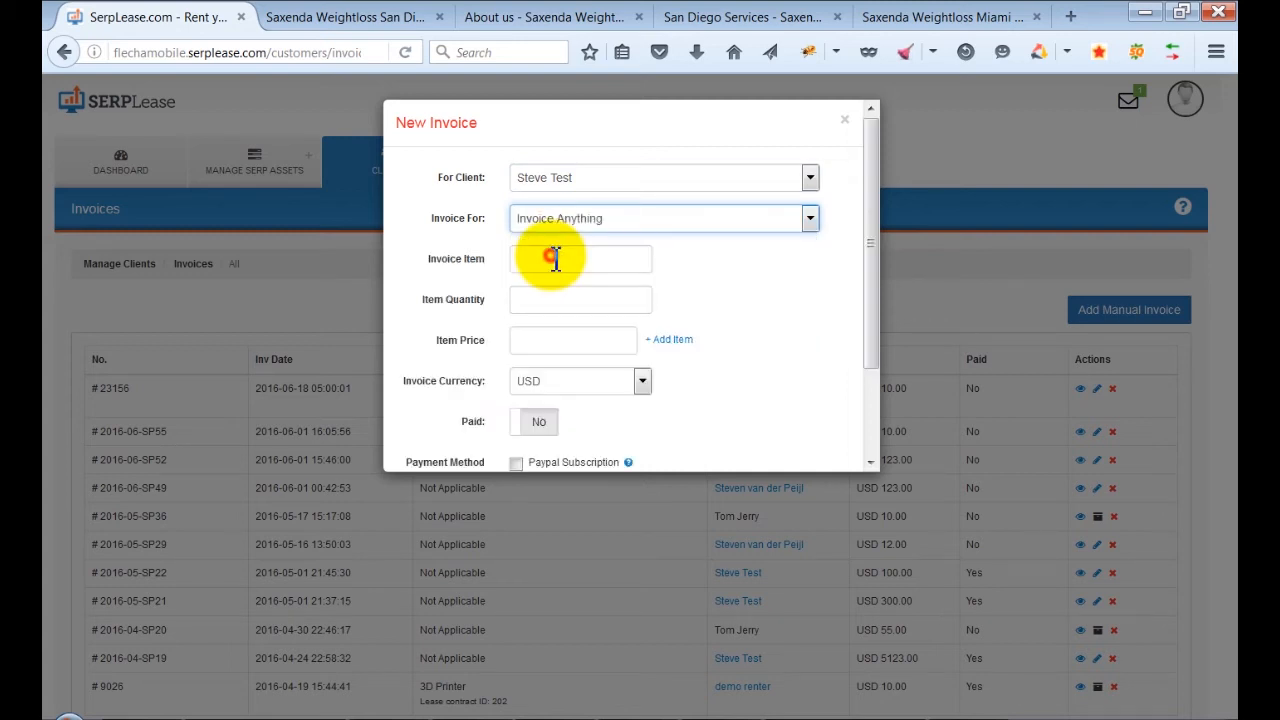
Fill in the invoice item as "extra service" with quantity 1 and price 50.
click(551, 259)
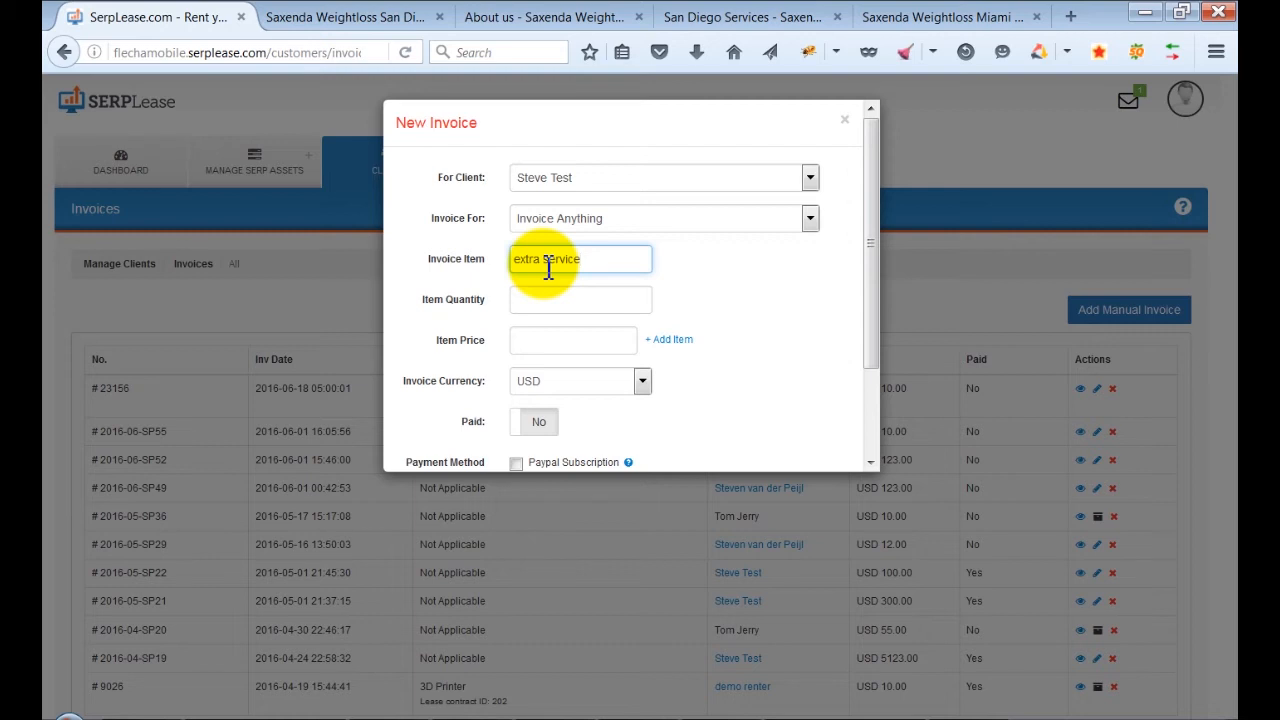
click(530, 306)
text(1)
click(544, 341)
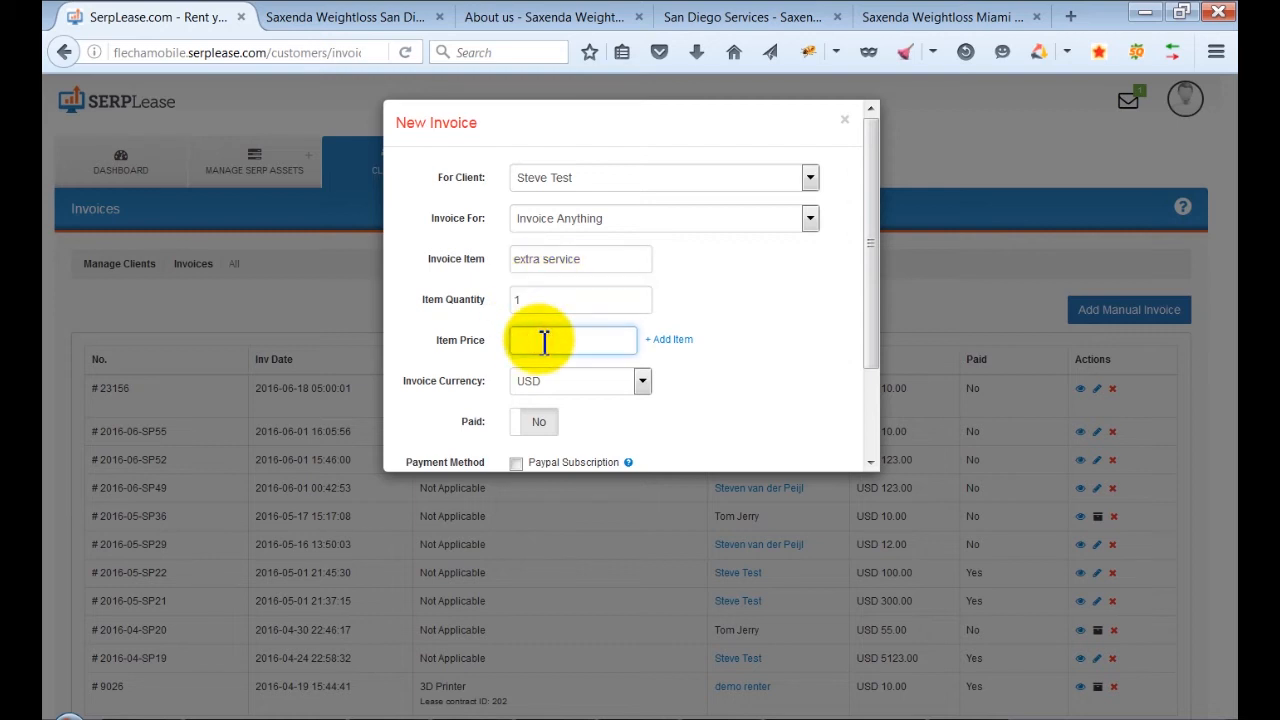
Add a second item line to the invoice and remove it again.
click(670, 340)
scroll(700, 350, down, 1)
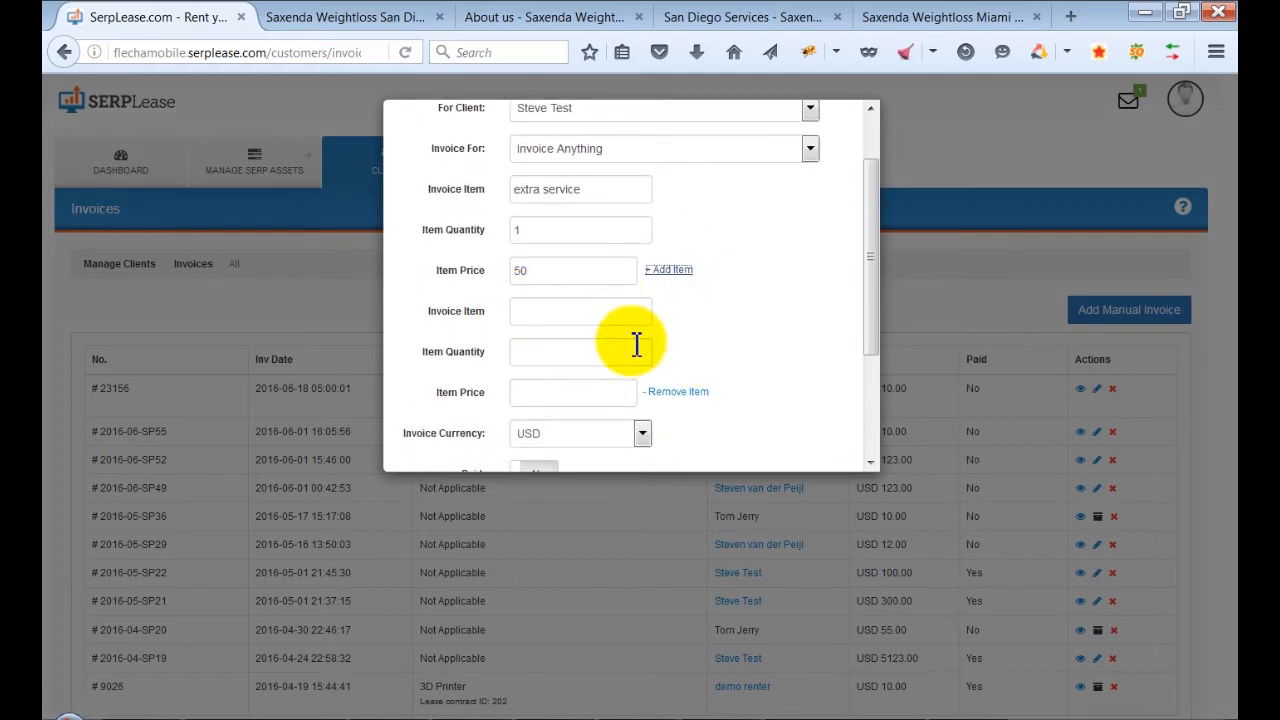
click(672, 391)
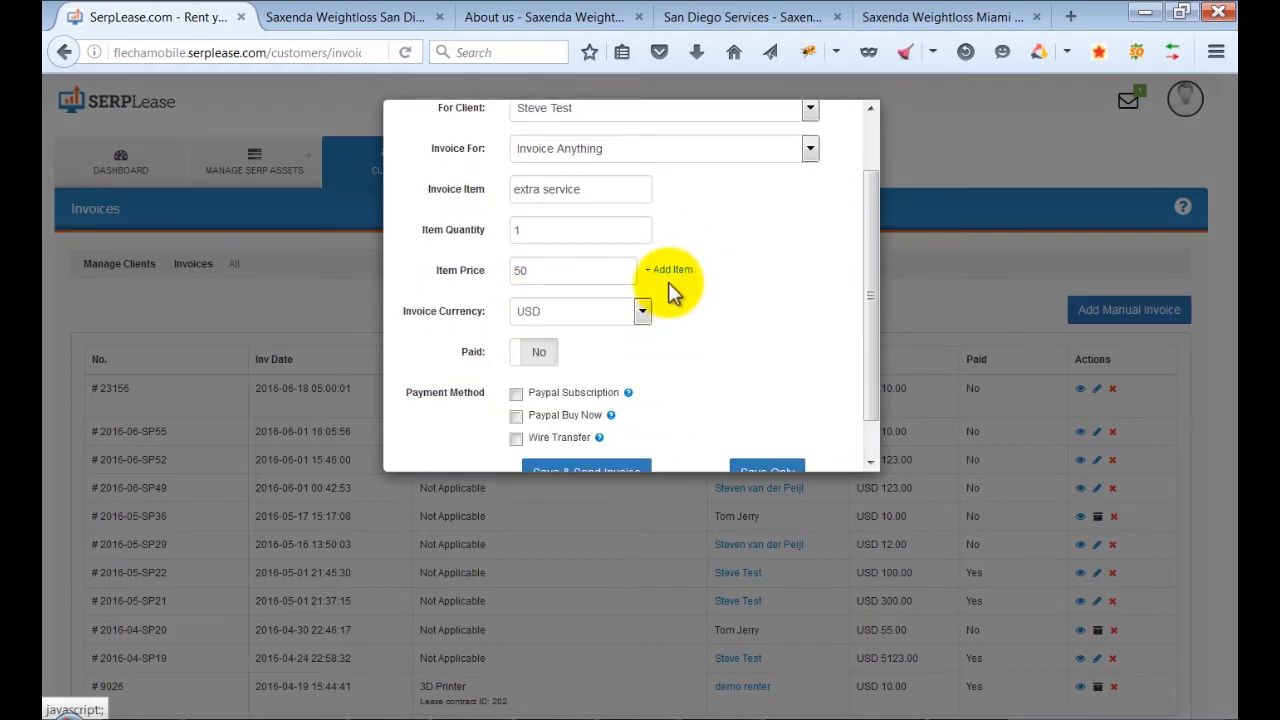
Set the invoice currency to EUR with Paypal Buy Now as payment method, and save the unpaid invoice without sending it.
scroll(660, 315, down, 1)
click(615, 288)
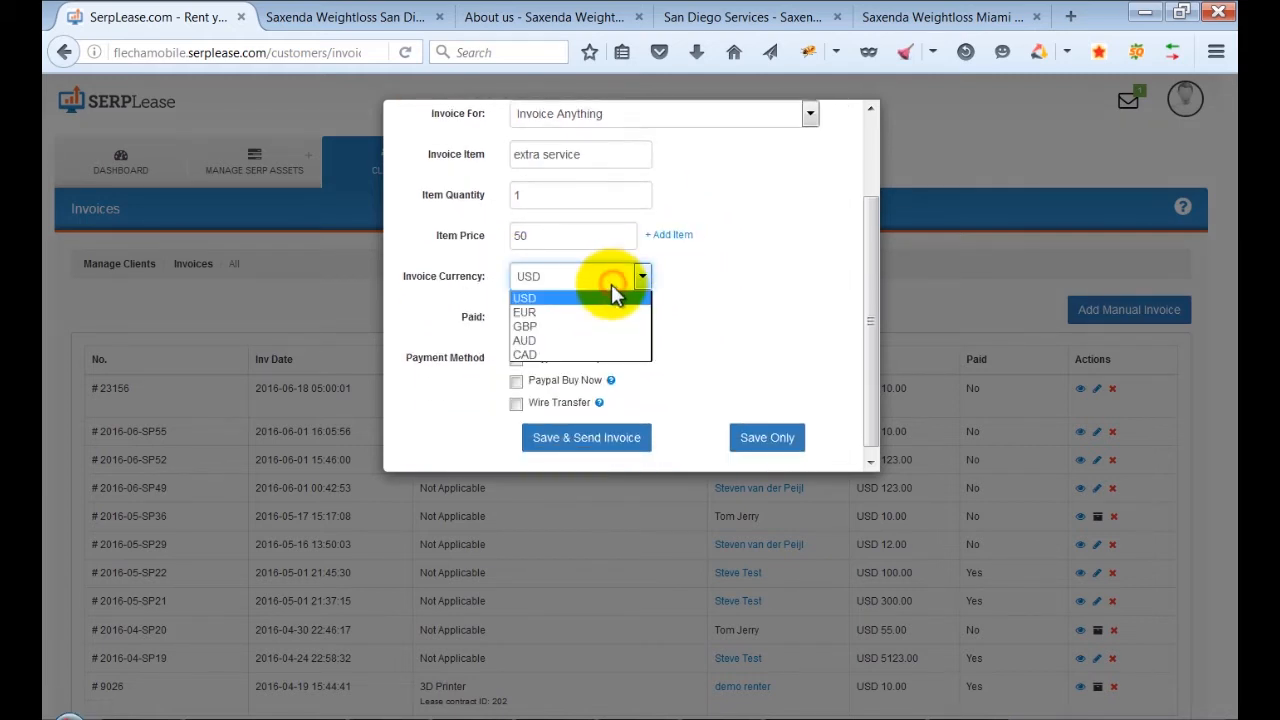
click(582, 311)
click(531, 320)
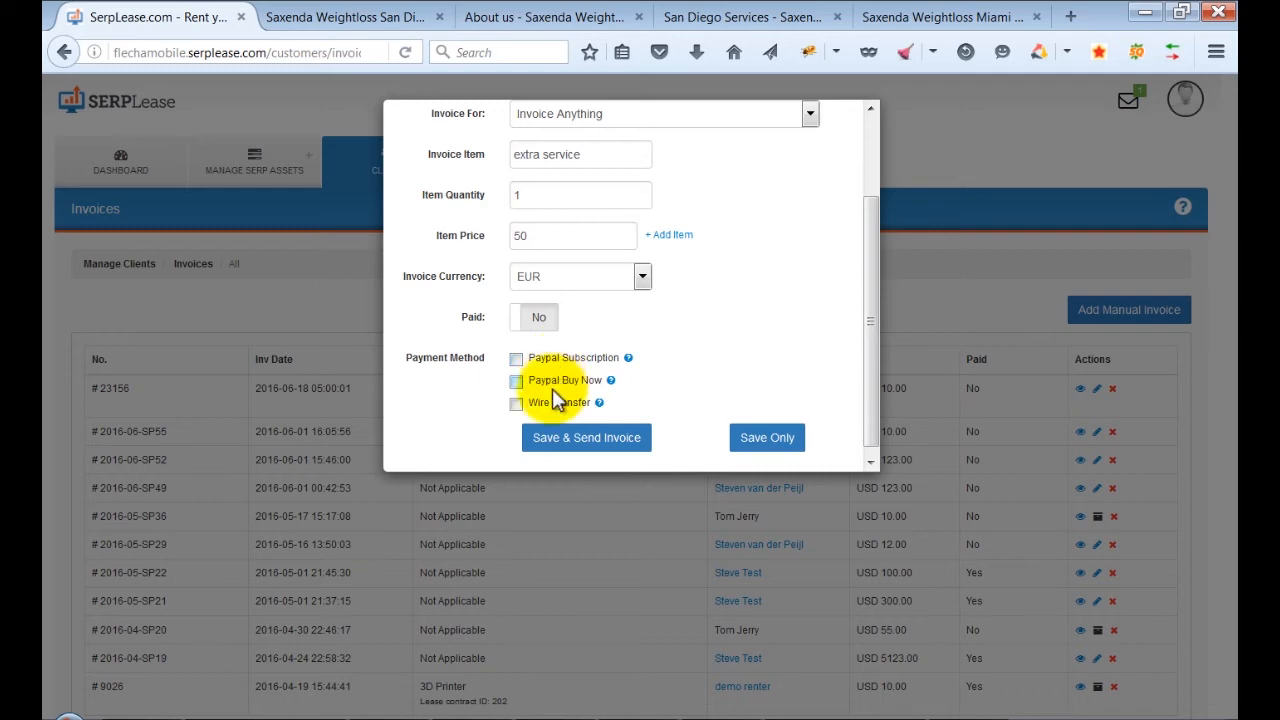
click(516, 381)
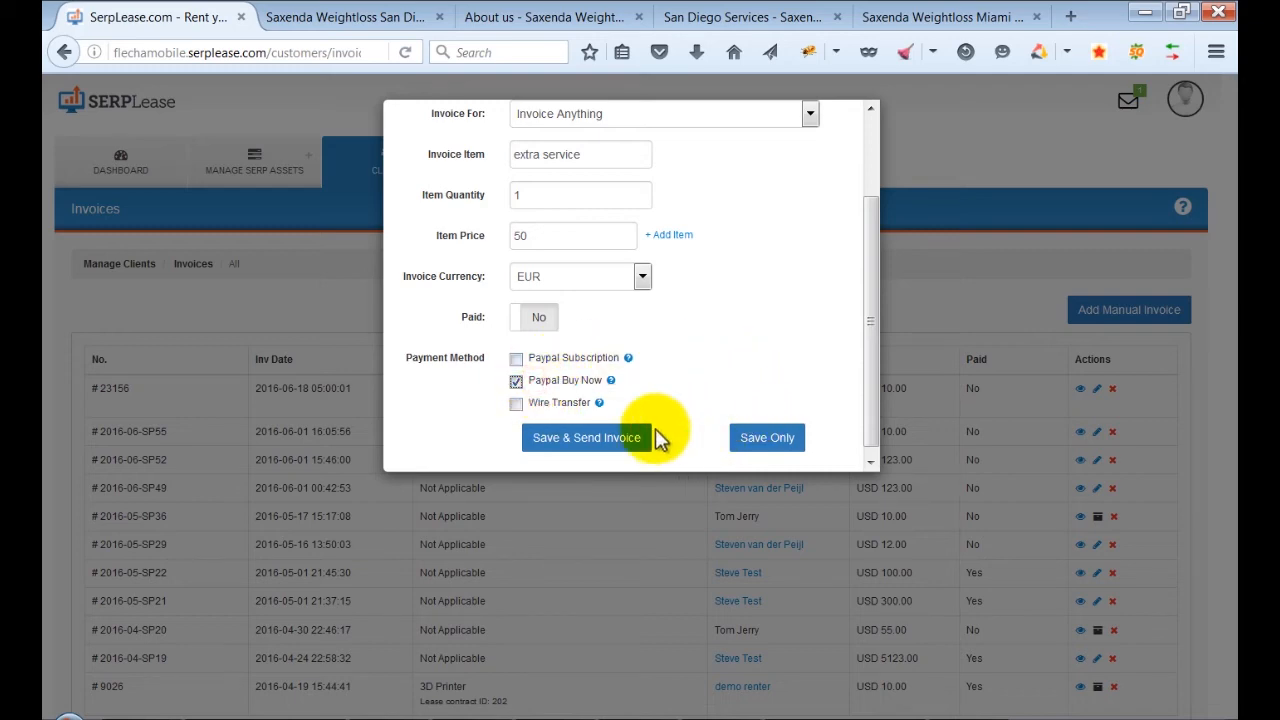
click(748, 447)
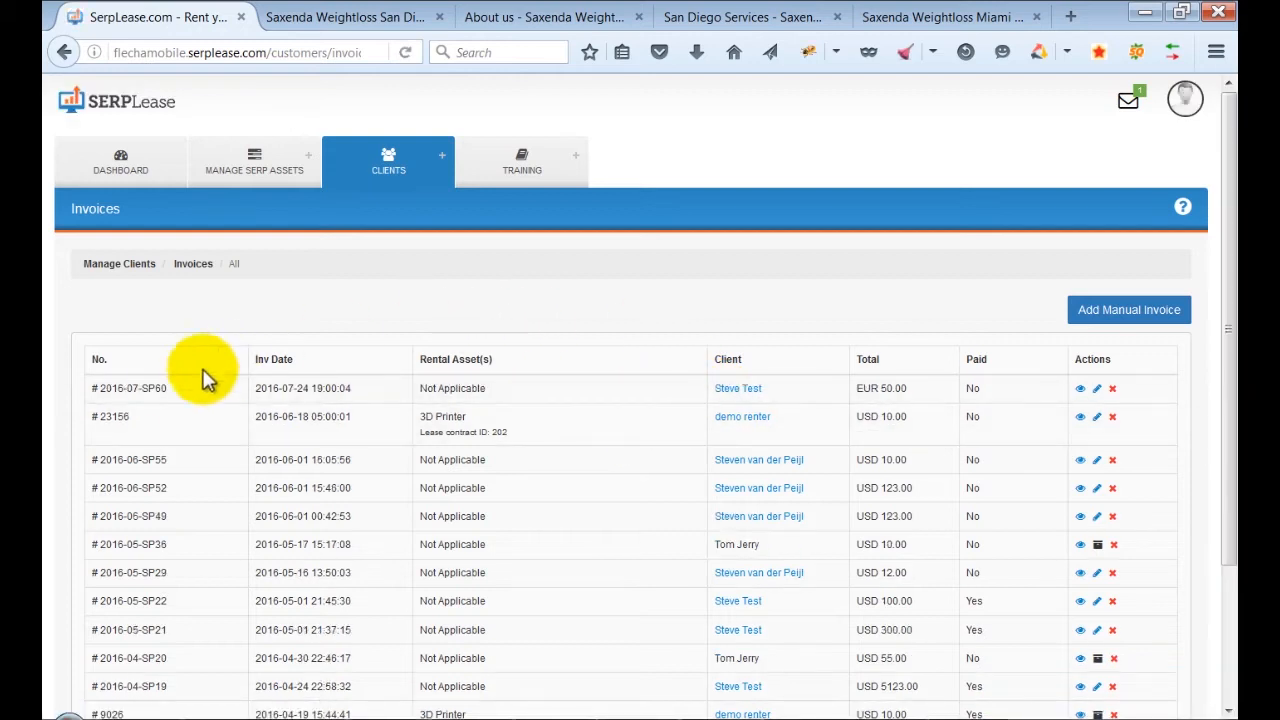
View the newly created "extra service" invoice and return to the invoice list.
click(1080, 389)
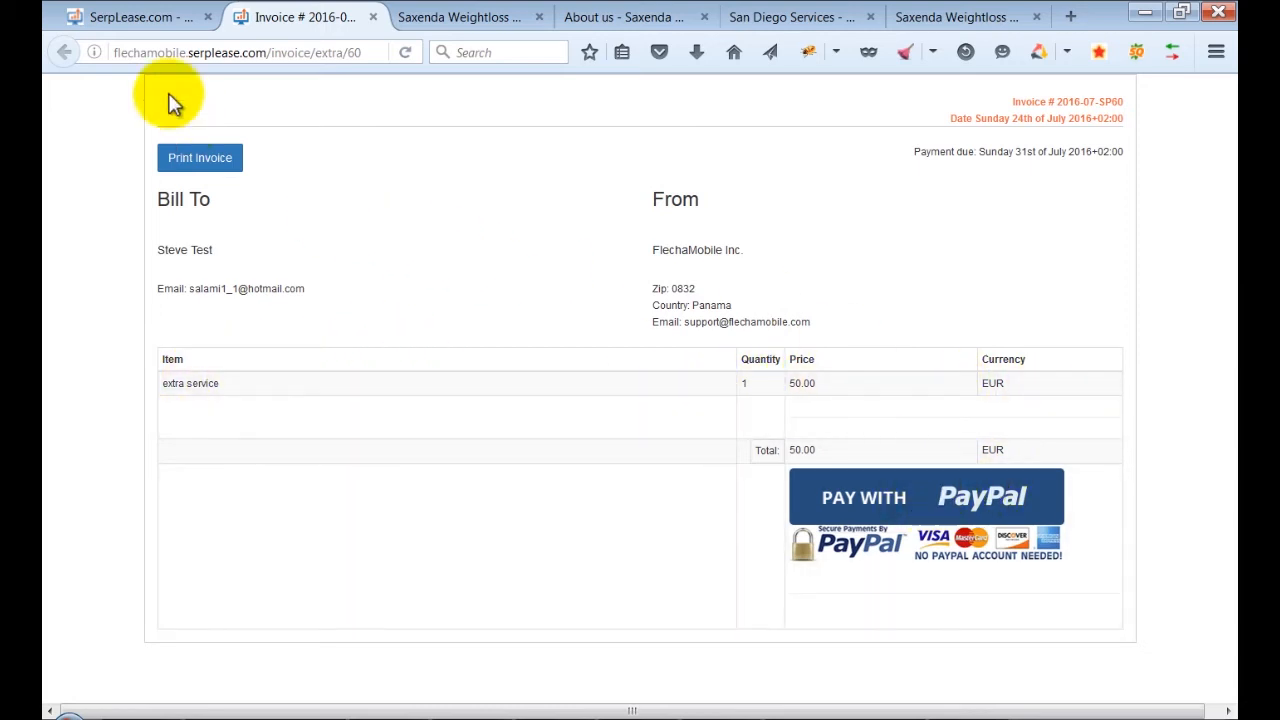
click(160, 26)
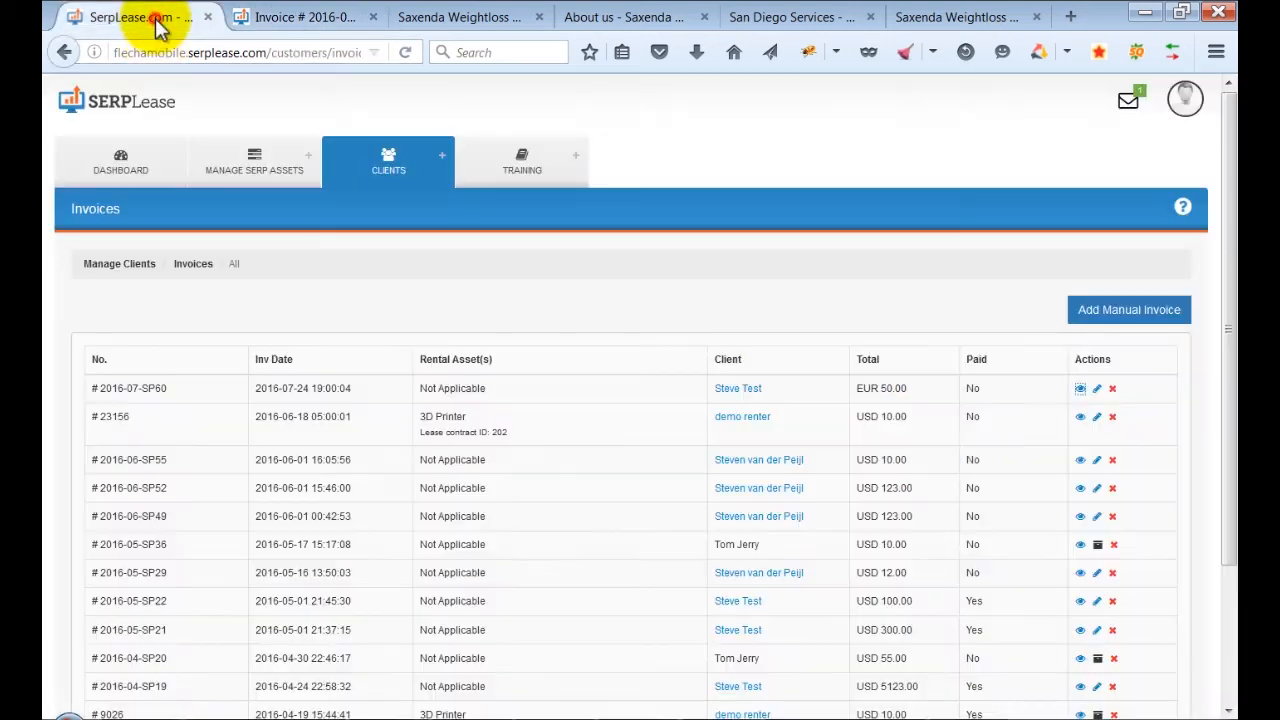
Set the "extra service" invoice's item price to 60.00, save it without sending, and view the updated invoice before closing it.
click(1097, 390)
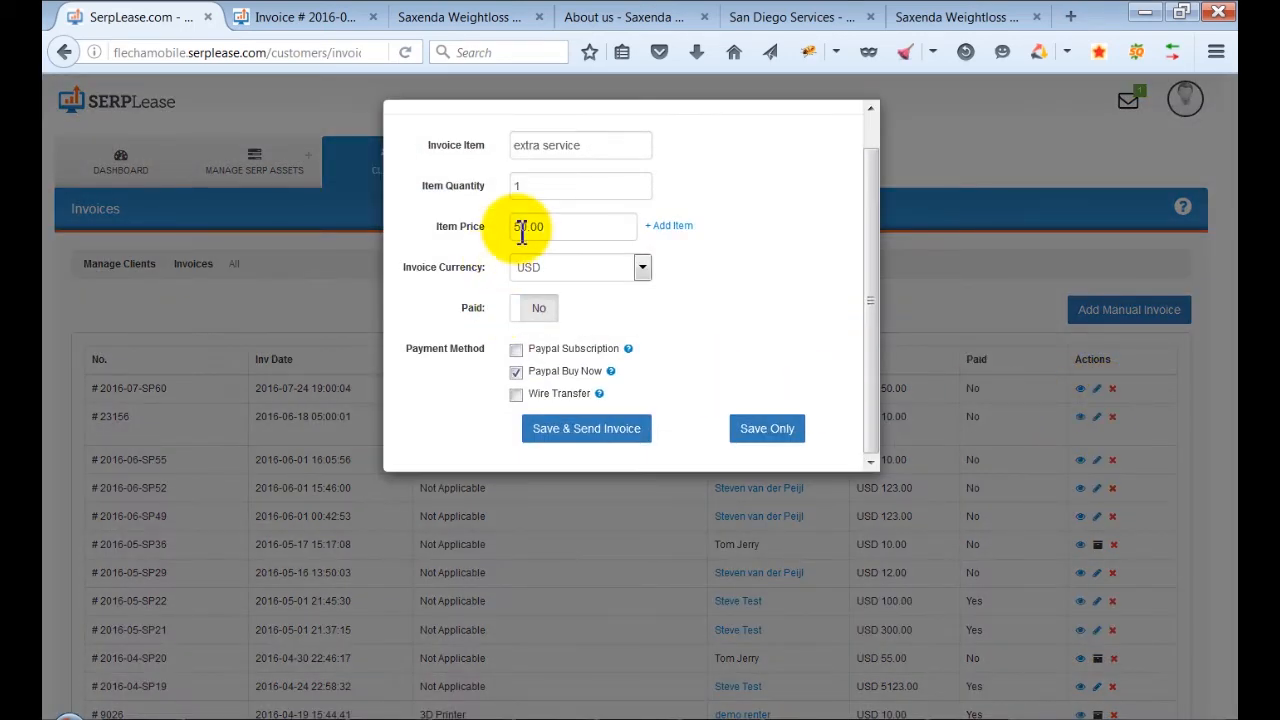
click(522, 228)
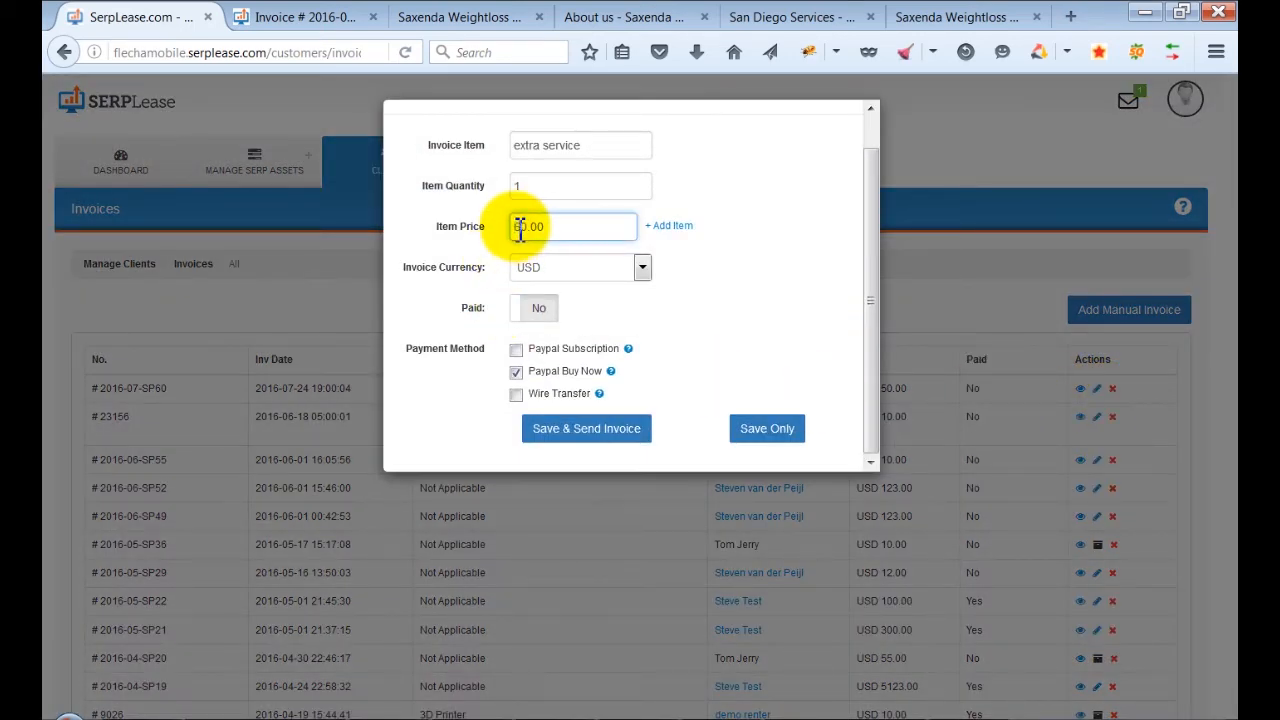
click(793, 430)
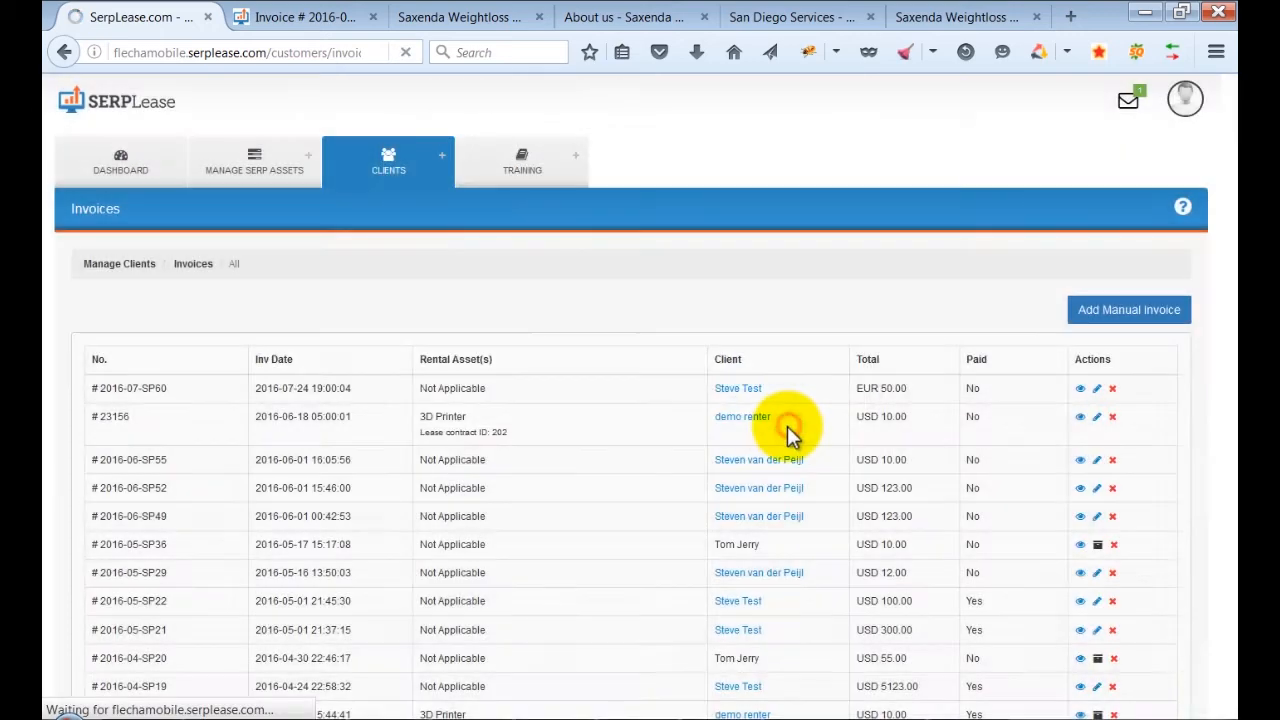
click(1080, 389)
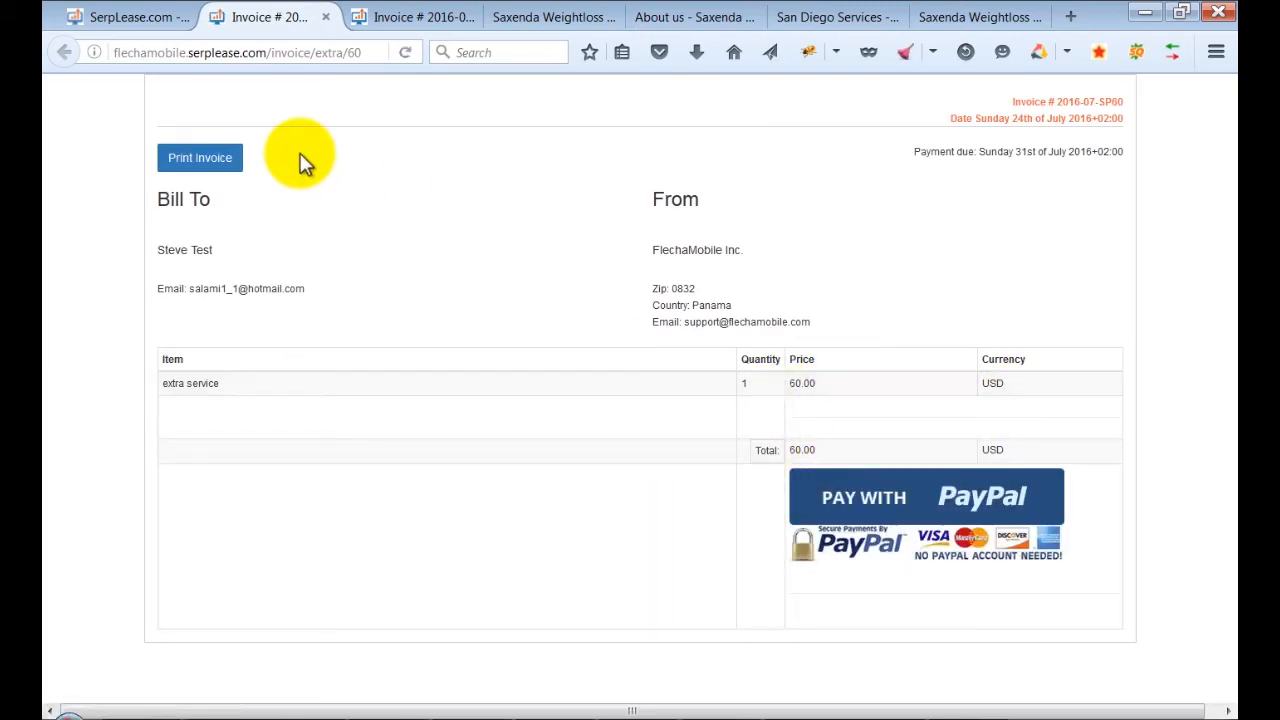
click(325, 17)
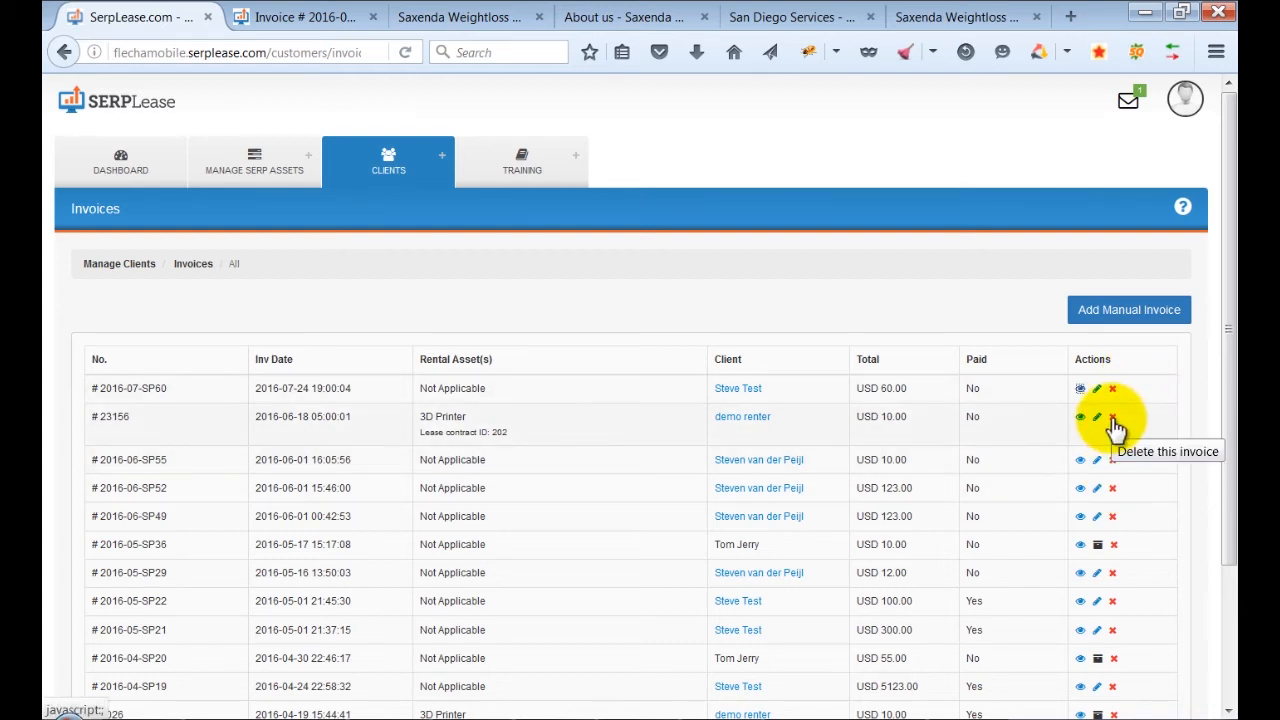
Delete the unpaid 3D Printer invoice dated 2016-06-18 and confirm the deletion.
click(1114, 420)
click(664, 183)
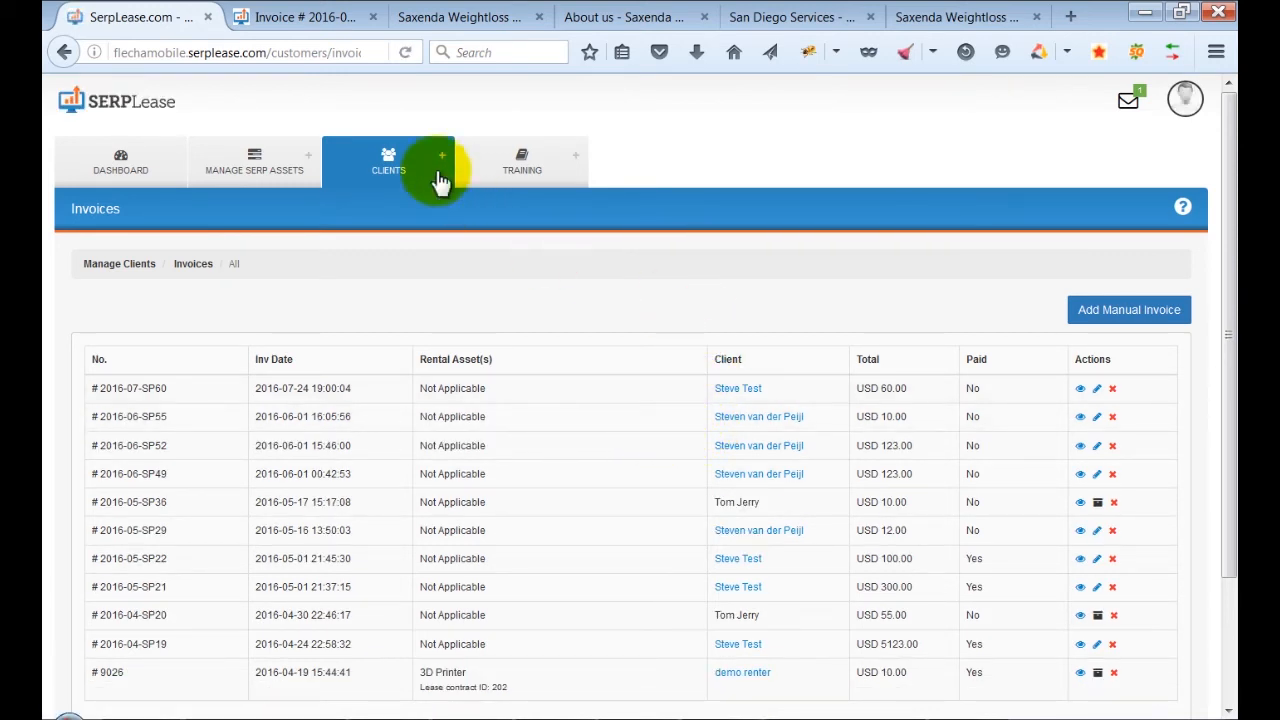
View a single client's invoices, and check the contextual help's "Renters and invoicing overview" training before closing it.
click(400, 168)
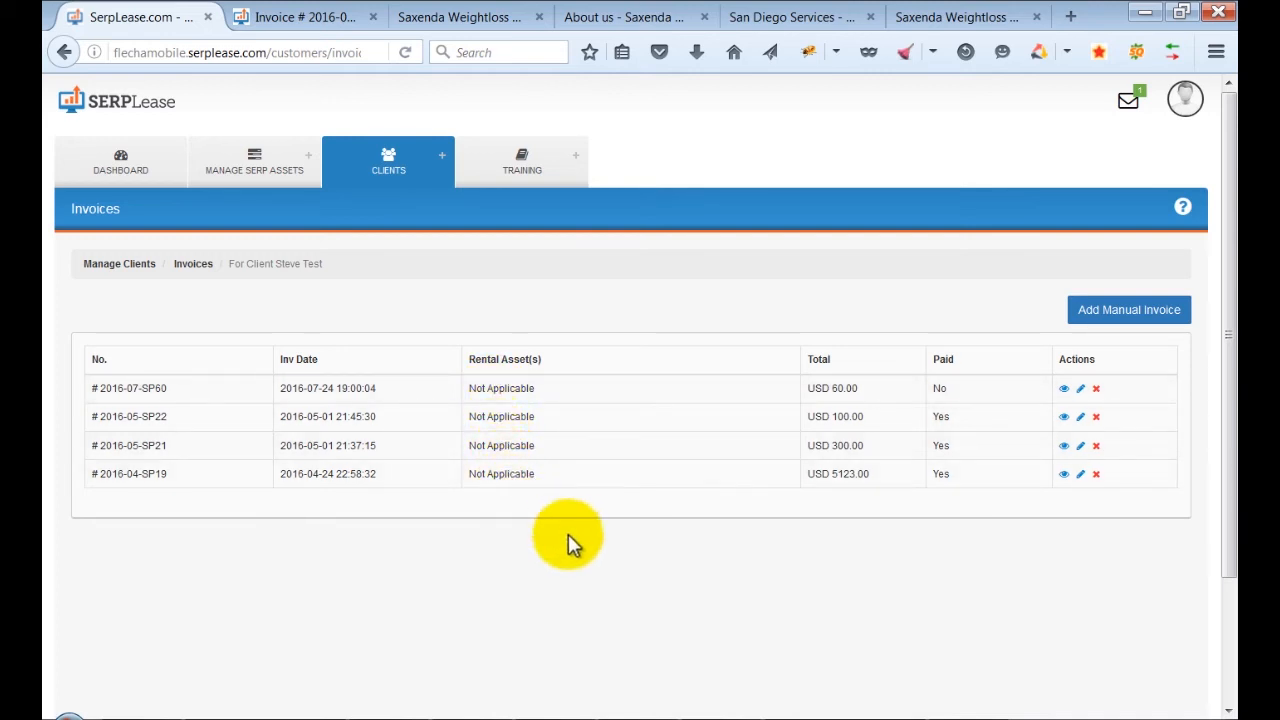
click(1183, 207)
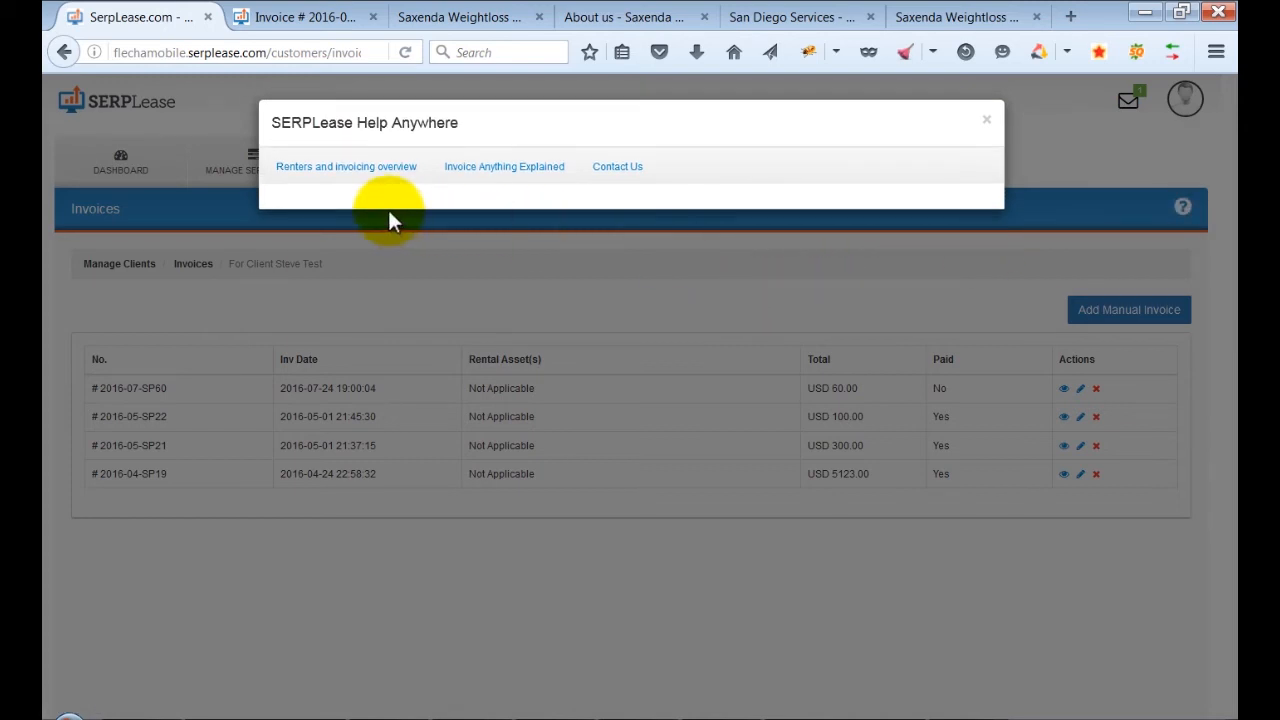
click(366, 167)
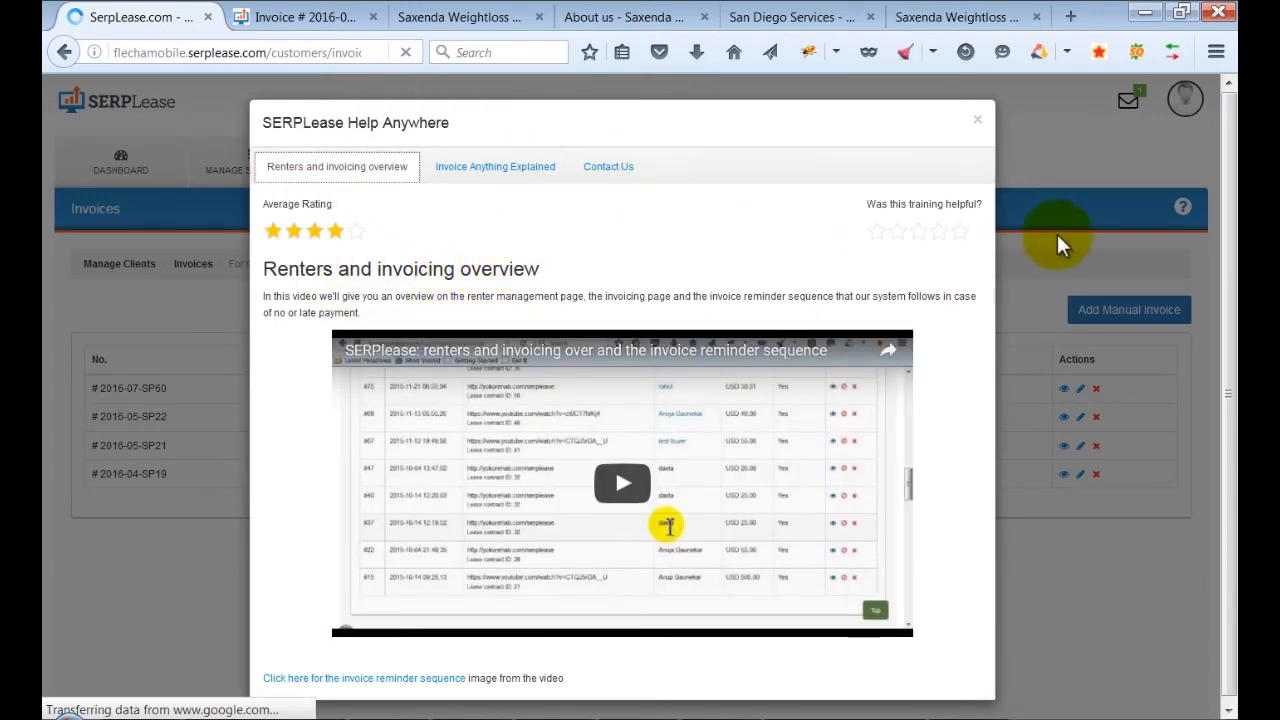
click(978, 121)
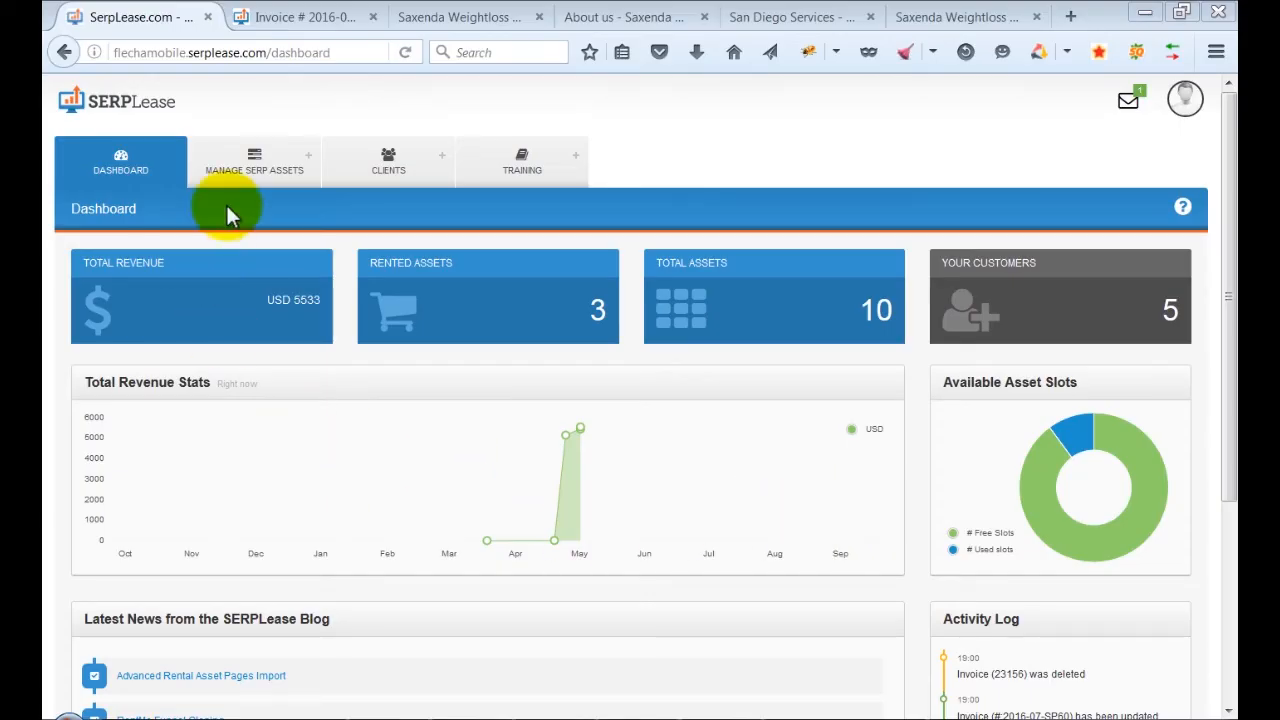
Examine the page for creating a site asset, including the KallZu theme video and its download option.
click(254, 162)
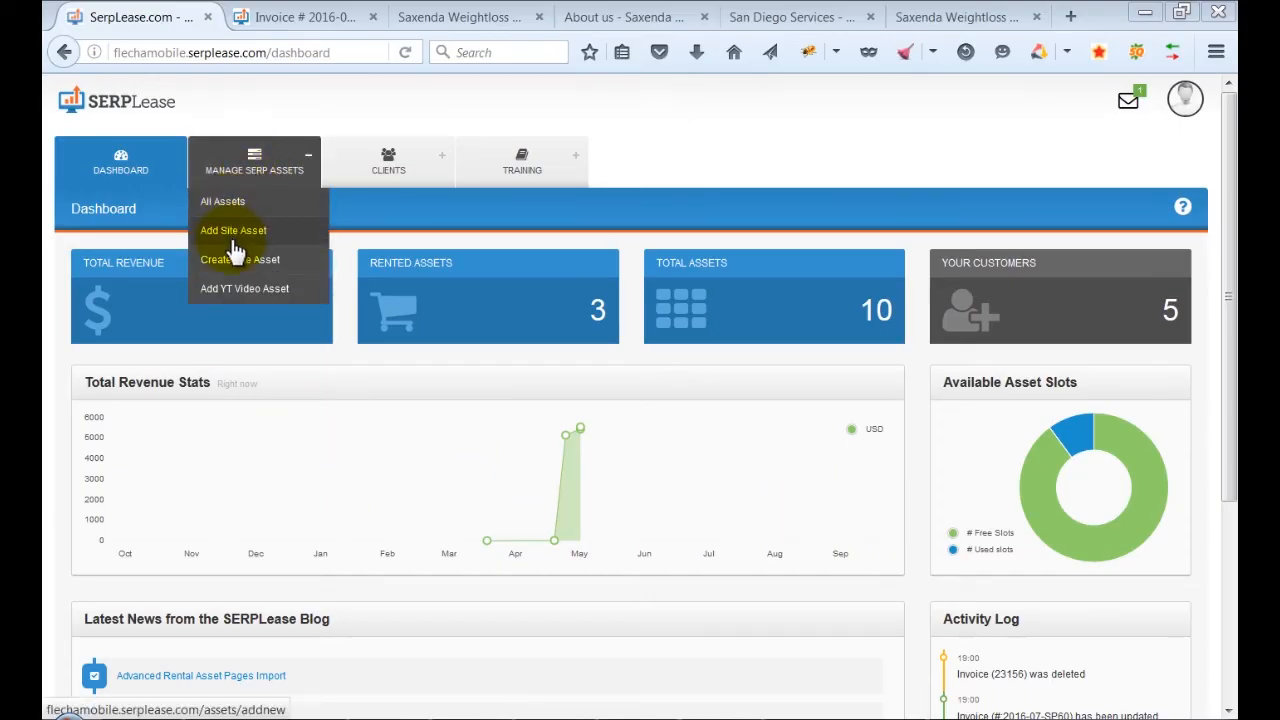
click(256, 268)
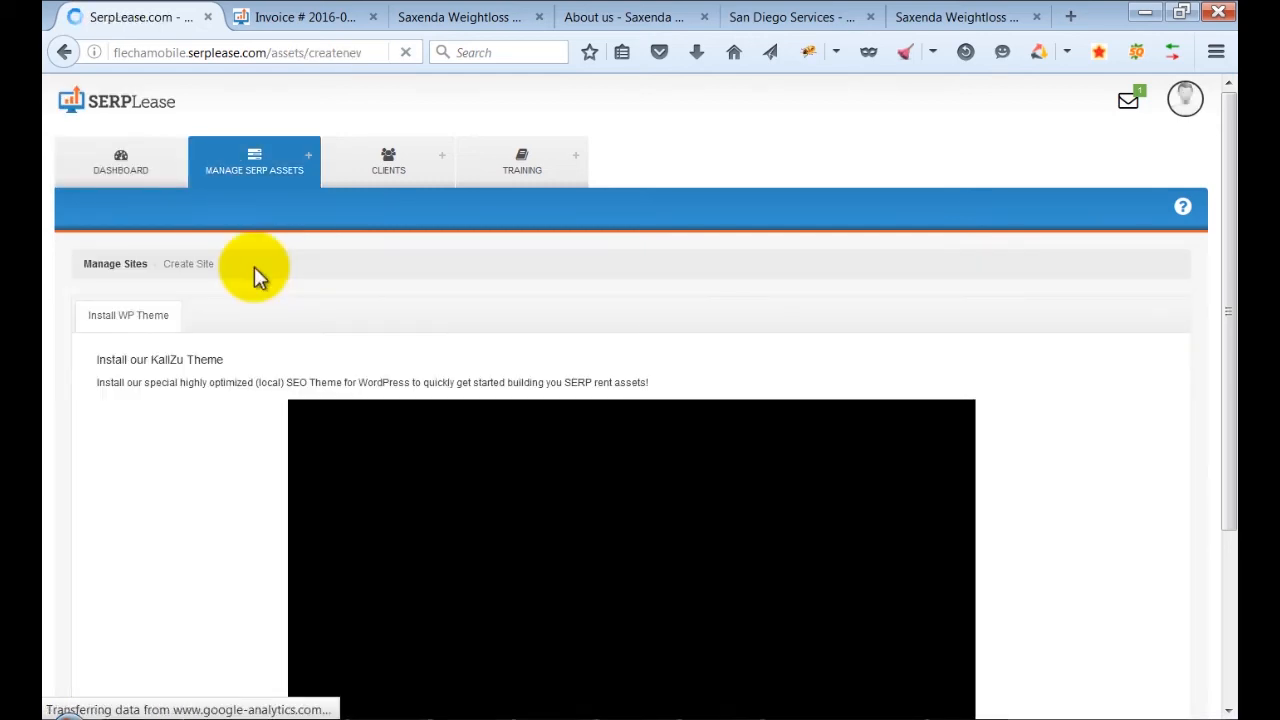
scroll(205, 360, down, 2)
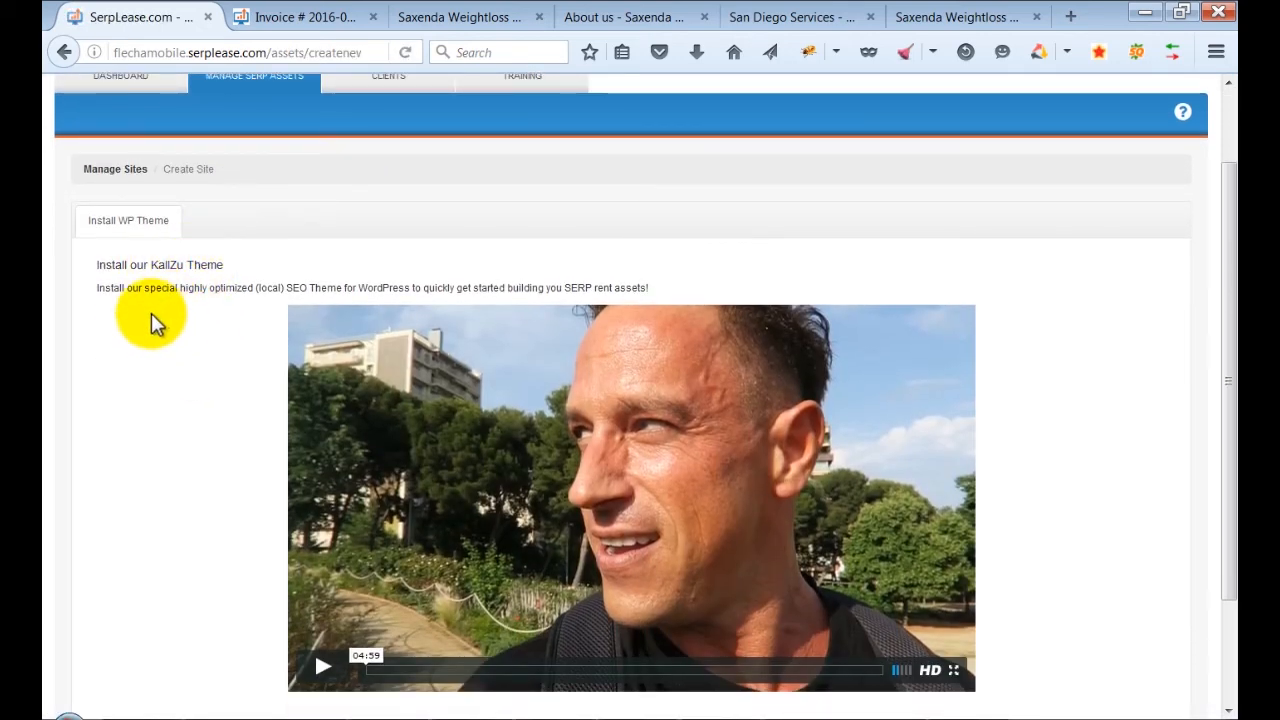
scroll(160, 320, down, 3)
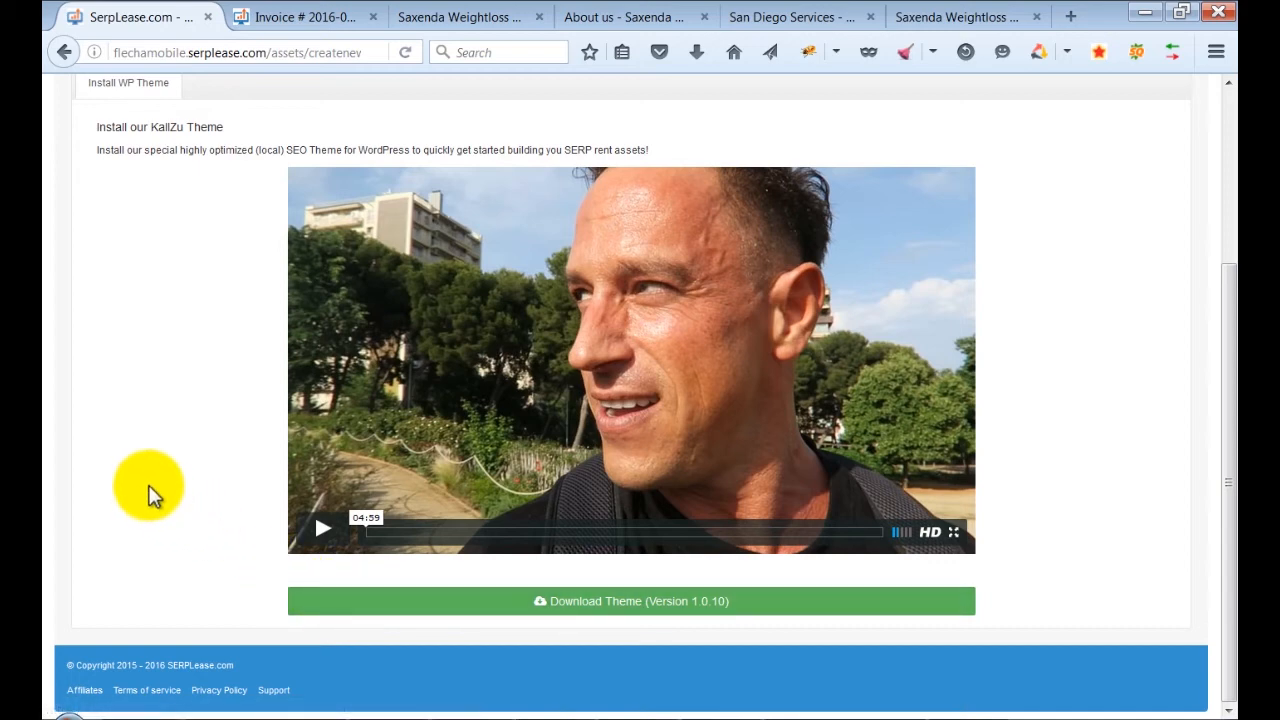
scroll(148, 488, up, 4)
Browse the KallZu WordPress Theme lessons in the Training Centre.
click(520, 125)
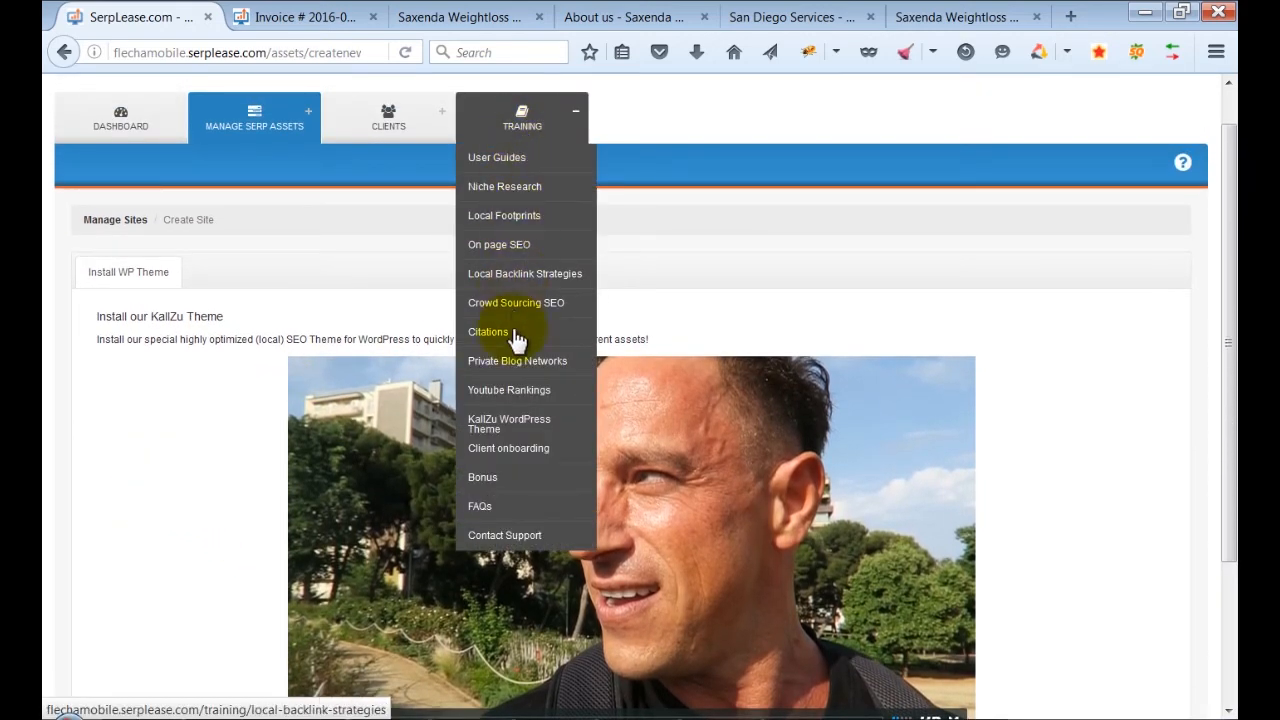
click(503, 428)
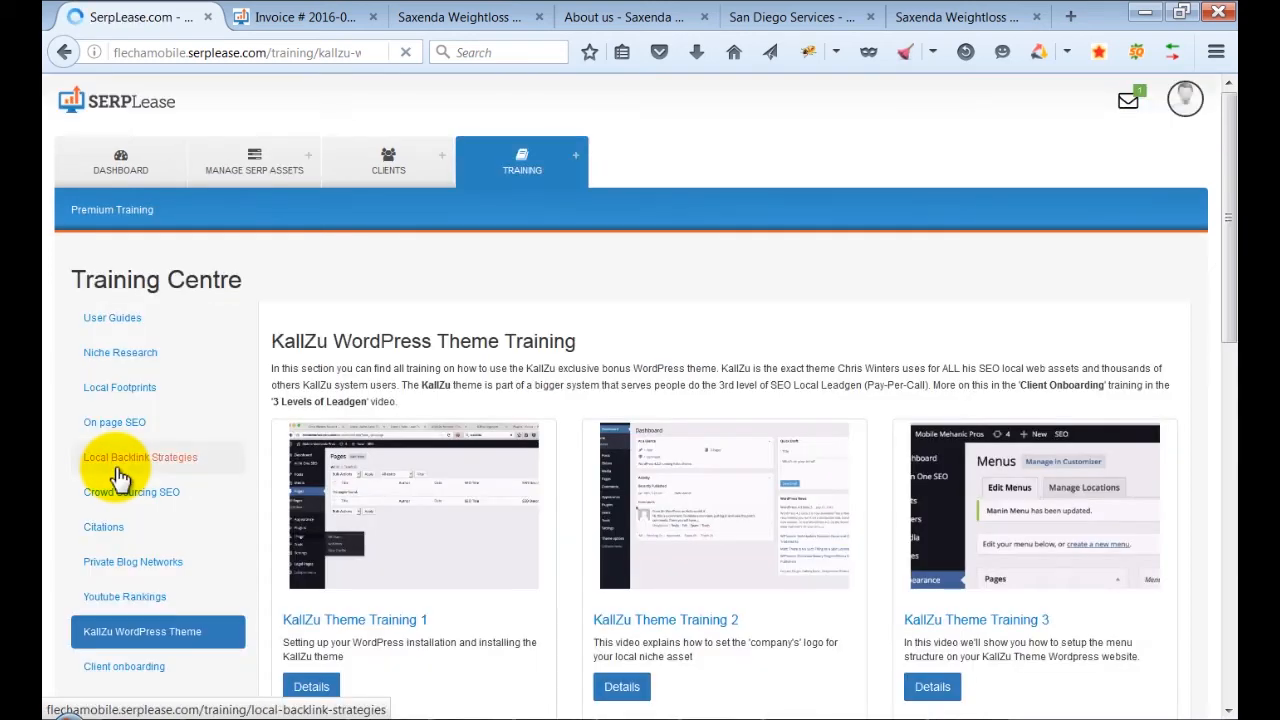
scroll(570, 400, down, 8)
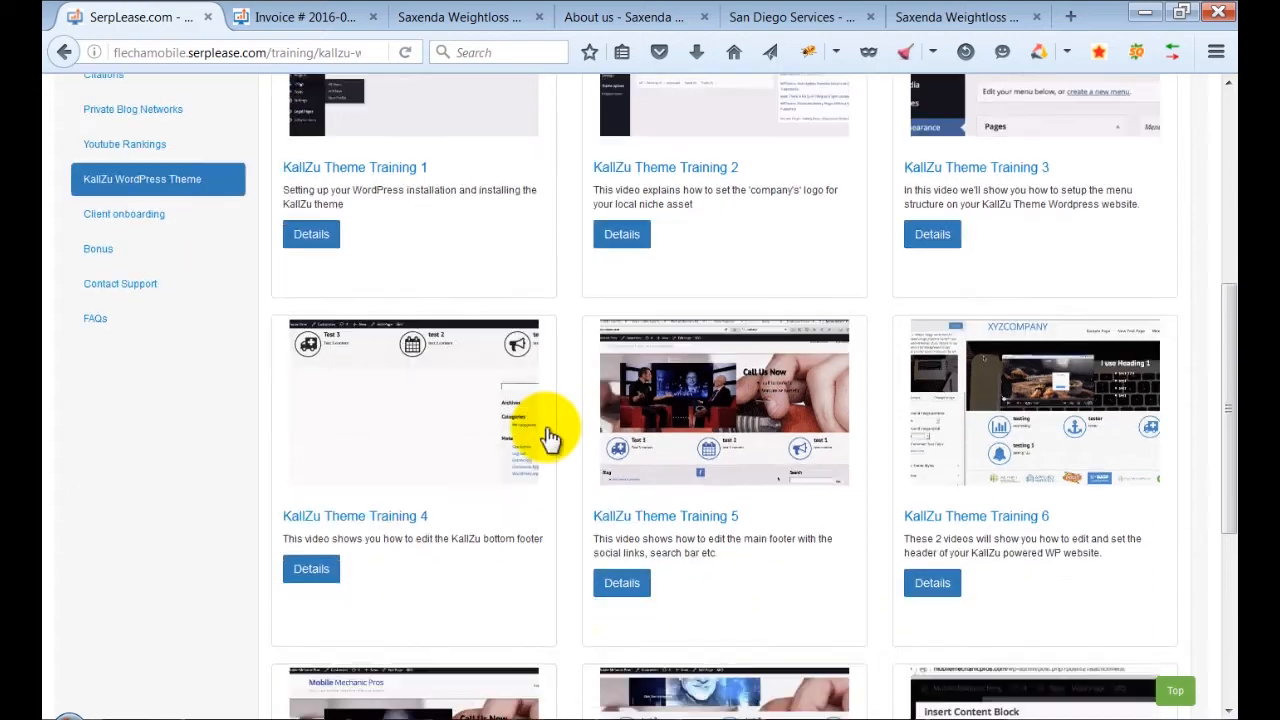
scroll(548, 435, down, 5)
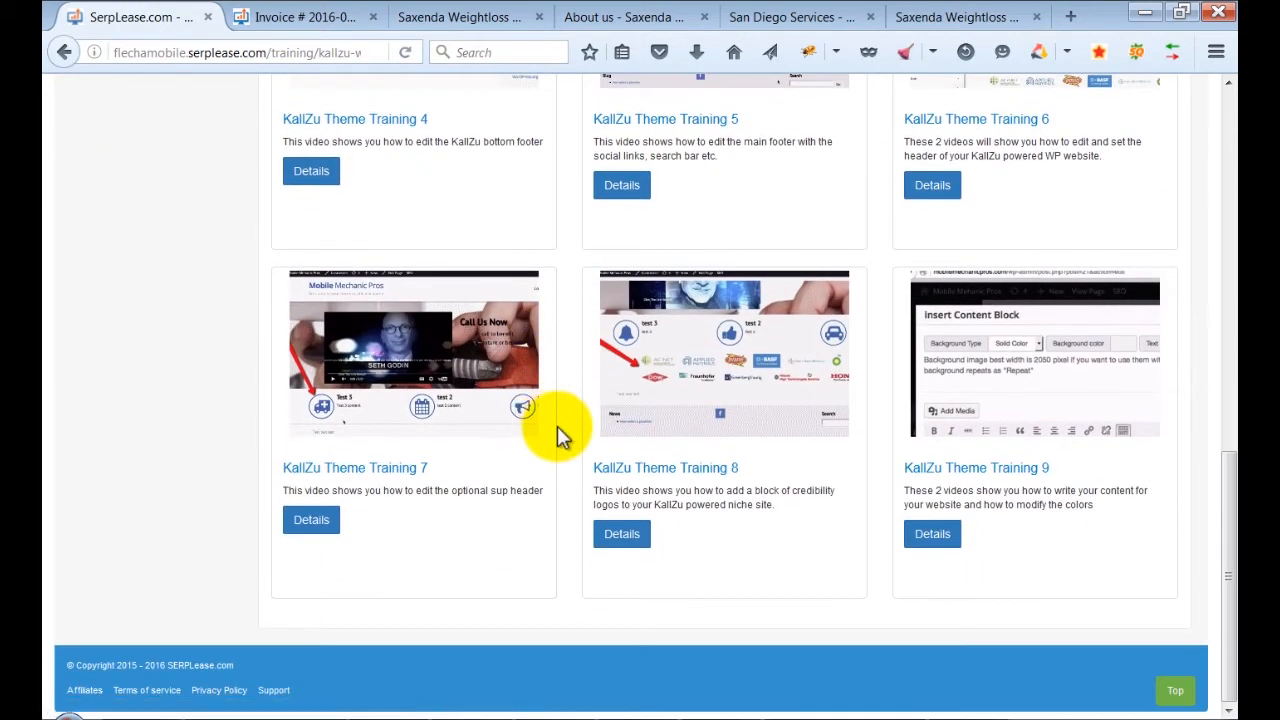
scroll(555, 436, up, 5)
scroll(557, 426, up, 4)
Examine the details of the KallZu Theme Training 2 lesson, including its video and note.
click(637, 502)
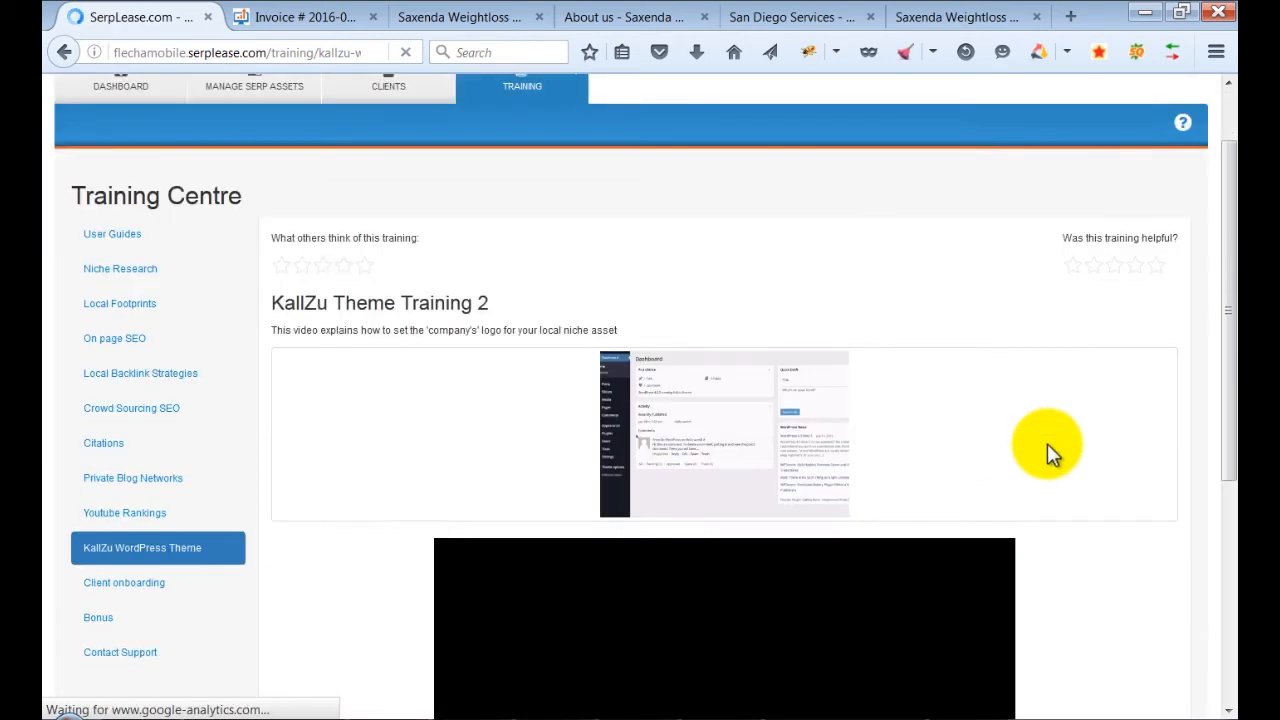
scroll(1114, 446, down, 5)
scroll(1114, 446, down, 2)
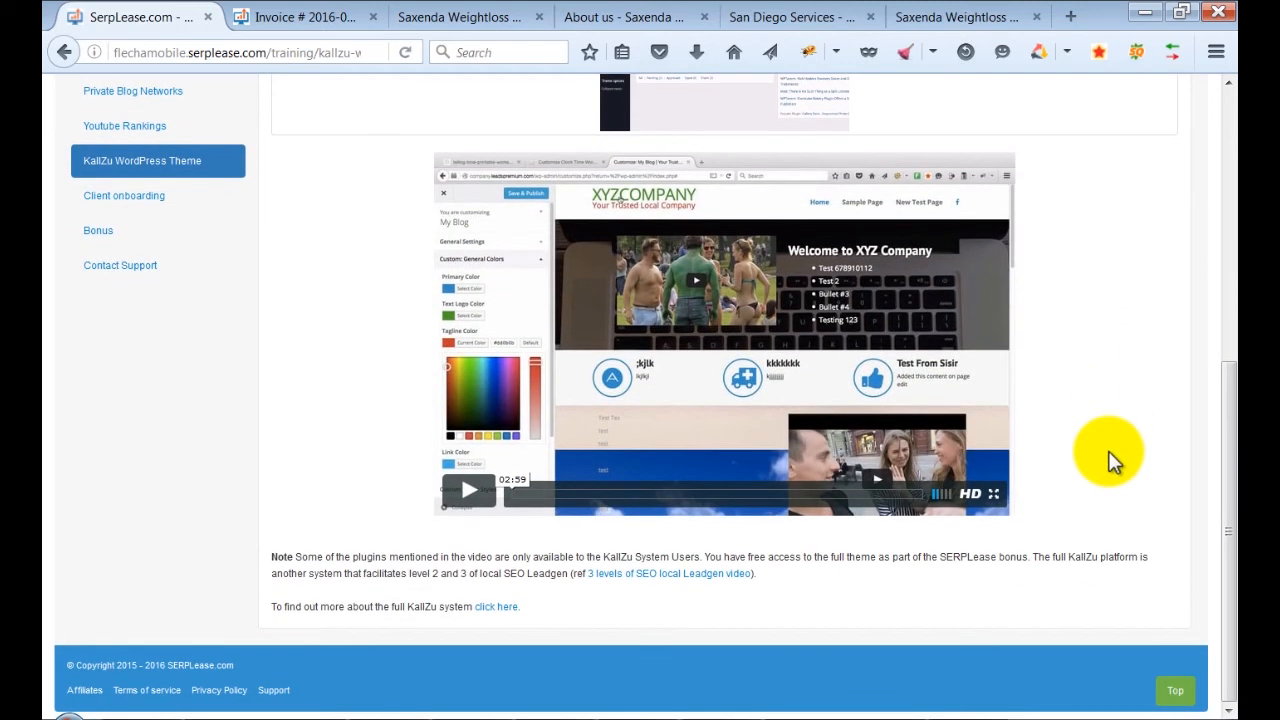
scroll(1114, 460, up, 2)
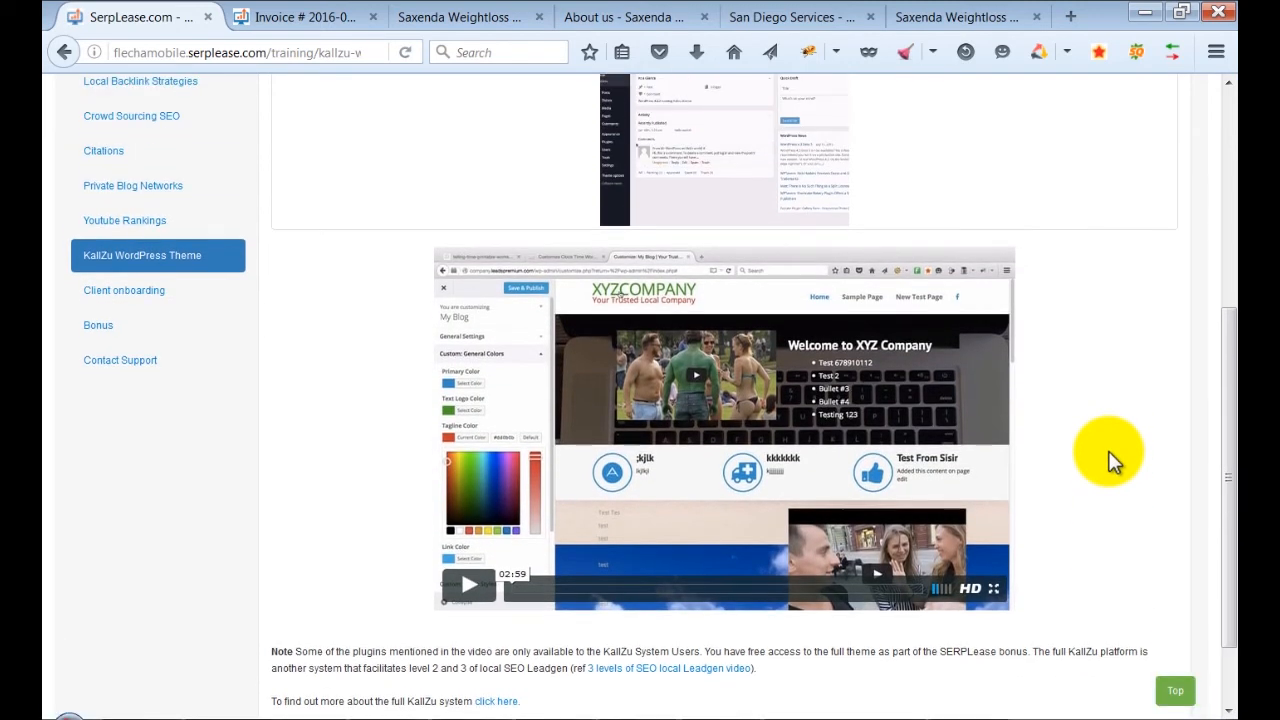
scroll(1109, 455, up, 8)
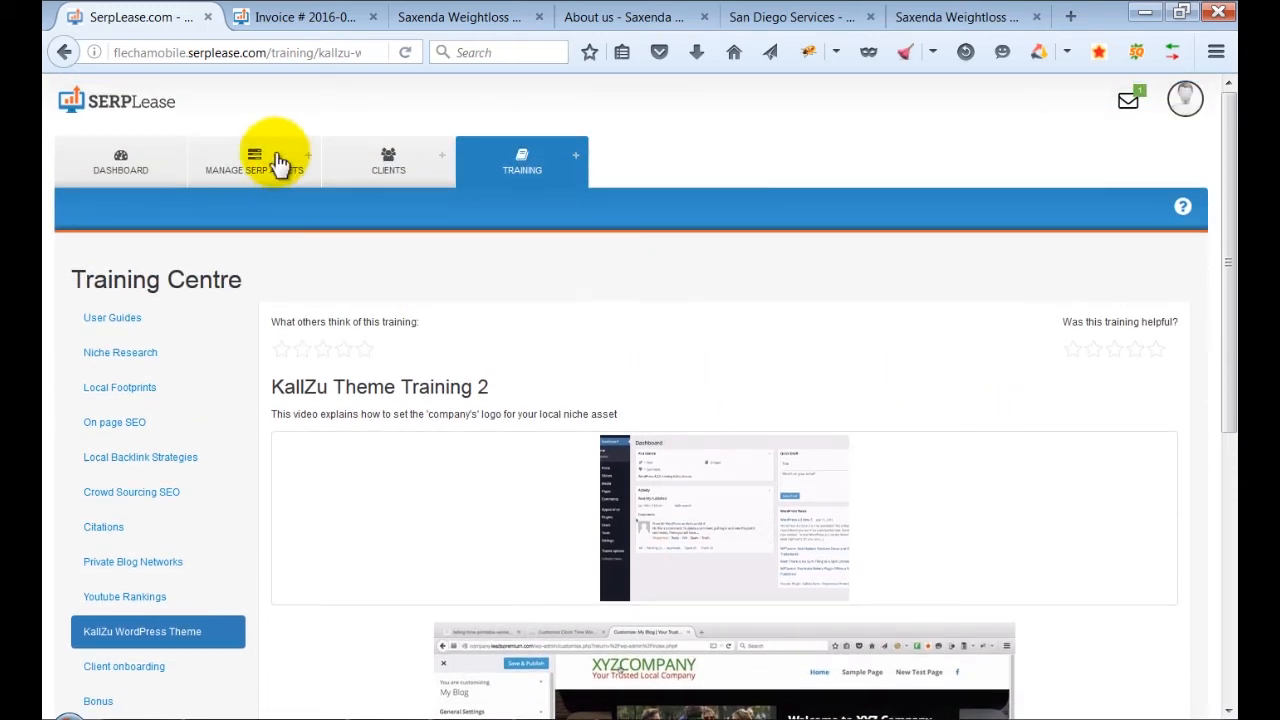
Return to the page for creating a site asset and review the KallZu theme installation section.
mouse_move(280, 165)
click(236, 262)
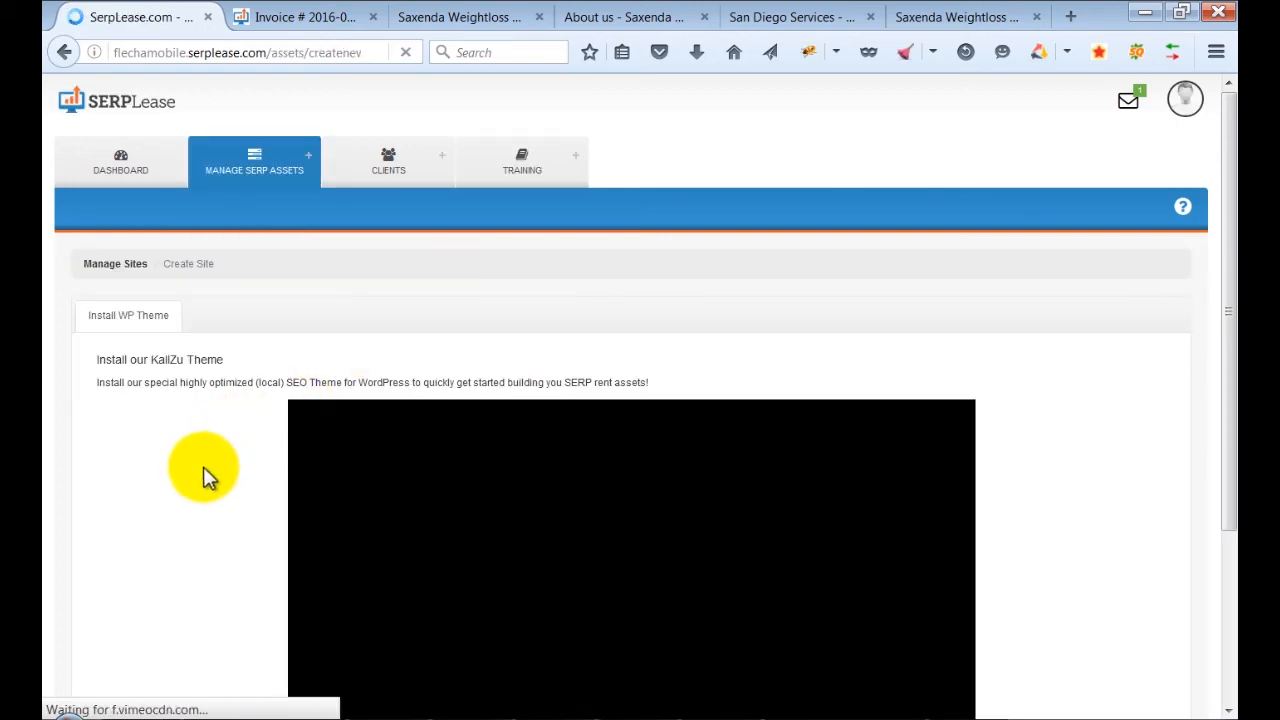
scroll(193, 475, down, 2)
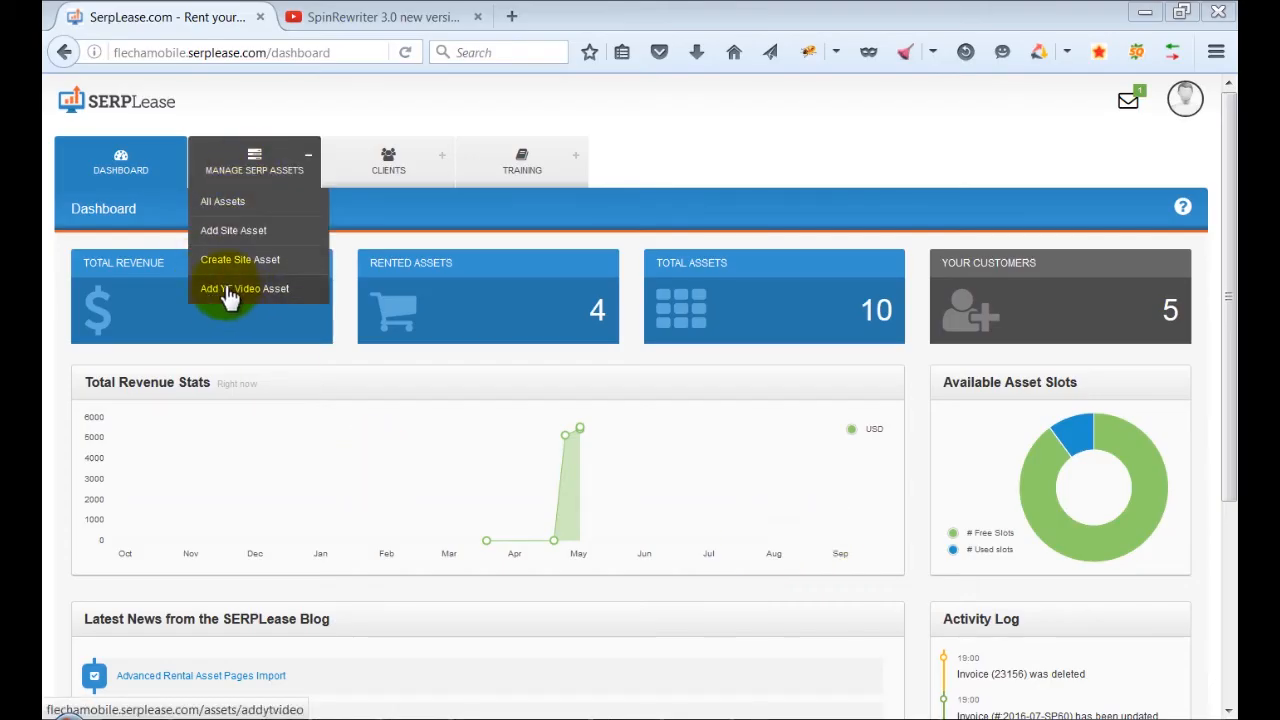
click(232, 286)
click(370, 18)
scroll(237, 402, down, 3)
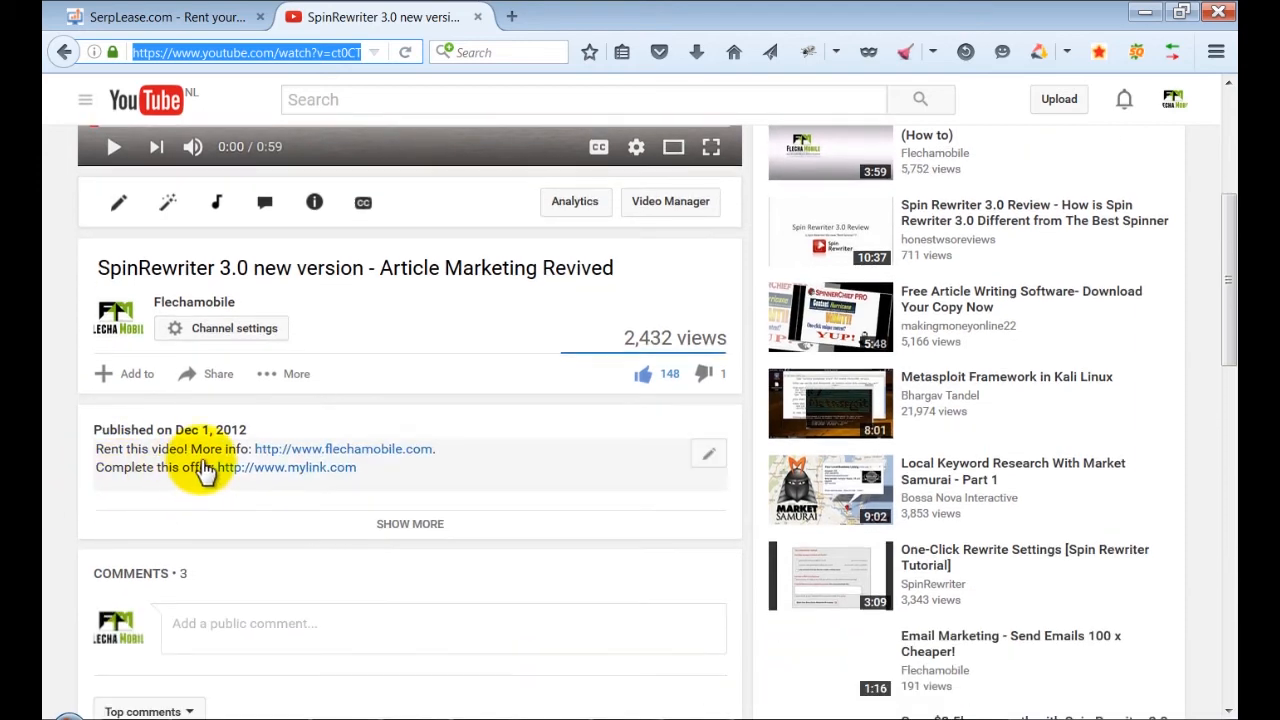
click(160, 17)
click(166, 480)
text(https://www.youtube.com/watch?v=ct0CT7hfKj4)
Choose the existing channel account beginning with "bla" and add the video as a rental asset.
click(214, 356)
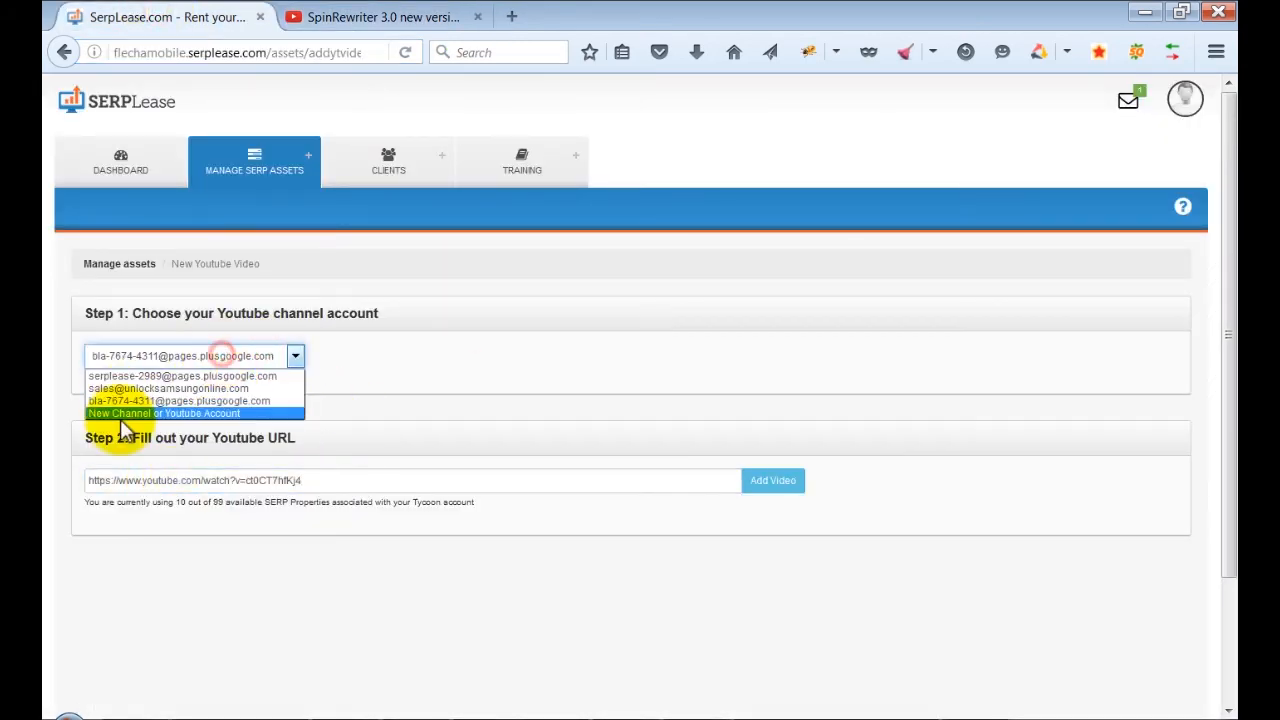
click(135, 400)
click(773, 480)
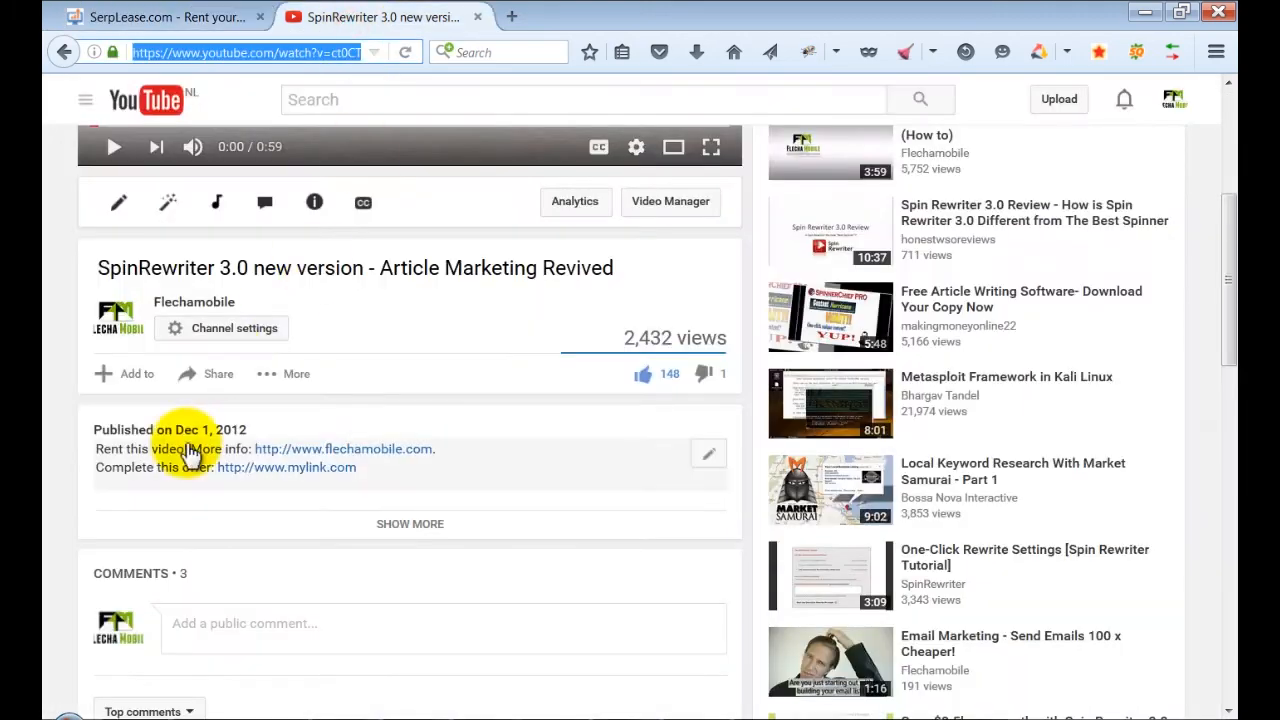
scroll(177, 457, up, 3)
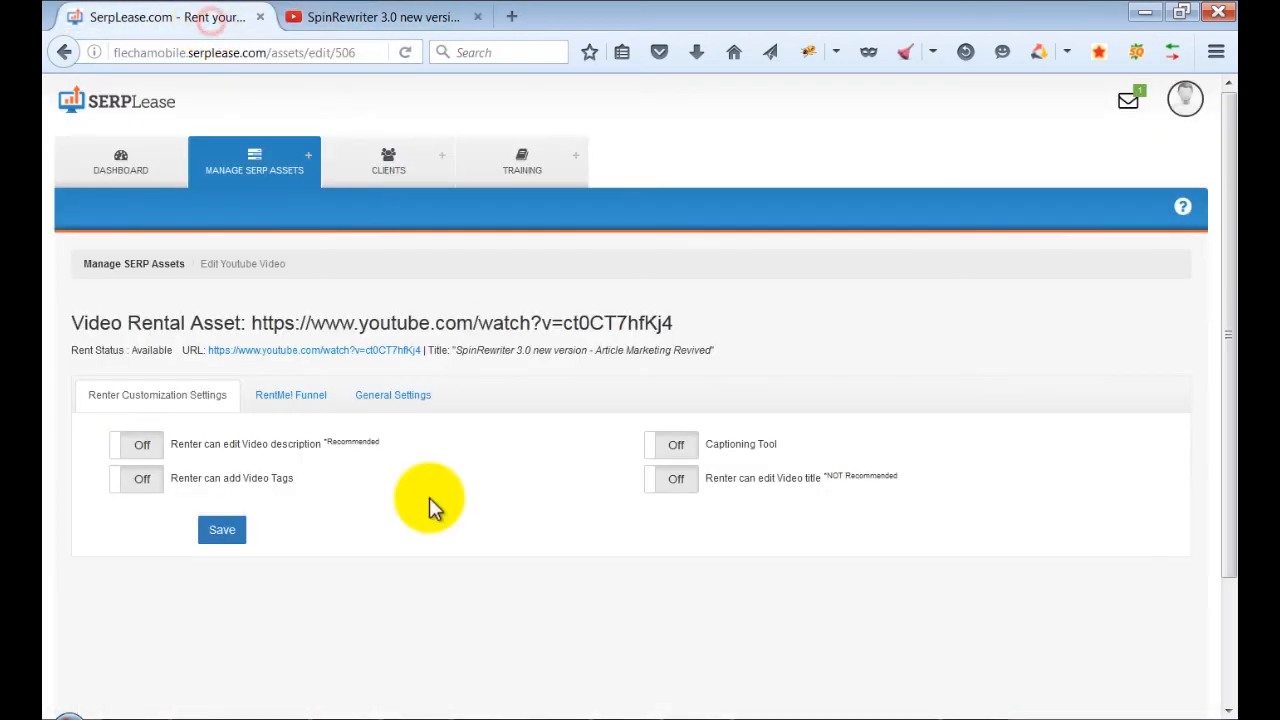
Turn on renter editing of the video description and the Captioning Tool, and save the customization settings.
click(133, 448)
scroll(450, 450, down, 2)
click(229, 437)
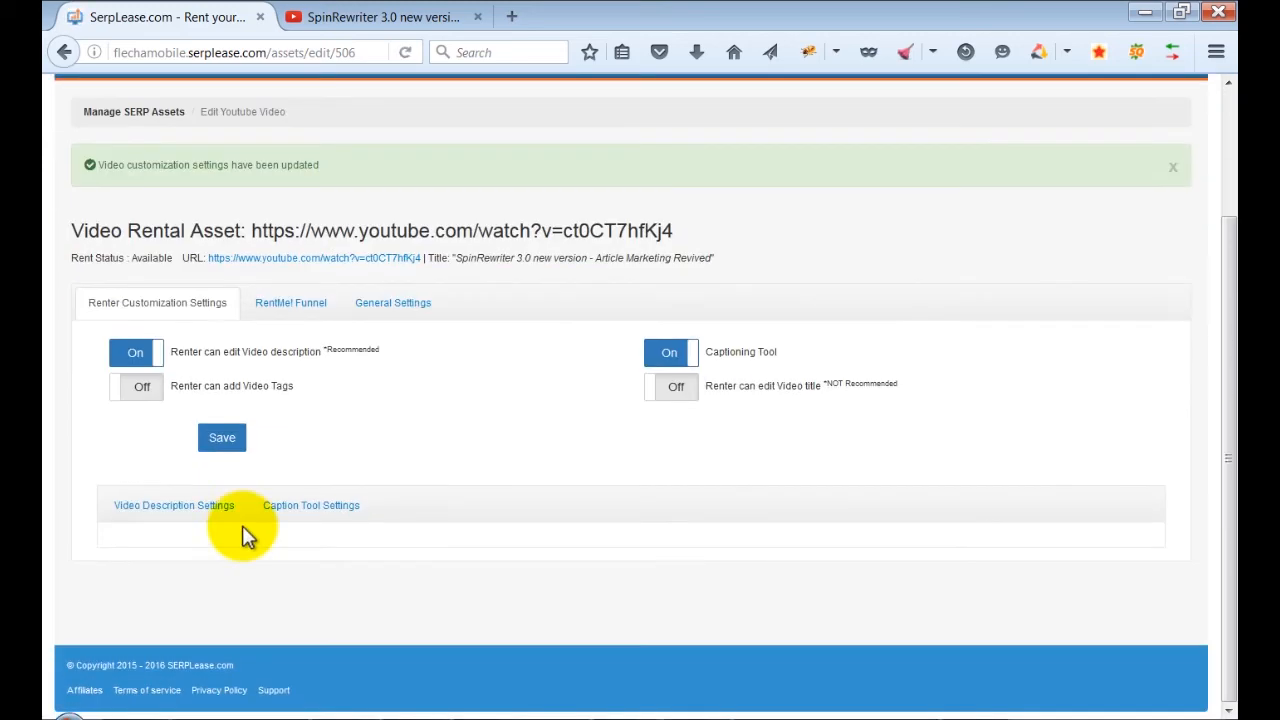
Mark the two mylink.com links and the flechamobile.com link in the video description as renter-editable, and save the changes.
scroll(243, 531, down, 4)
drag(330, 448, 228, 452)
scroll(223, 560, down, 2)
drag(936, 484, 838, 484)
drag(545, 567, 185, 570)
click(178, 657)
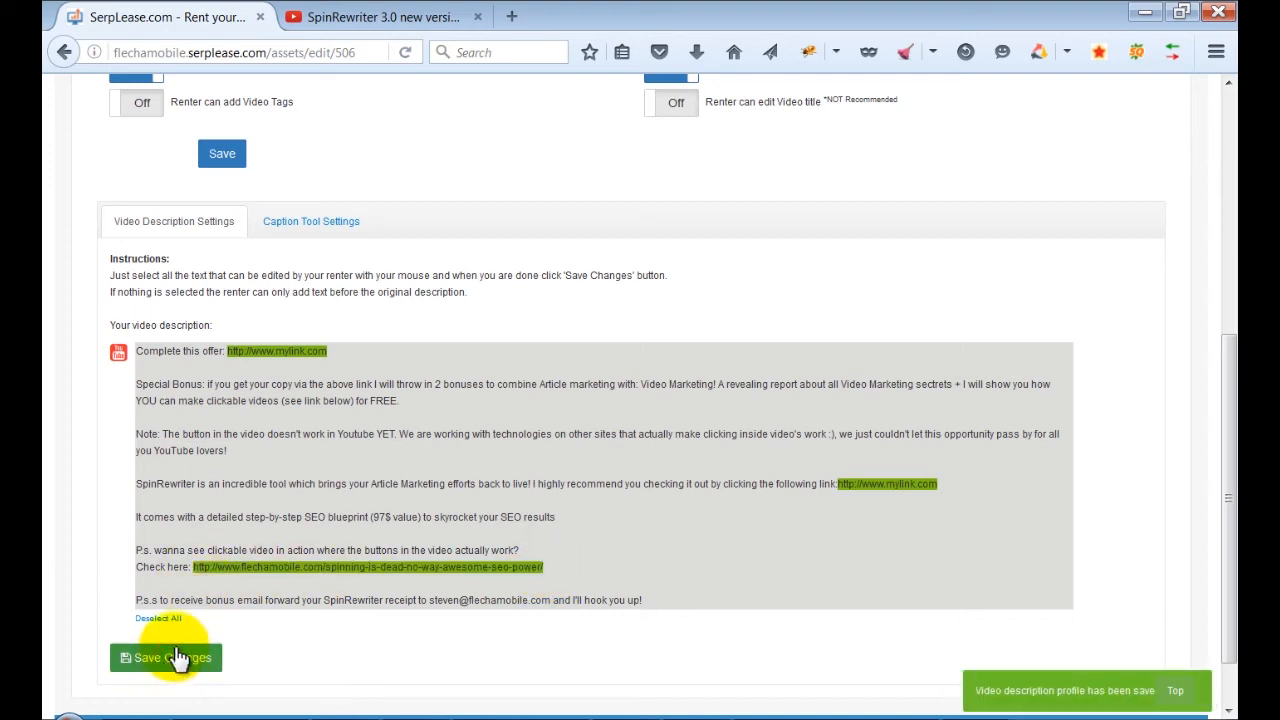
Unlock the first two caption blocks for the renter, replace the first caption with text starting with "your", and save the captions.
click(306, 228)
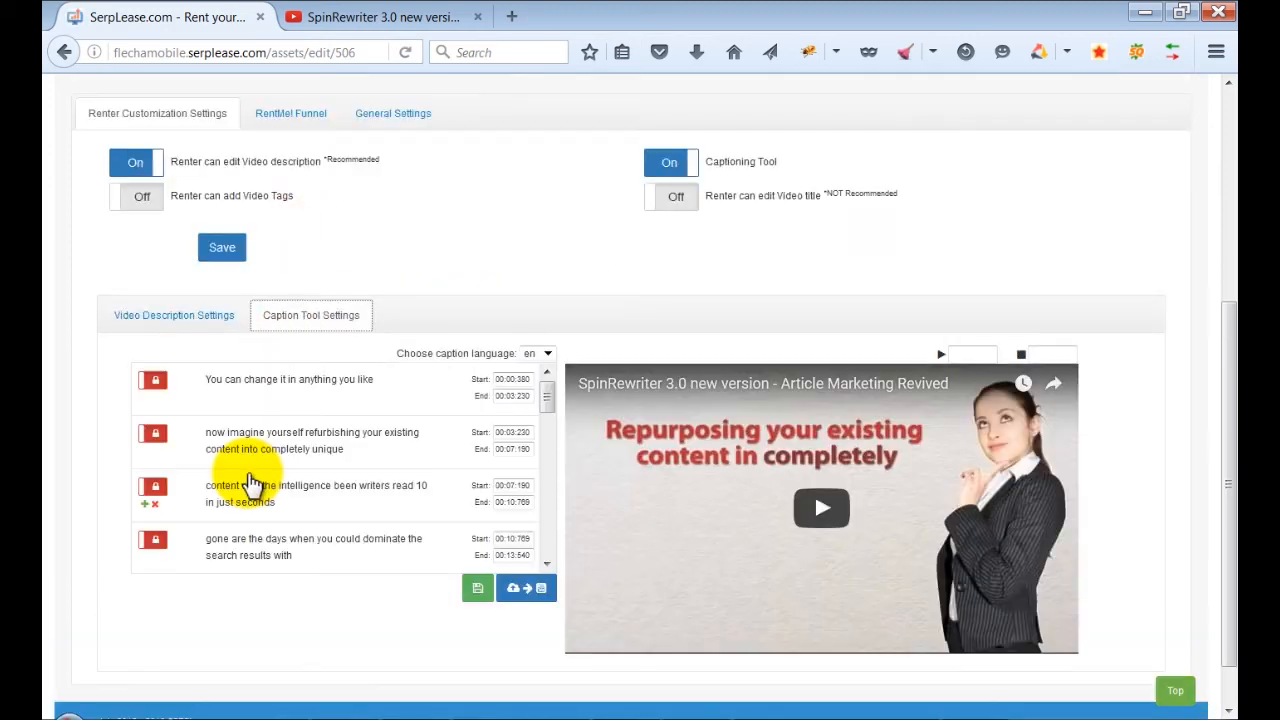
click(155, 382)
click(155, 432)
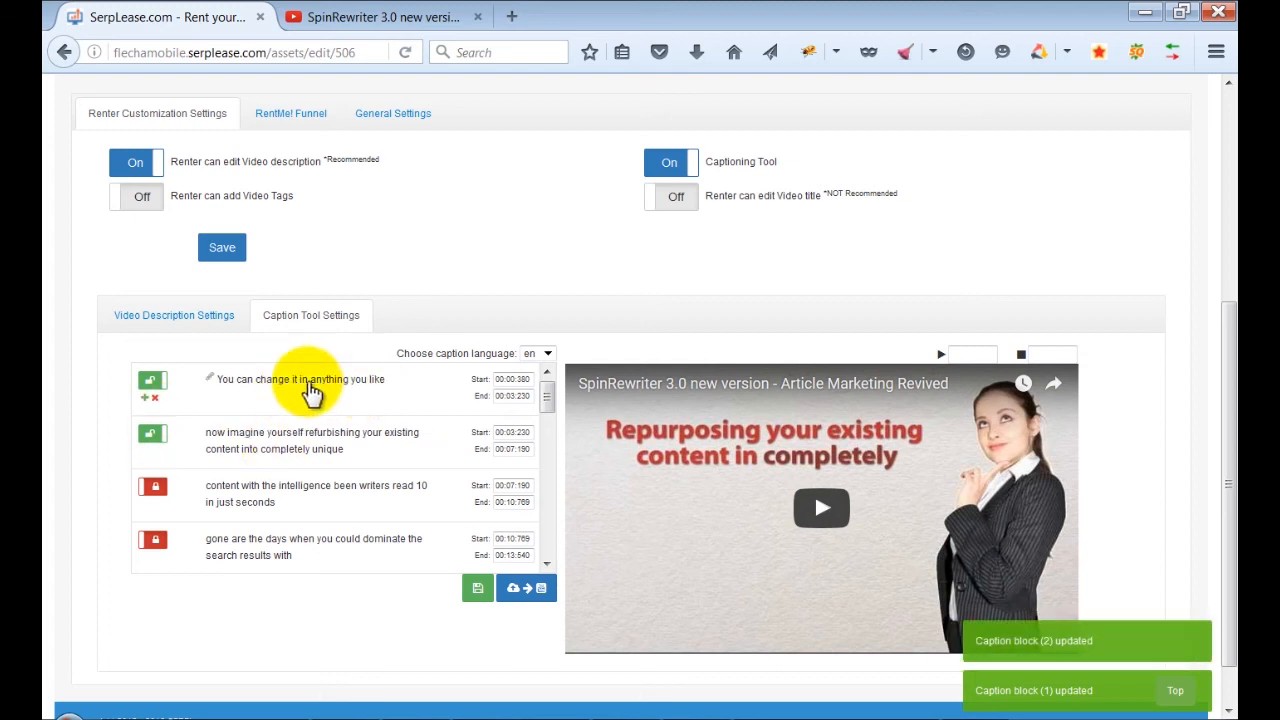
click(372, 393)
key(ctrl+a)
text(your)
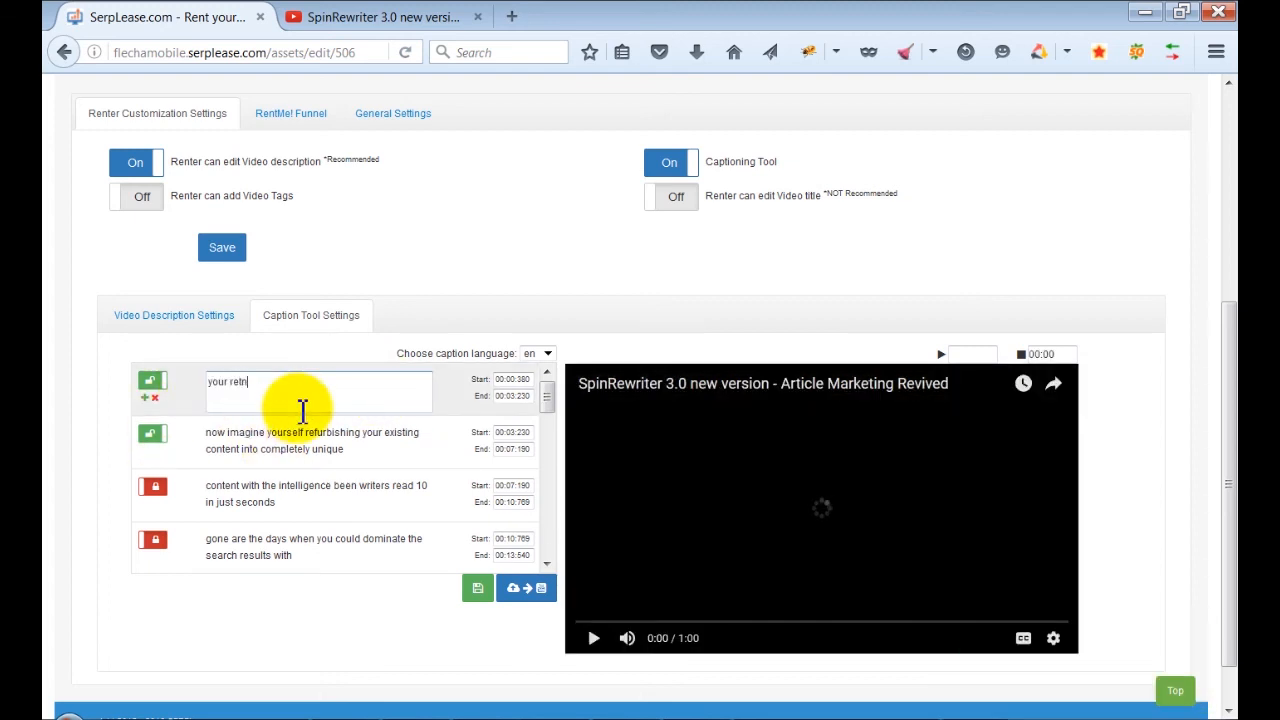
click(476, 590)
Reopen the video description settings and mark part of the "wanna see clickable video in action" sentence as renter-editable.
click(236, 326)
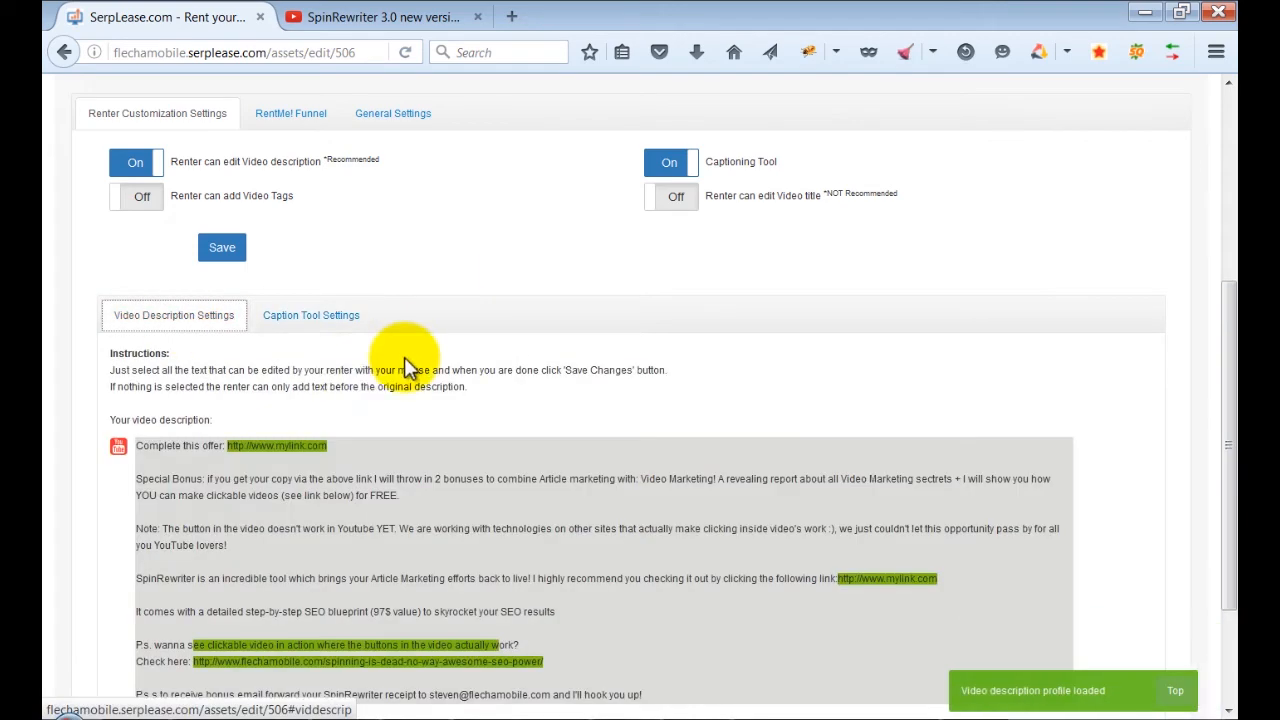
scroll(395, 365, up, 3)
scroll(371, 321, up, 3)
Create a manual lease contract for the demo client on the ct0CT7hfKj4 video at 50.00 USD per month with automatic Paypal invoicing.
click(387, 172)
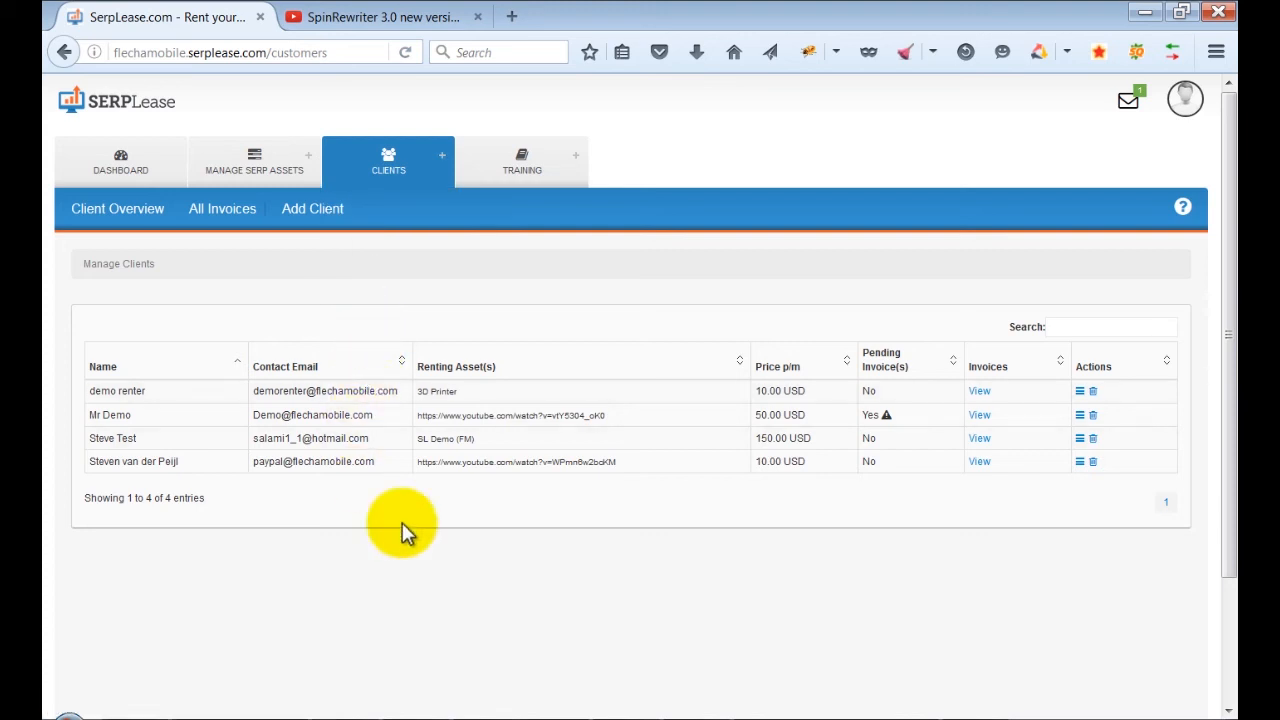
click(1080, 416)
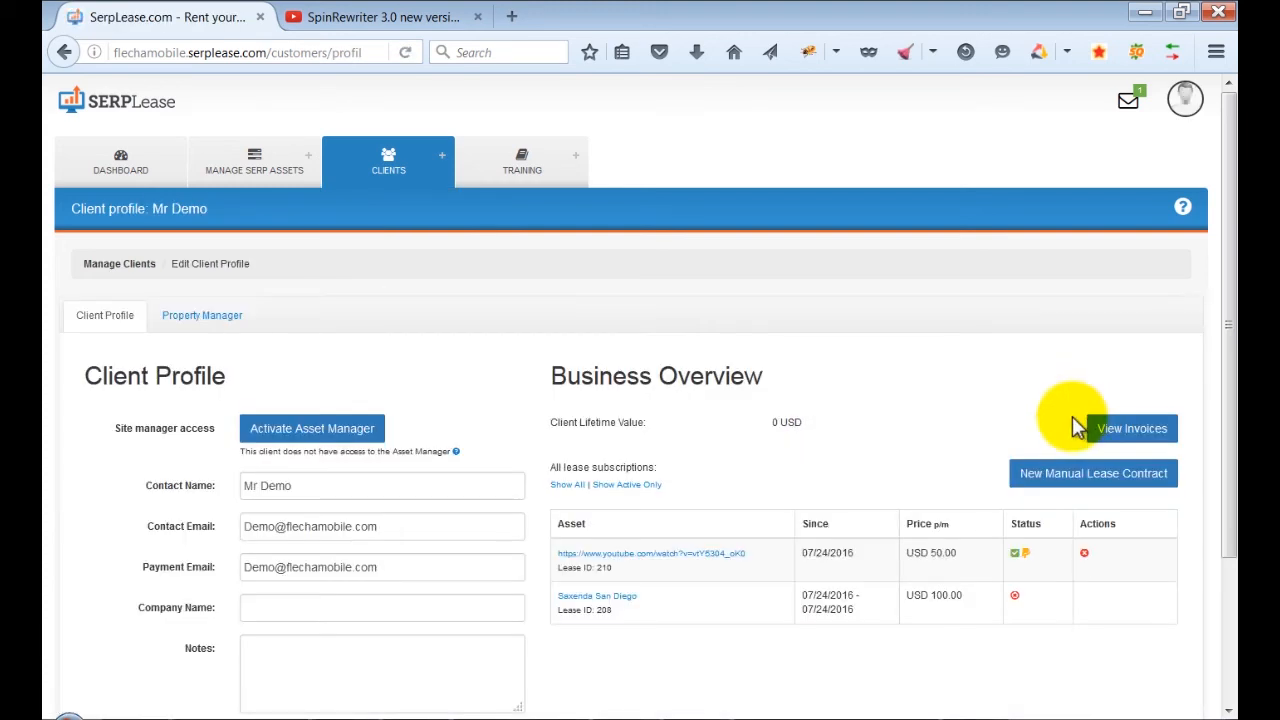
click(1093, 473)
click(696, 219)
click(693, 343)
click(652, 262)
click(577, 475)
click(568, 301)
text(50.00)
click(674, 383)
click(815, 385)
scroll(718, 556, down, 1)
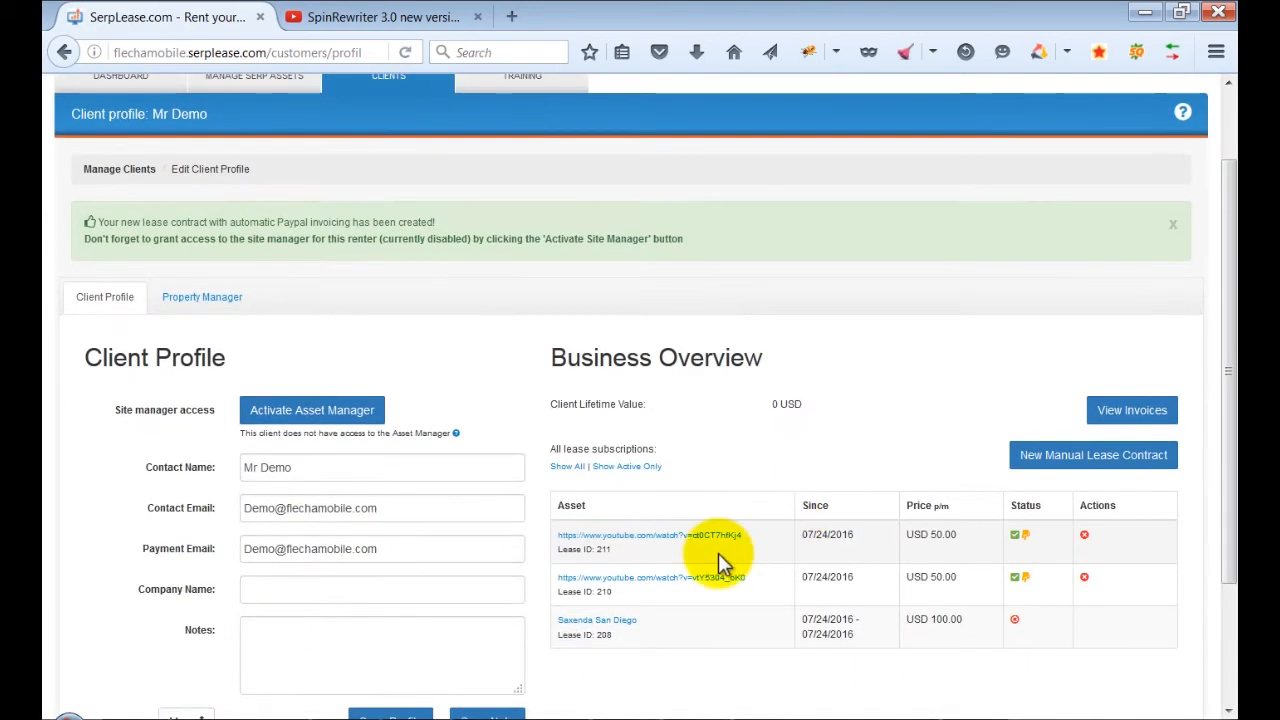
From the demo client's property manager, customize the ct0CT7hfKj4 video and change both mylink.com description links to flechamobile.com.
click(200, 300)
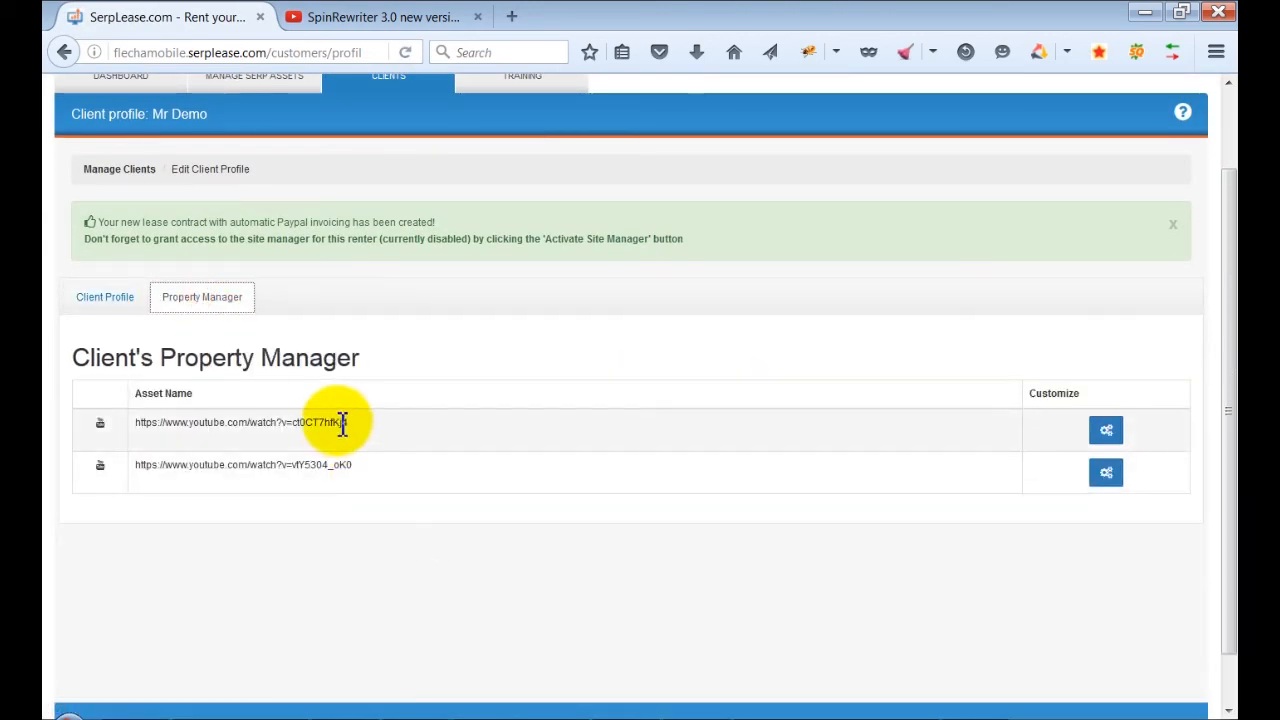
click(1106, 432)
scroll(425, 299, down, 3)
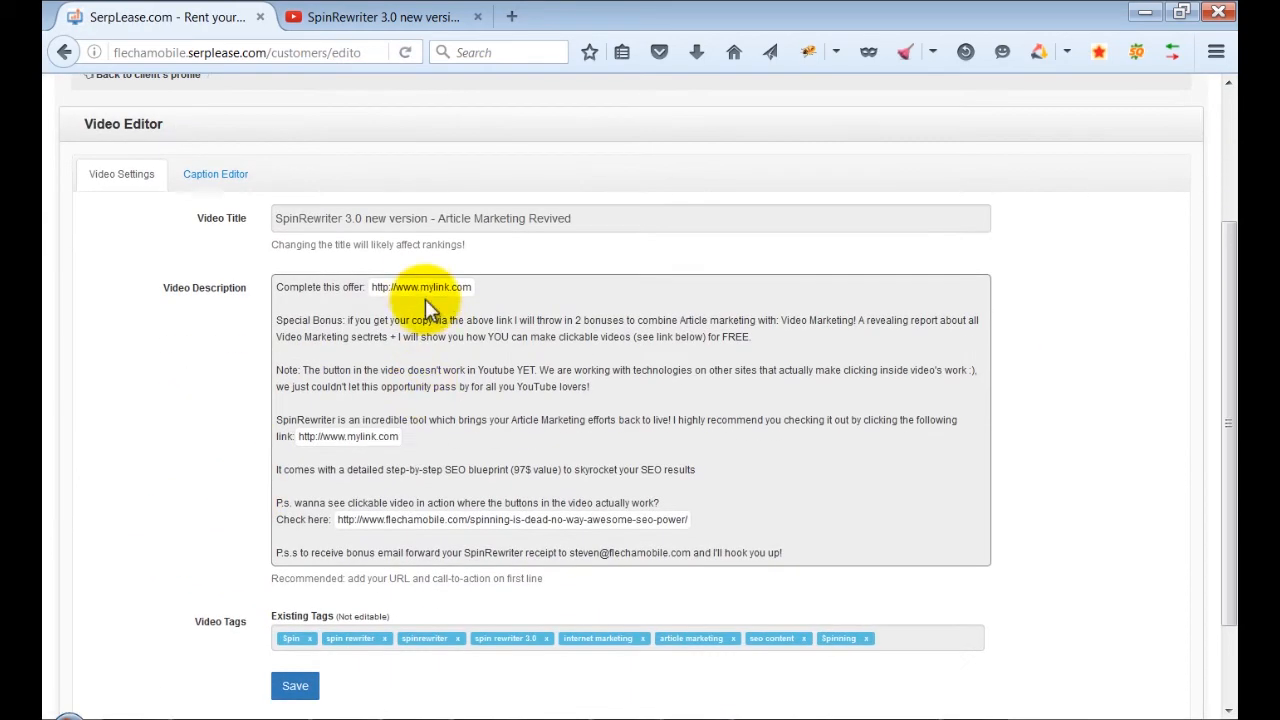
double_click(435, 288)
text(flechamobile)
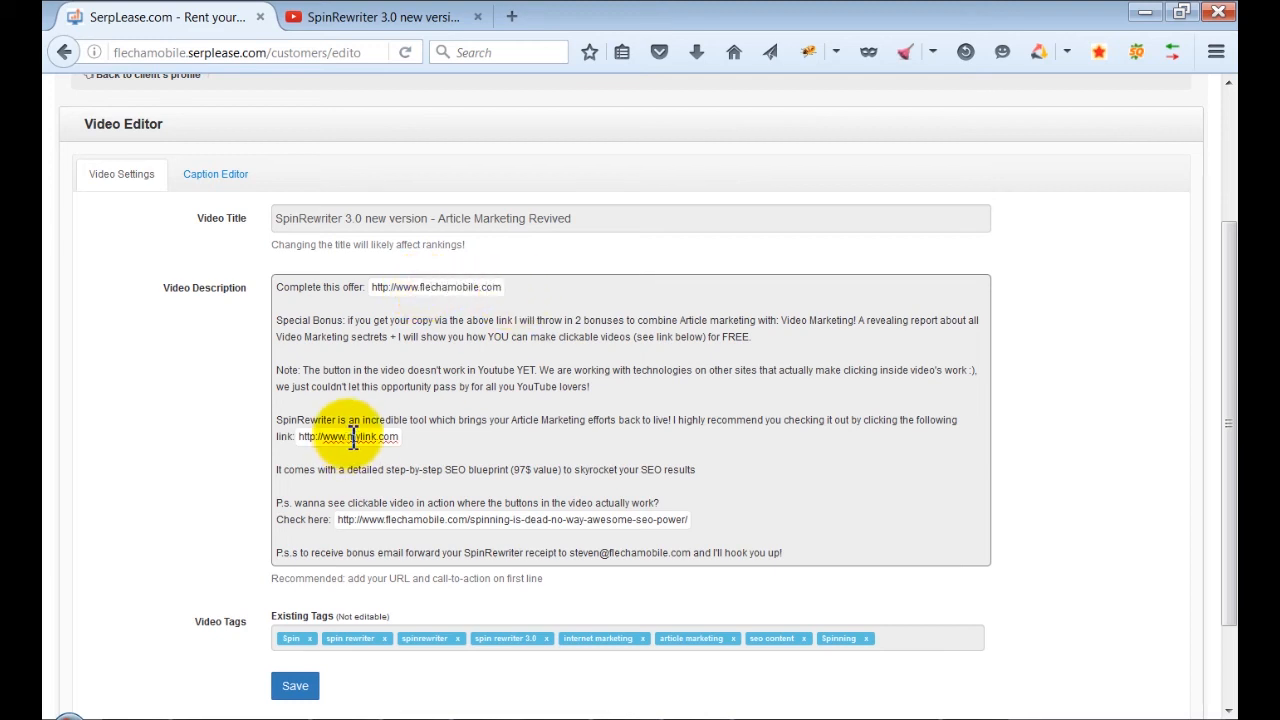
double_click(348, 437)
text(flechamobile)
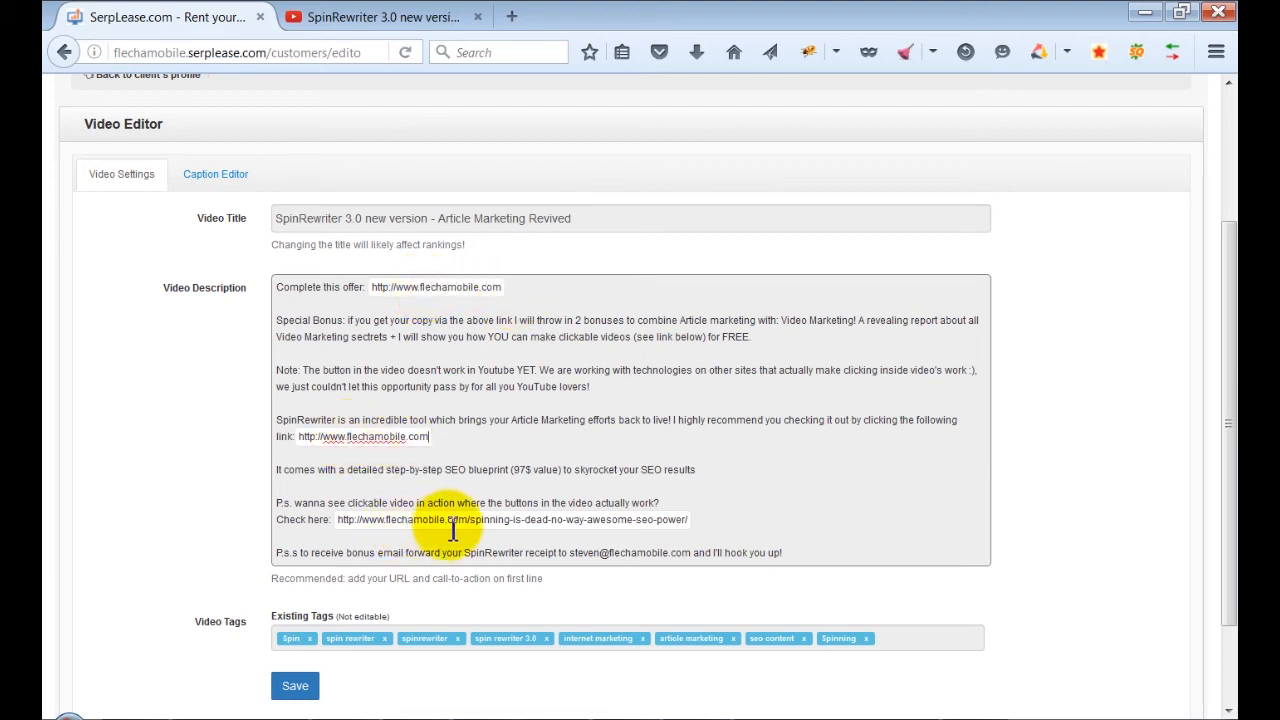
Check the current description on the video's YouTube page, and save the edited video settings in SerpLease.
click(365, 37)
click(337, 525)
scroll(335, 540, down, 3)
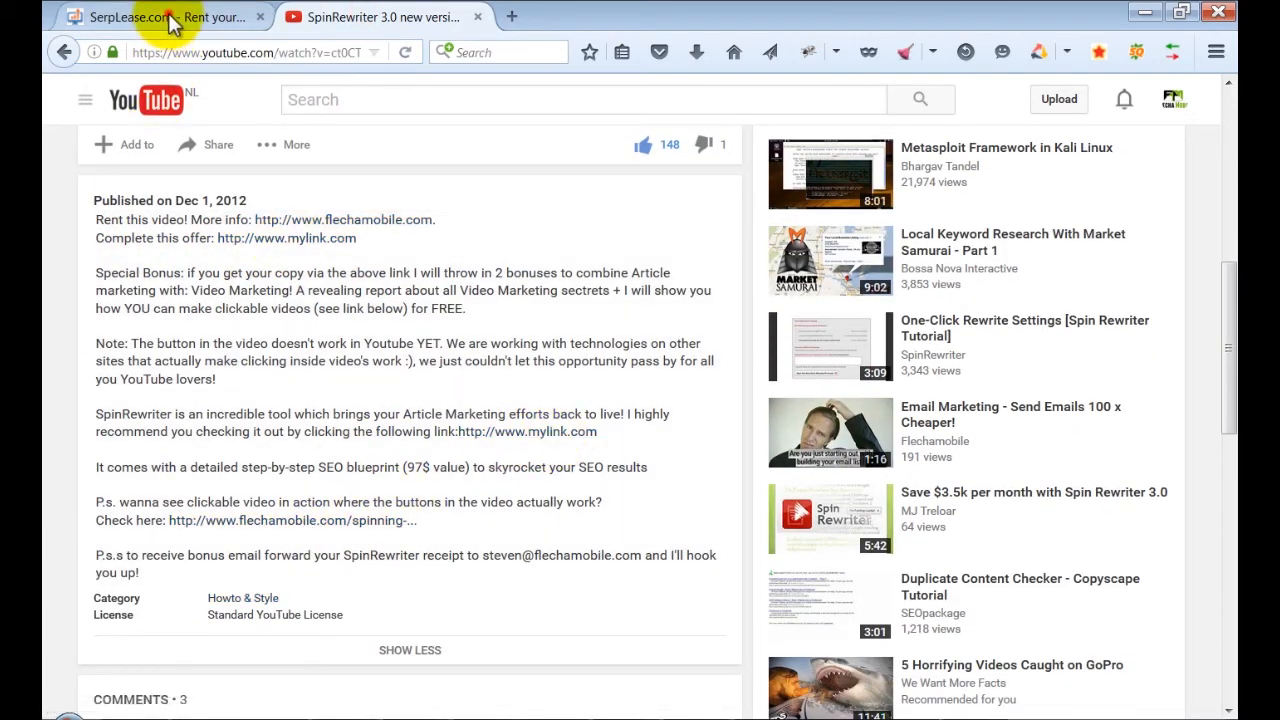
click(170, 18)
click(295, 578)
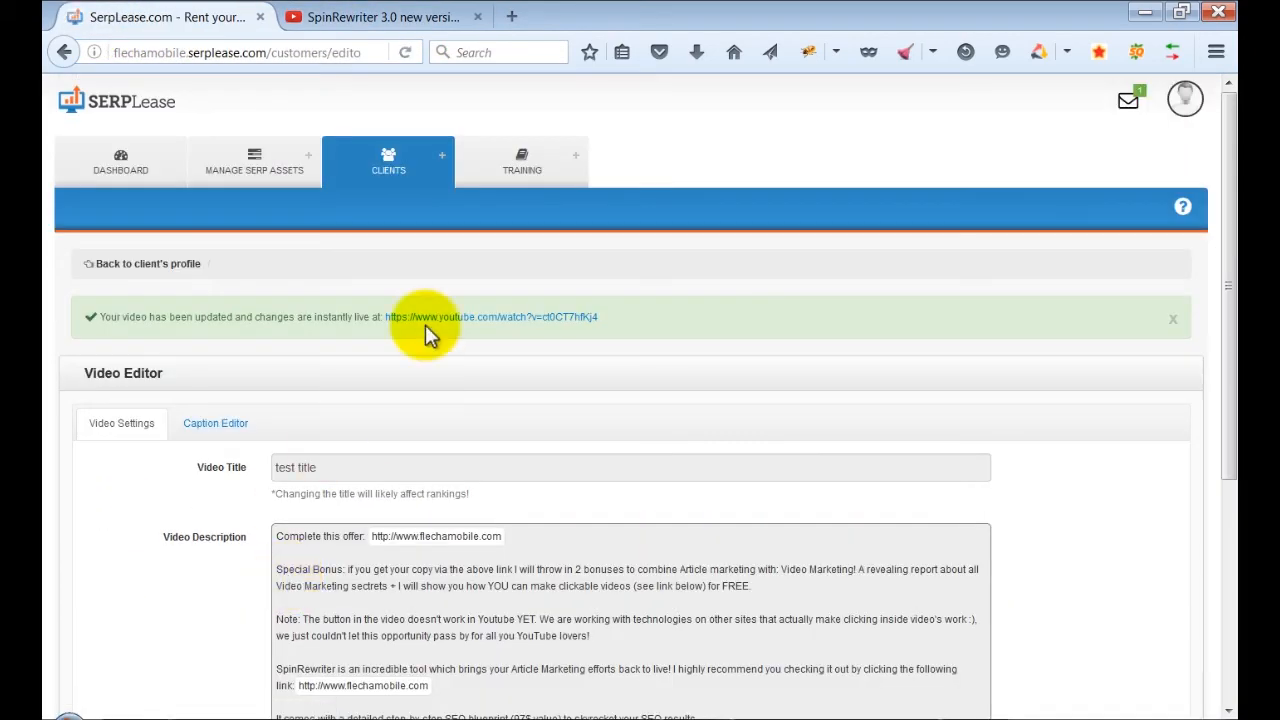
Reload the video's YouTube page and review the links in its expanded description.
click(343, 17)
key(F5)
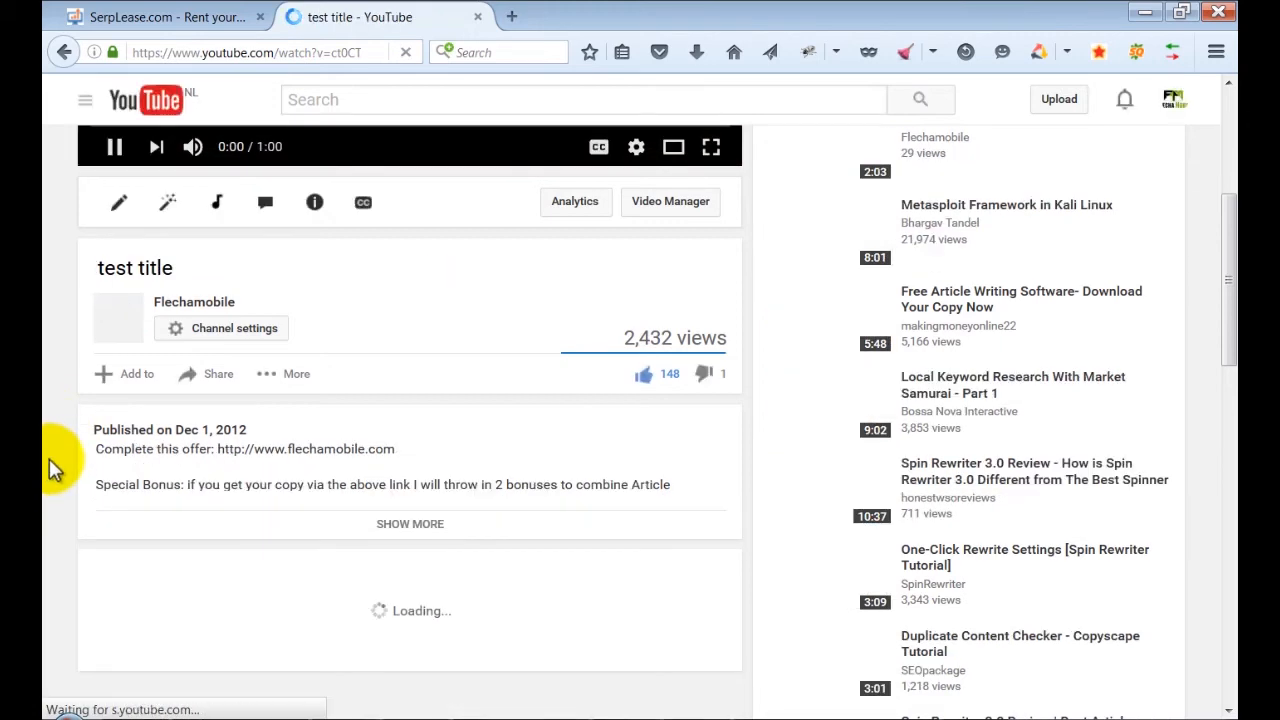
click(571, 521)
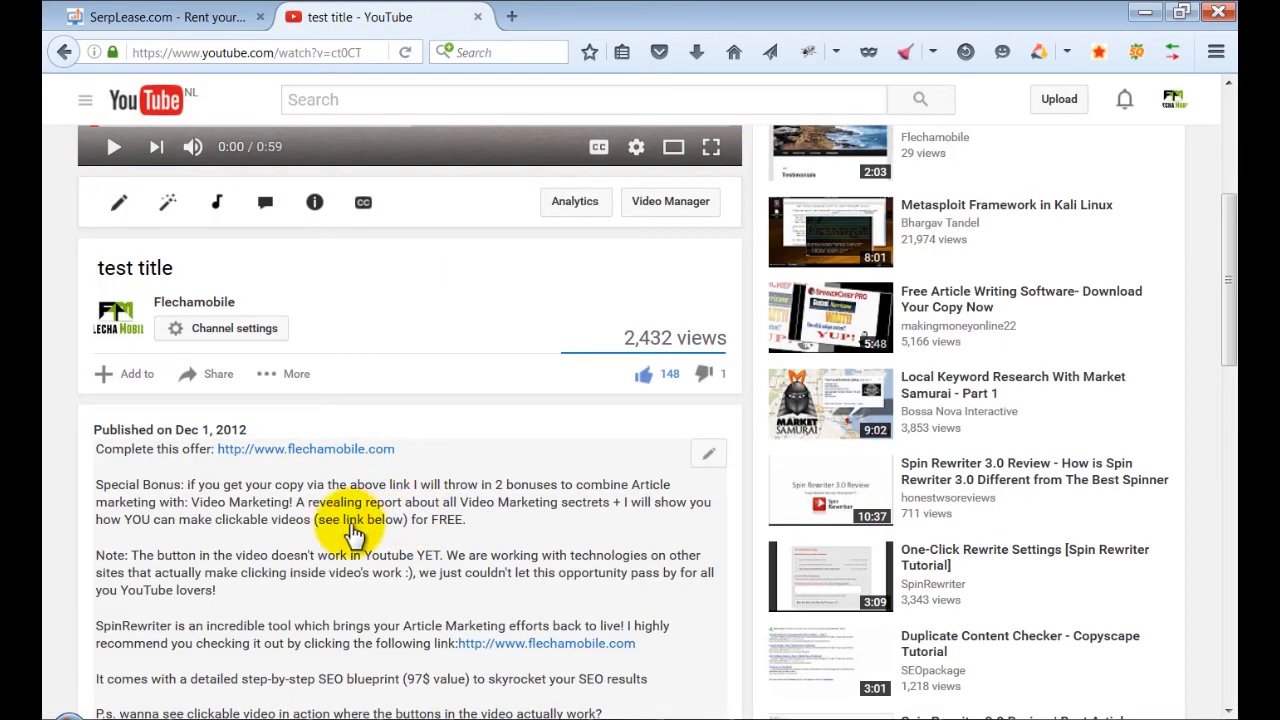
scroll(571, 530, down, 3)
In the video's caption editor, replace the first caption block with "Call us now at" followed by the business phone number.
click(205, 22)
scroll(143, 434, down, 3)
click(222, 232)
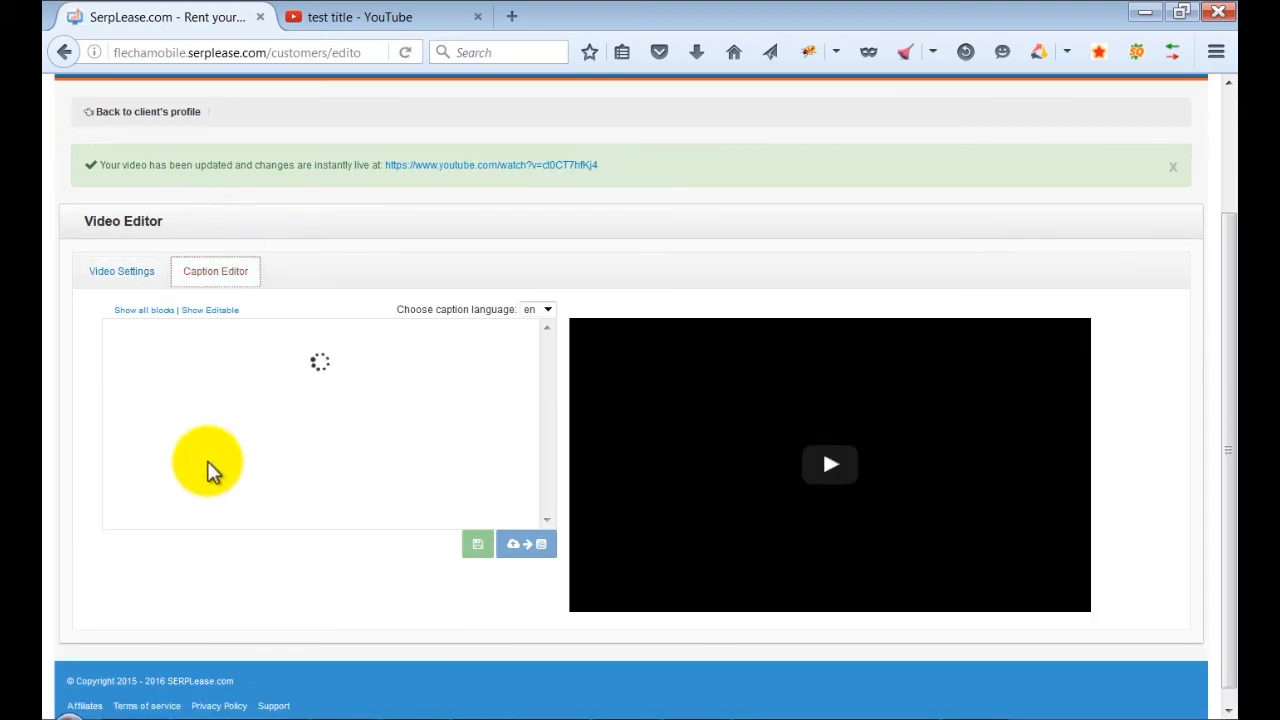
click(210, 311)
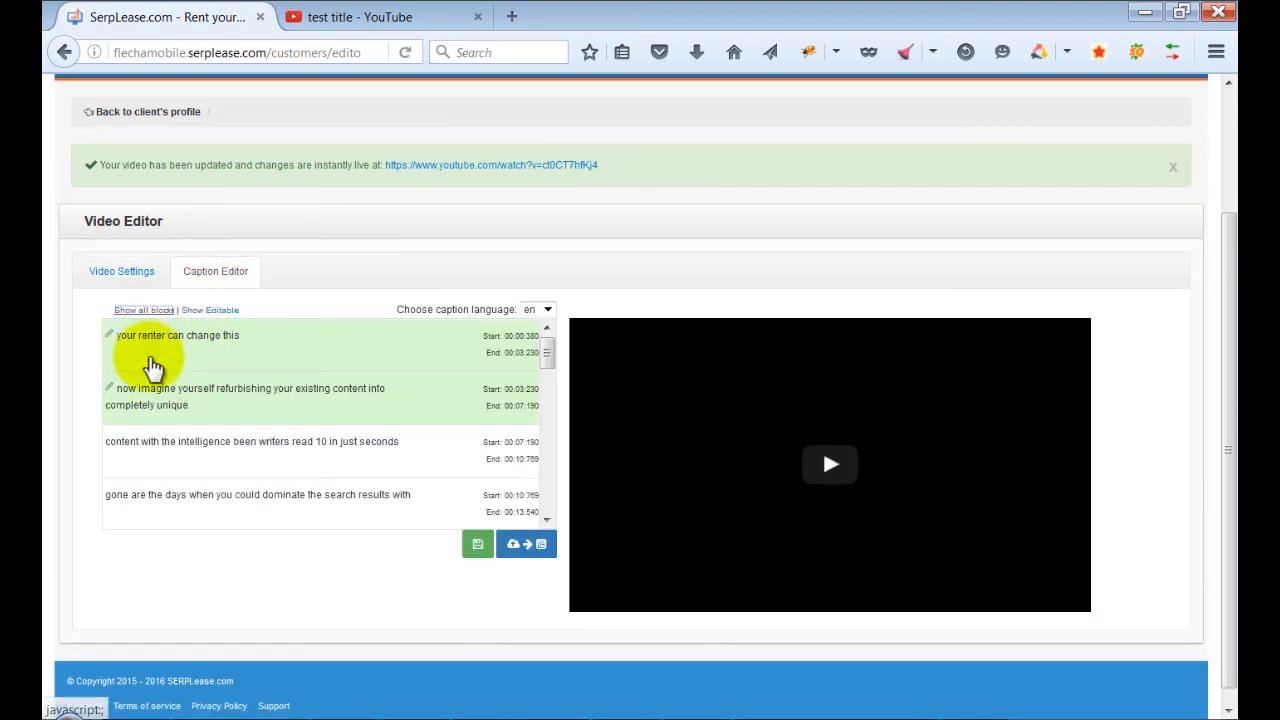
click(109, 334)
text(Call us now at)
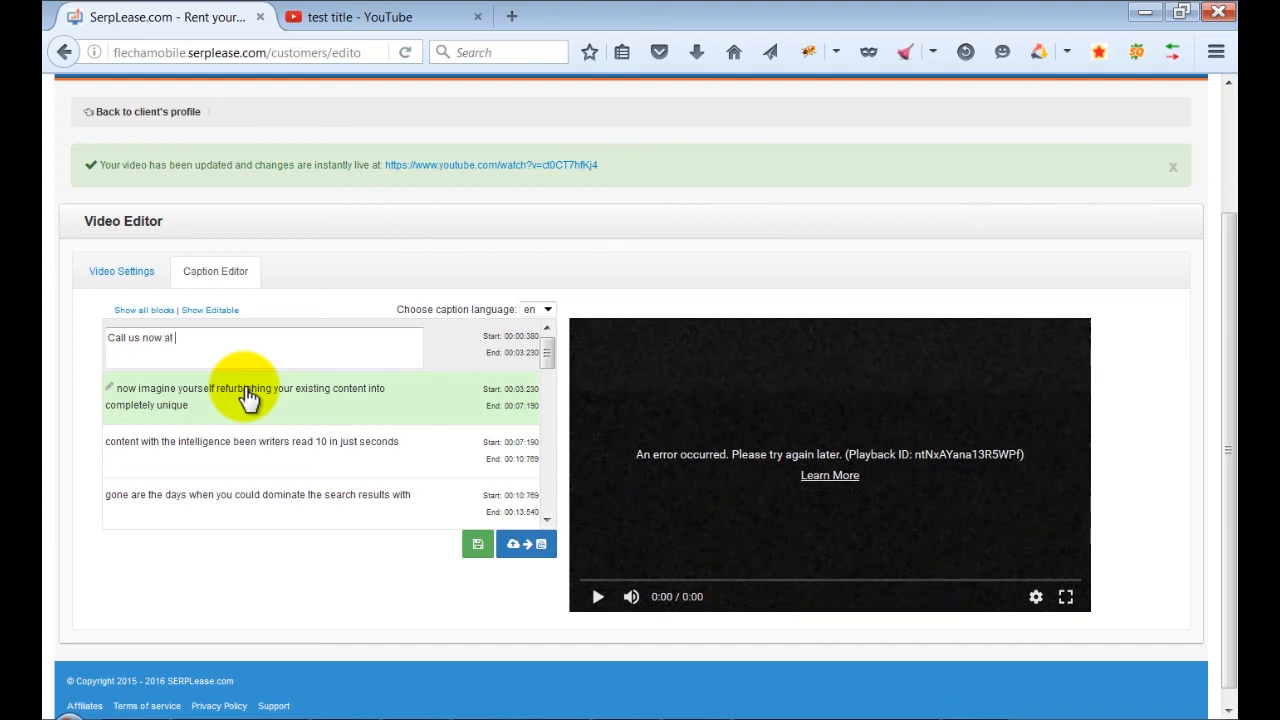
text( 555-888!)
click(60, 350)
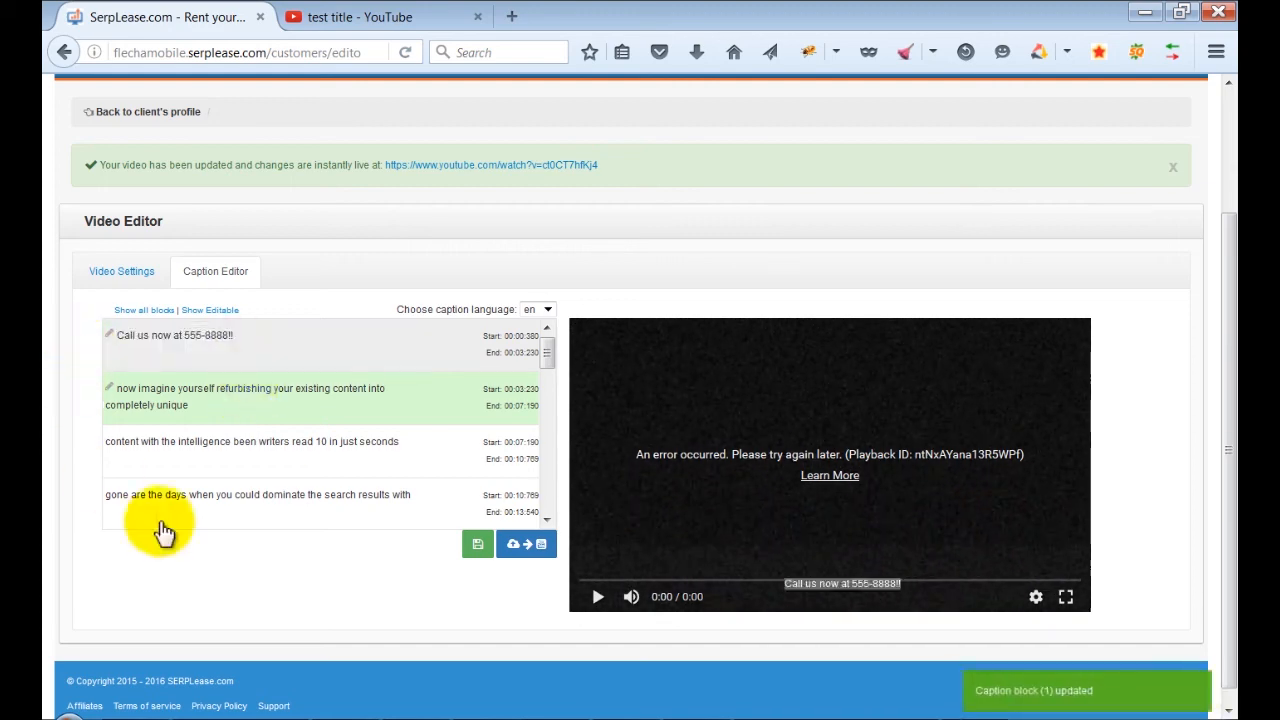
Save the edited captions and upload them to YouTube.
click(475, 486)
click(527, 490)
click(645, 195)
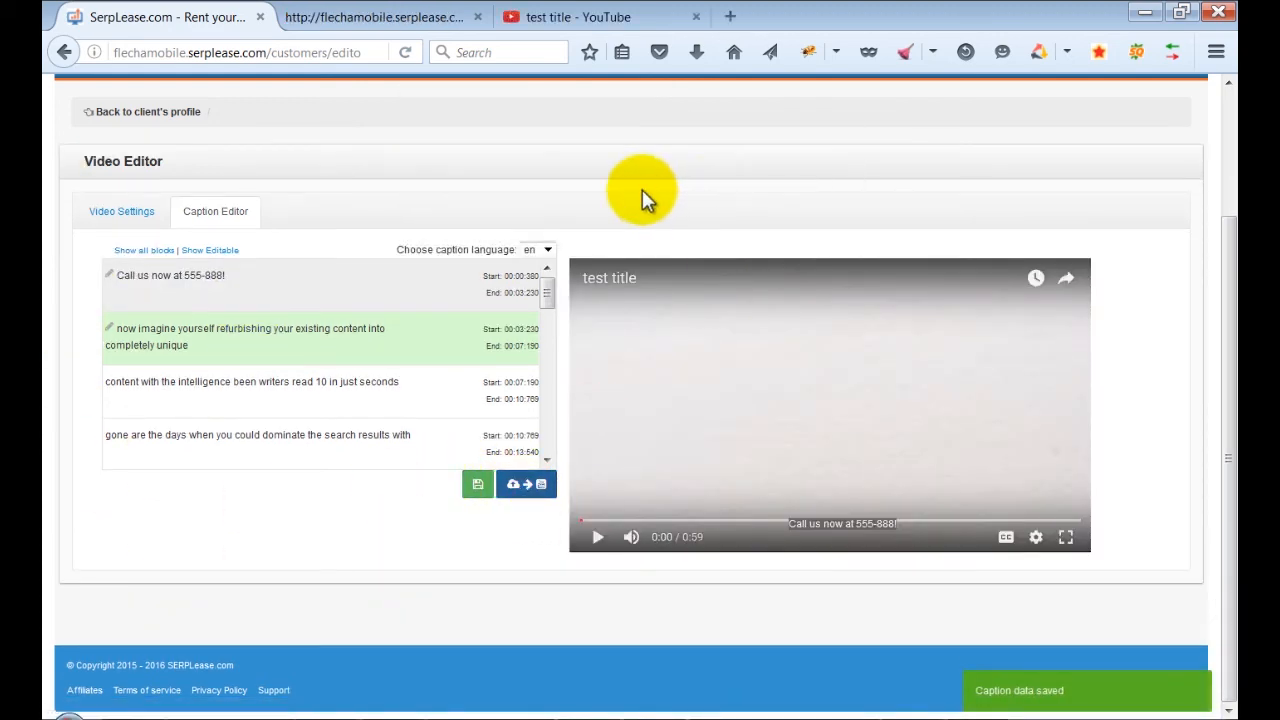
Play the video on YouTube to check its first caption.
click(590, 17)
scroll(47, 442, down, 1)
click(104, 432)
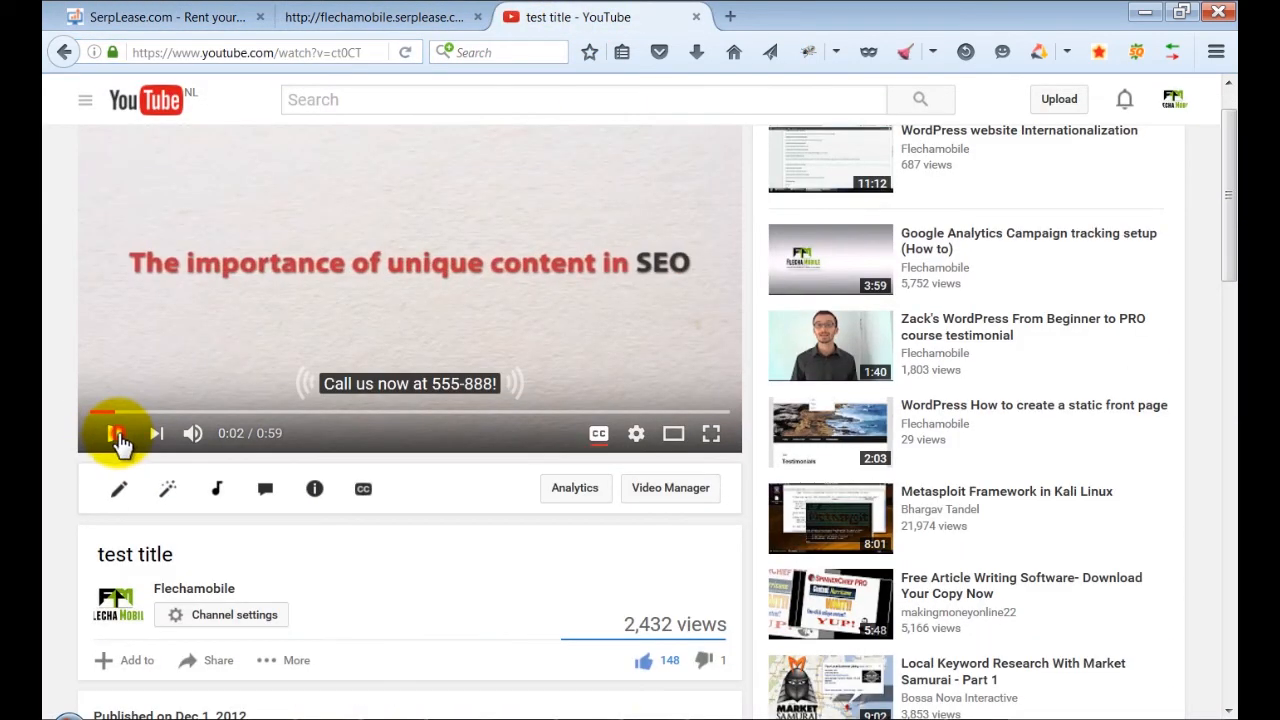
scroll(120, 430, up, 1)
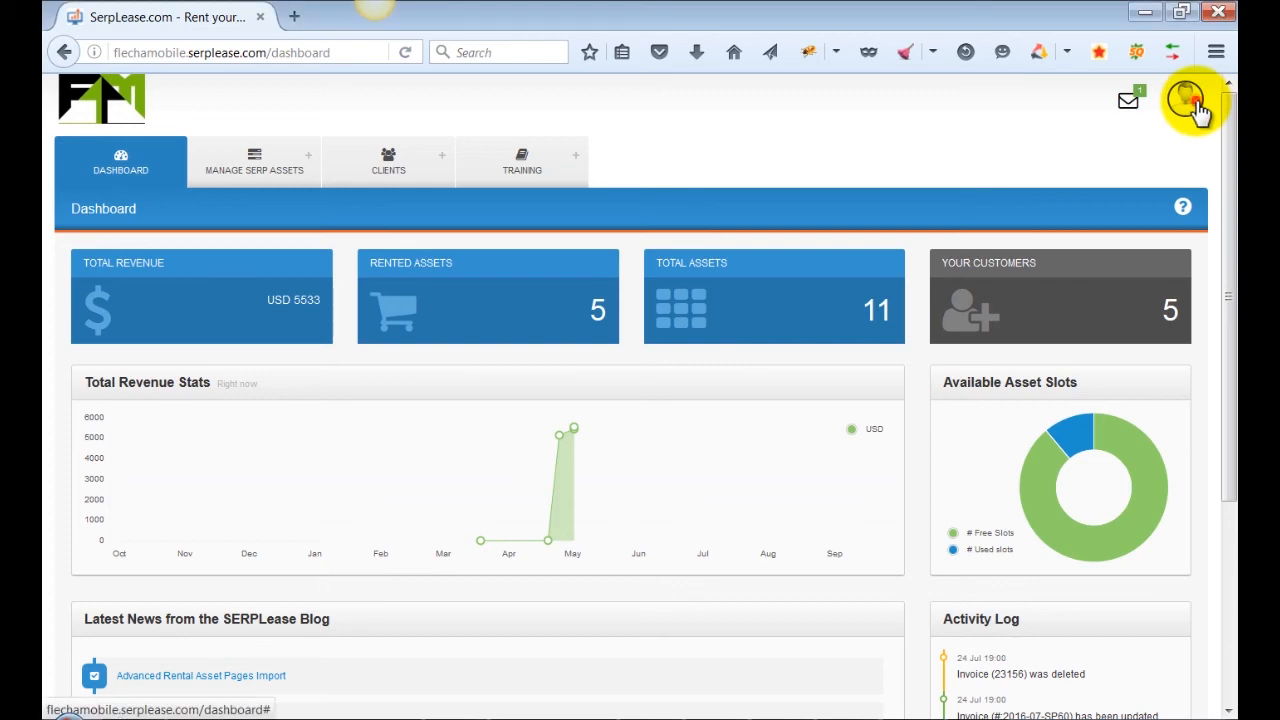
In the profile settings, upload the FTM image as the white label logo and save its thumbnail.
click(1185, 97)
click(995, 161)
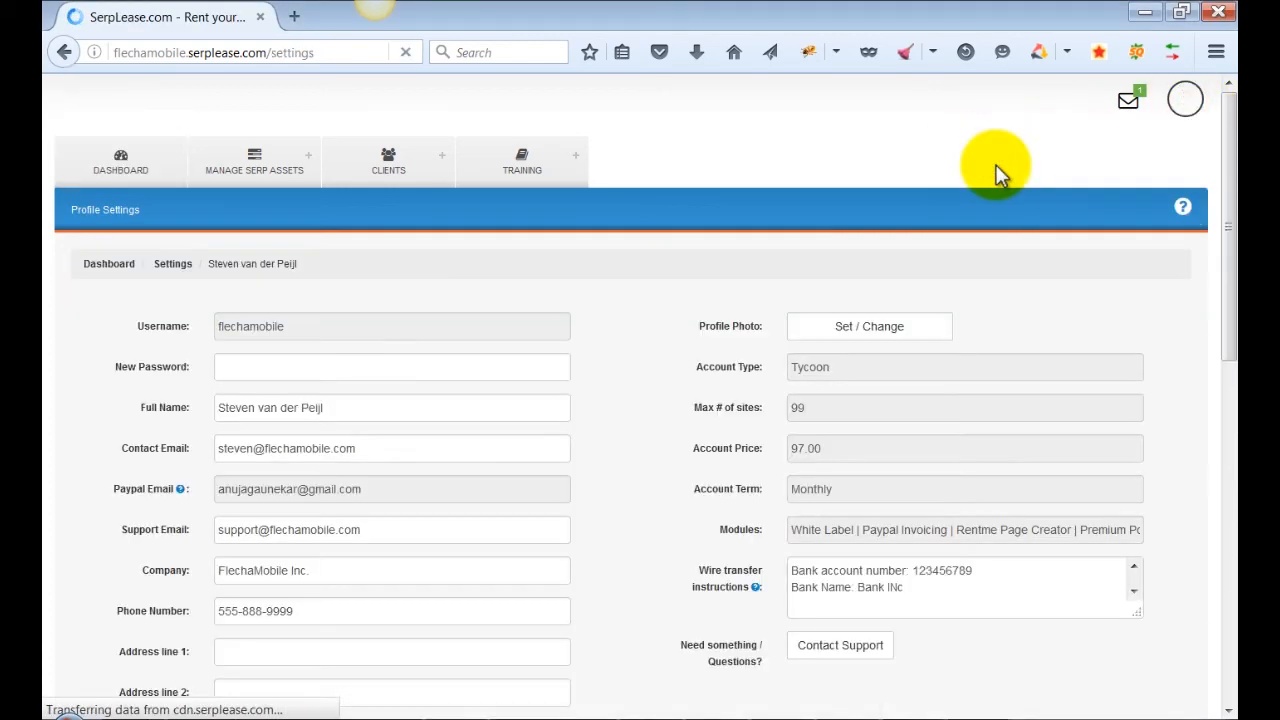
scroll(614, 378, down, 10)
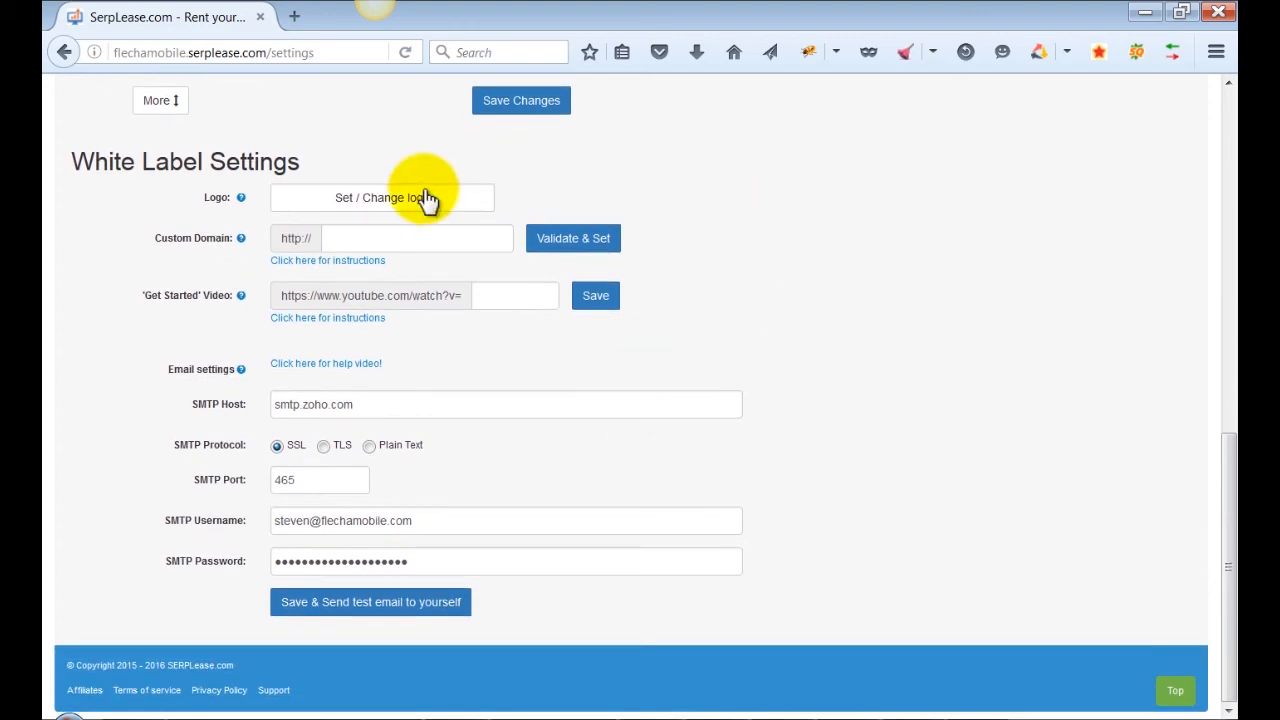
click(347, 197)
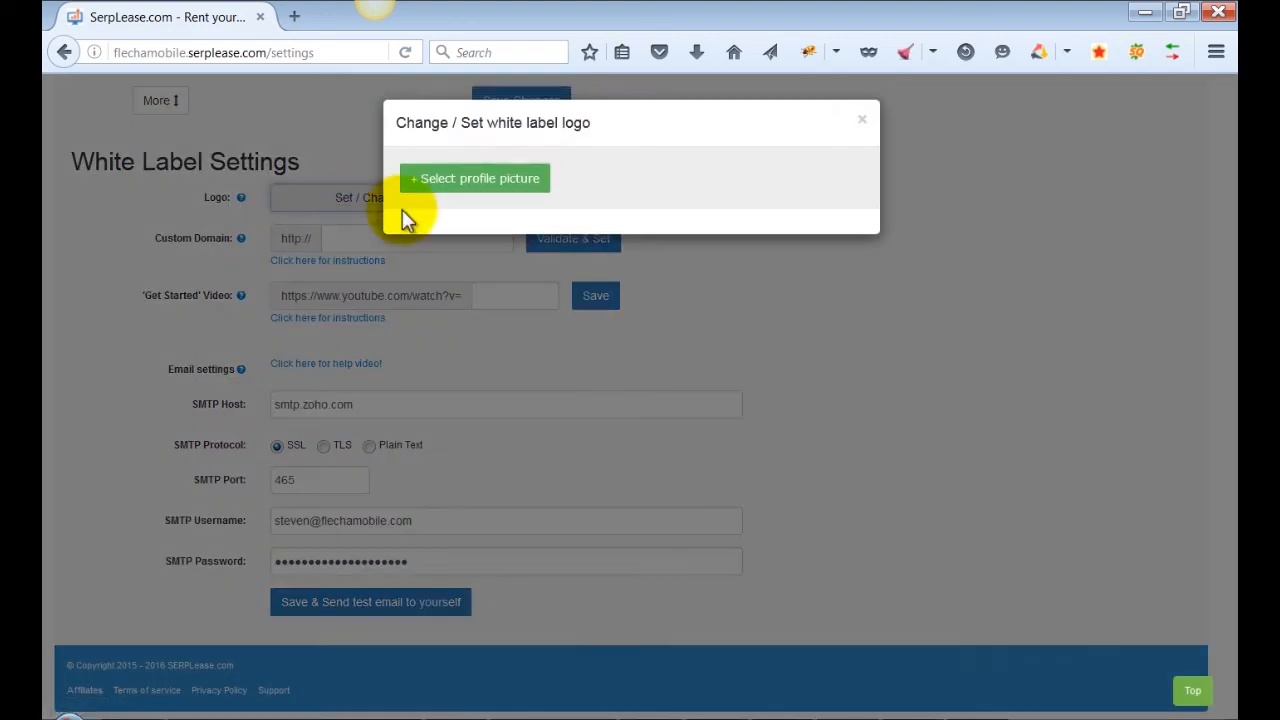
click(460, 182)
scroll(335, 245, down, 3)
click(324, 244)
click(528, 465)
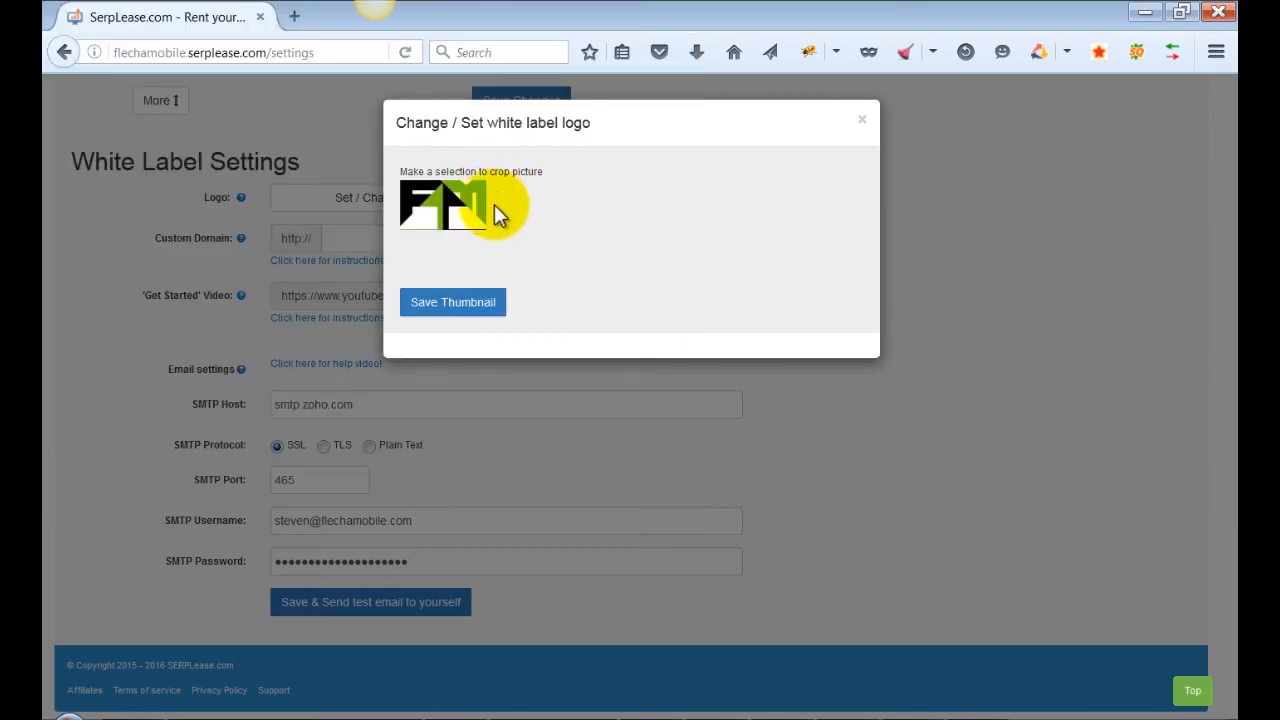
click(448, 305)
click(669, 183)
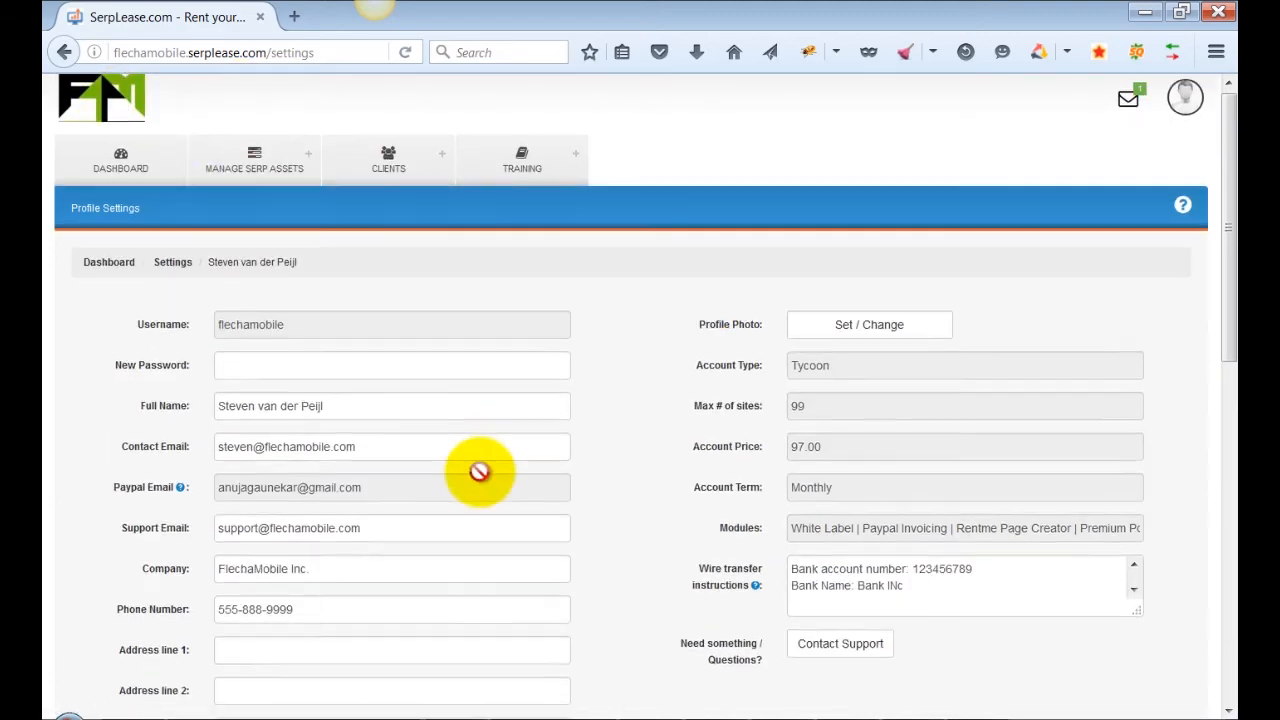
View the custom domain tooltip and the white label setup instructions in the White Label Settings.
scroll(626, 480, down, 8)
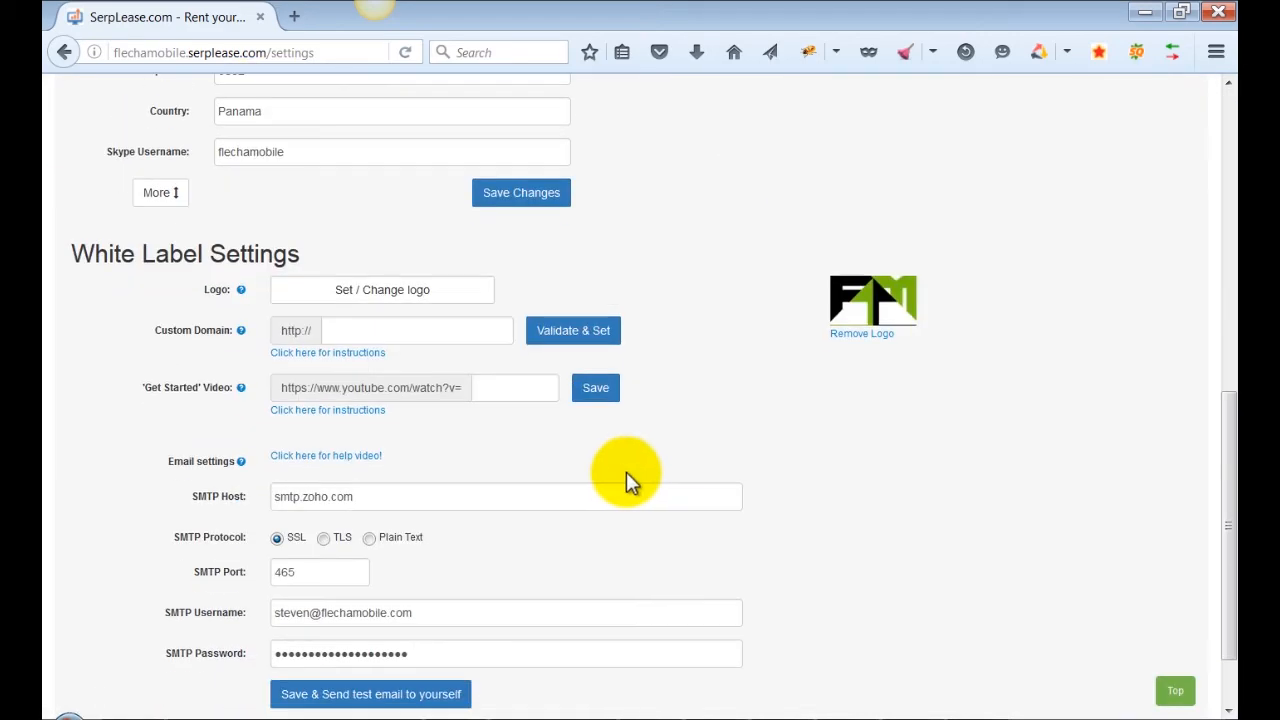
click(241, 331)
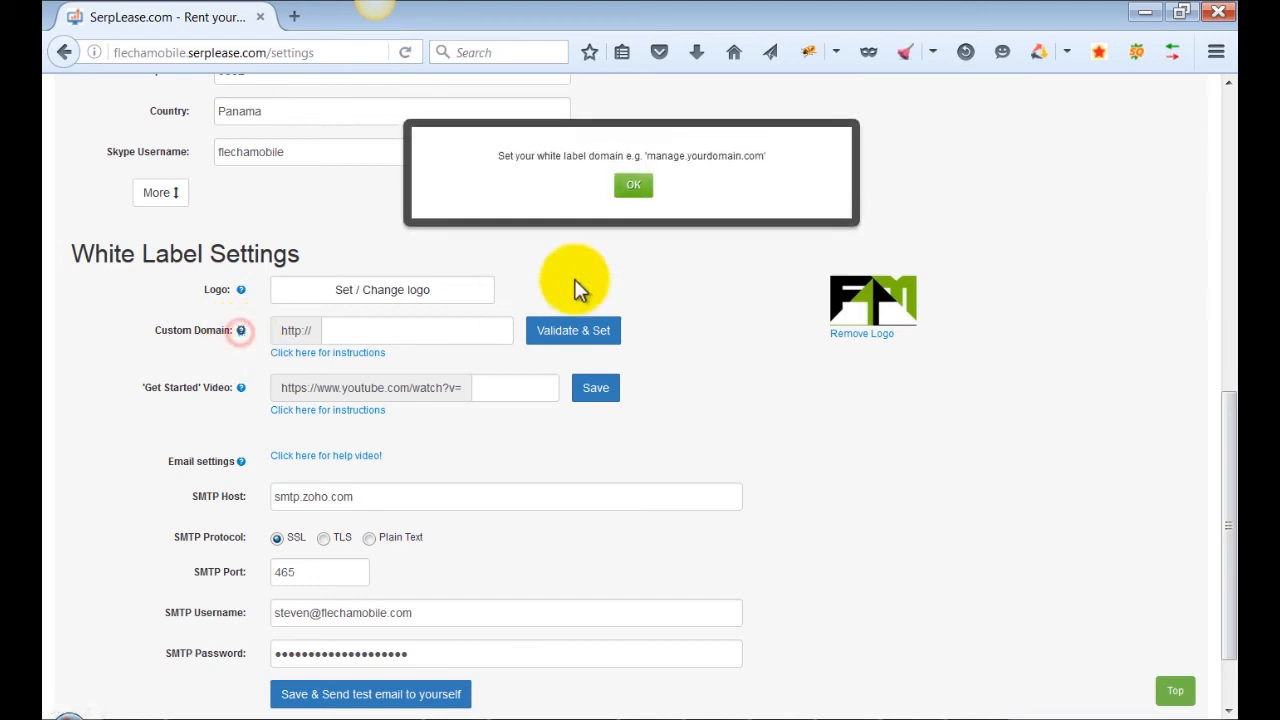
click(636, 184)
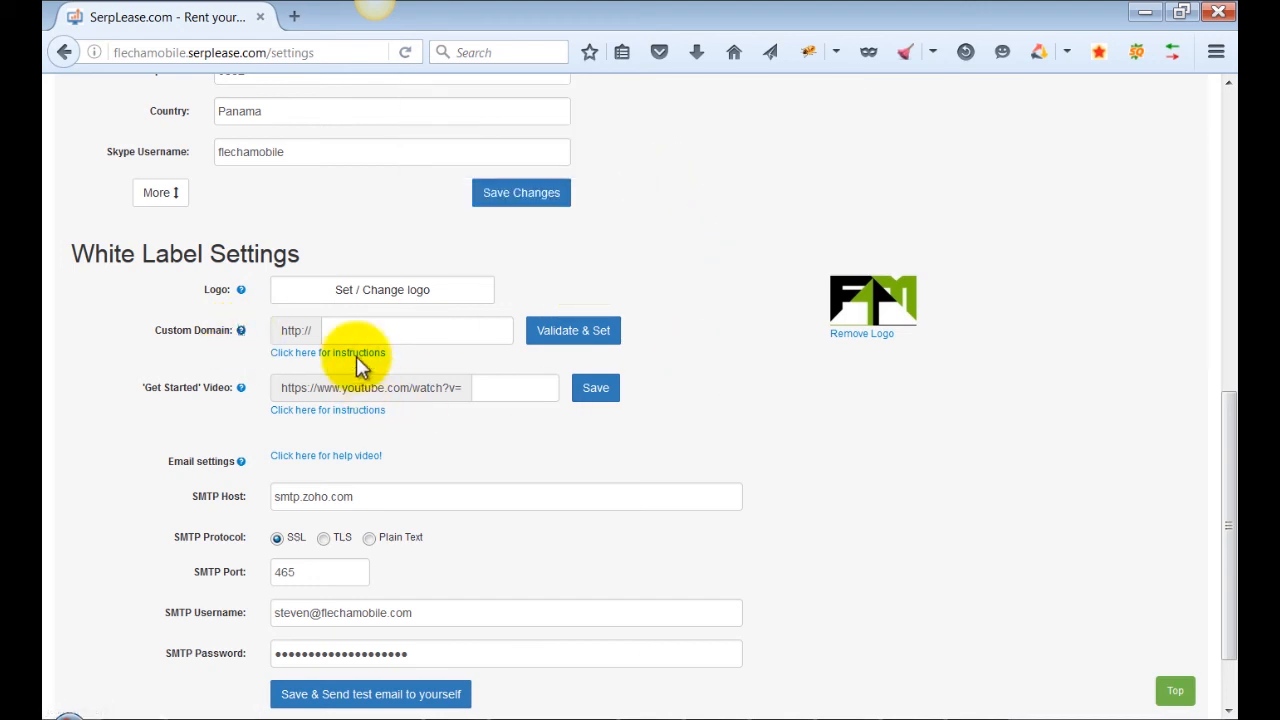
click(328, 353)
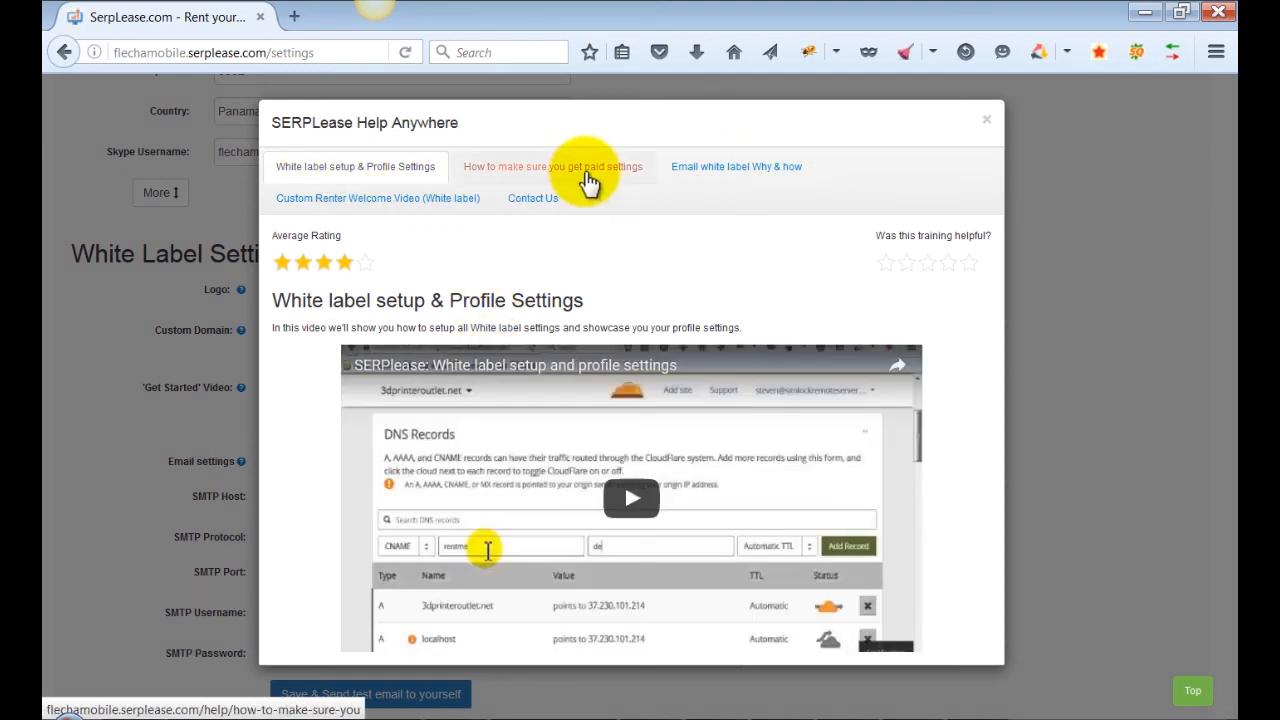
click(987, 118)
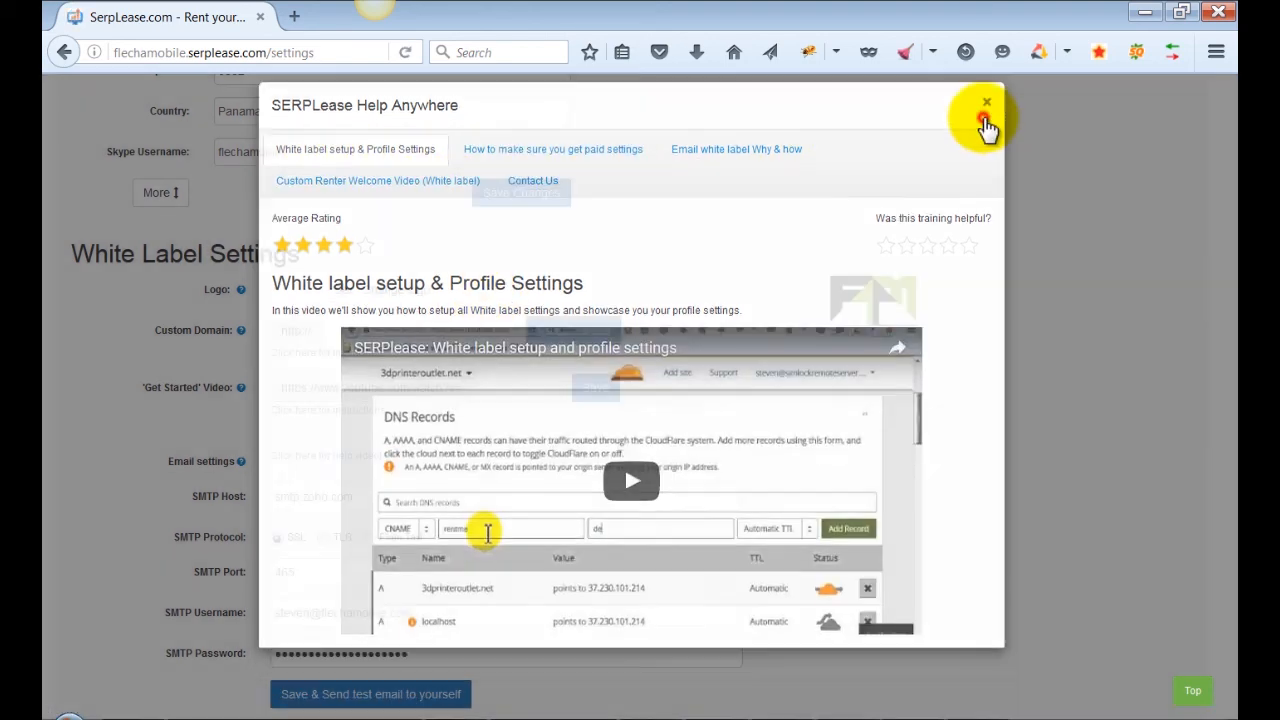
Look up the rentmanager CNAME record in Poweradmin, and validate and set rentmanager.flechamobile.com as the SerpLease custom domain.
click(130, 708)
click(849, 11)
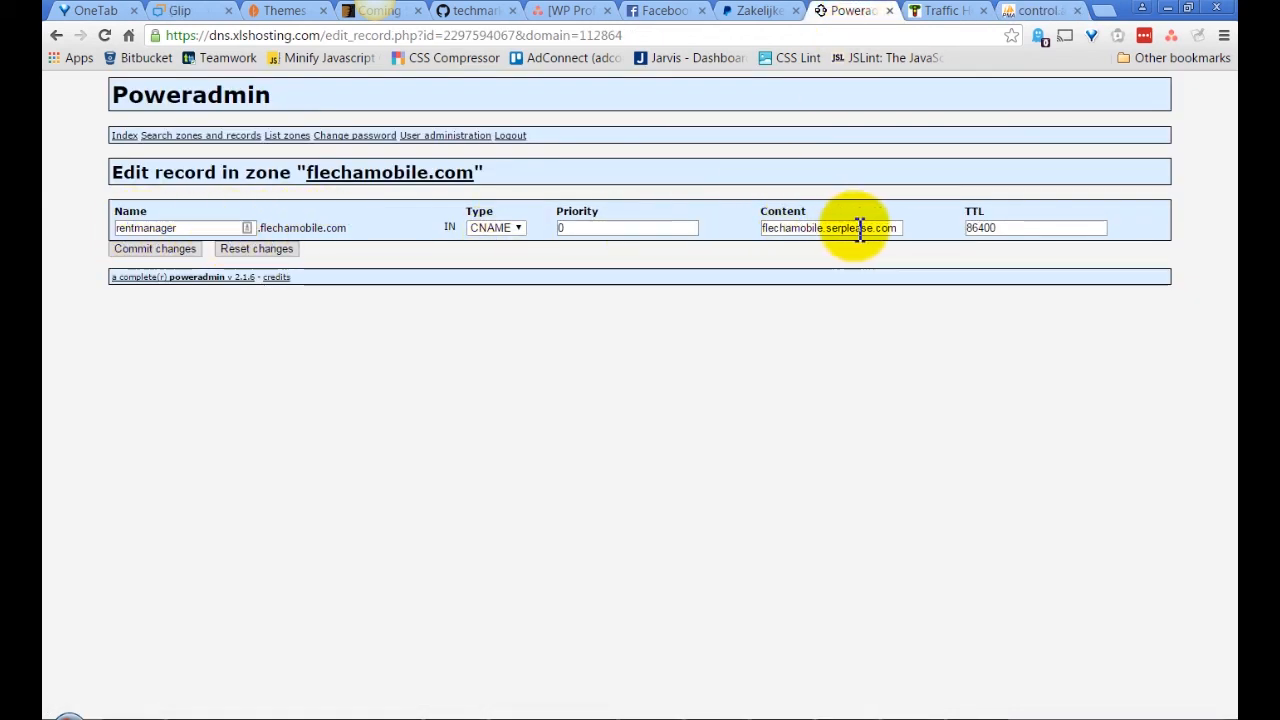
drag(194, 229, 90, 232)
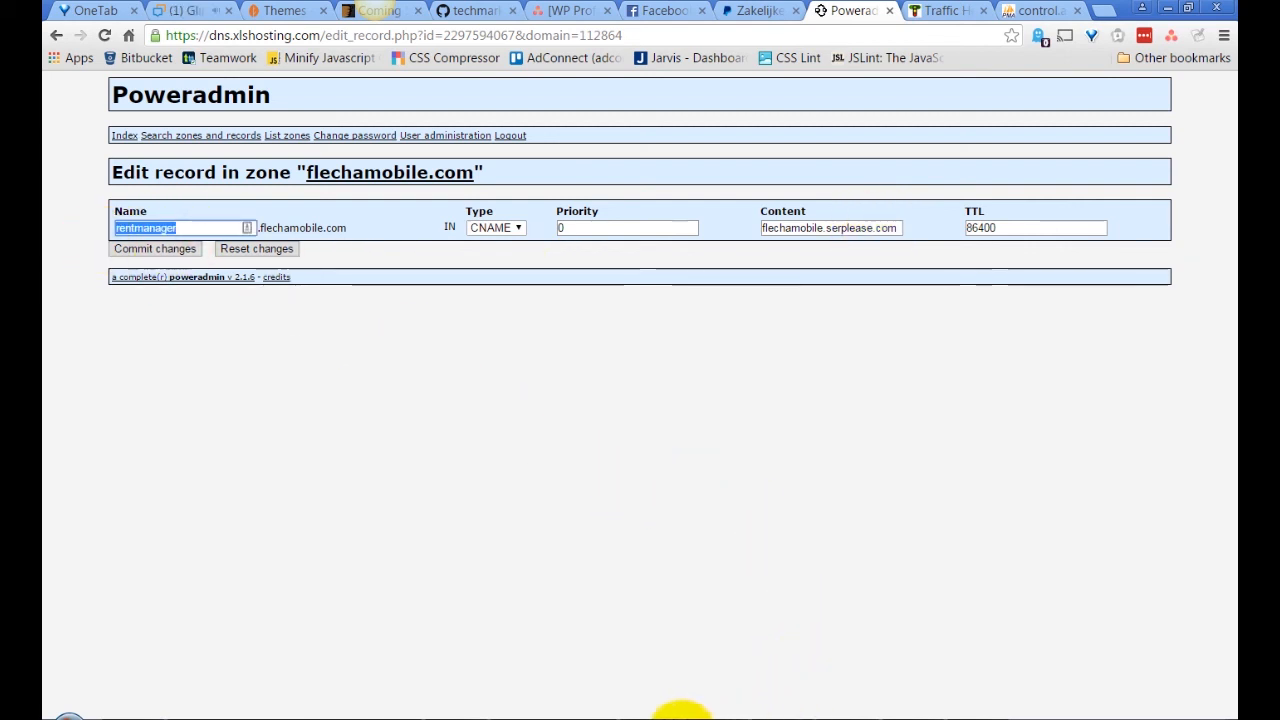
click(682, 714)
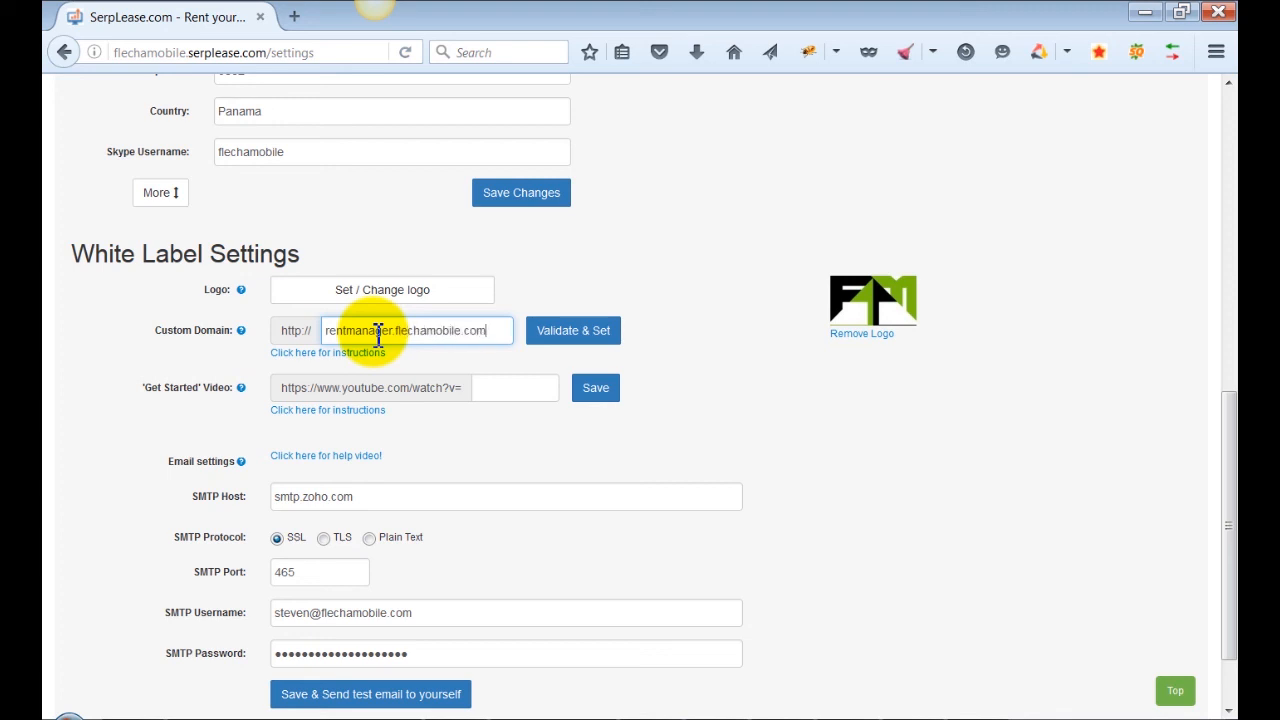
click(592, 338)
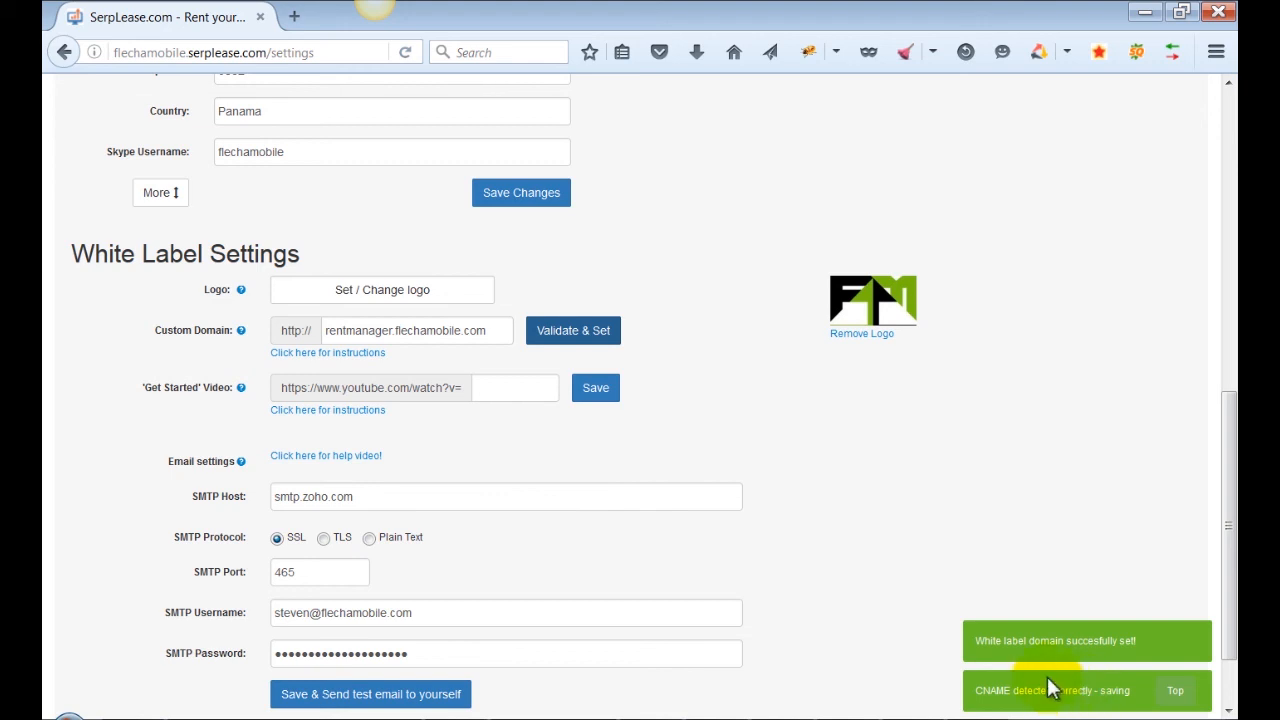
Open rentmanager.flechamobile.com in a new browser tab and compare its login page address with the SerpLease settings address.
drag(491, 332, 322, 331)
key(ctrl+c)
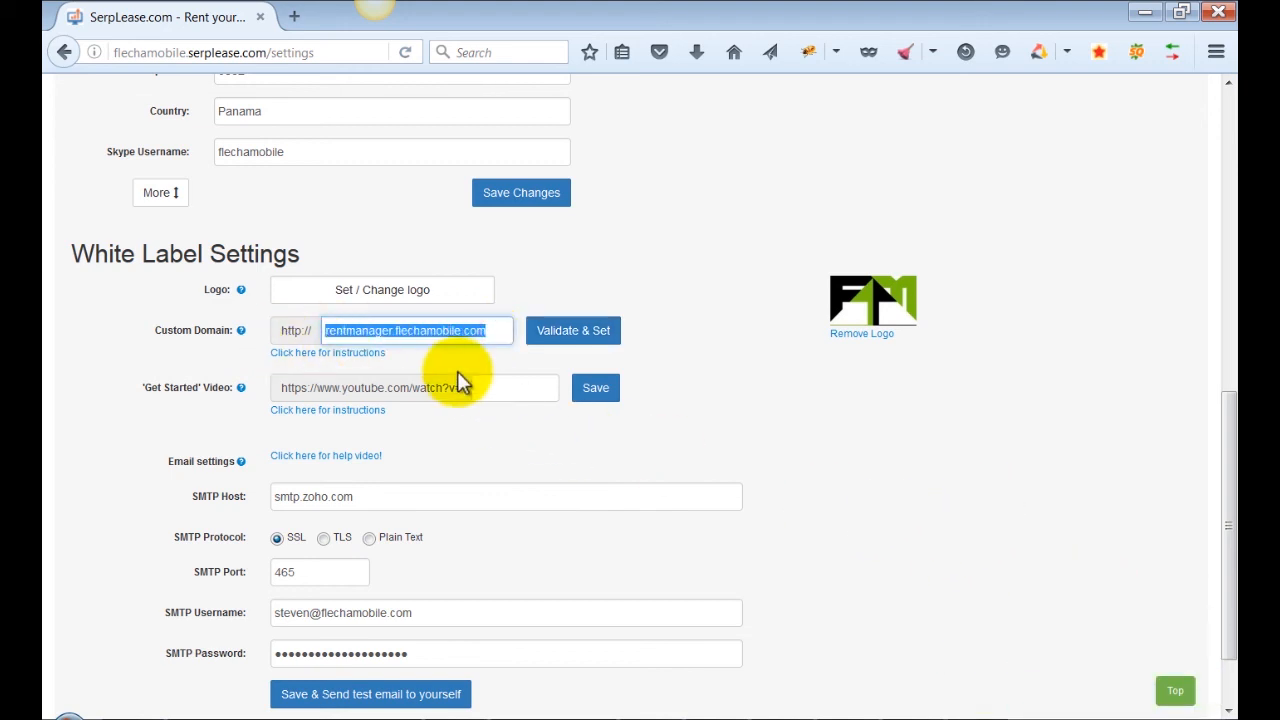
click(296, 18)
key(ctrl+v)
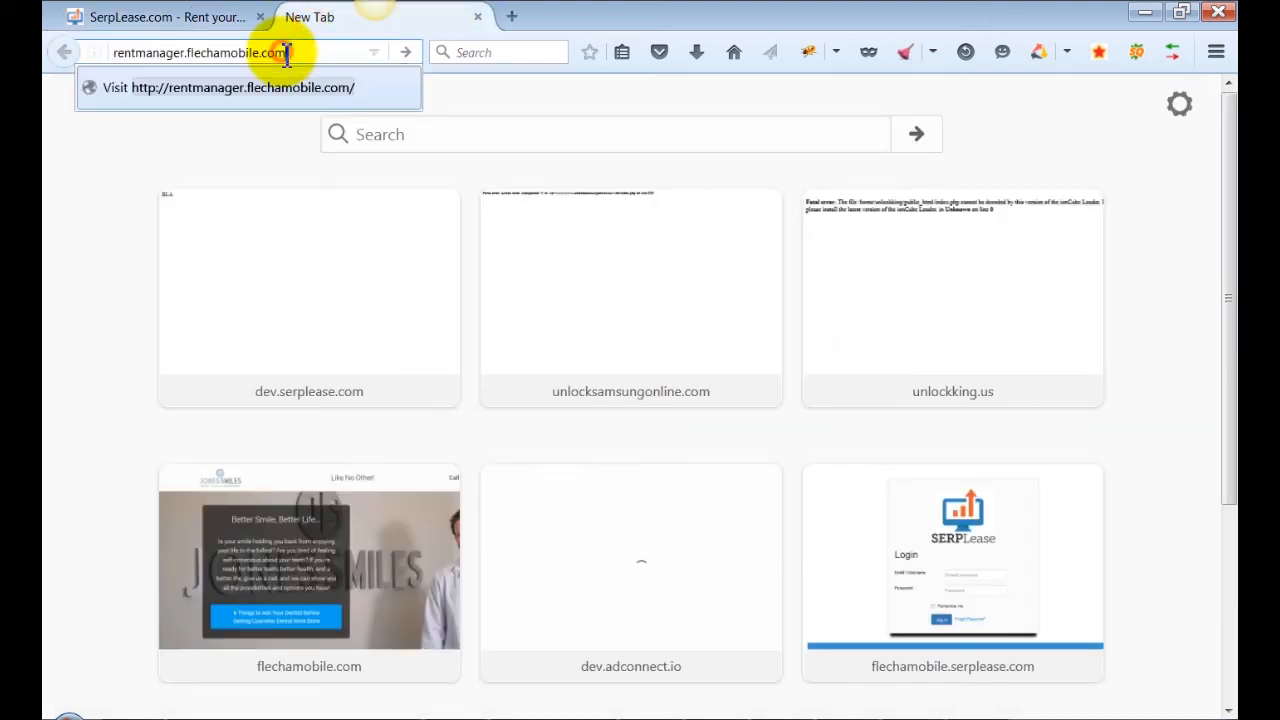
key(Return)
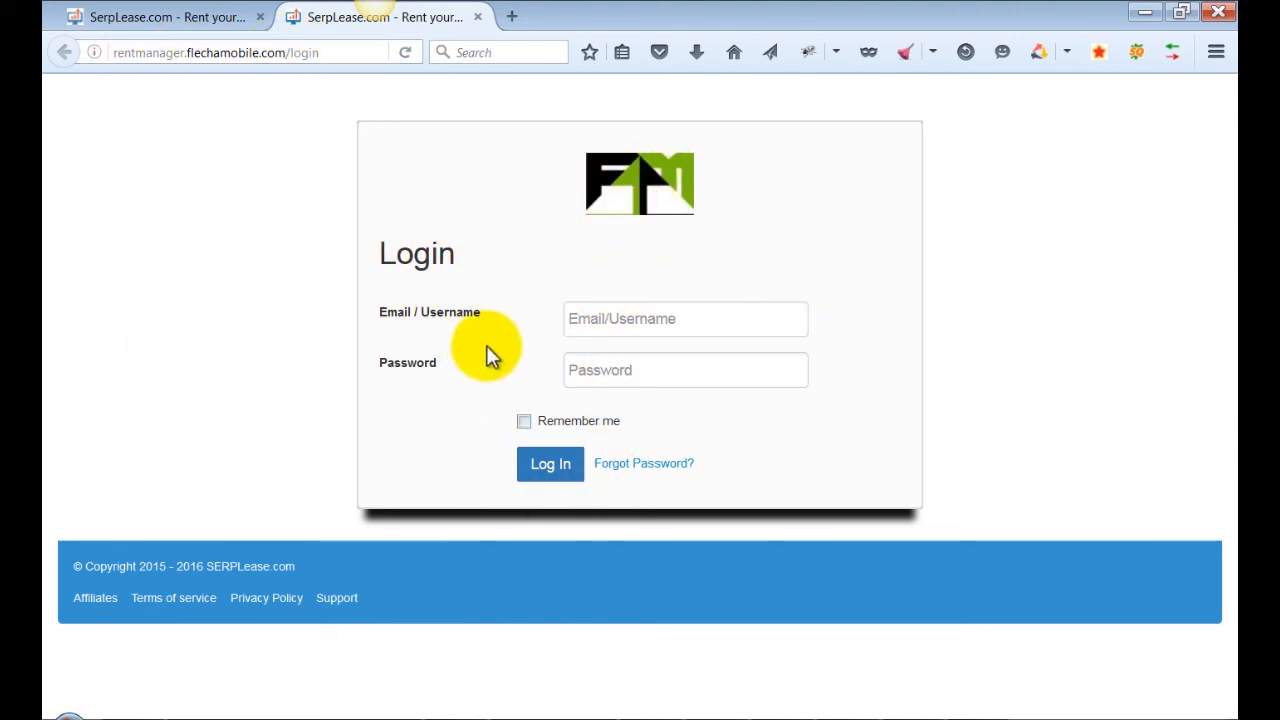
click(240, 20)
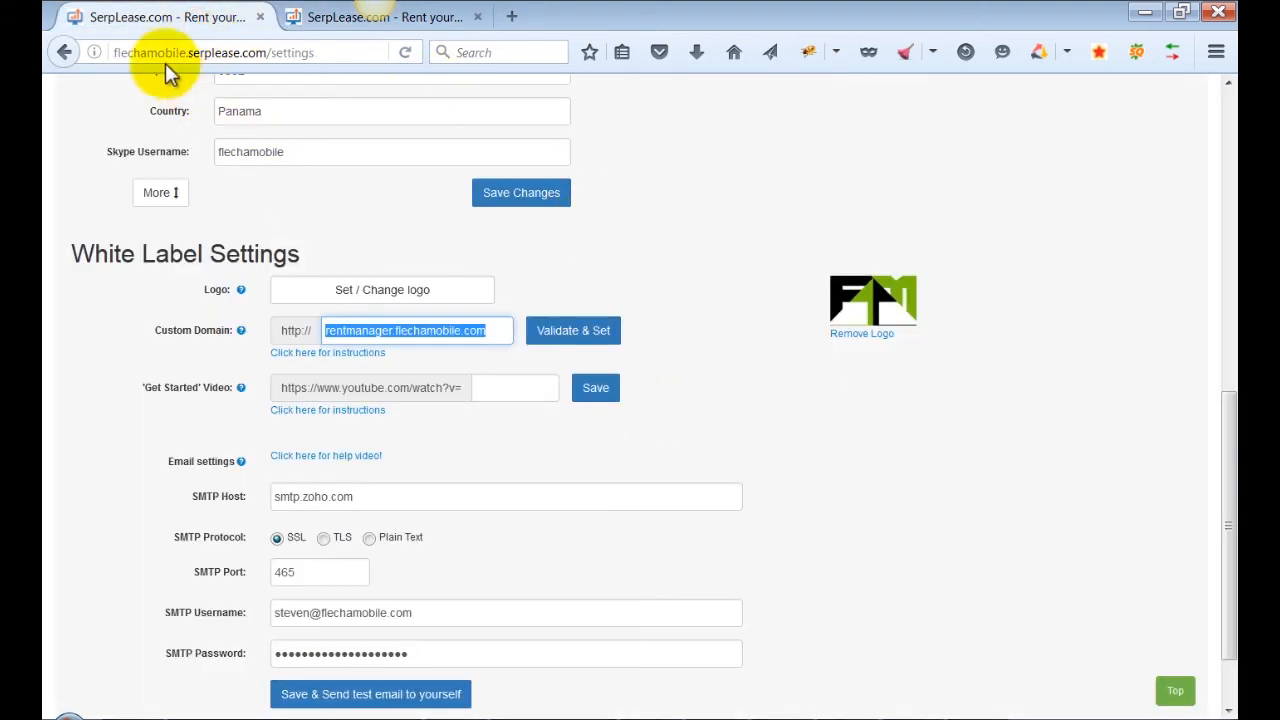
click(320, 20)
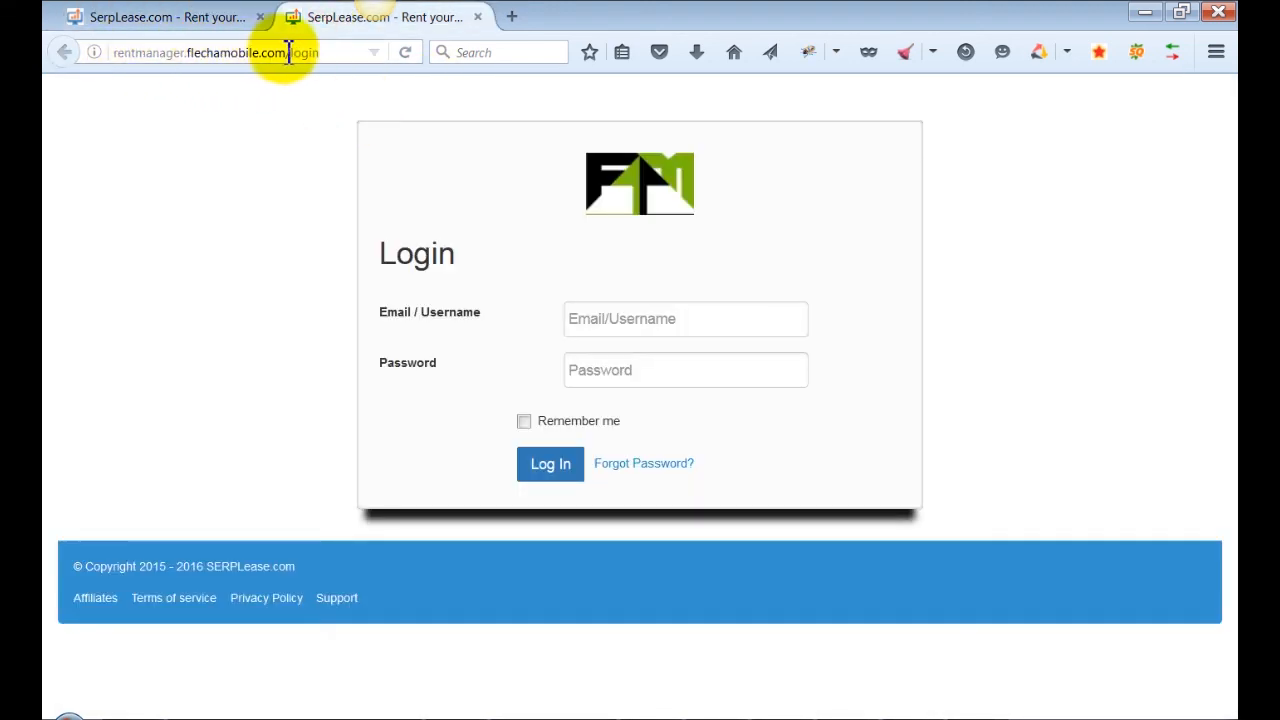
Review the SMTP email options and the profile fields on the SerpLease settings page.
click(171, 20)
scroll(815, 490, down, 2)
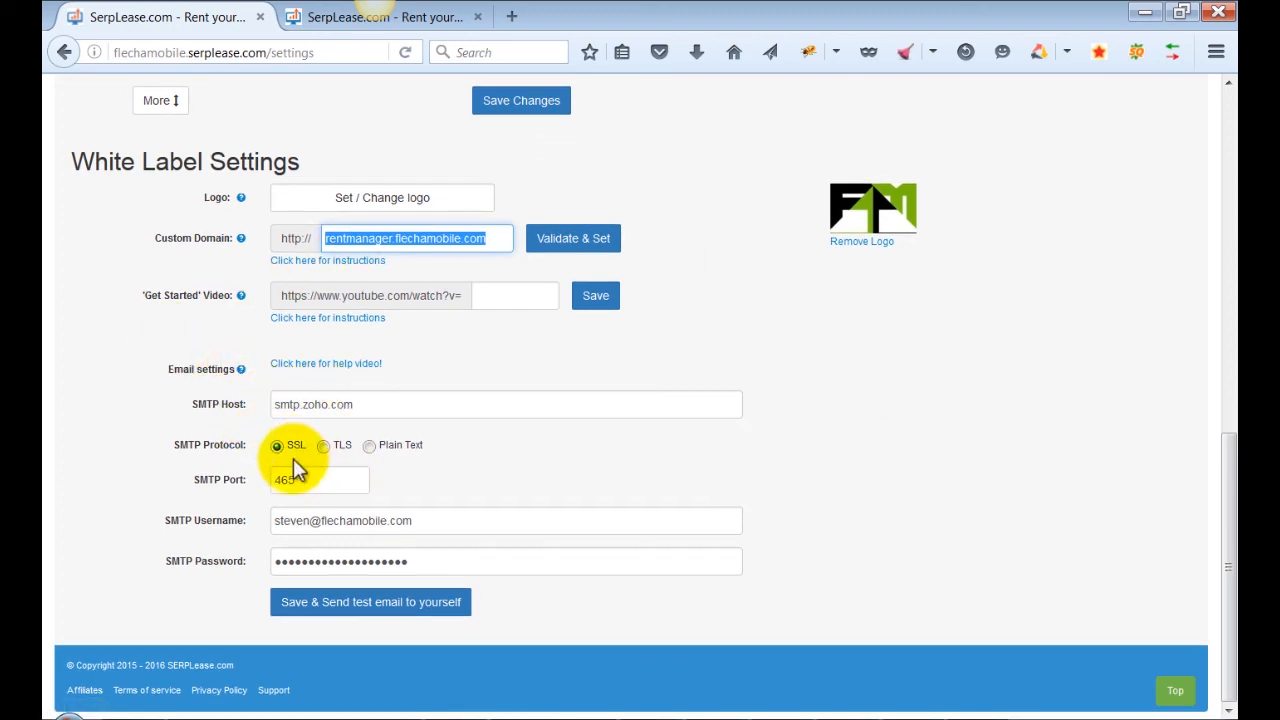
scroll(547, 589, up, 10)
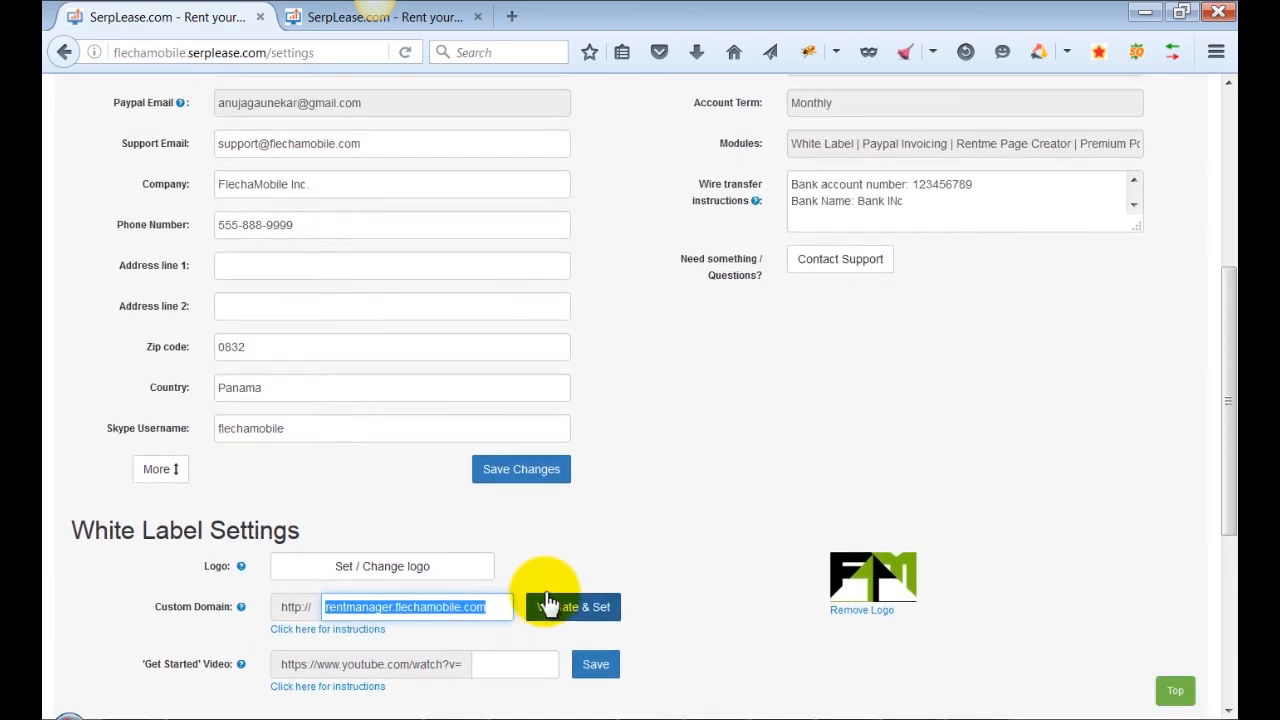